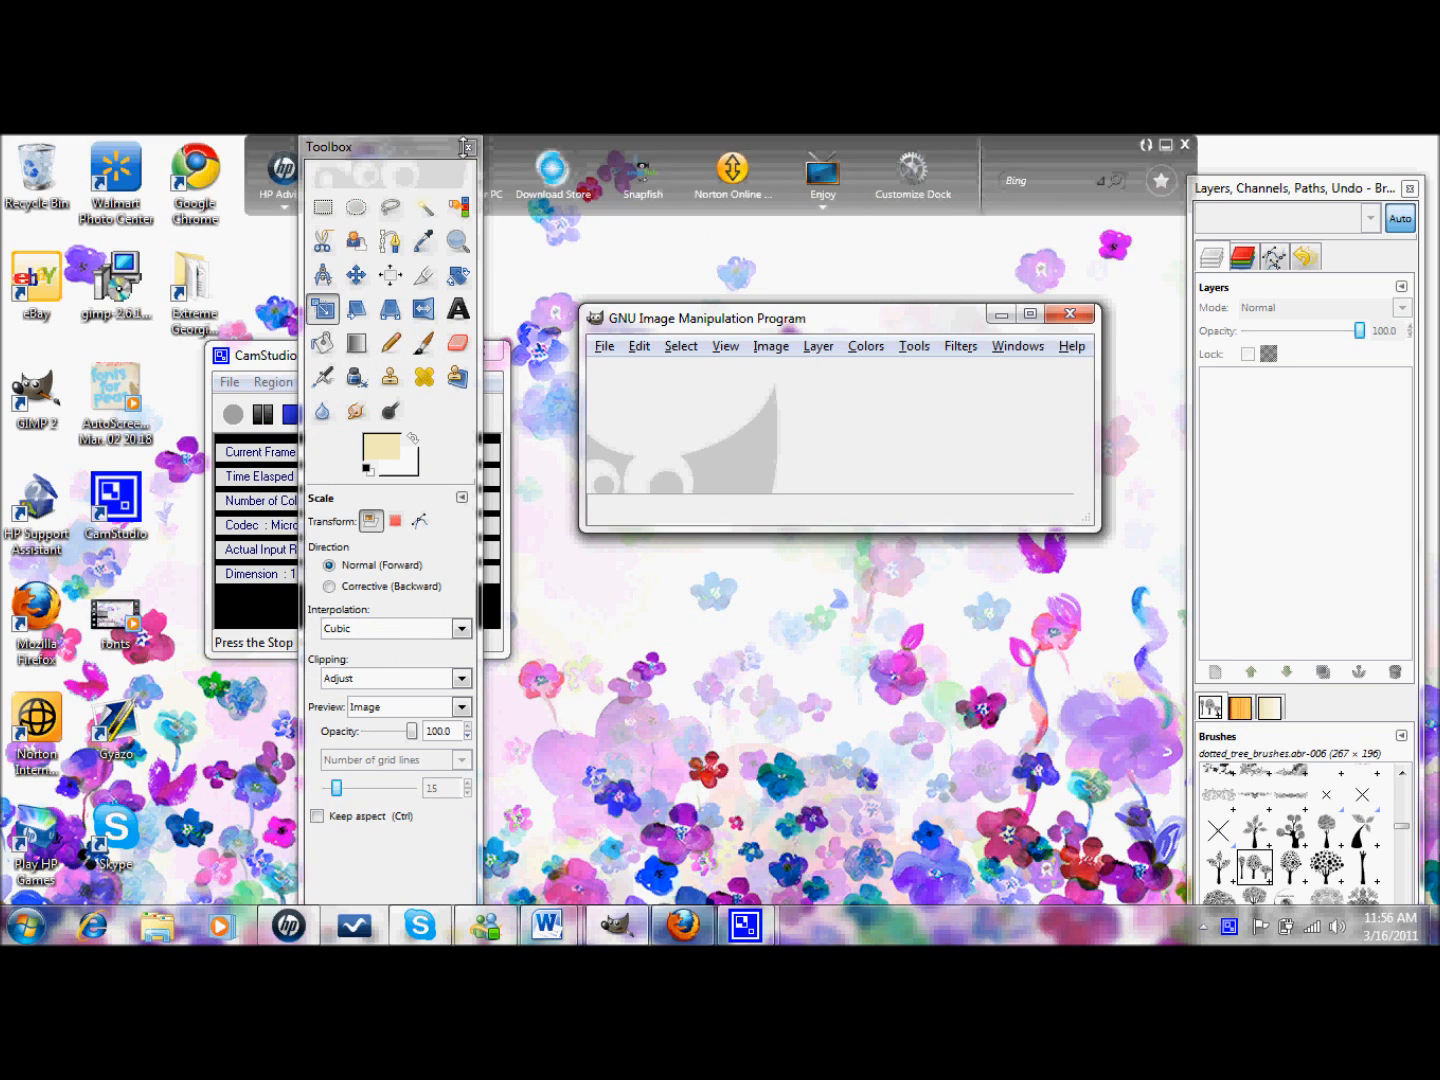
# - Move the toolbox left, the main window slightly left and down, and the Layers dock up
pyautogui.click(409, 144)
pyautogui.moveTo(409, 144); pyautogui.dragTo(346, 150)
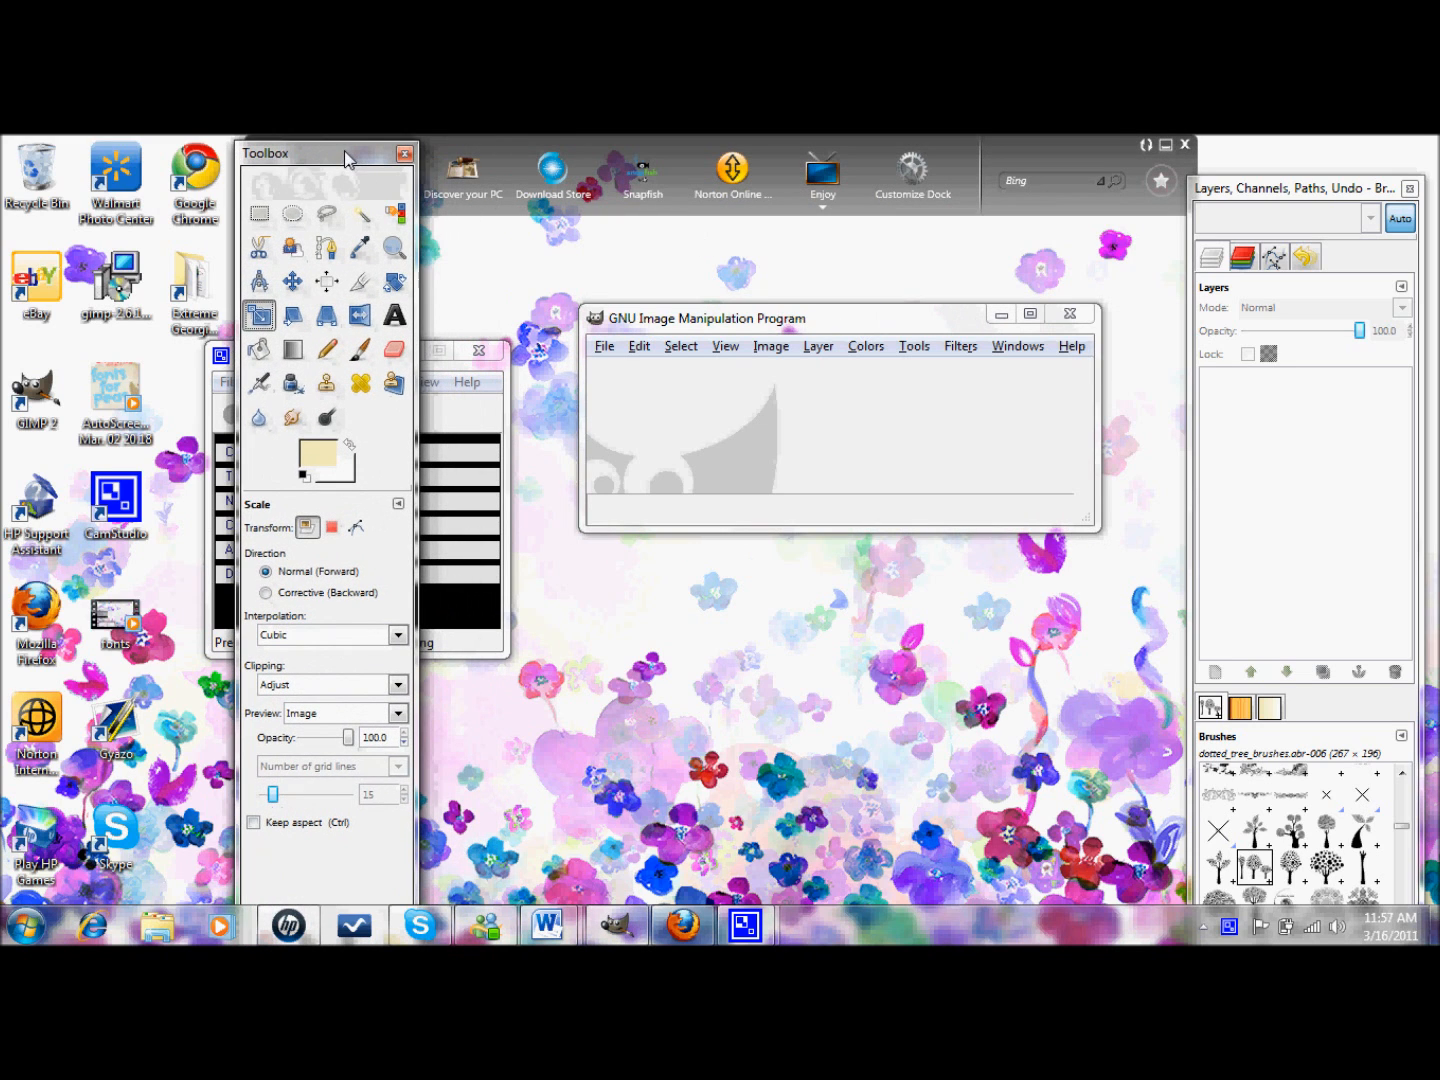
pyautogui.moveTo(776, 319); pyautogui.dragTo(734, 331)
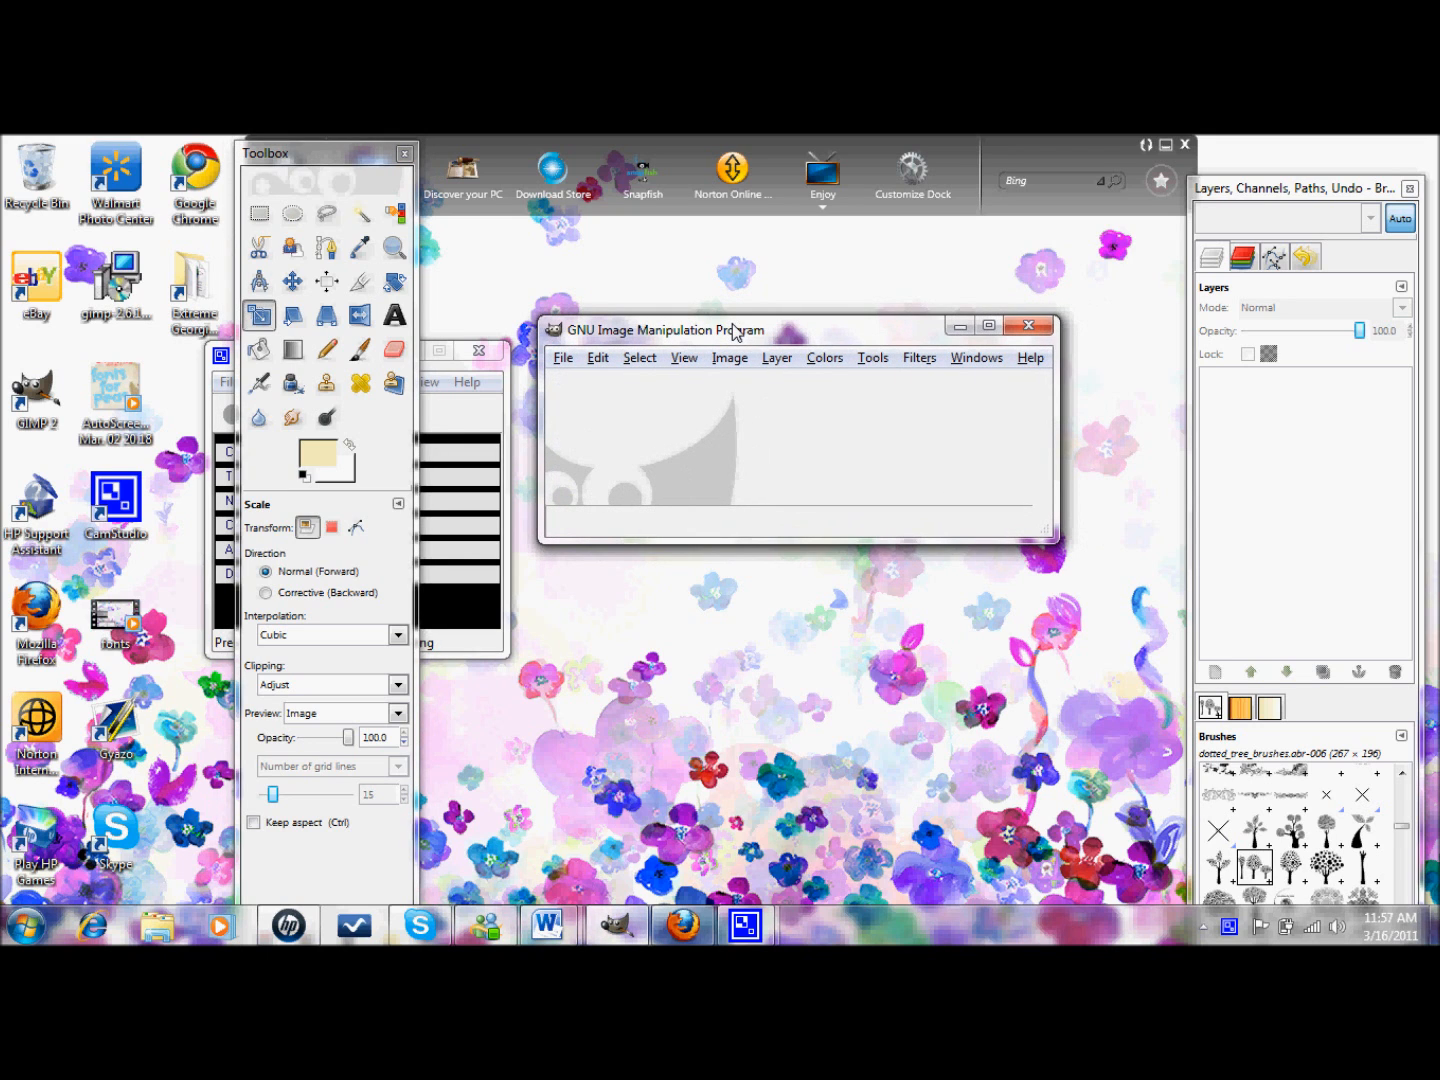
pyautogui.click(1361, 187)
pyautogui.moveTo(1360, 188); pyautogui.dragTo(1362, 152)
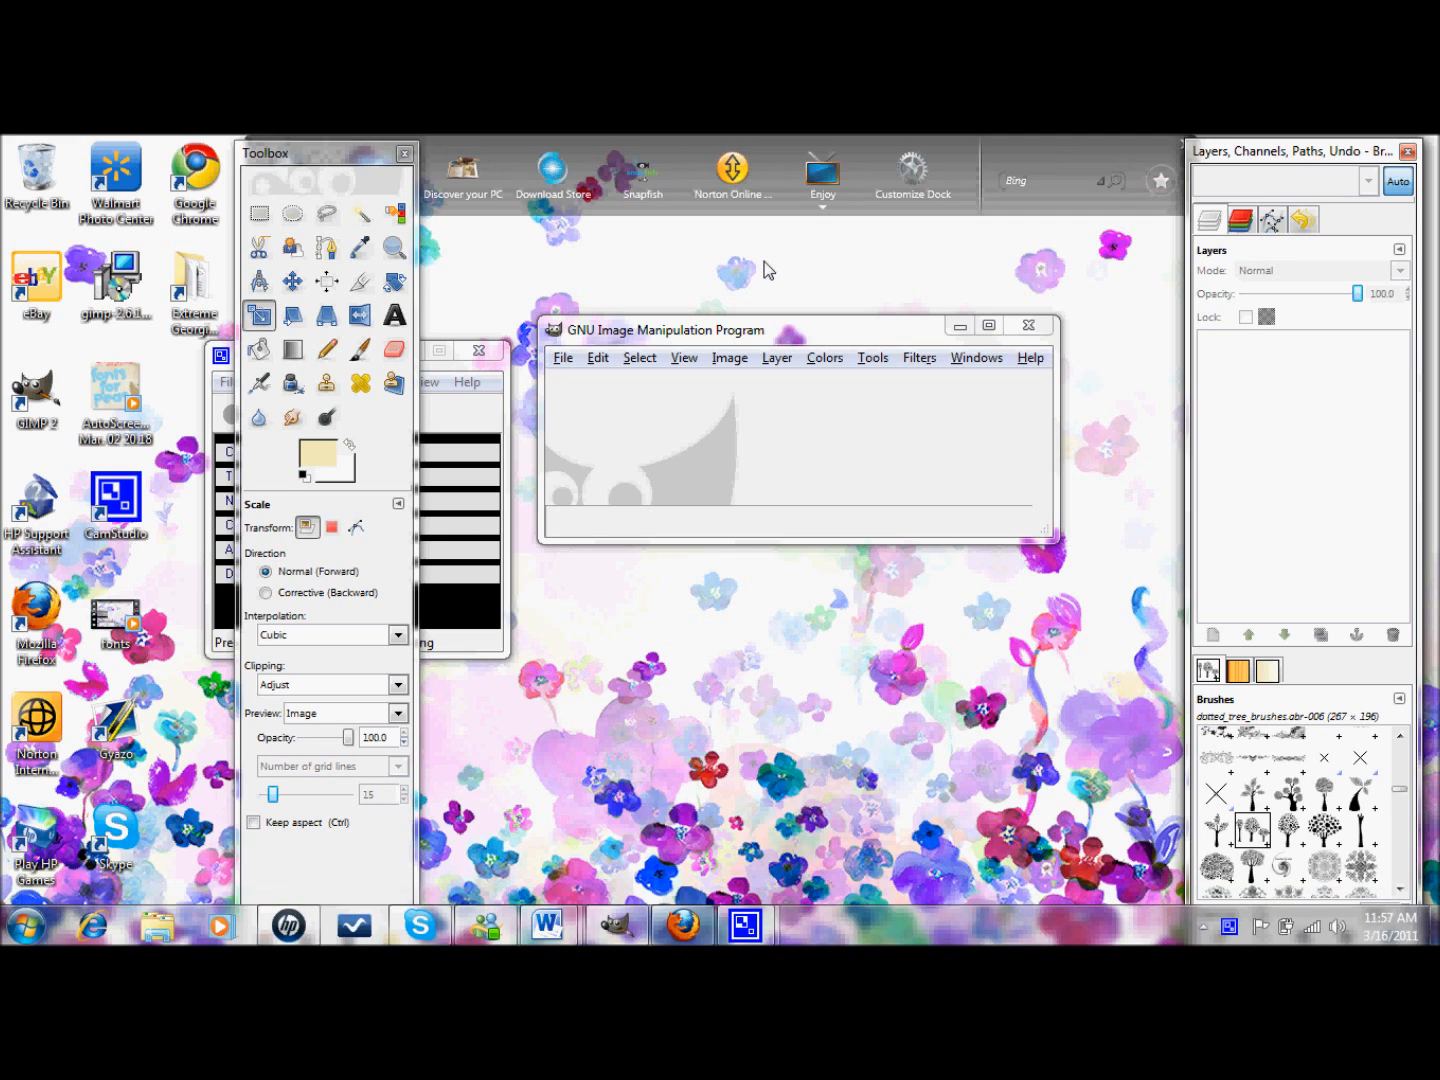
# - Create a new image with width and height both set to 150 pixels
pyautogui.click(564, 358)
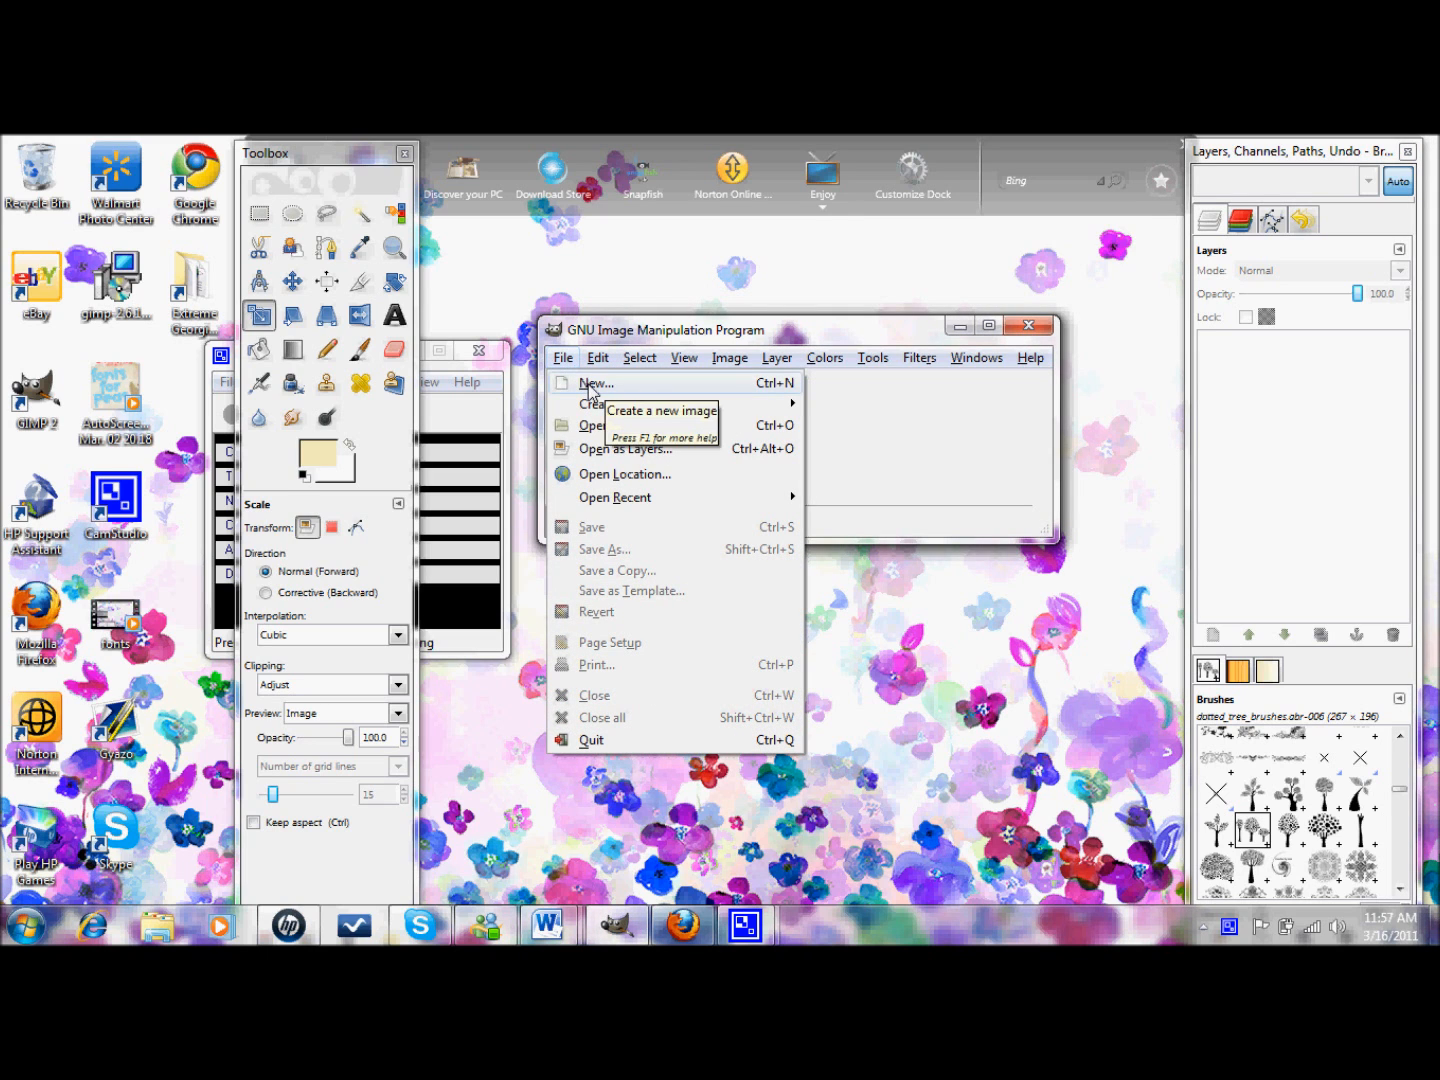
pyautogui.click(588, 382)
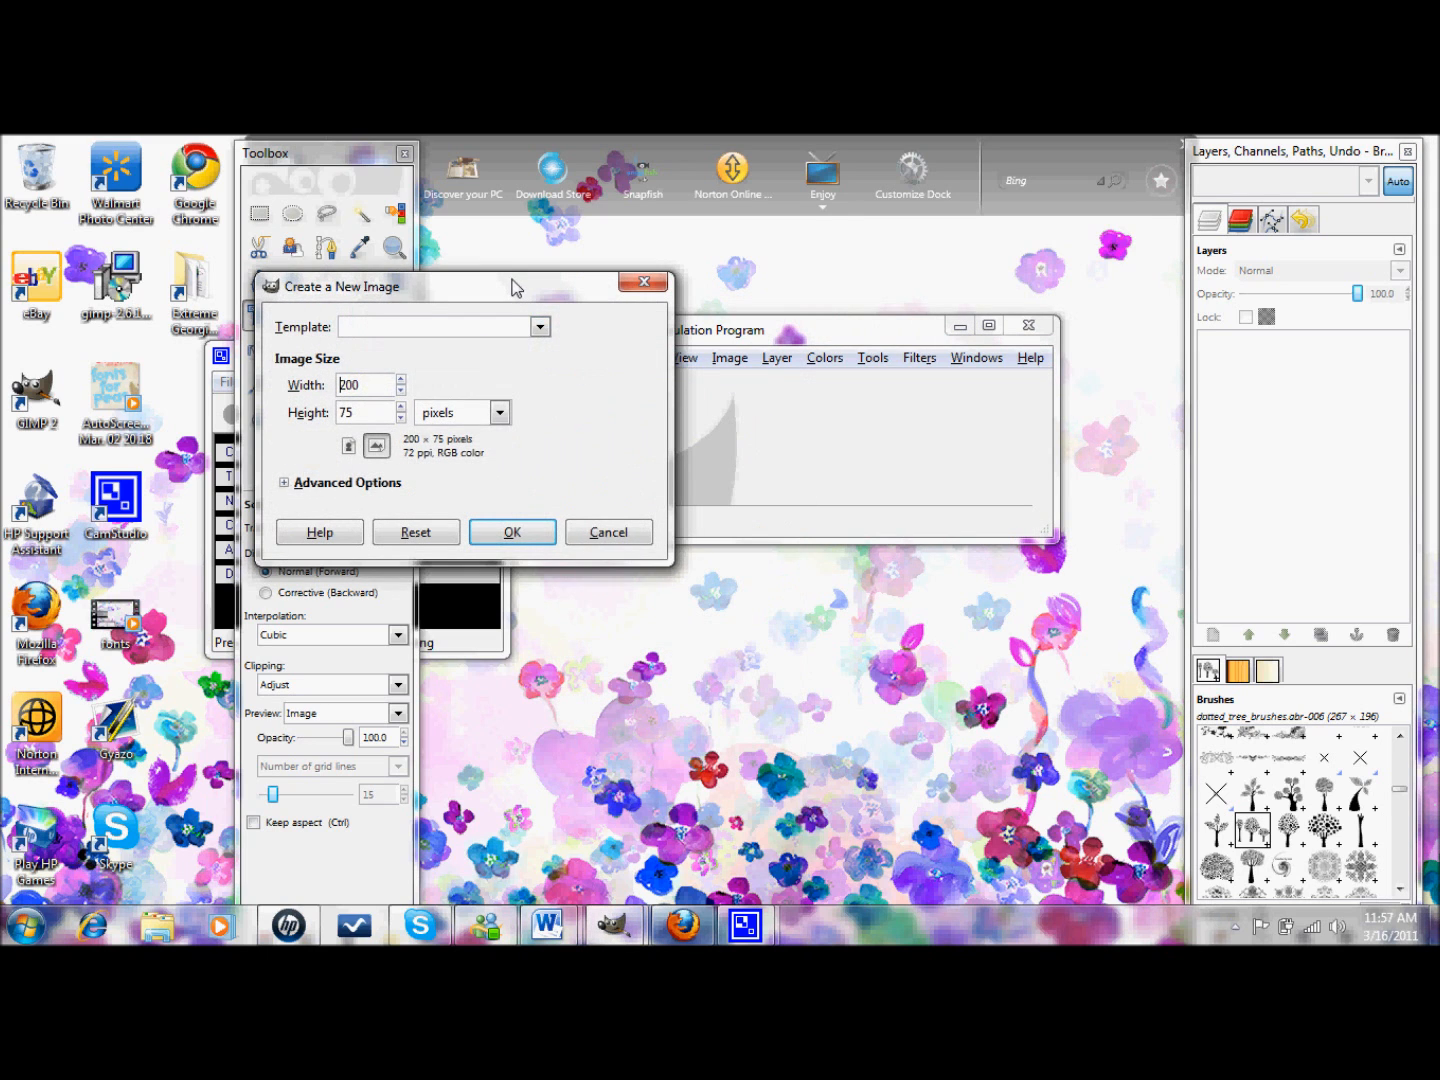
pyautogui.moveTo(514, 283); pyautogui.dragTo(701, 297)
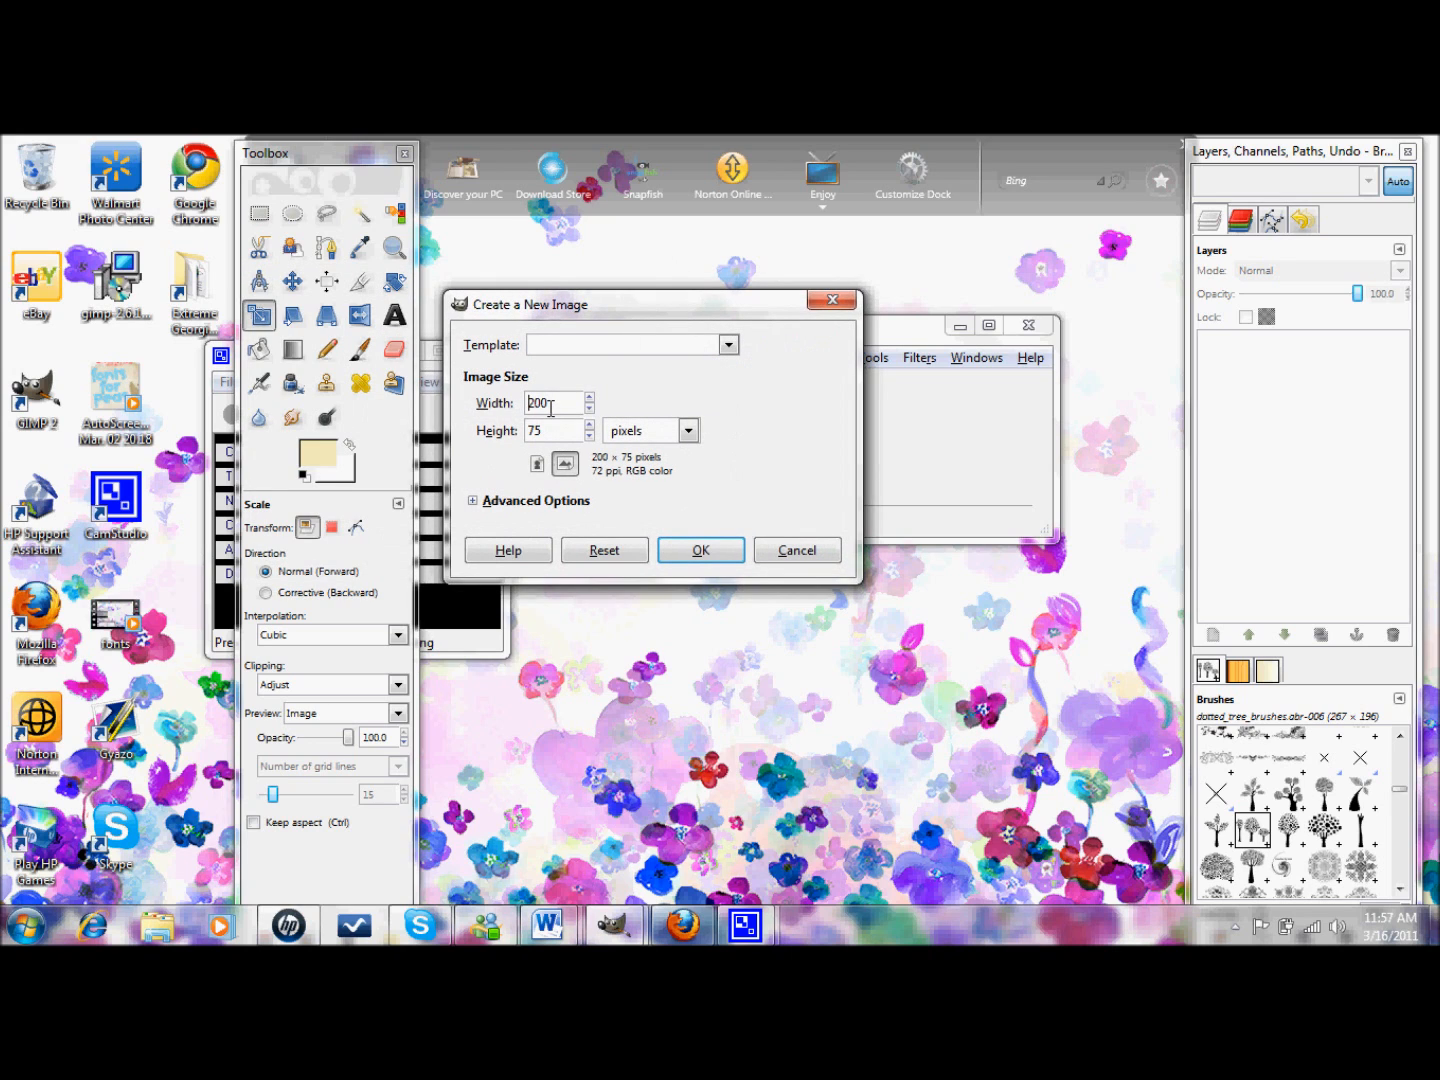
pyautogui.press('BackSpace')
pyautogui.press('BackSpace')
pyautogui.press('BackSpace')
pyautogui.write('15')
pyautogui.press('Tab')
pyautogui.write('15')
pyautogui.click(703, 552)
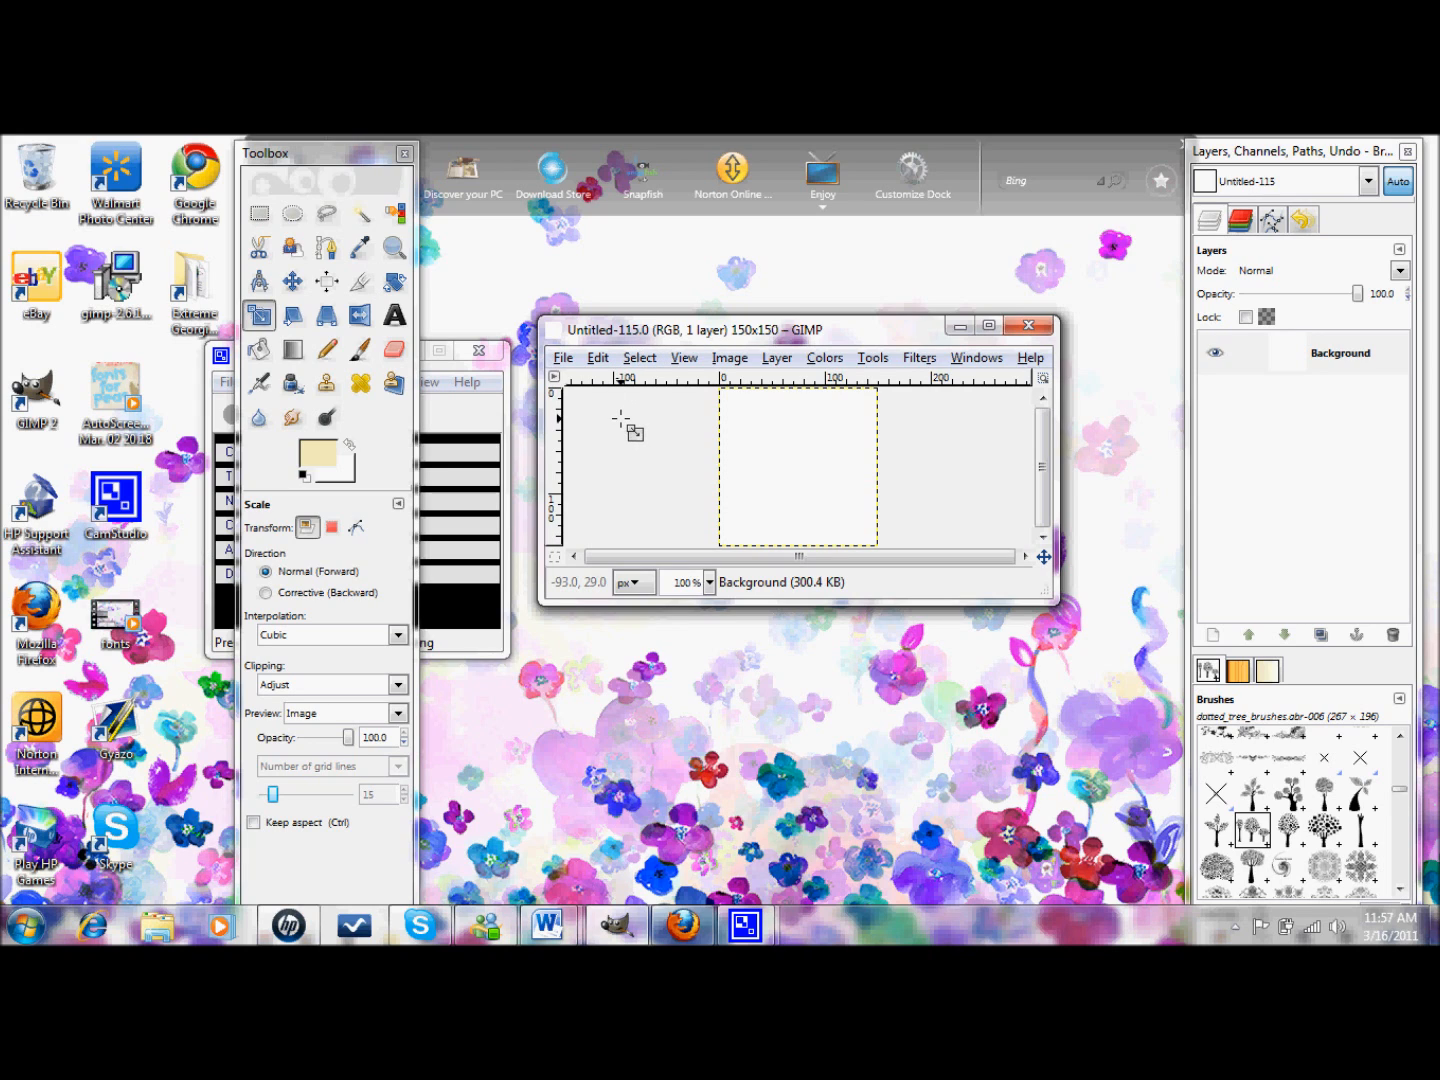
# - Set the foreground colour to muted purple 9887bc and bucket-fill the whole canvas with it
pyautogui.click(261, 349)
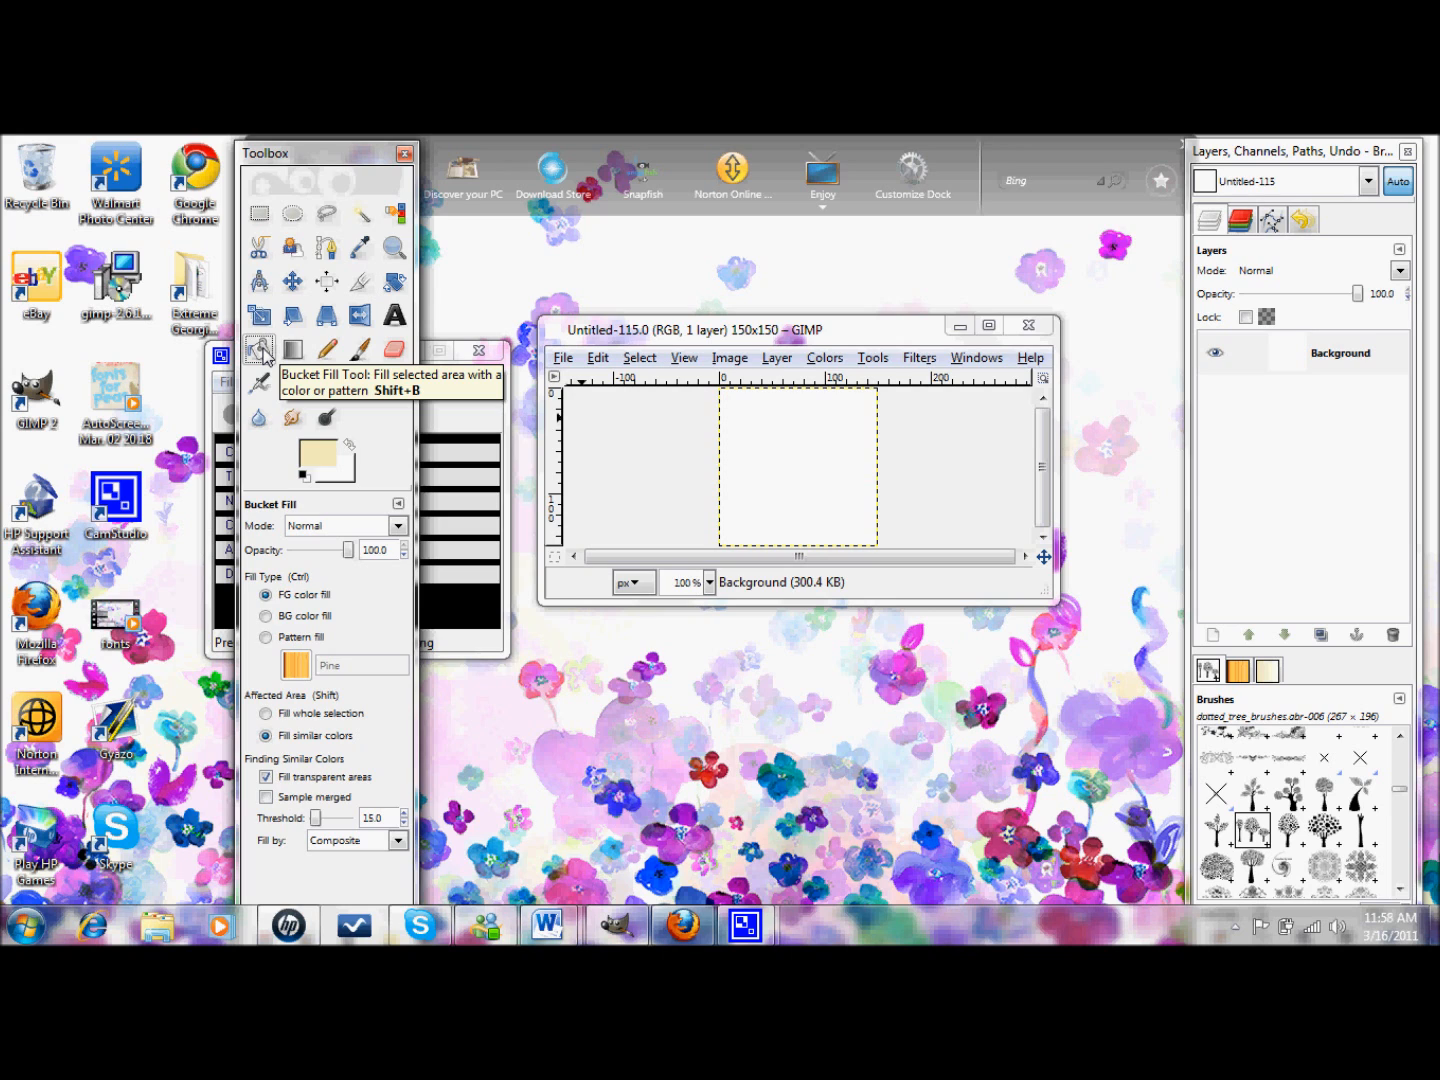
pyautogui.click(313, 459)
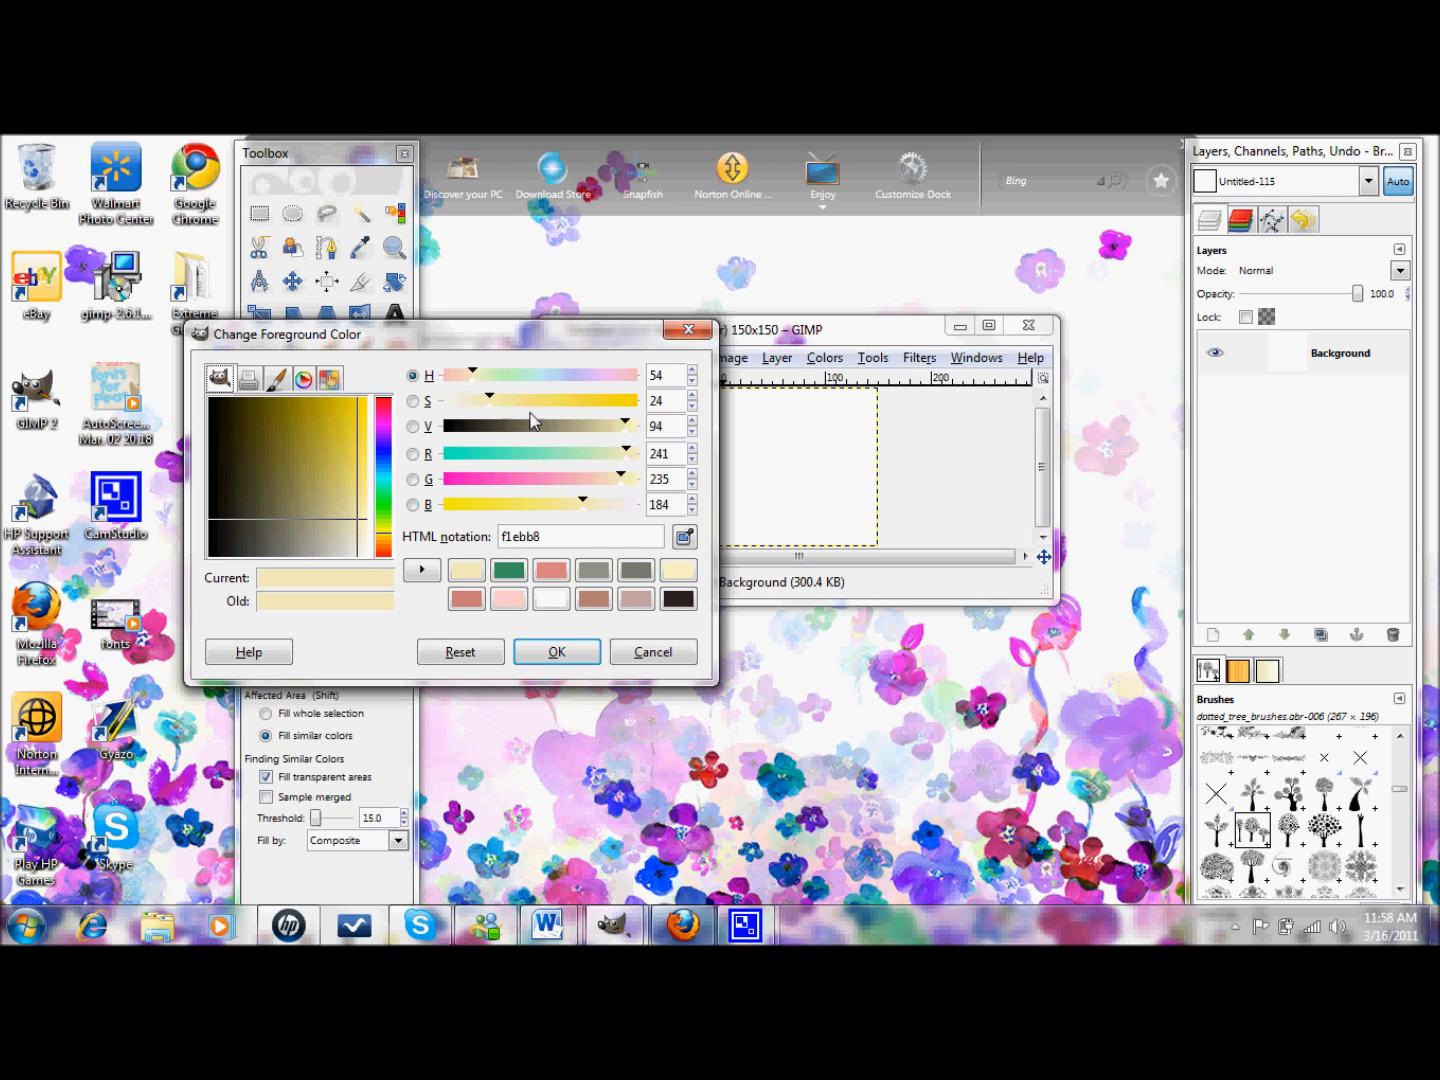
pyautogui.moveTo(573, 376); pyautogui.dragTo(582, 376)
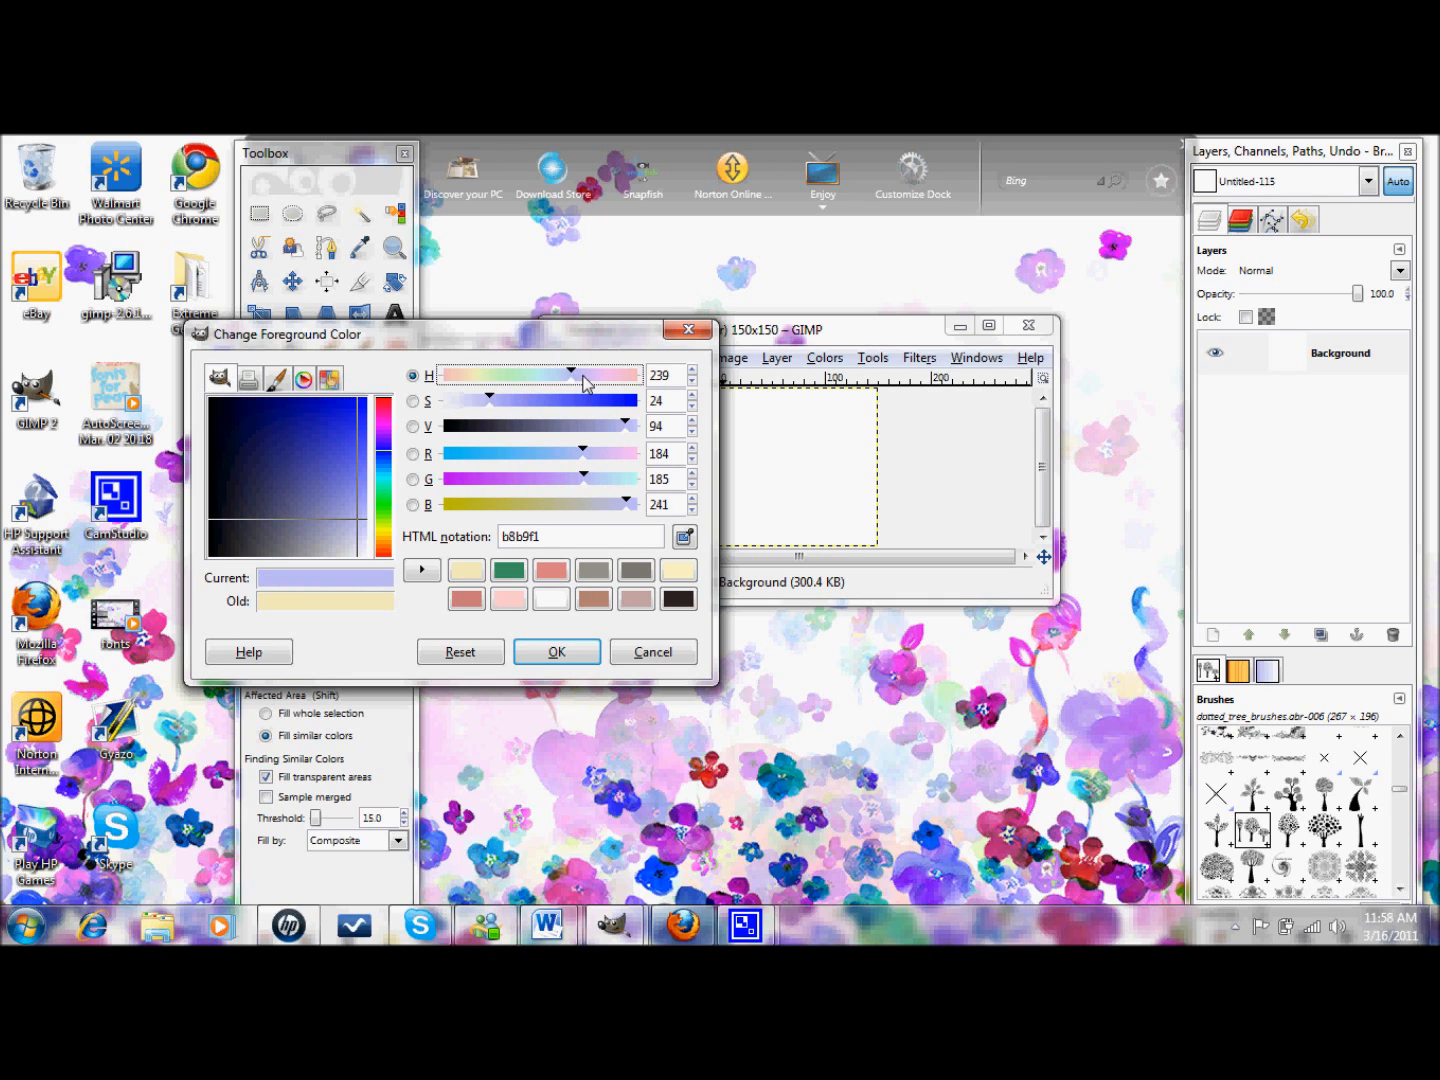
pyautogui.click(325, 512)
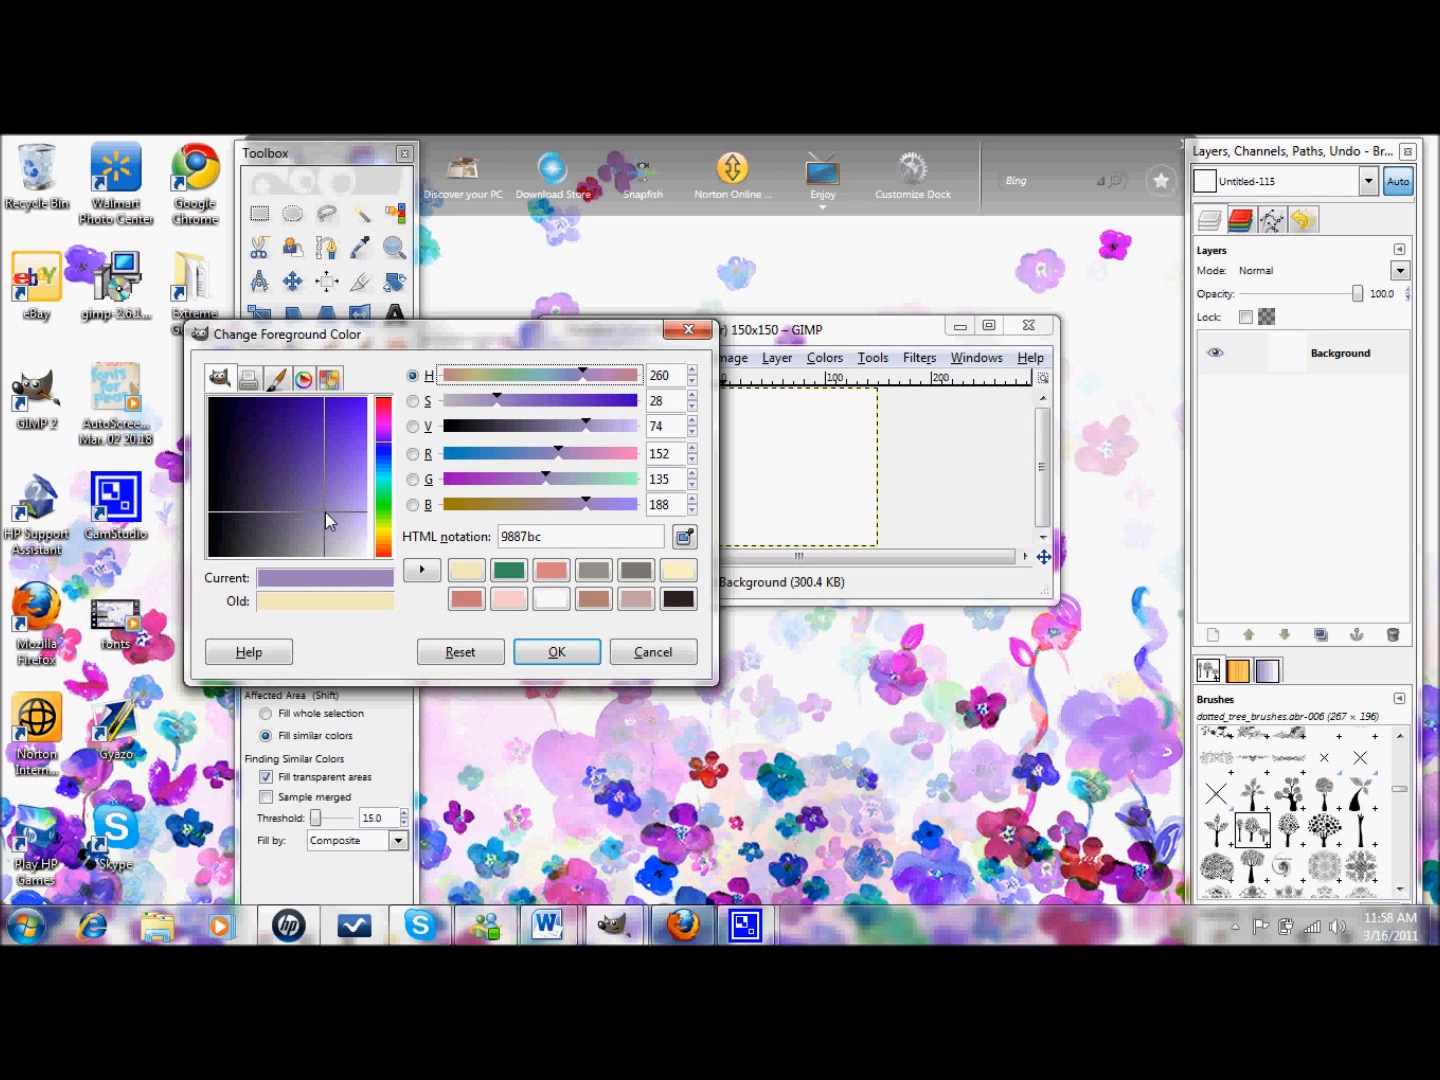
pyautogui.click(570, 653)
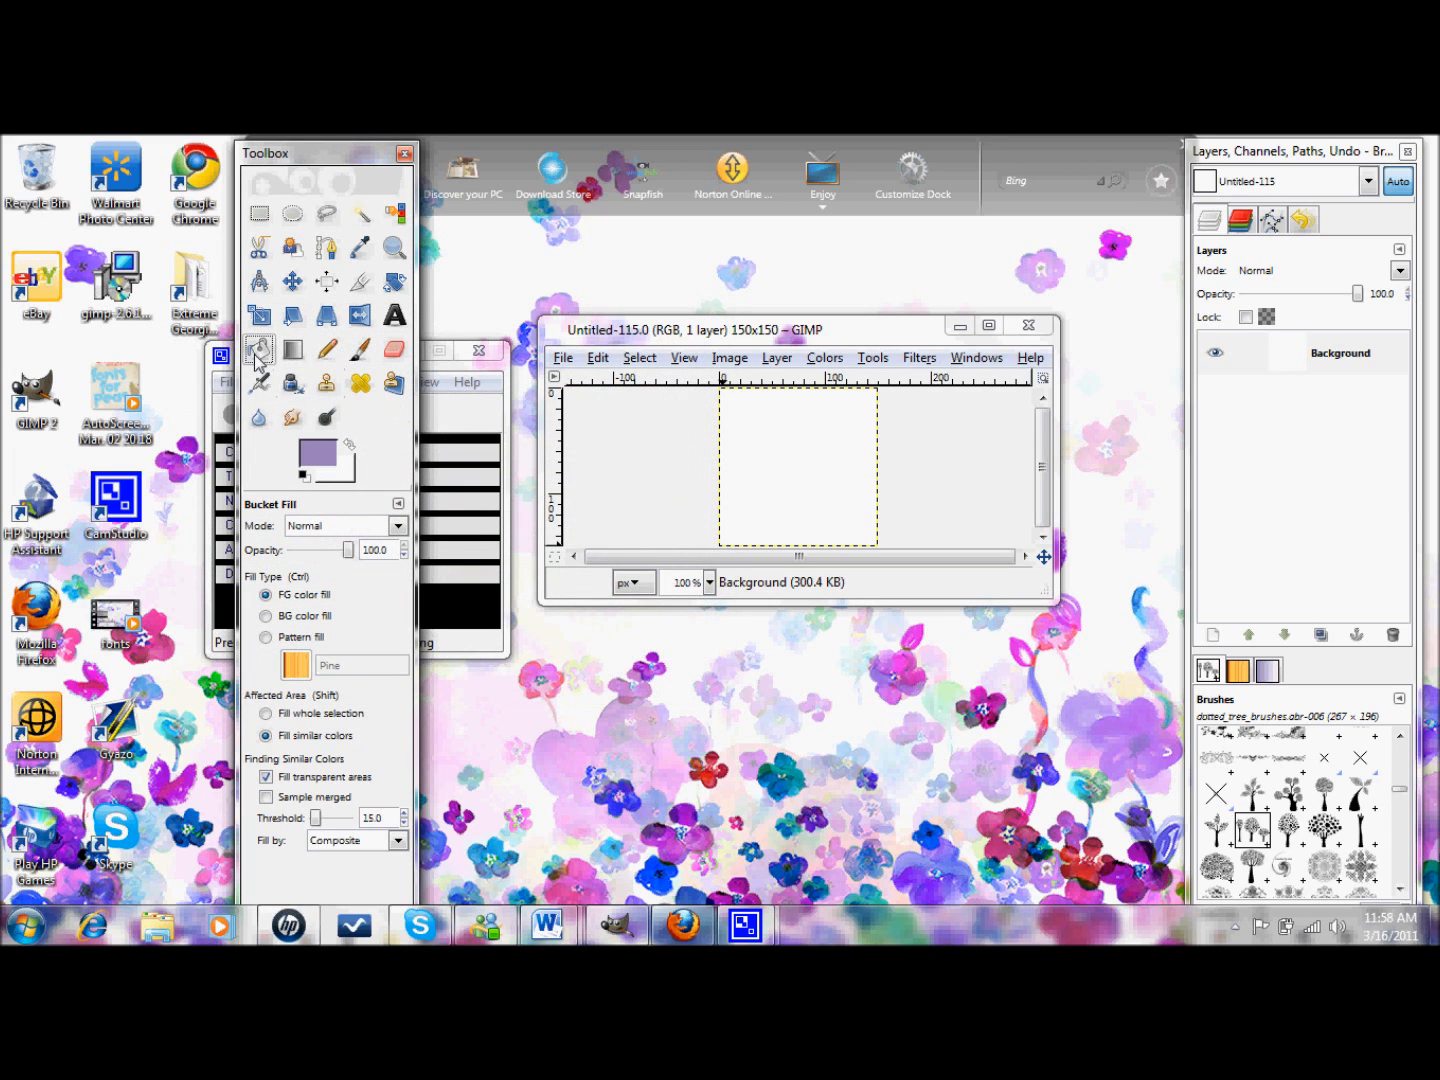
pyautogui.click(766, 465)
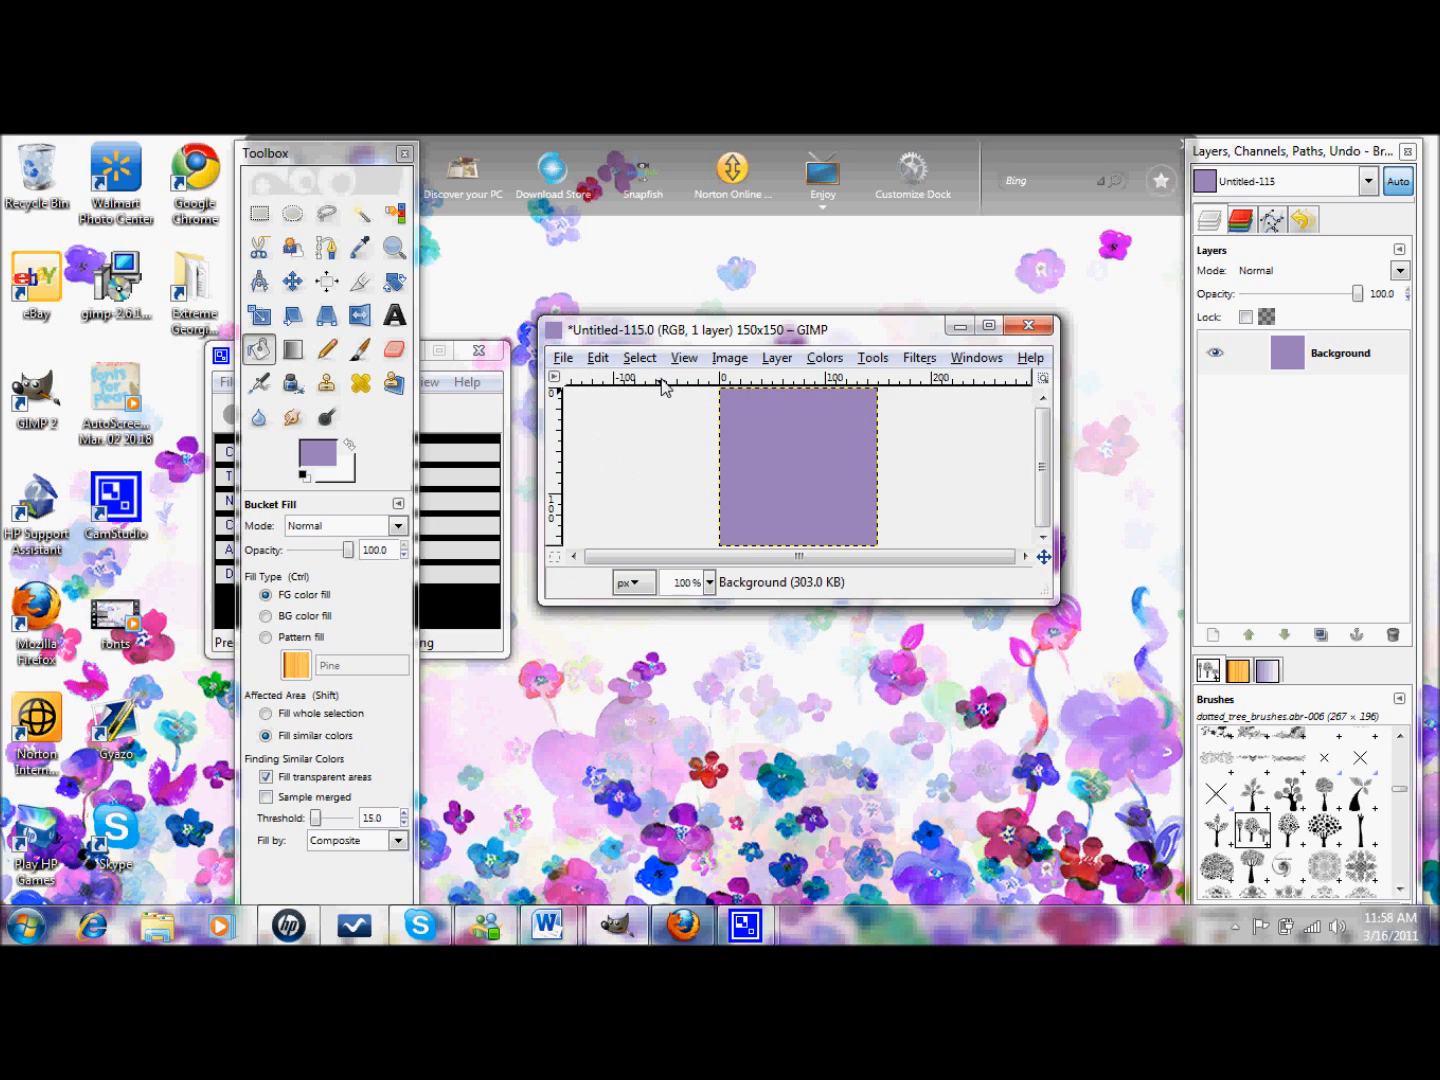
# - Scale the image to 700×700 pixels and maximise the image window
pyautogui.click(730, 361)
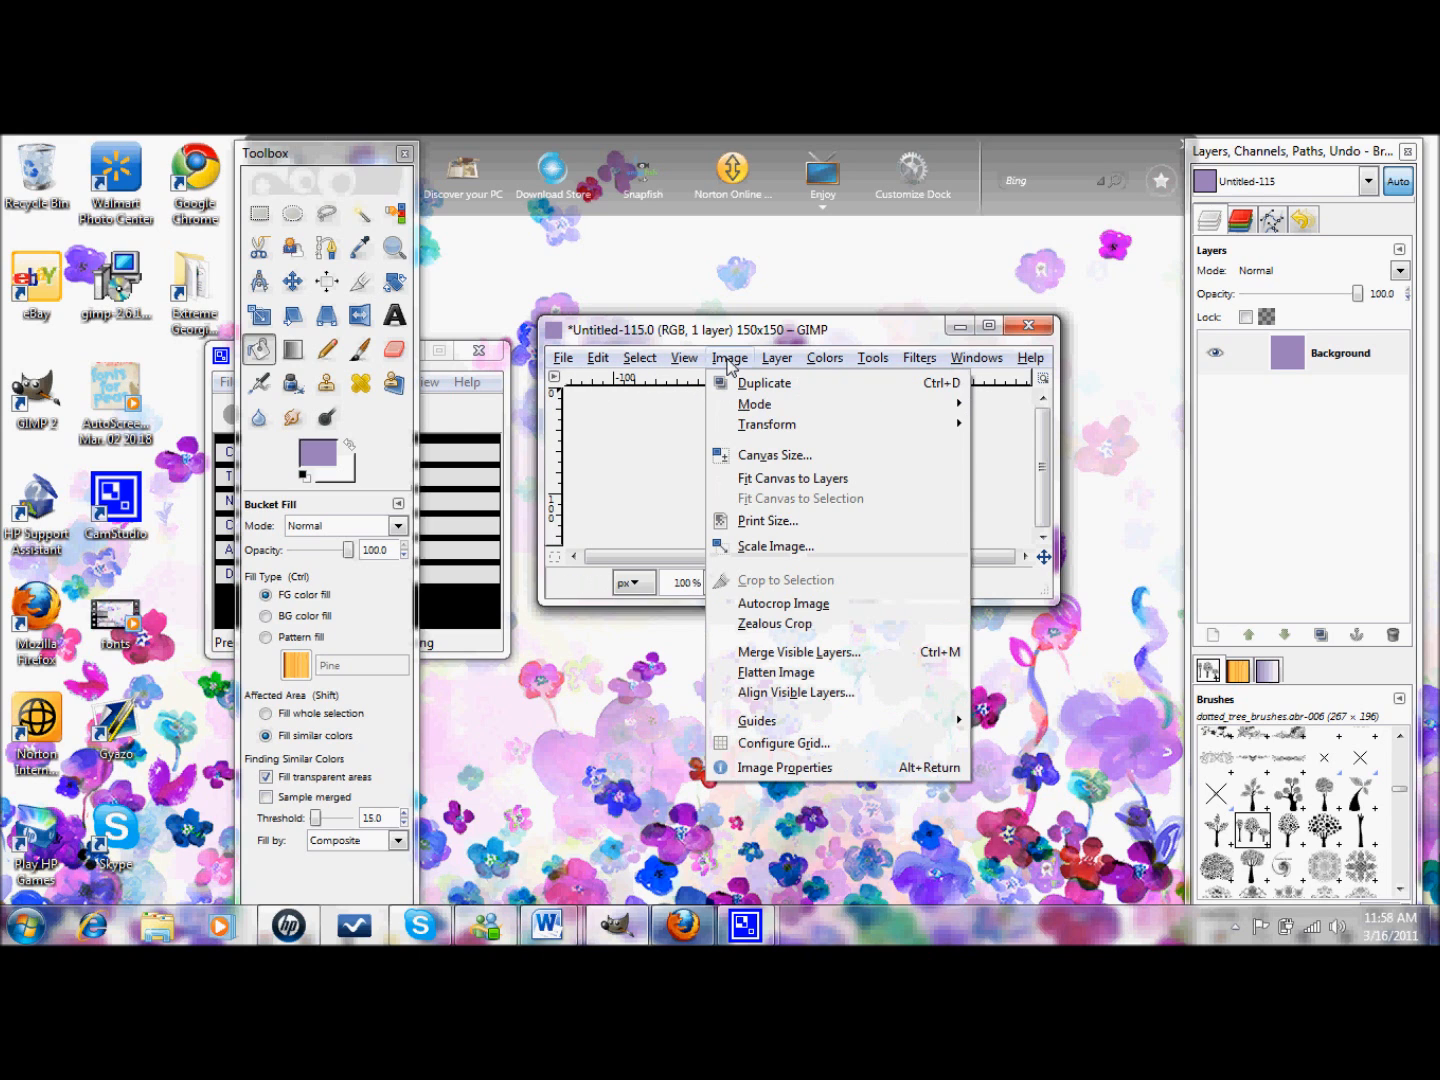
pyautogui.click(730, 363)
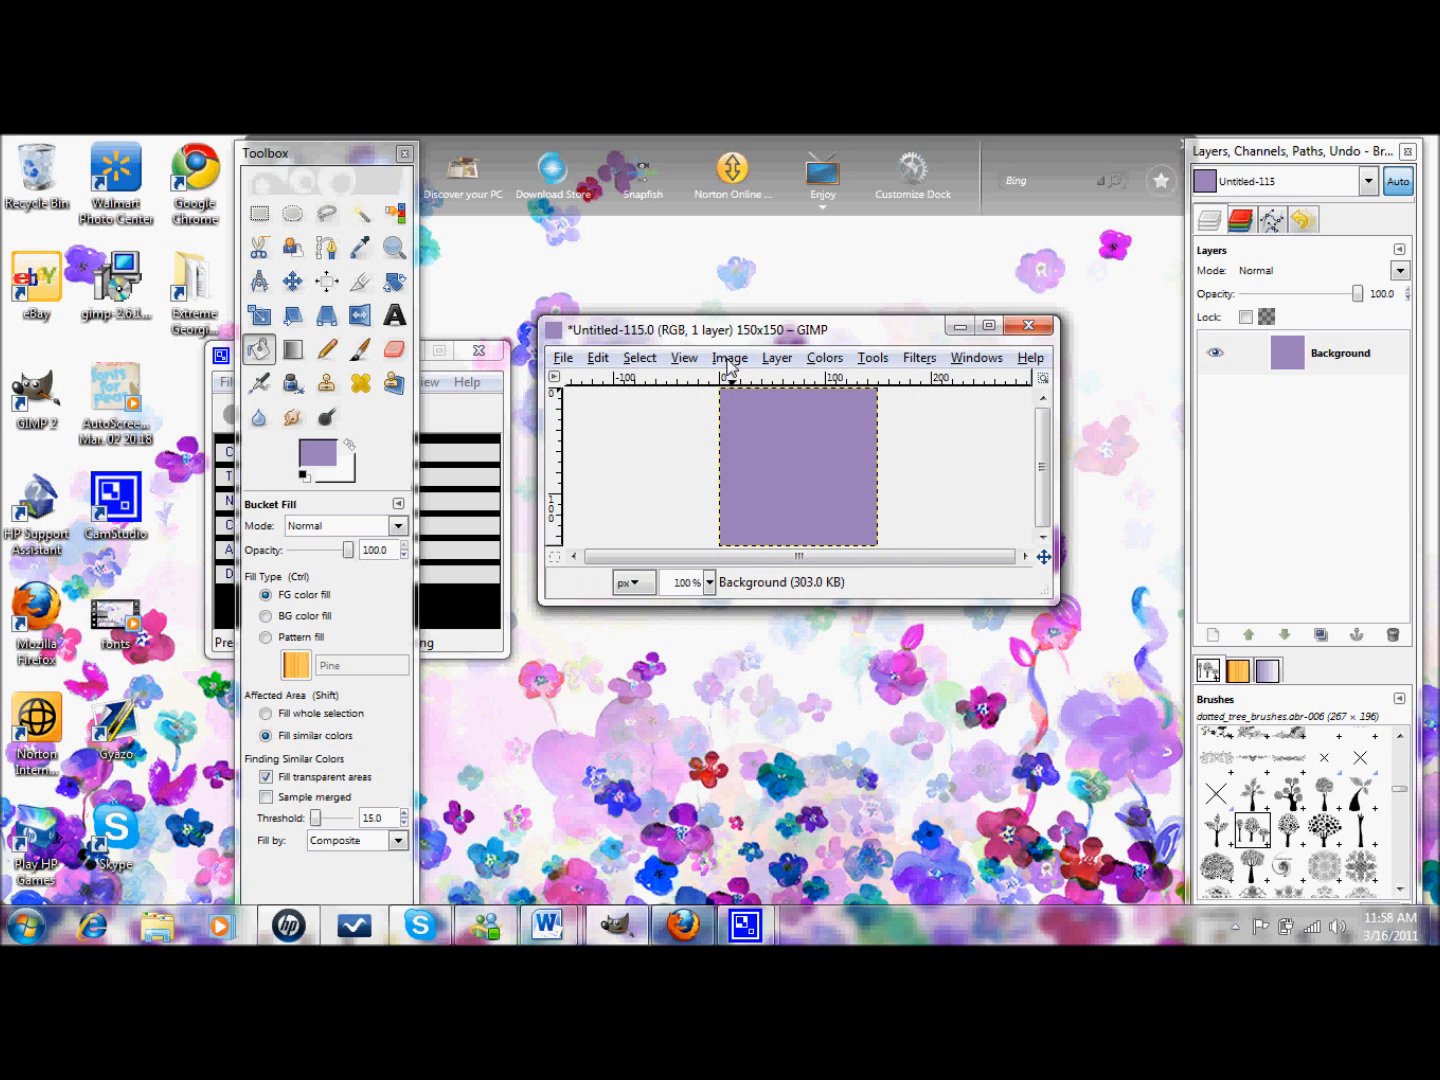
pyautogui.click(730, 362)
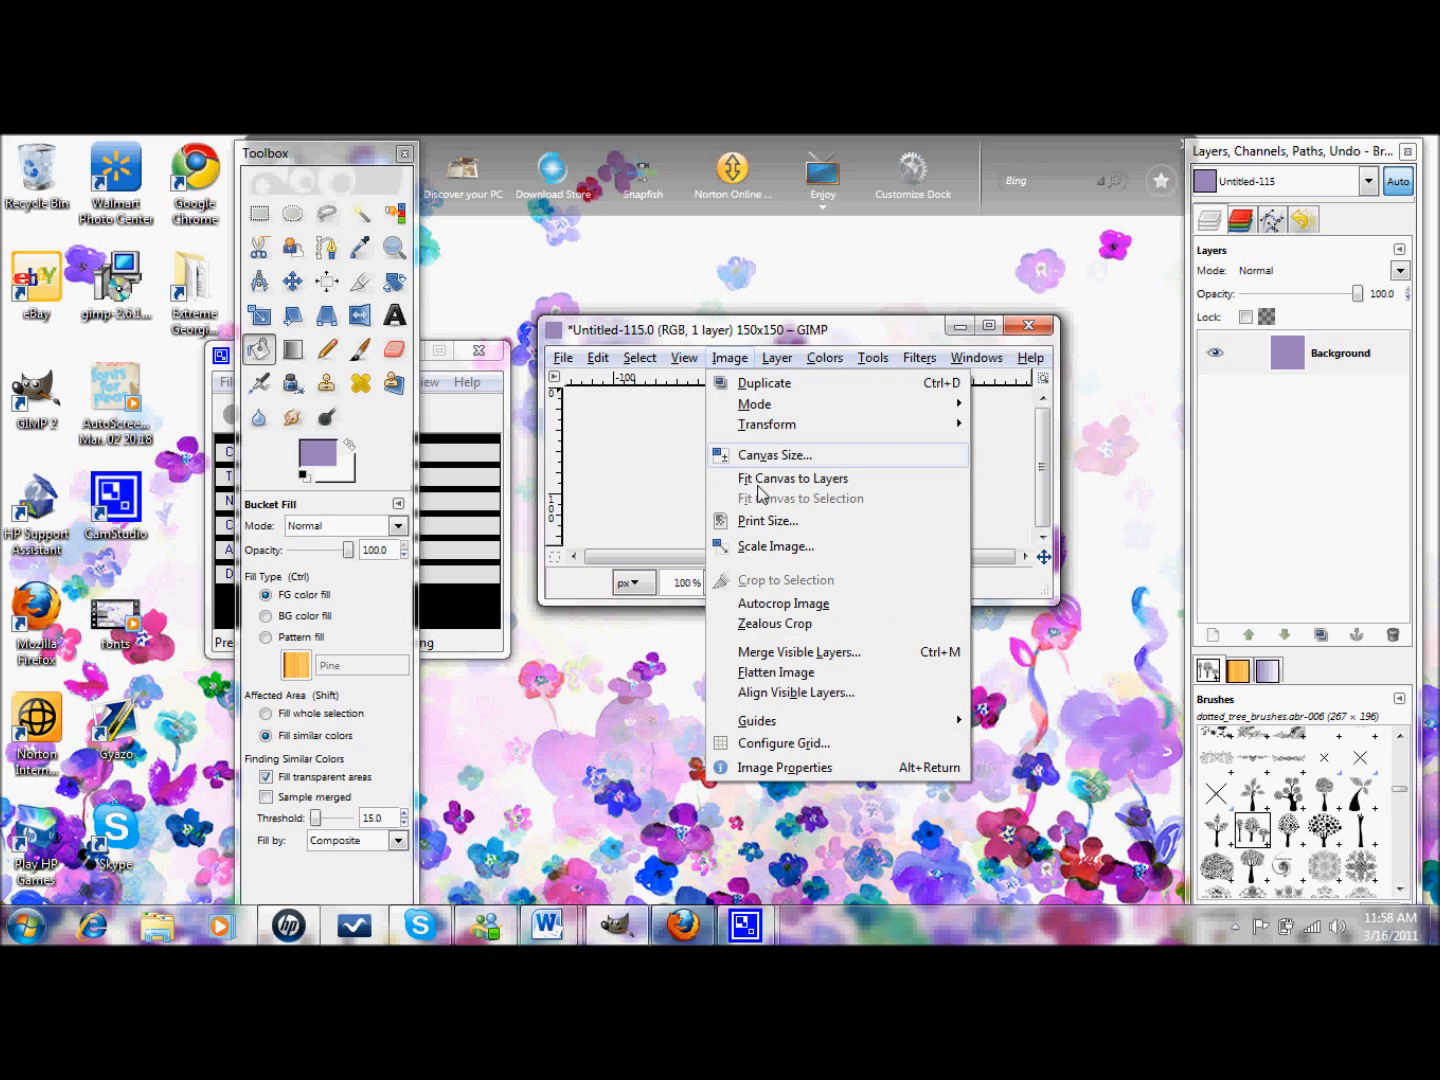
pyautogui.click(769, 547)
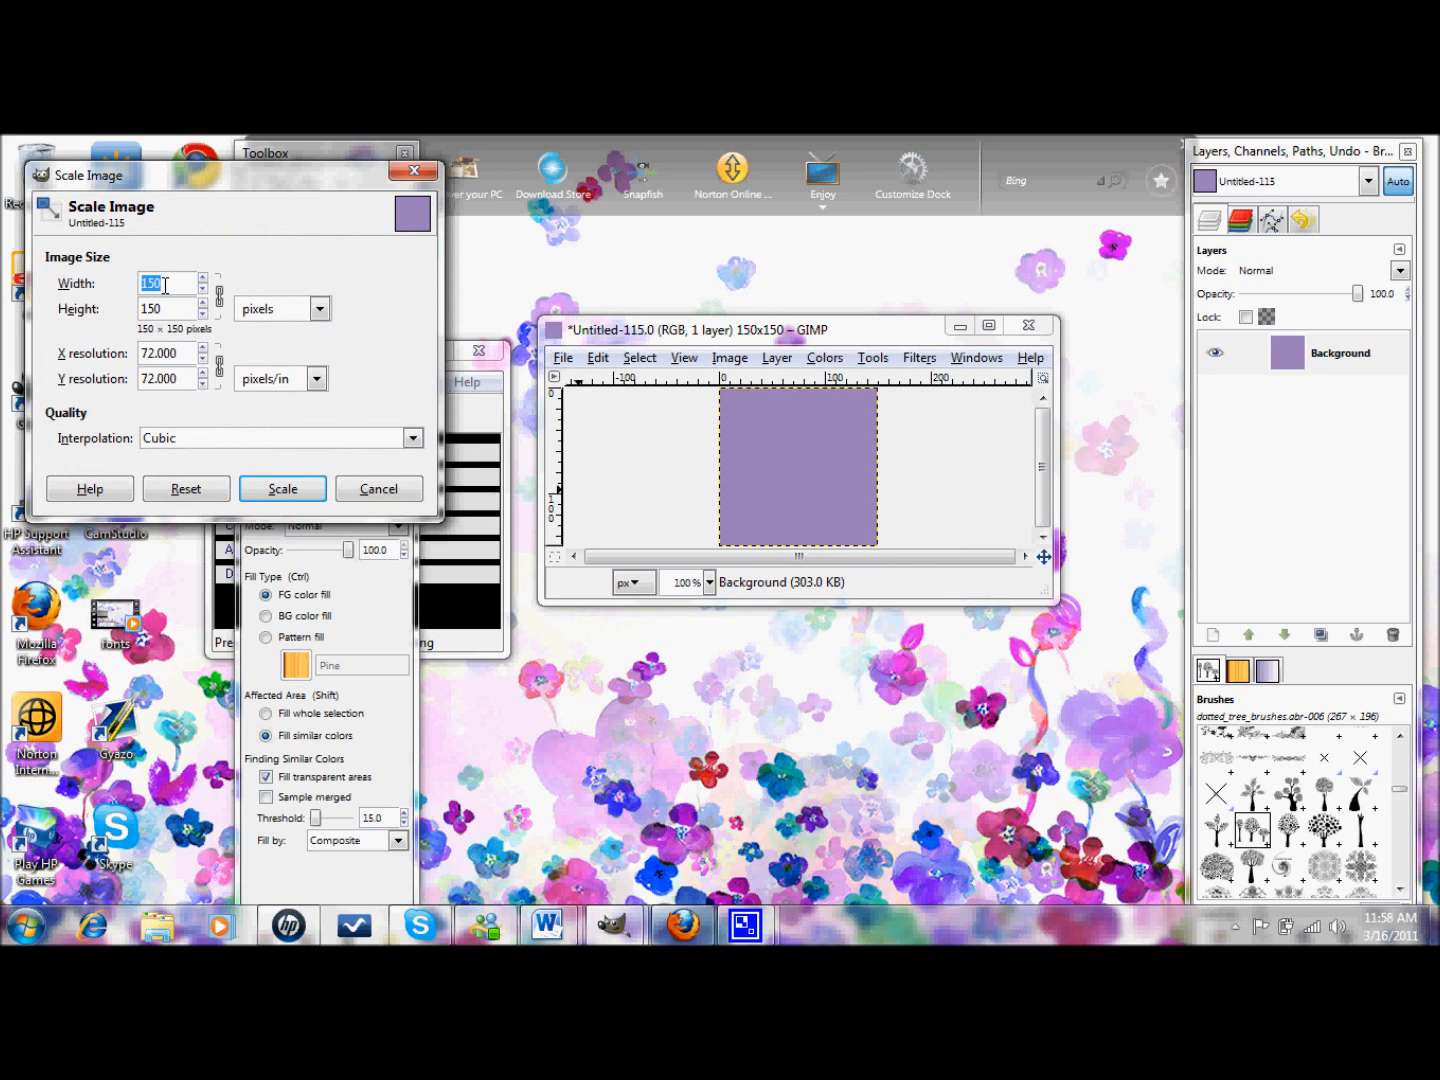
pyautogui.write('700')
pyautogui.press('Tab')
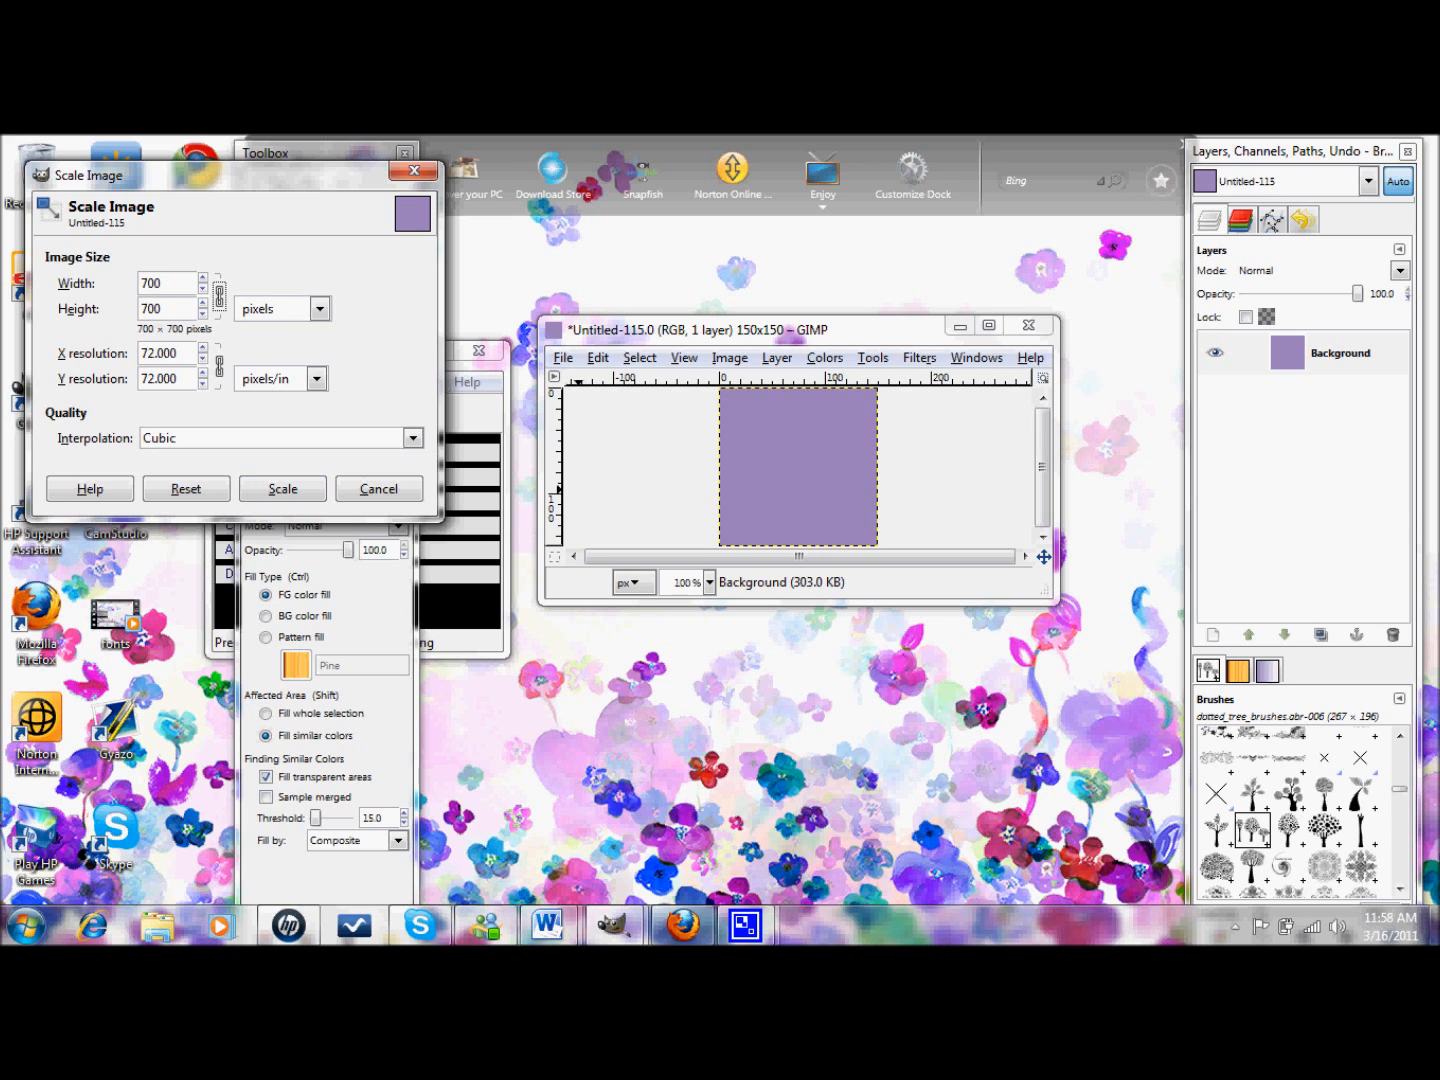
pyautogui.click(283, 489)
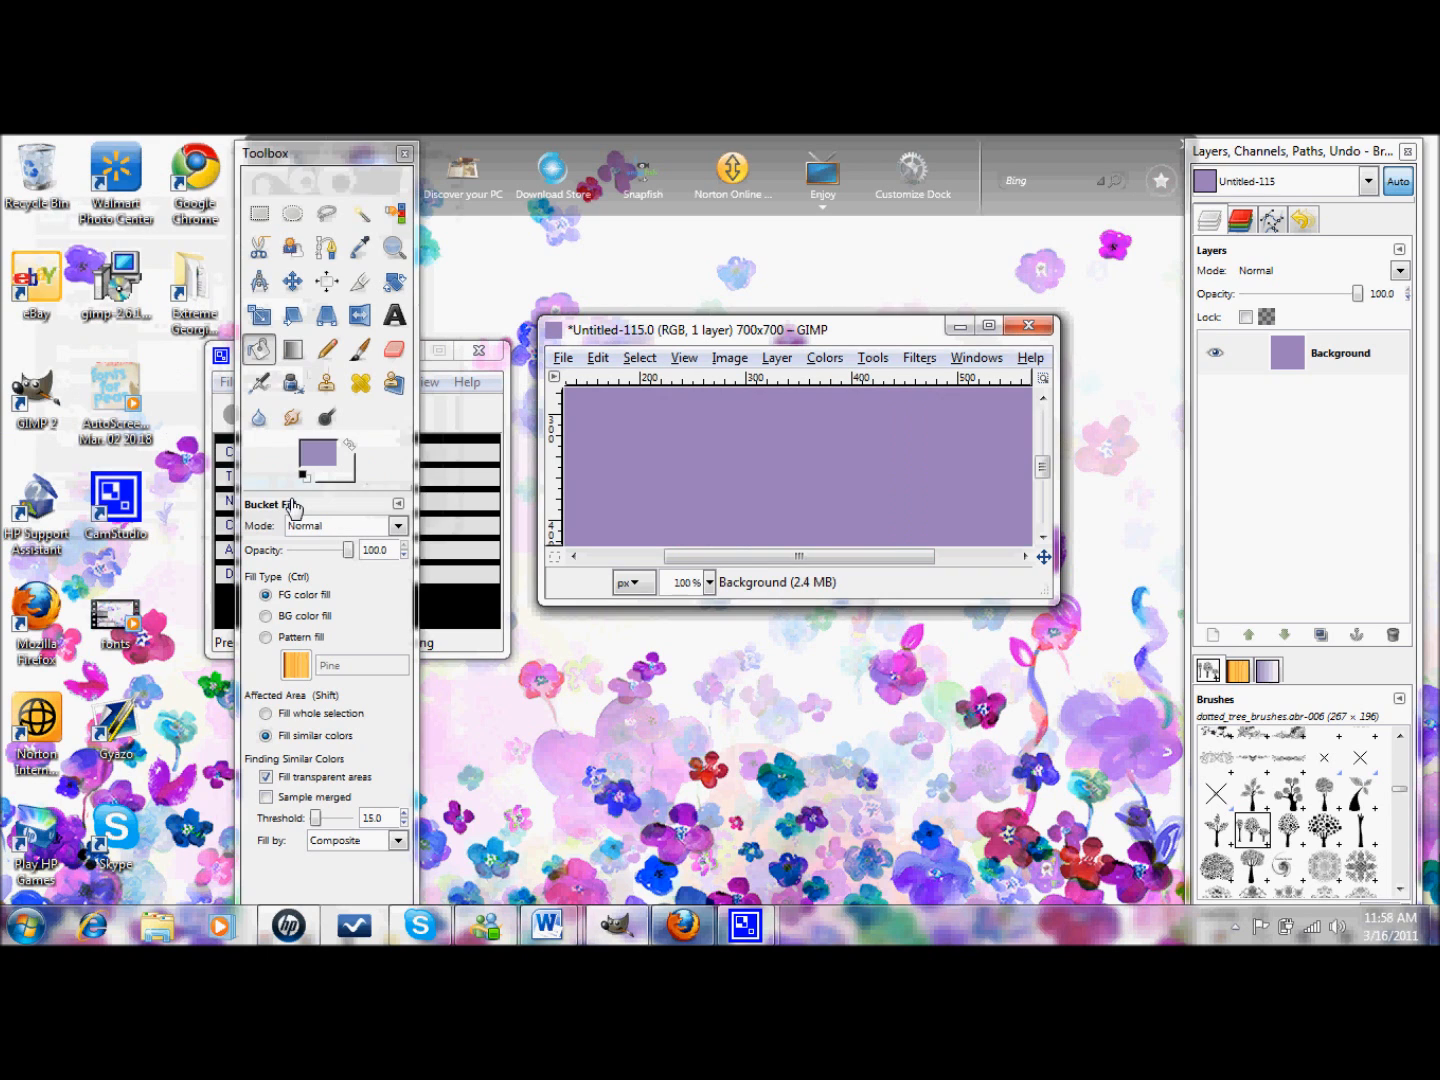
pyautogui.click(988, 325)
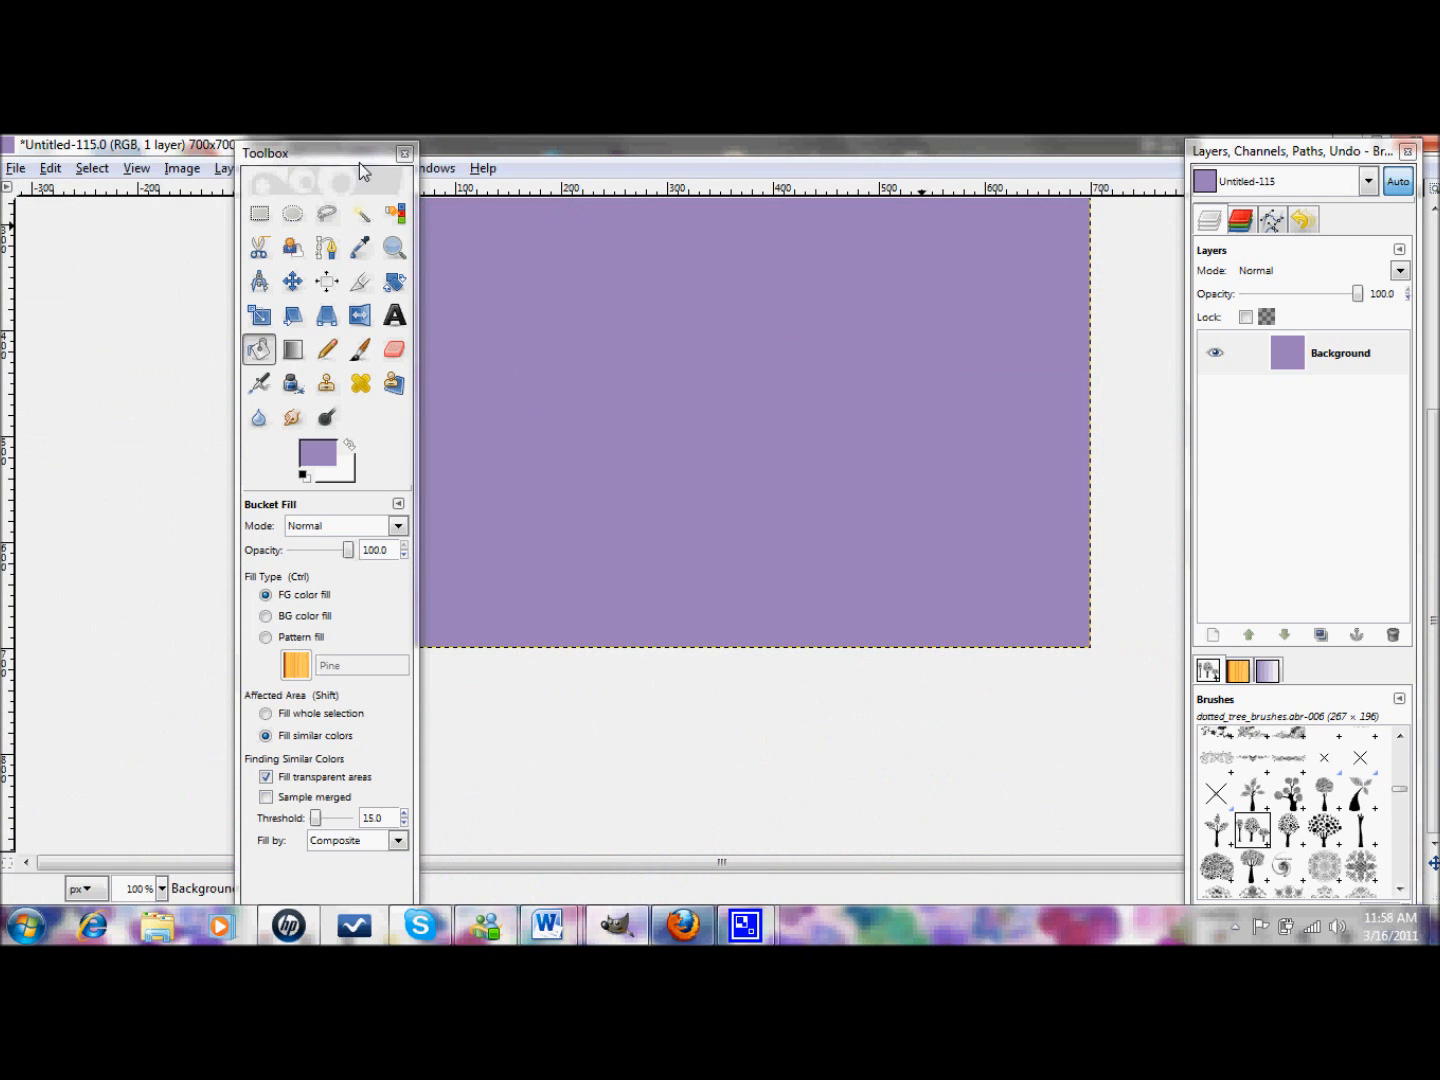
# - Move the toolbox aside, set the text colour to white, and start a text box top-left
pyautogui.moveTo(359, 159); pyautogui.dragTo(199, 143)
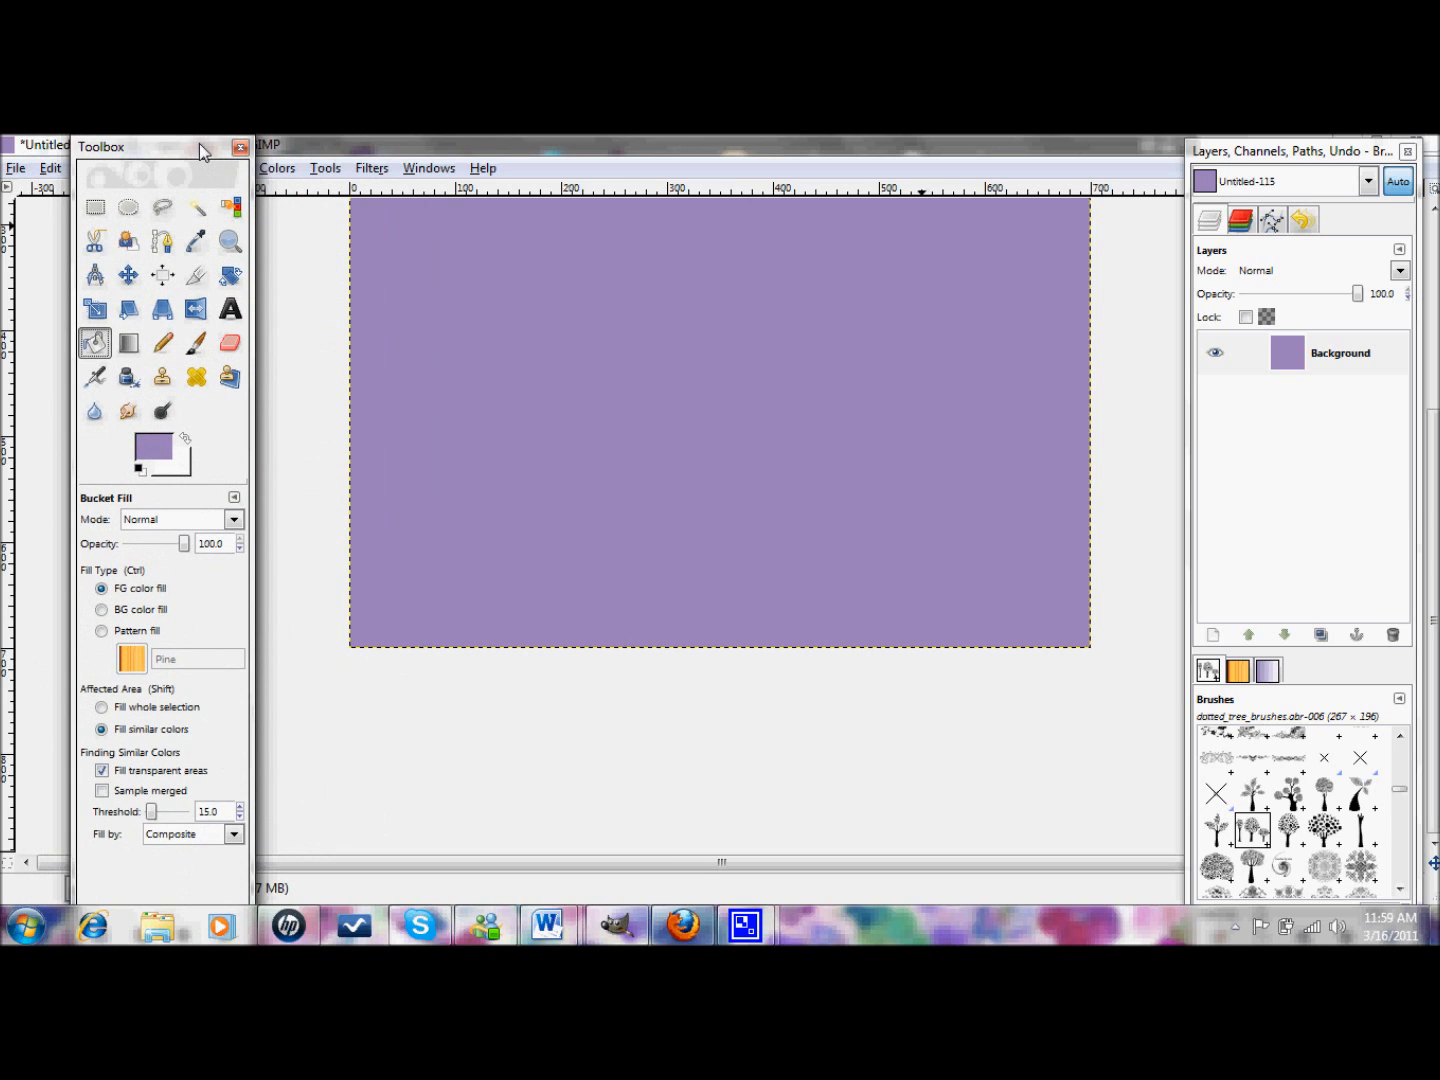
pyautogui.click(238, 307)
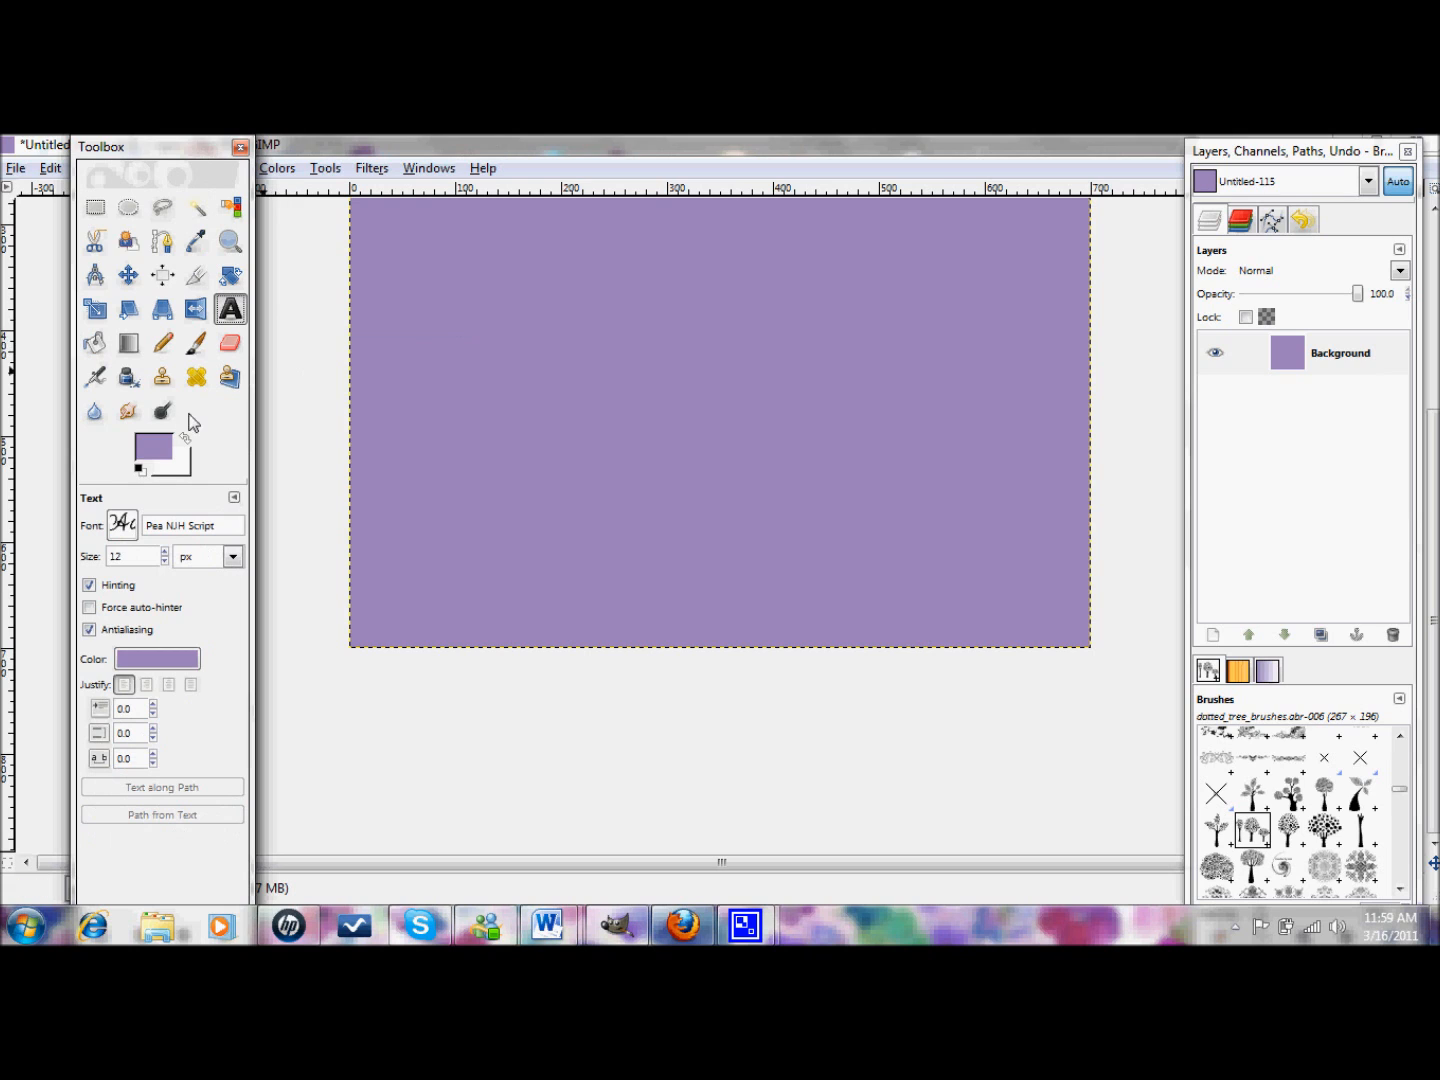
pyautogui.click(186, 658)
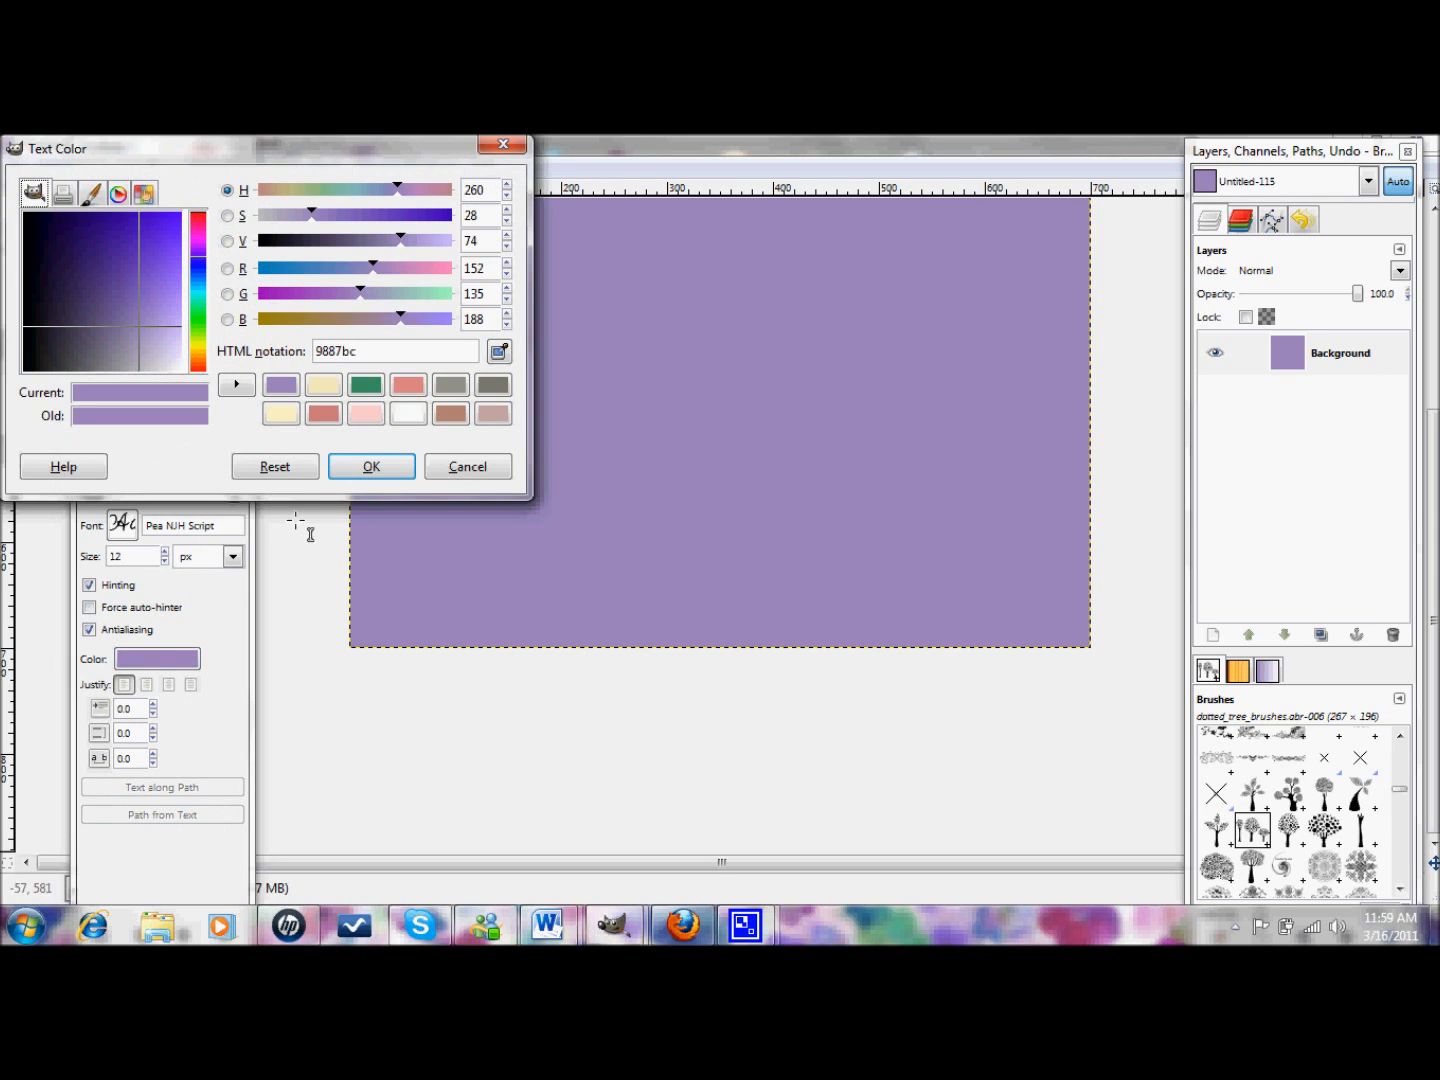
pyautogui.click(409, 413)
pyautogui.click(371, 466)
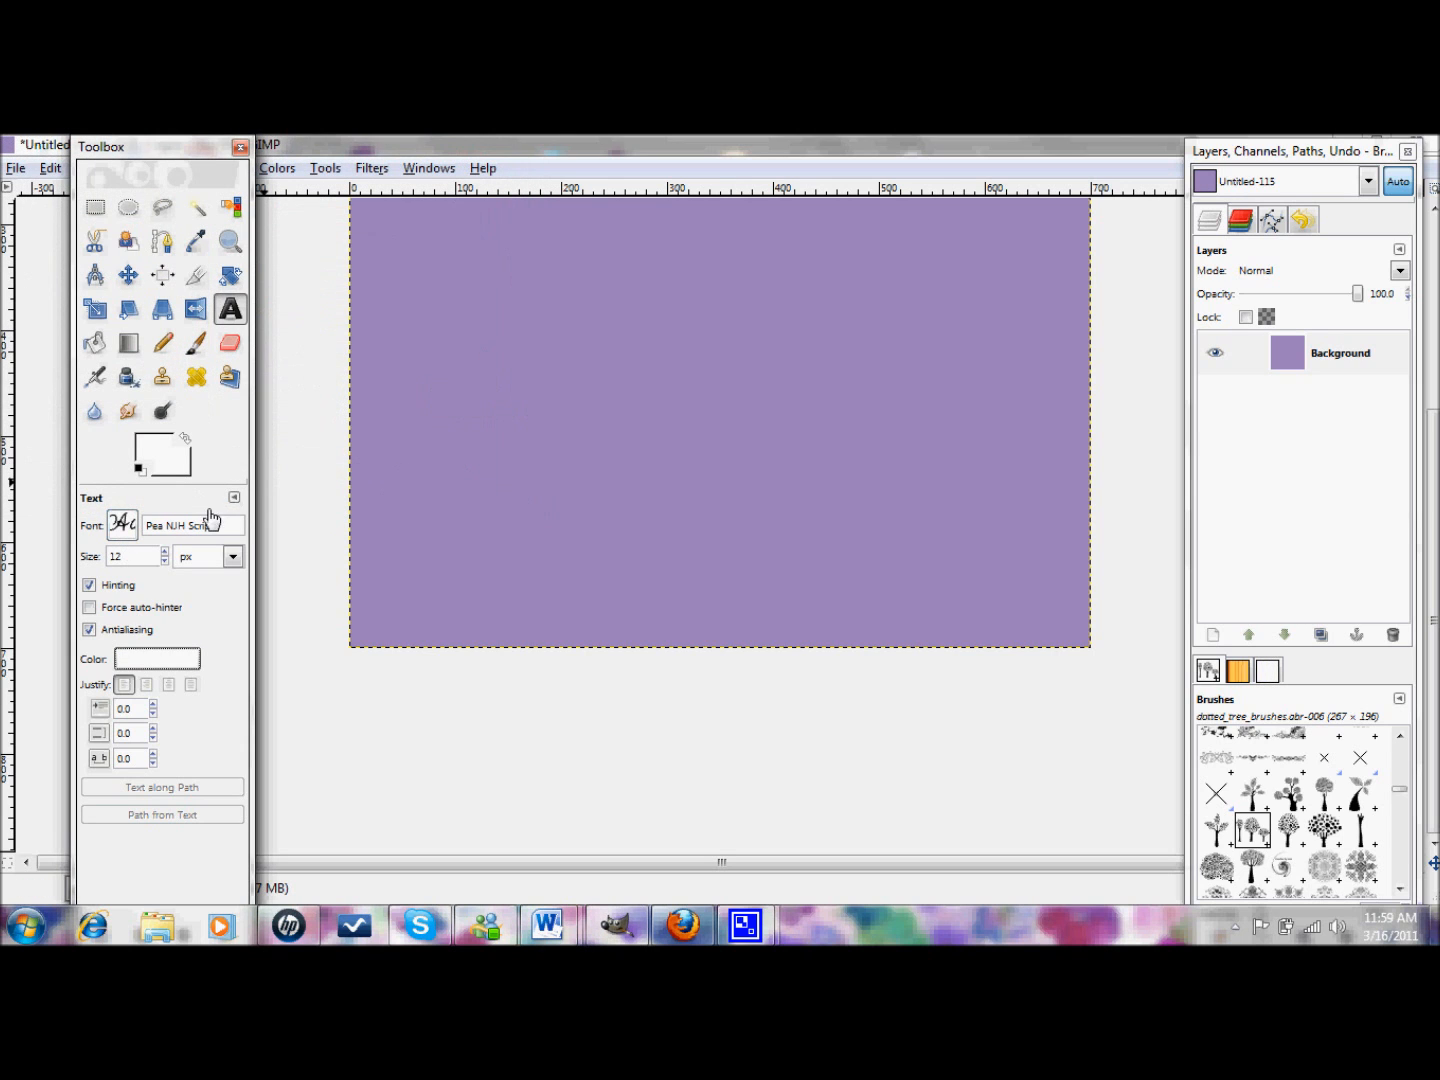
pyautogui.click(440, 317)
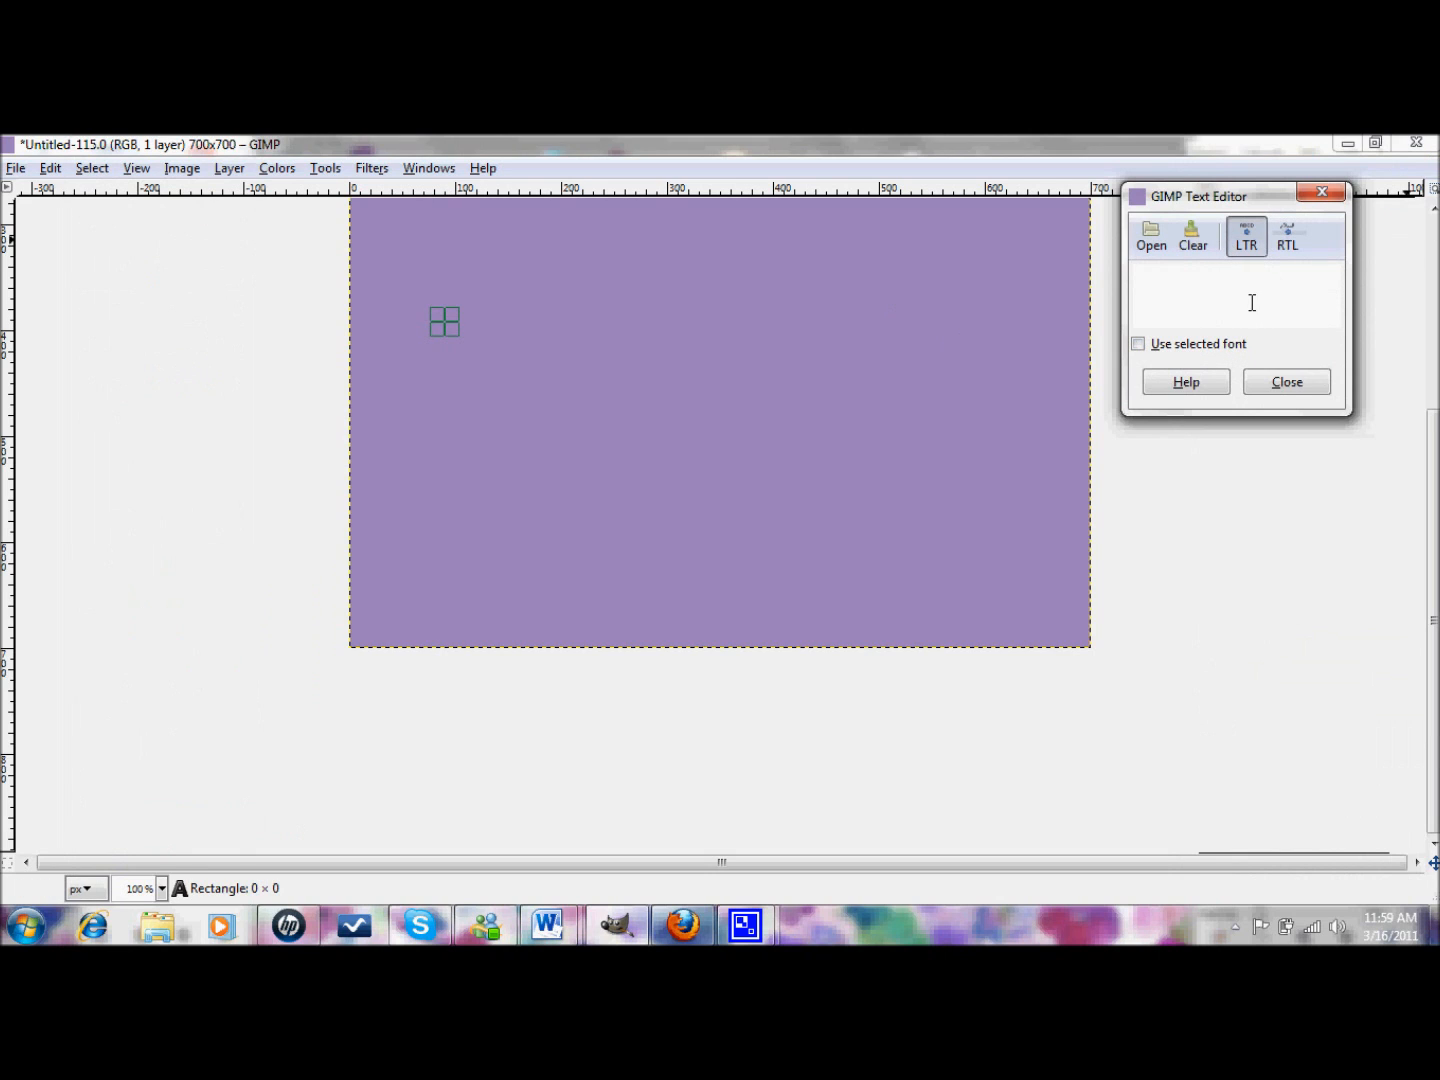
pyautogui.click(1176, 314)
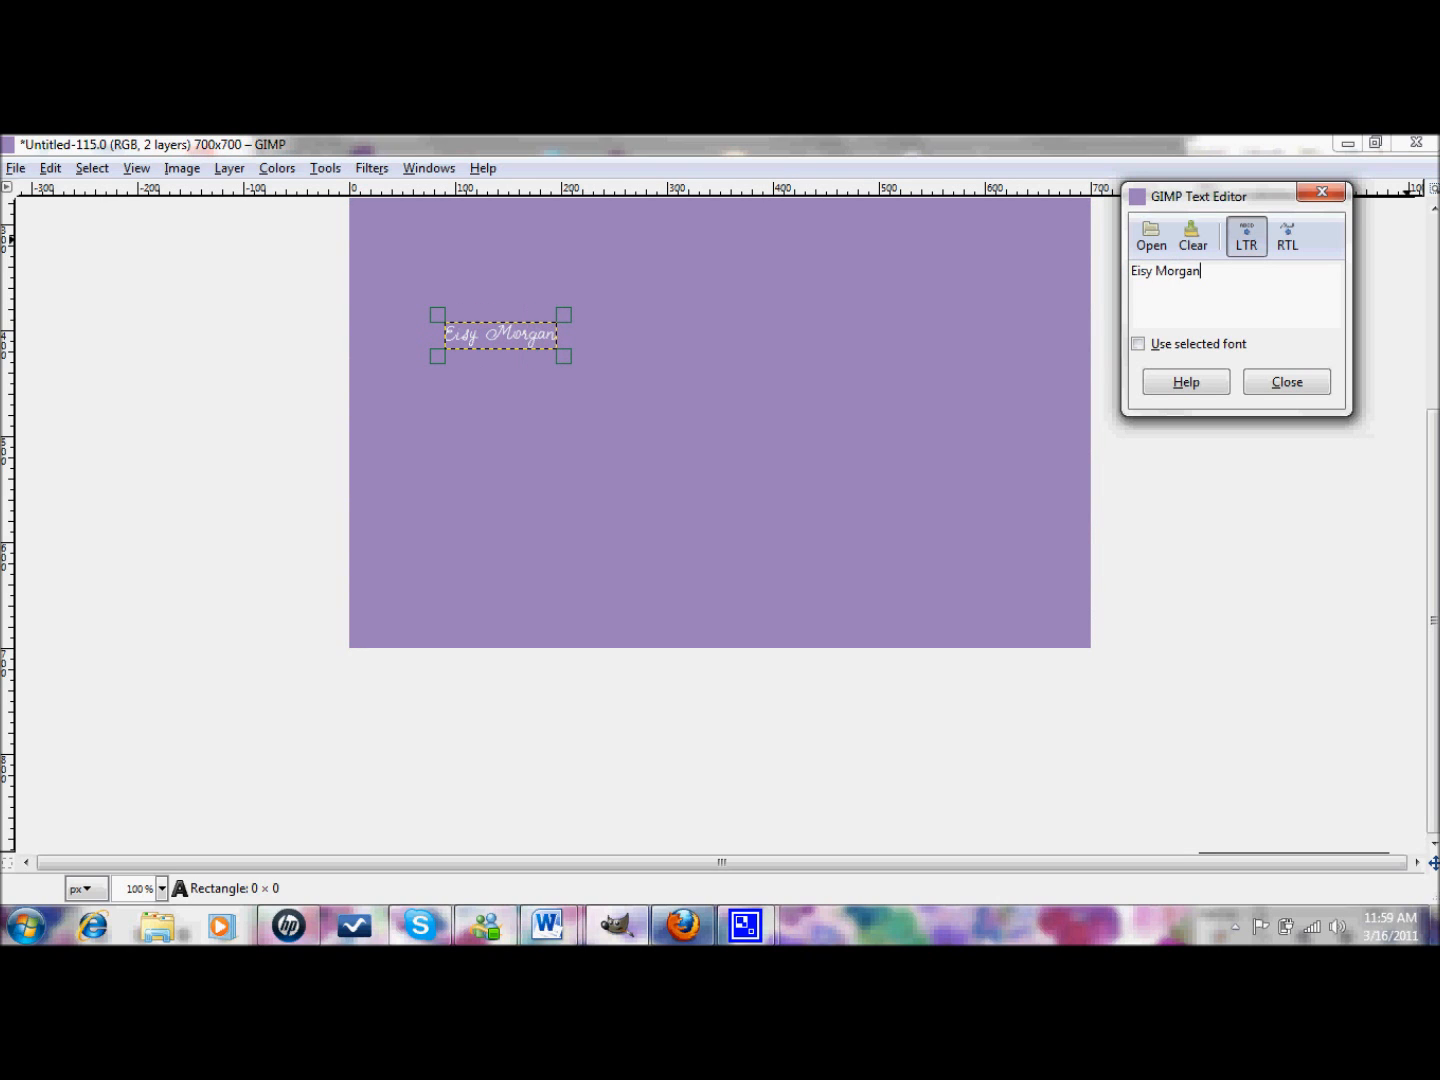
pyautogui.click(1286, 383)
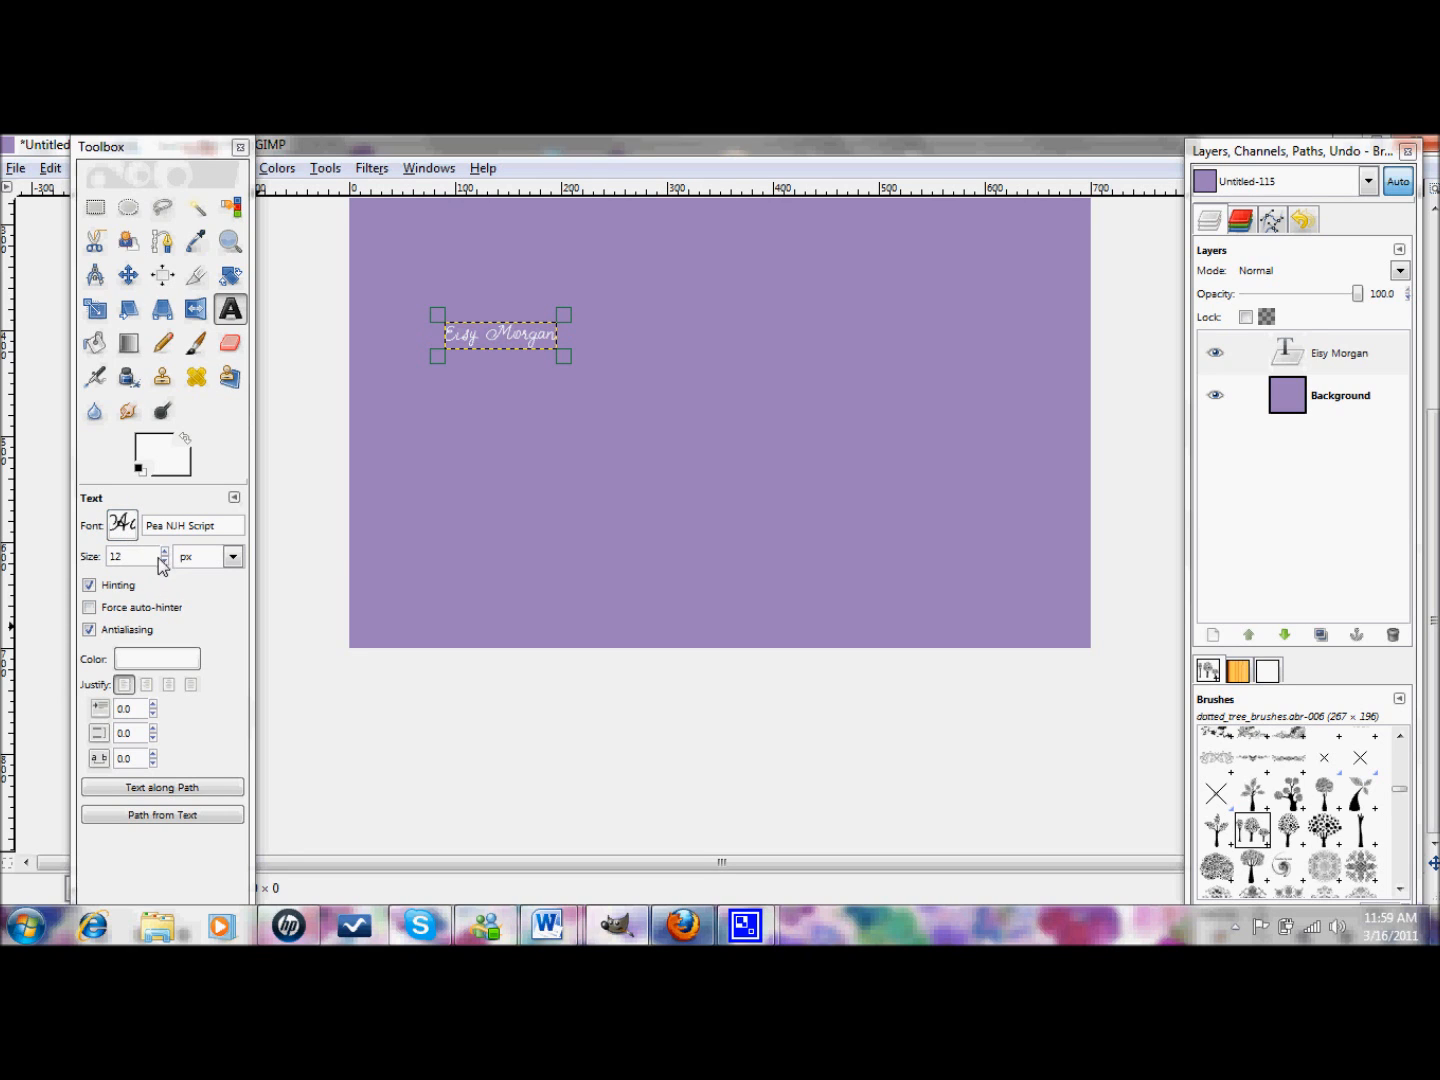
pyautogui.moveTo(165, 552); pyautogui.dragTo(166, 553)
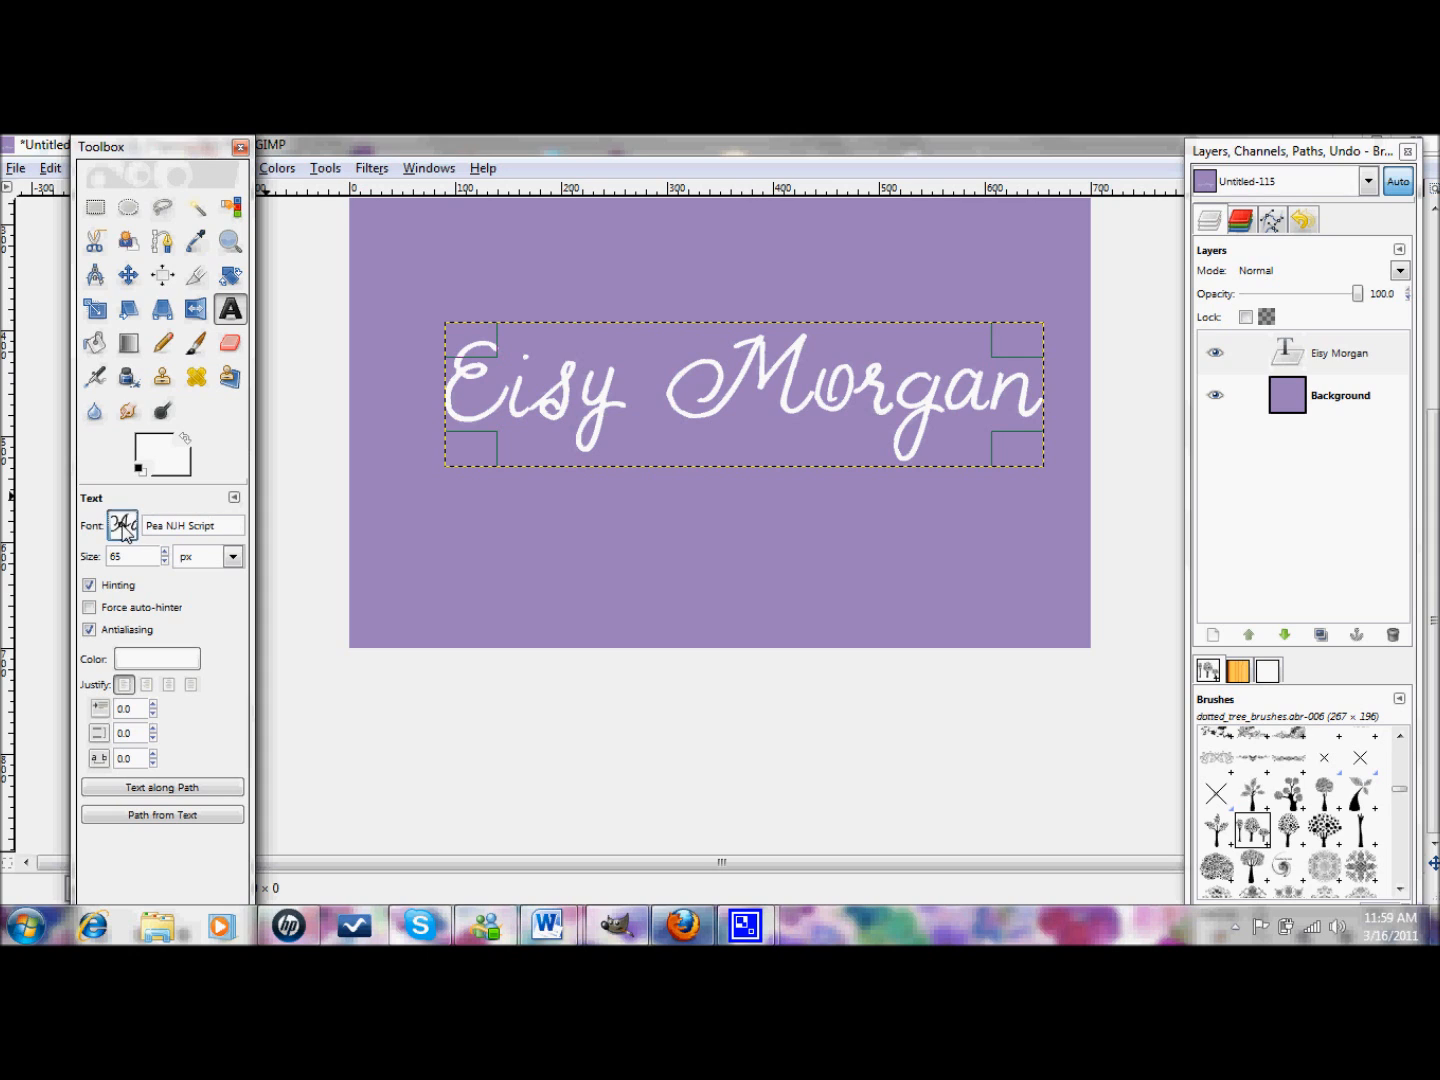
# - Open the Font picker in the Text tool options for the 65 px title
pyautogui.click(124, 530)
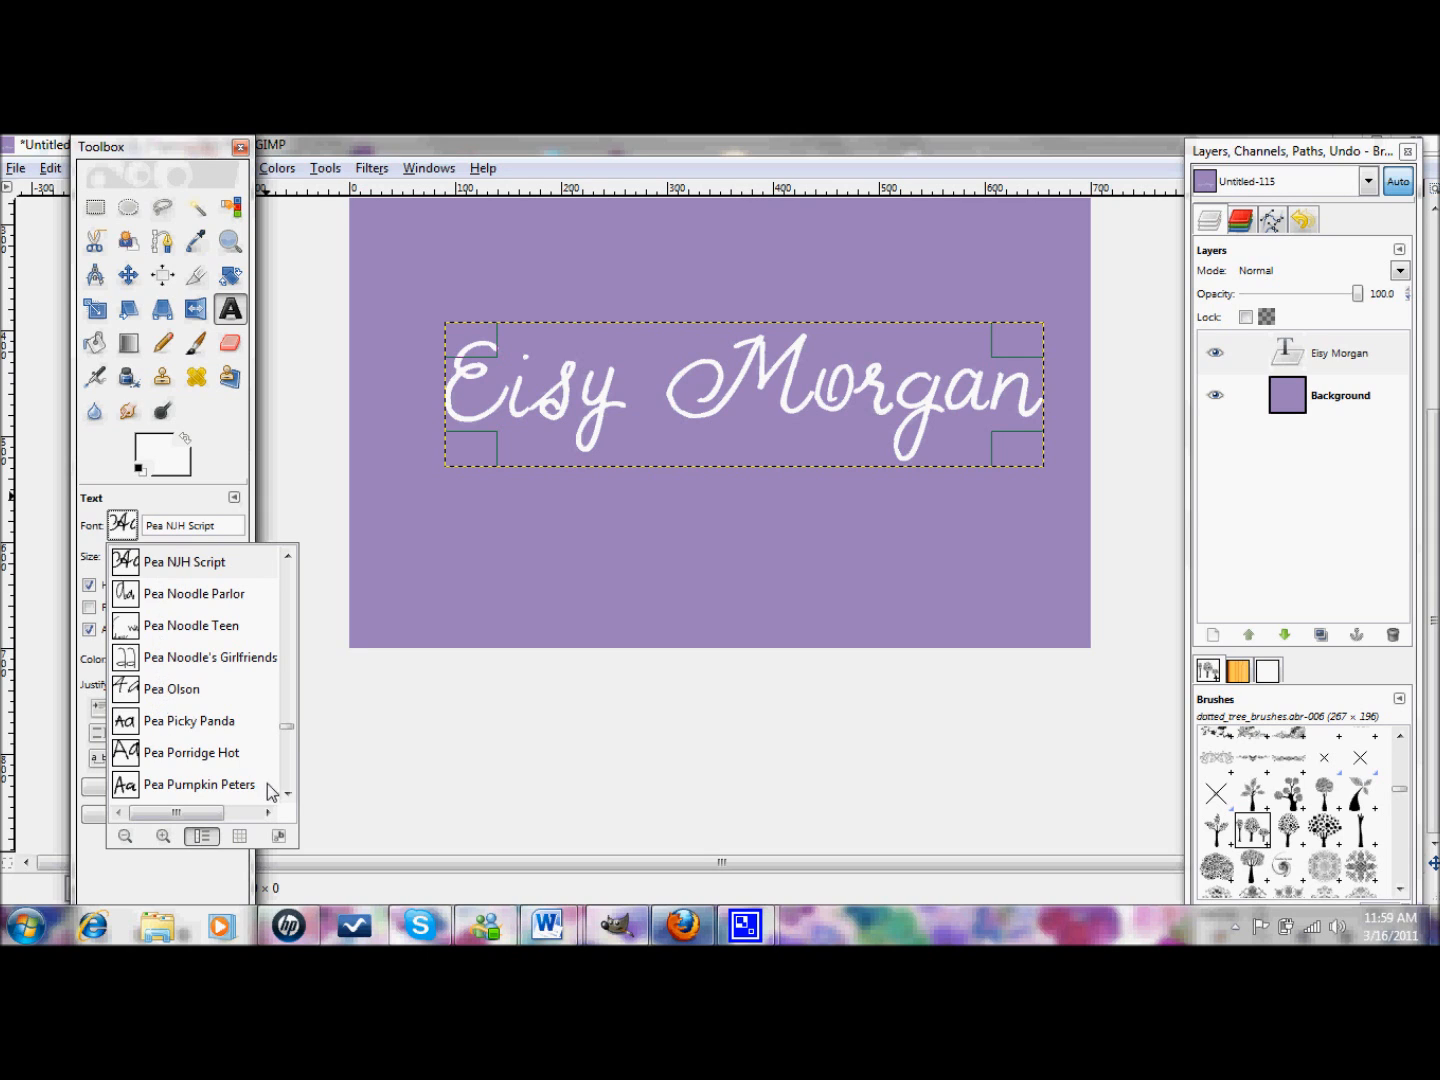
# - Scroll up the font list and choose Pea Katherine for the title
pyautogui.scroll(-10, 287, 790)
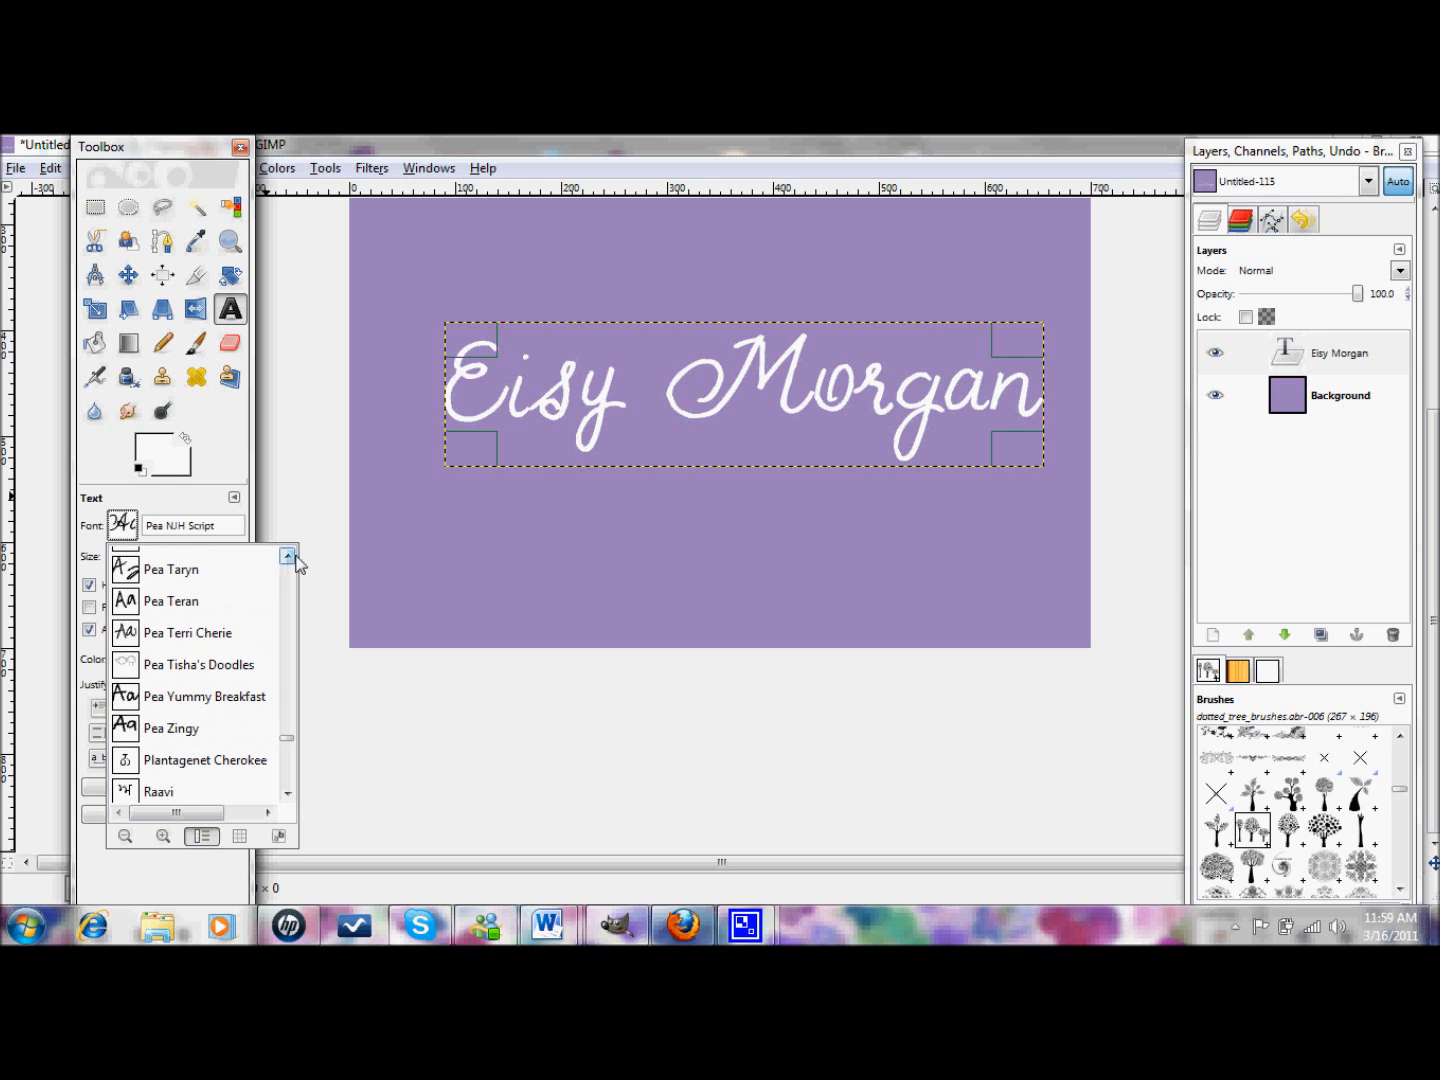
pyautogui.scroll(8, 288, 557)
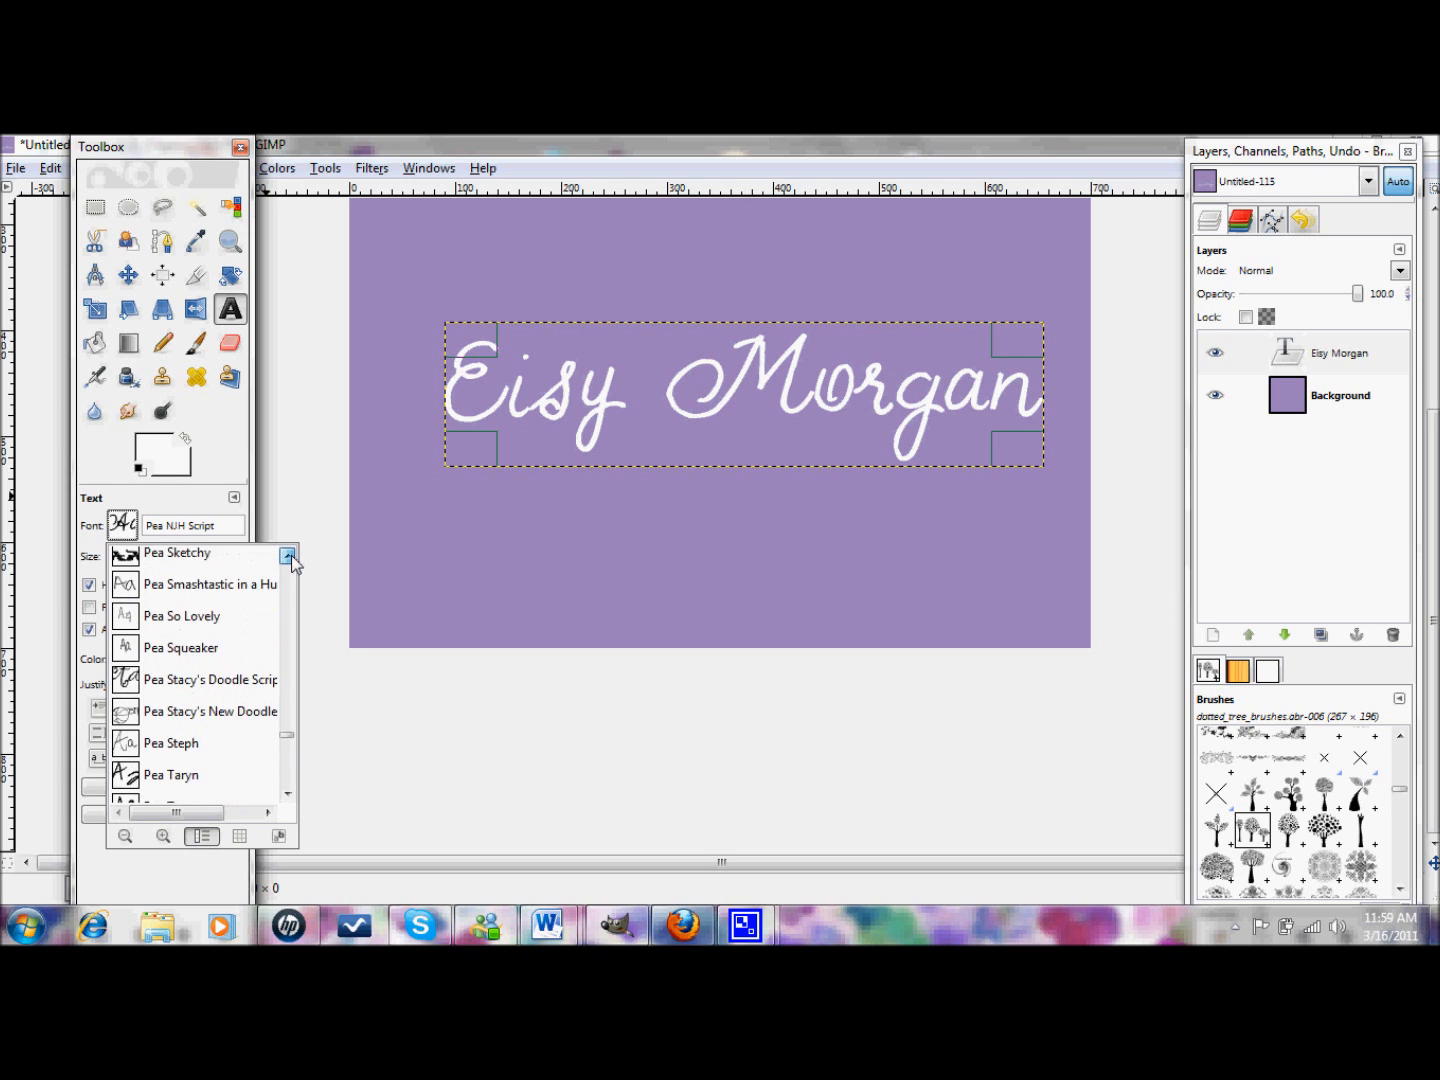
pyautogui.scroll(4, 289, 557)
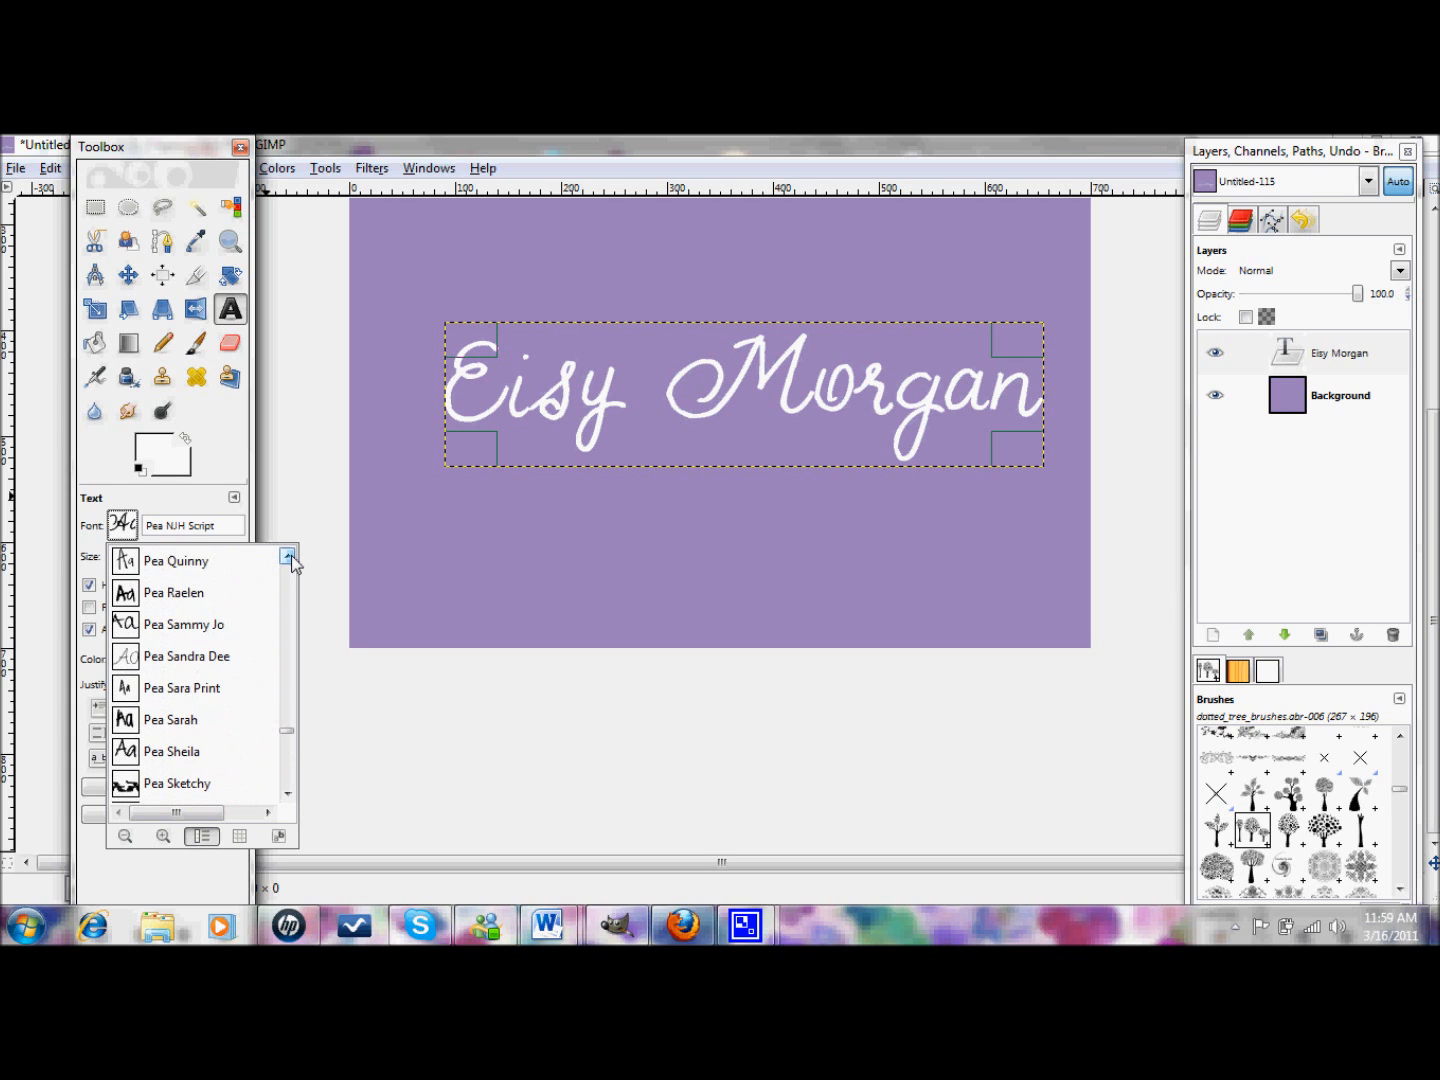
pyautogui.scroll(5, 288, 557)
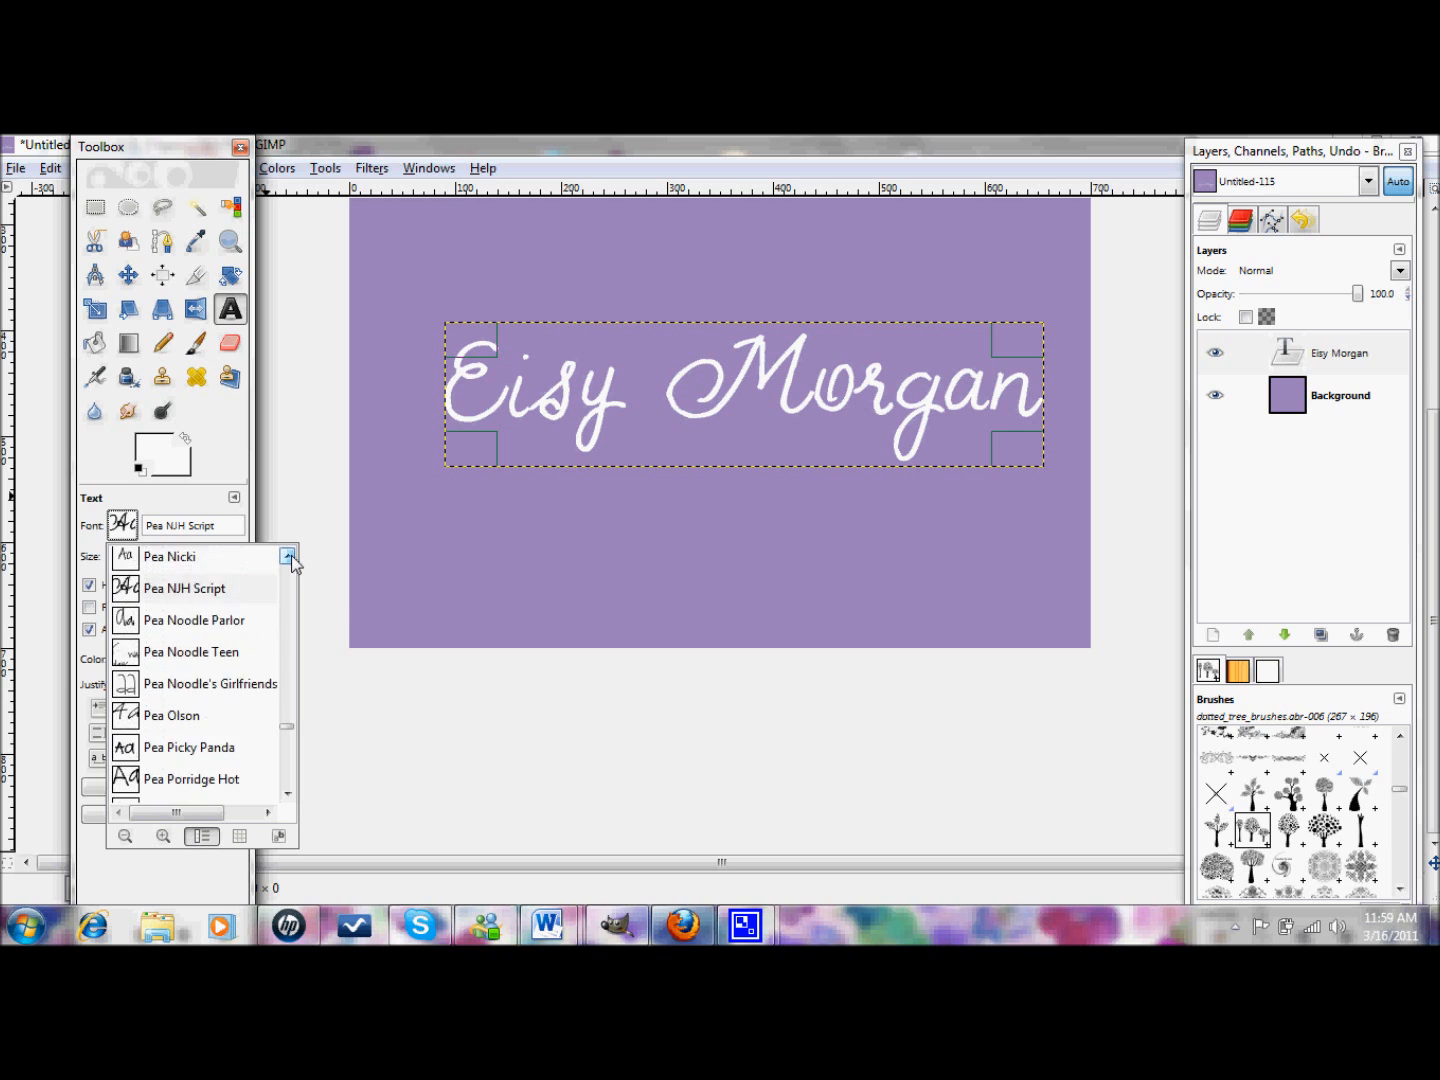
pyautogui.scroll(9, 291, 556)
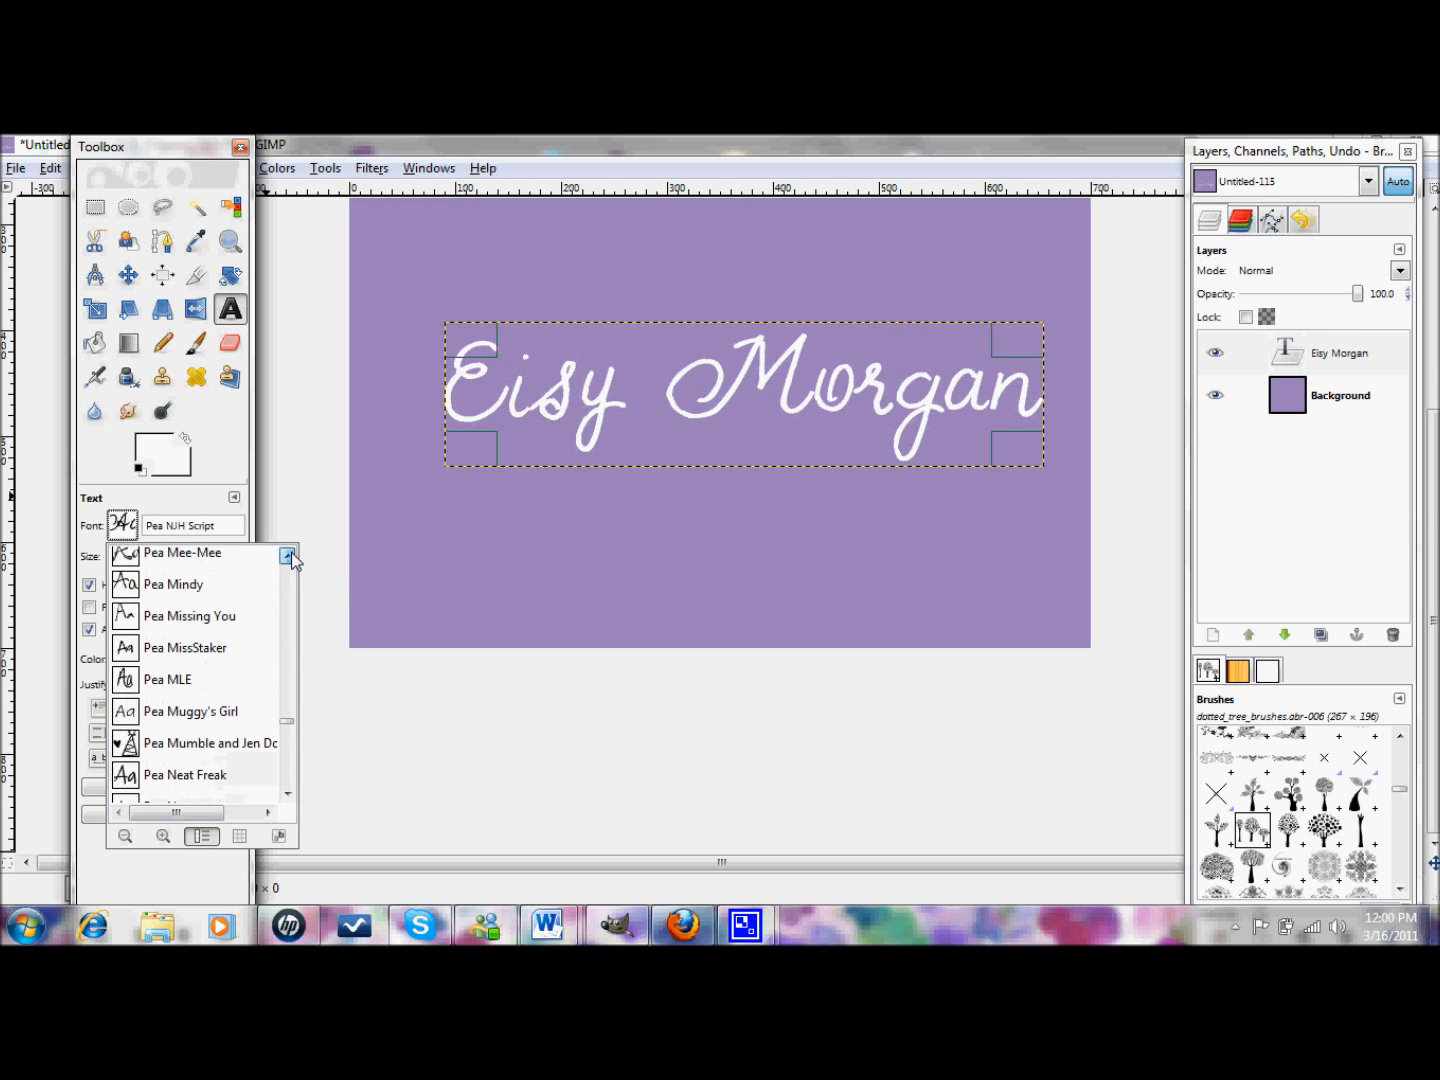
pyautogui.scroll(8, 290, 557)
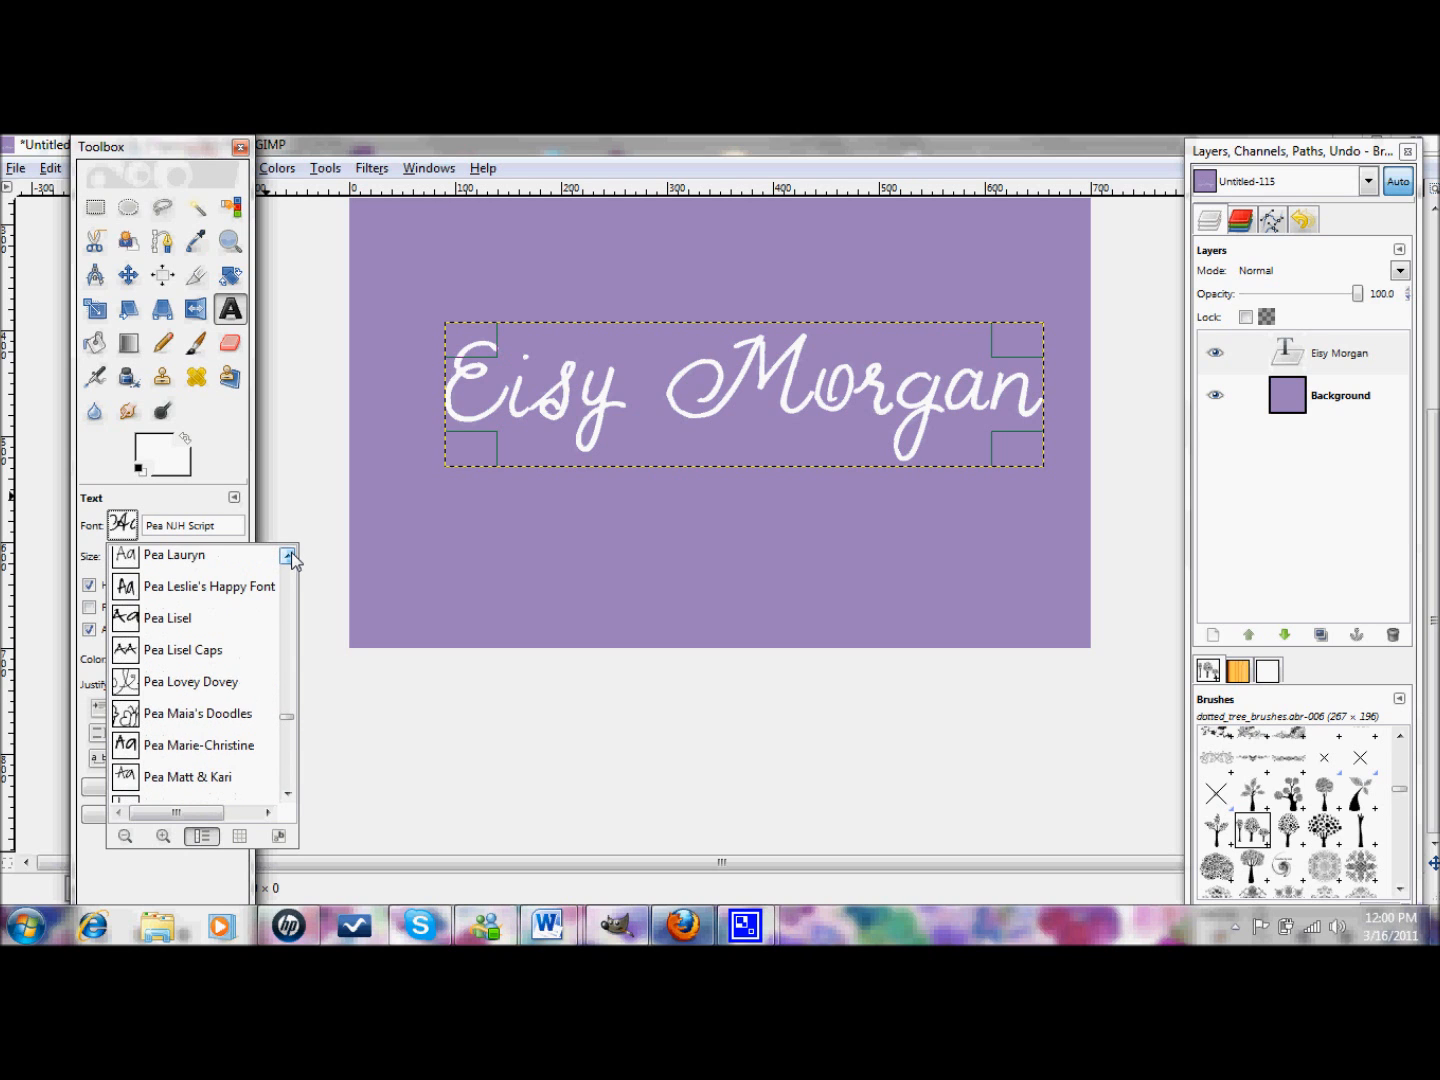
pyautogui.scroll(6, 290, 557)
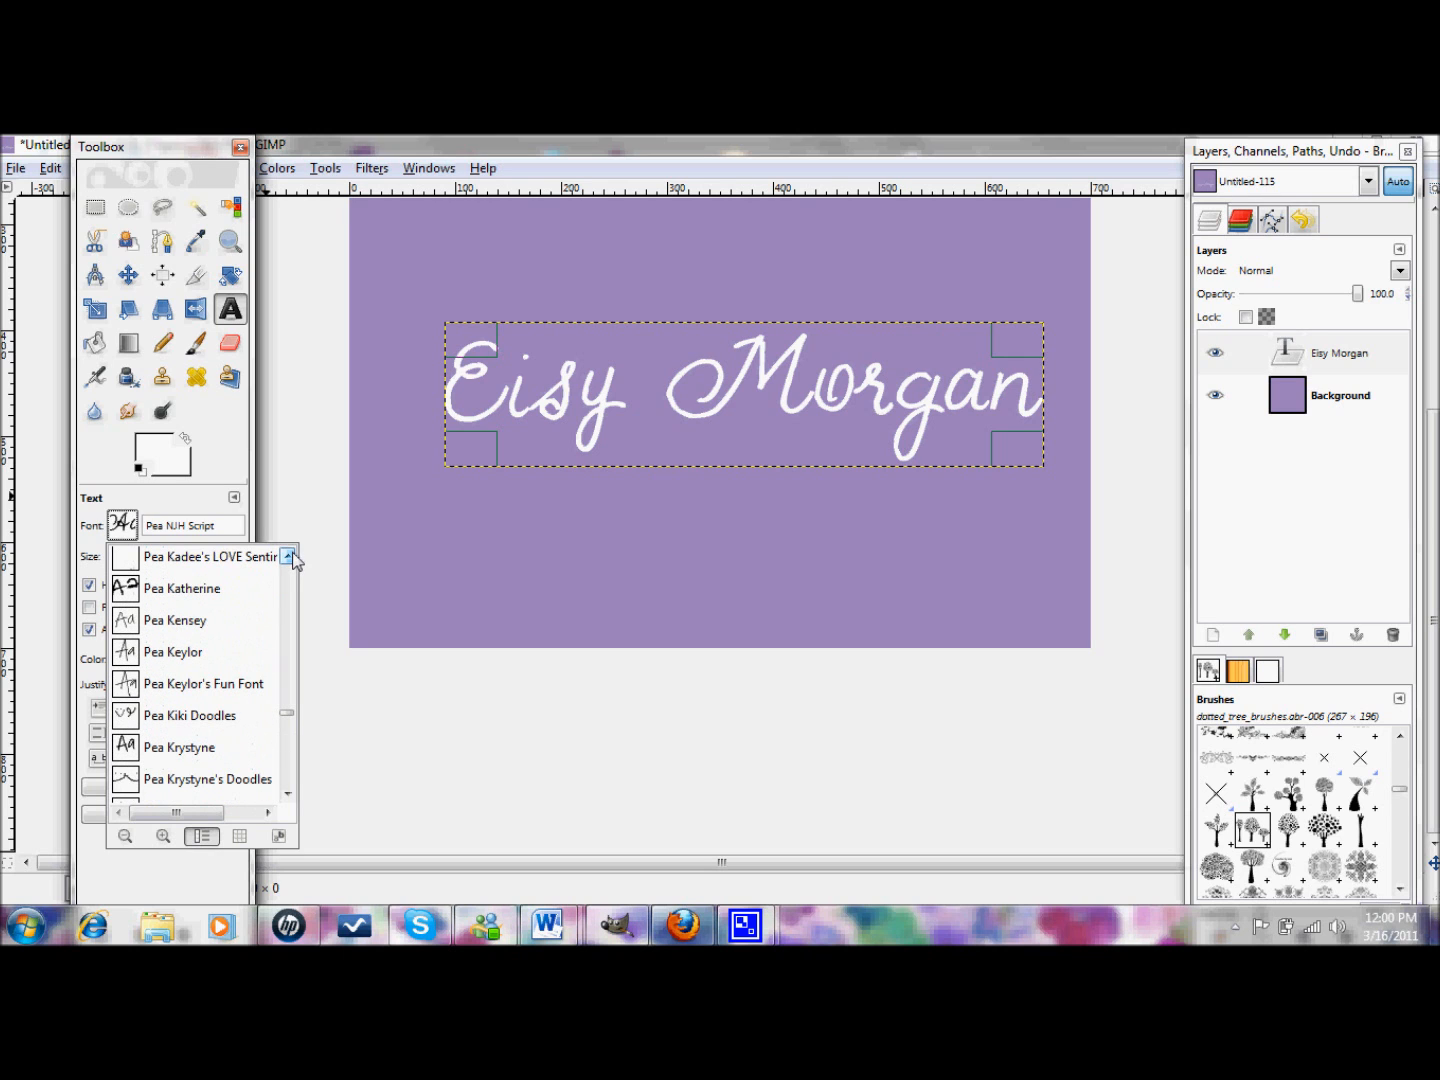
pyautogui.click(197, 589)
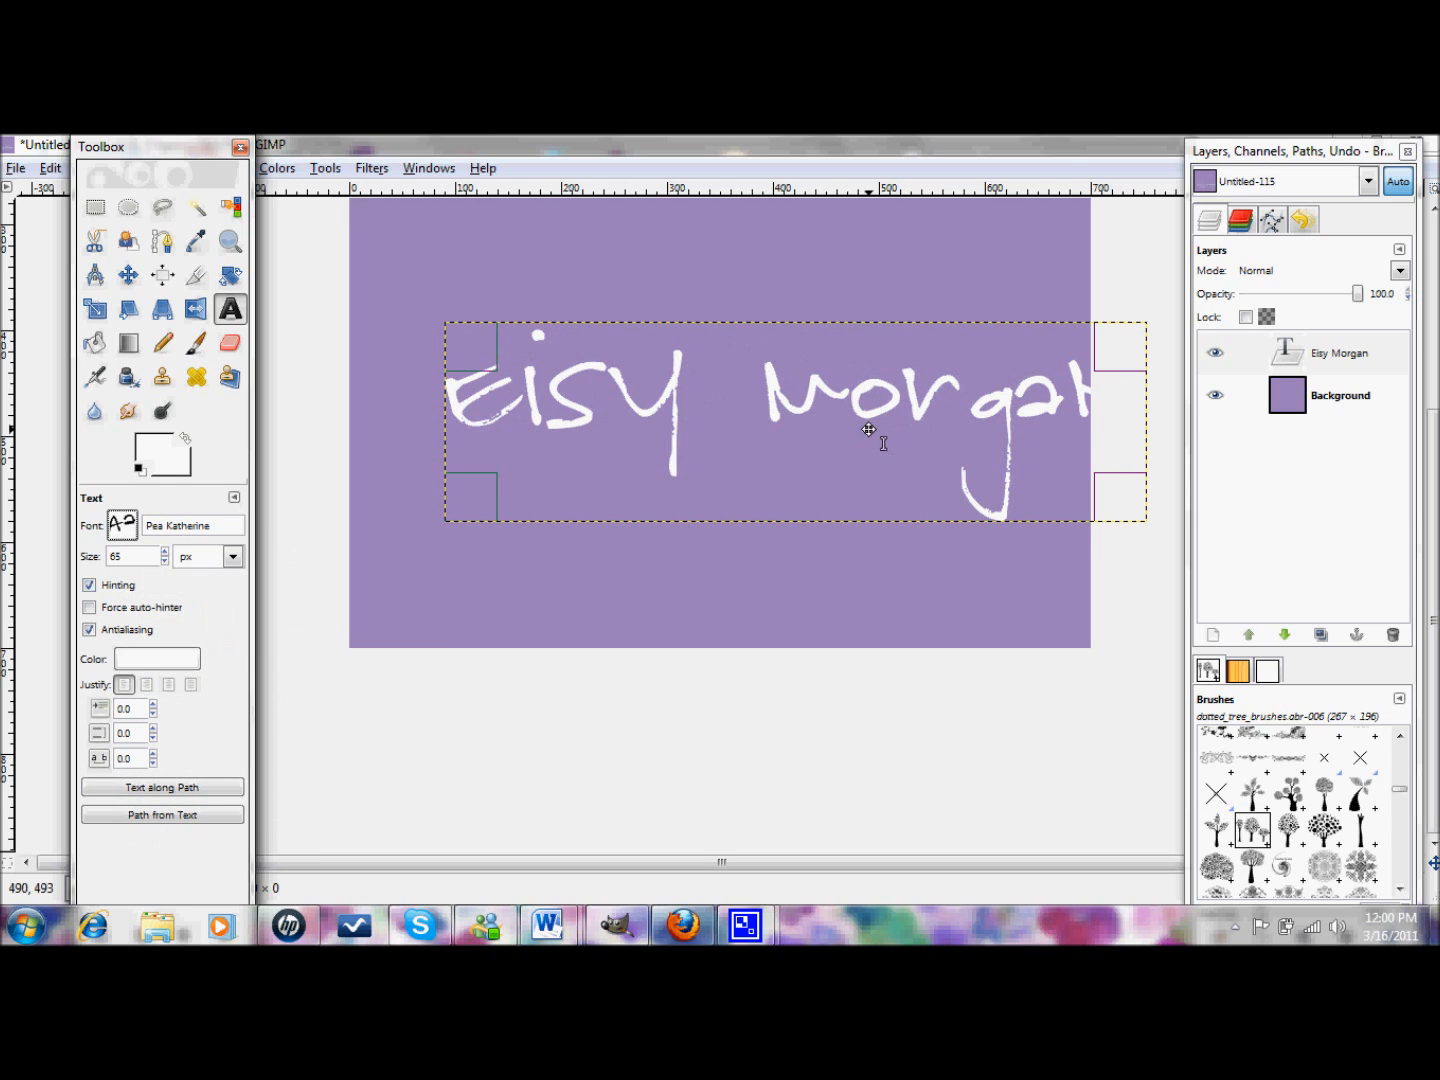
pyautogui.click(823, 419)
pyautogui.moveTo(823, 418); pyautogui.dragTo(797, 368)
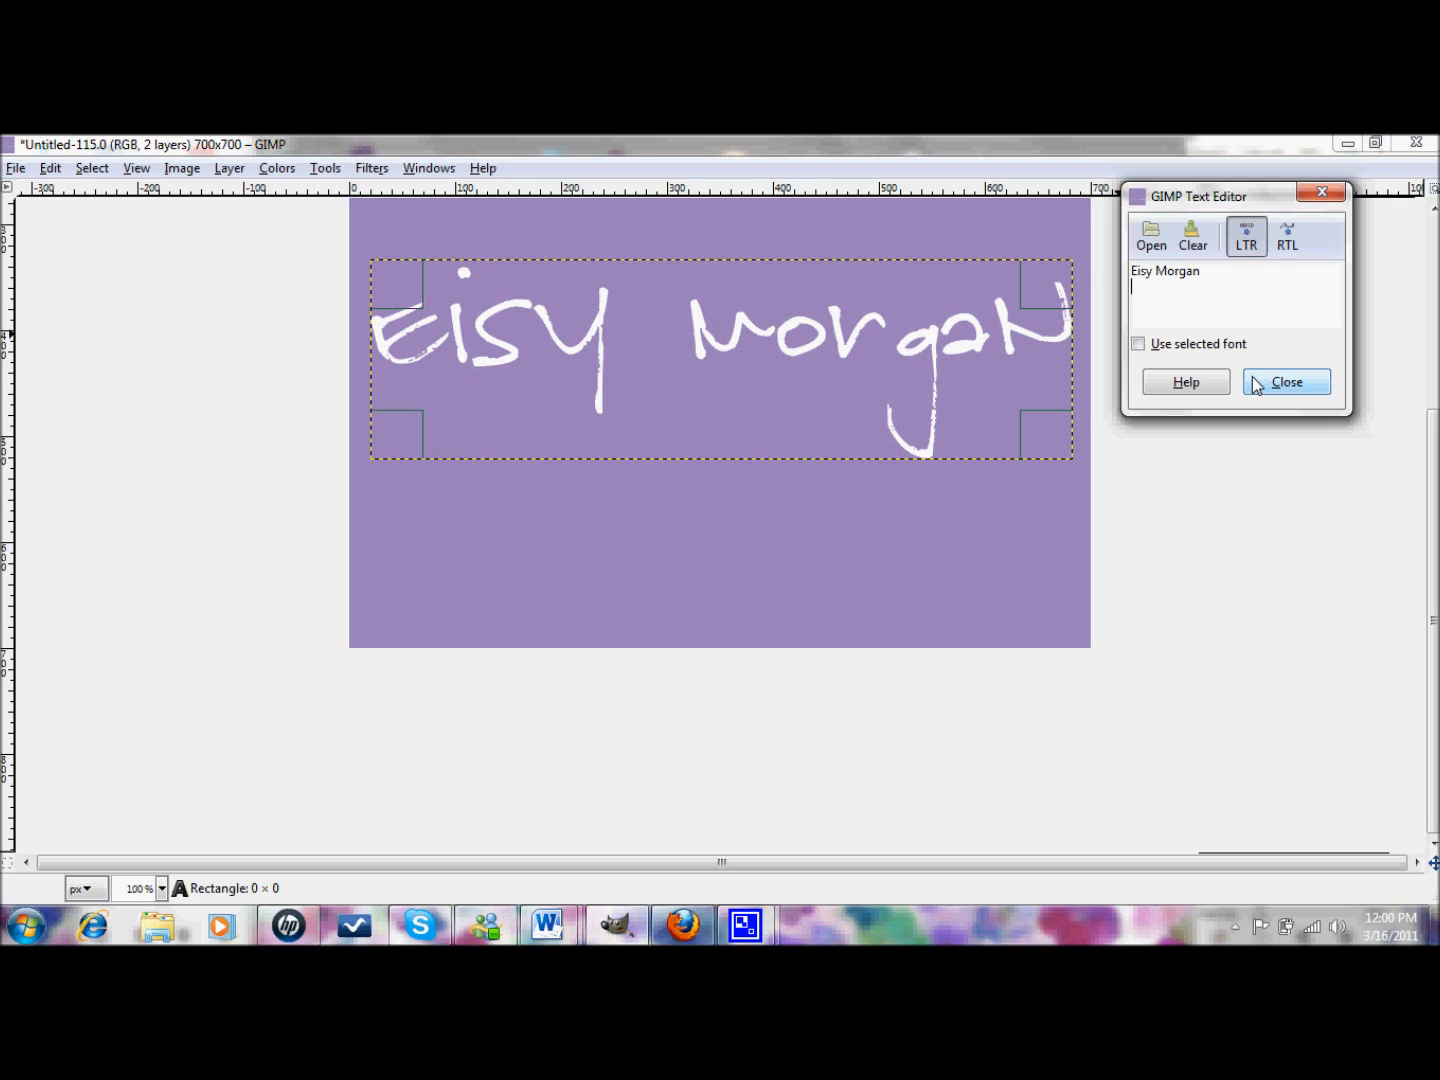
pyautogui.write('spiration')
pyautogui.click(1282, 392)
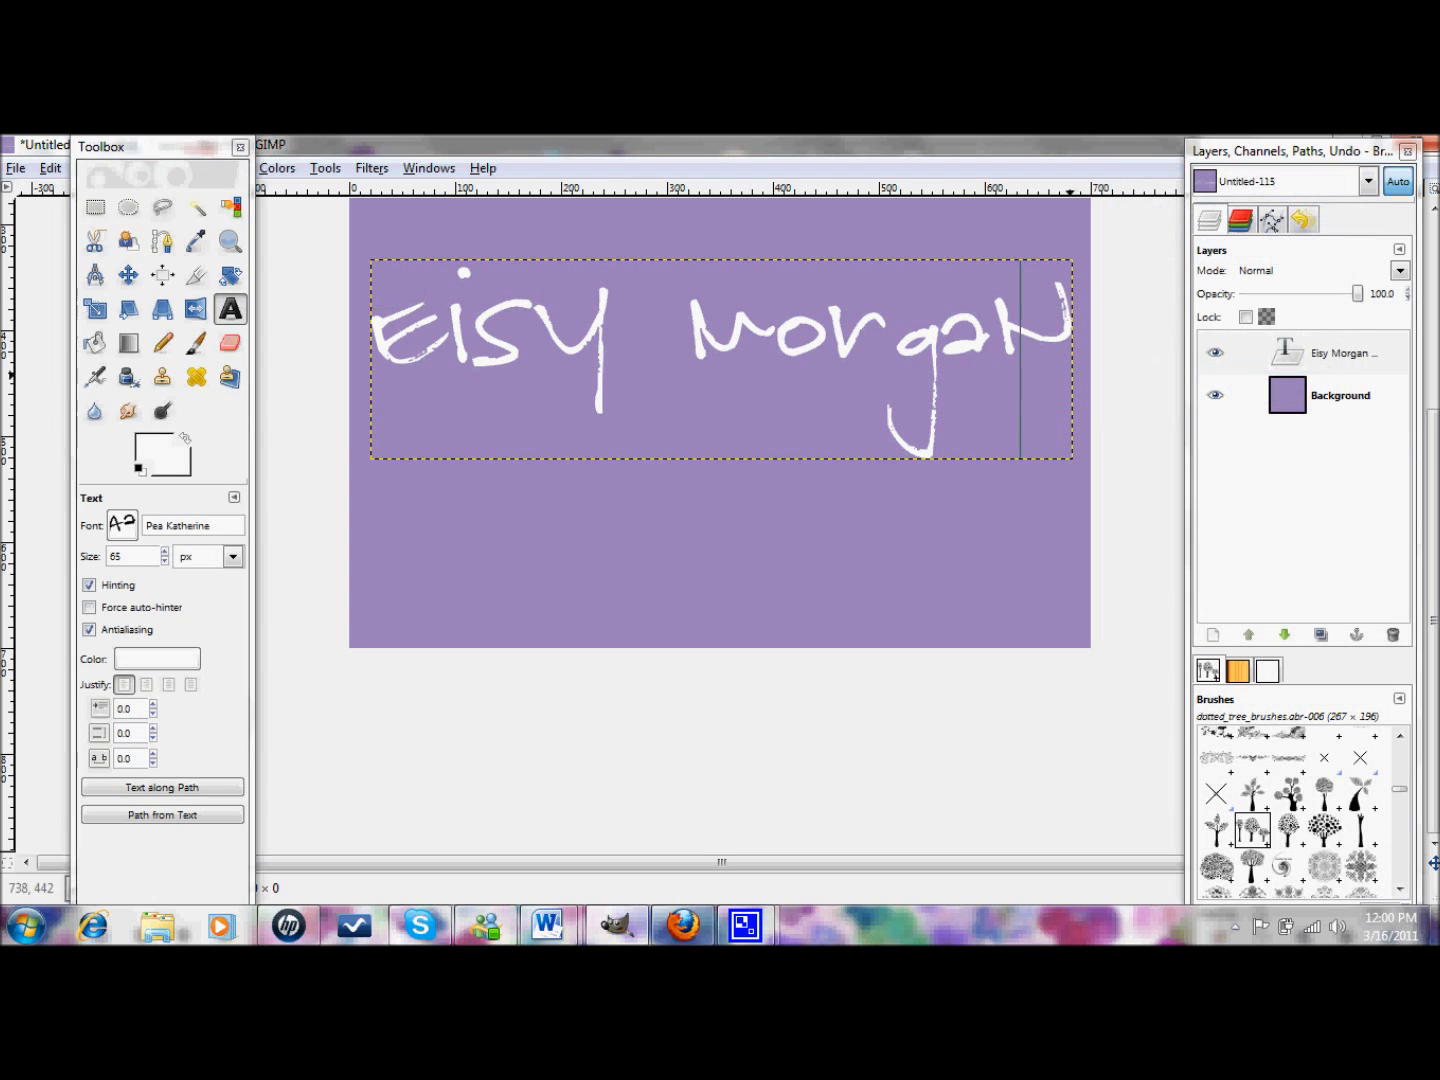
pyautogui.moveTo(769, 461); pyautogui.dragTo(770, 644)
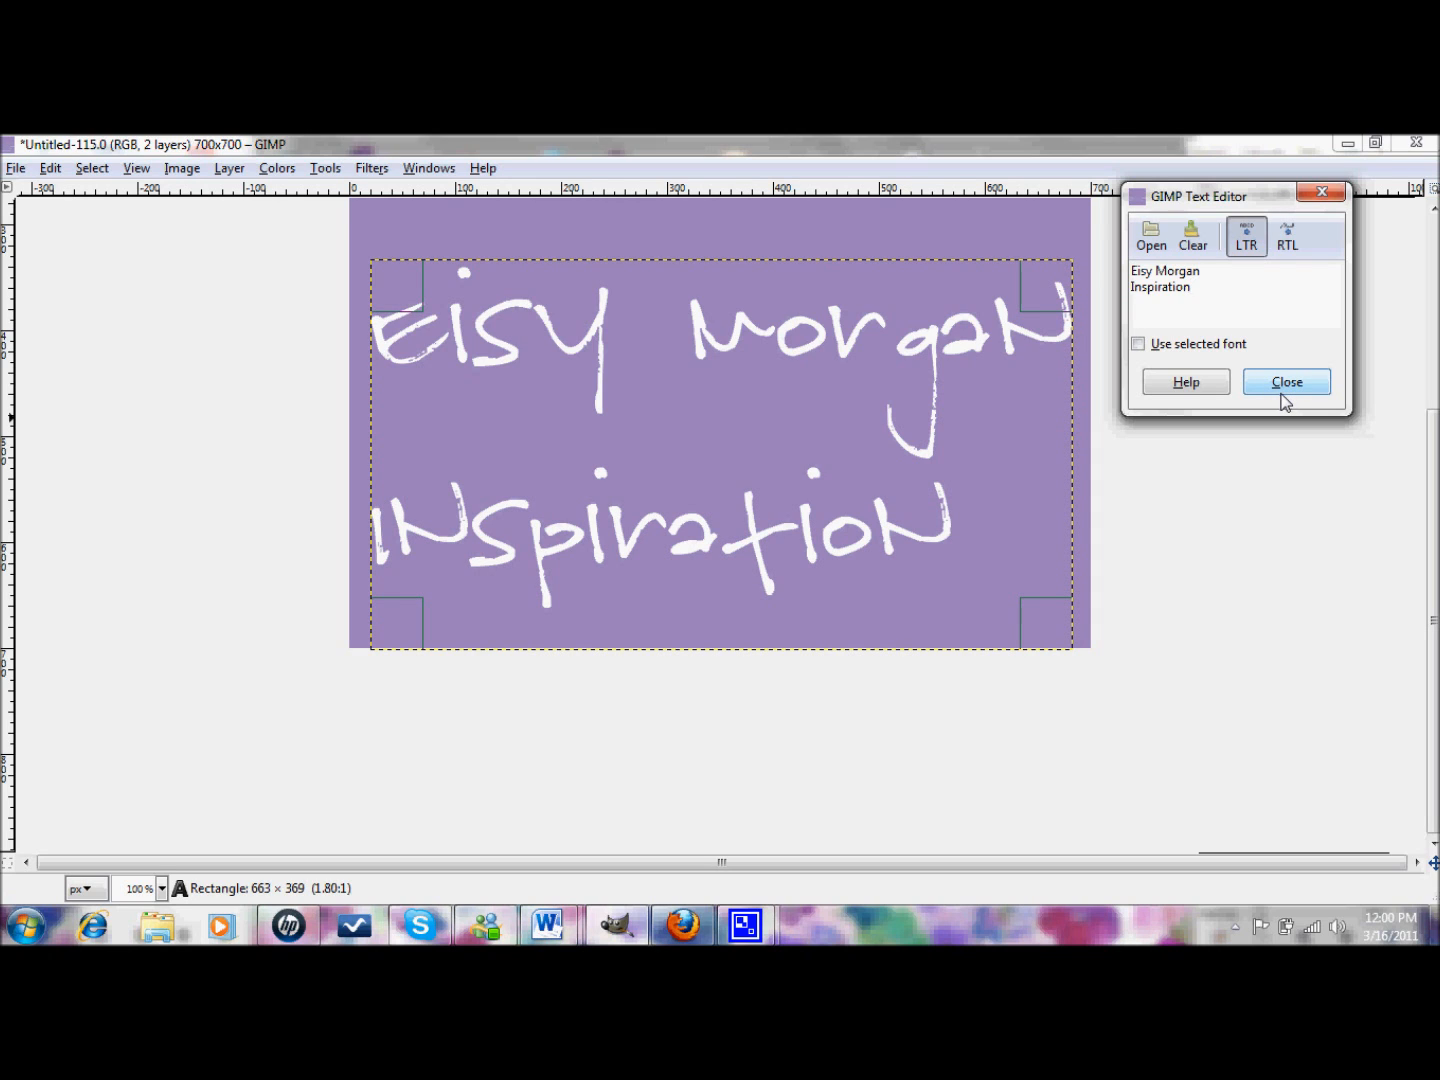
pyautogui.press('BackSpace')
pyautogui.press('BackSpace')
pyautogui.press('BackSpace')
pyautogui.press('BackSpace')
pyautogui.press('BackSpace')
pyautogui.press('BackSpace')
pyautogui.press('BackSpace')
pyautogui.press('BackSpace')
pyautogui.press('BackSpace')
pyautogui.press('BackSpace')
pyautogui.press('BackSpace')
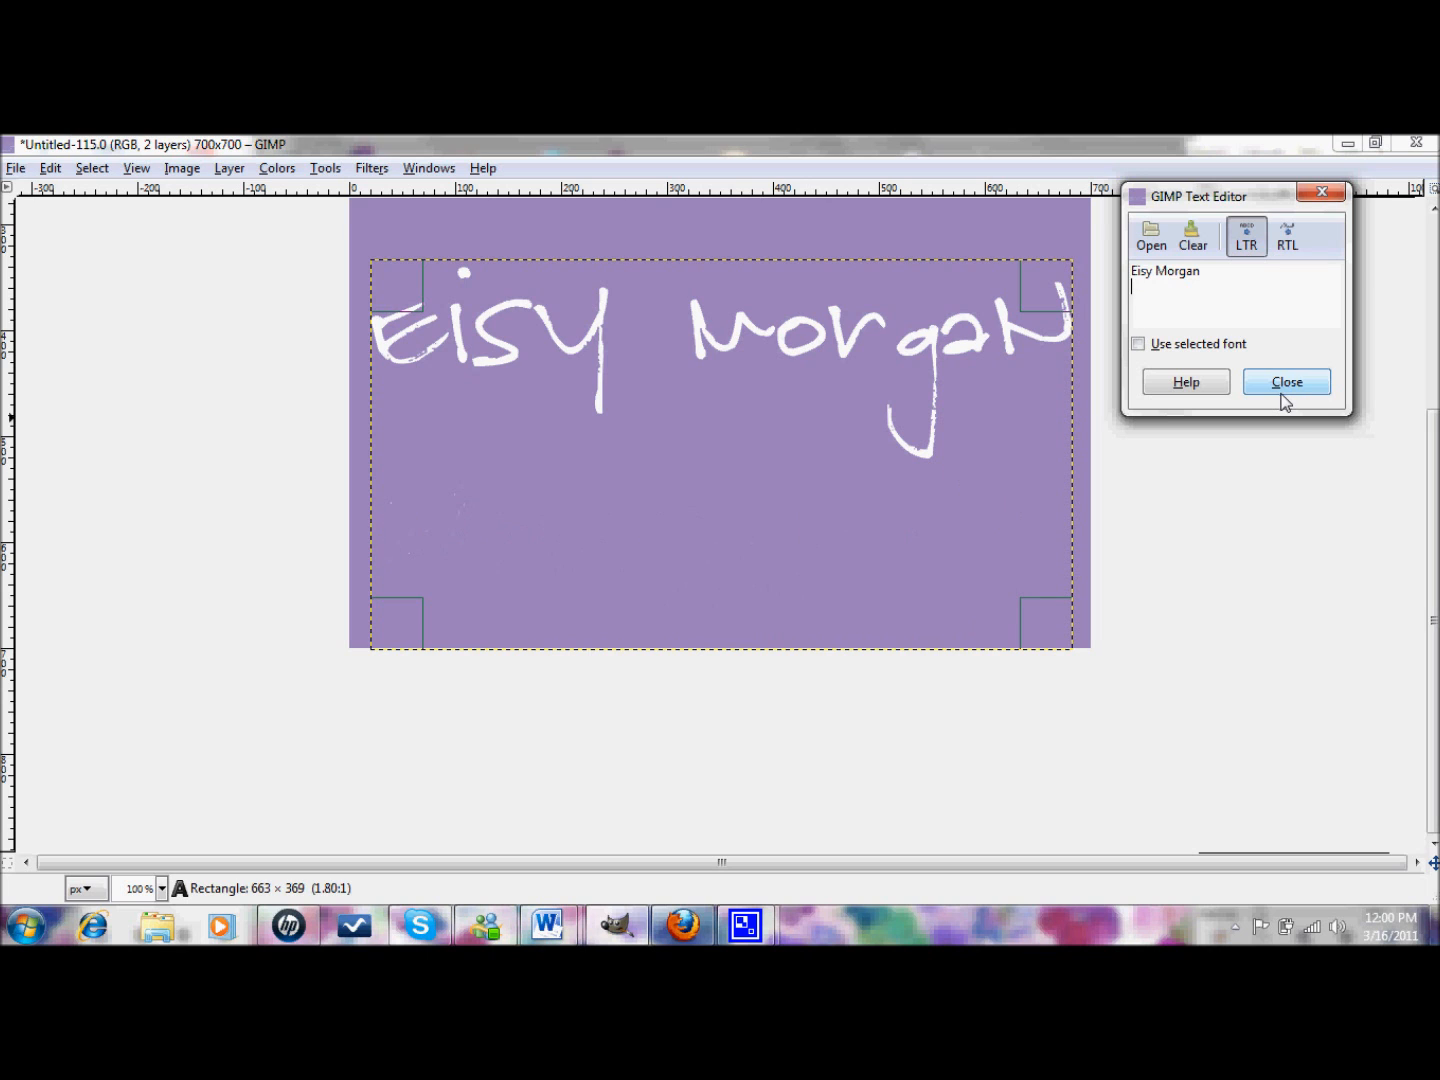
pyautogui.click(1283, 397)
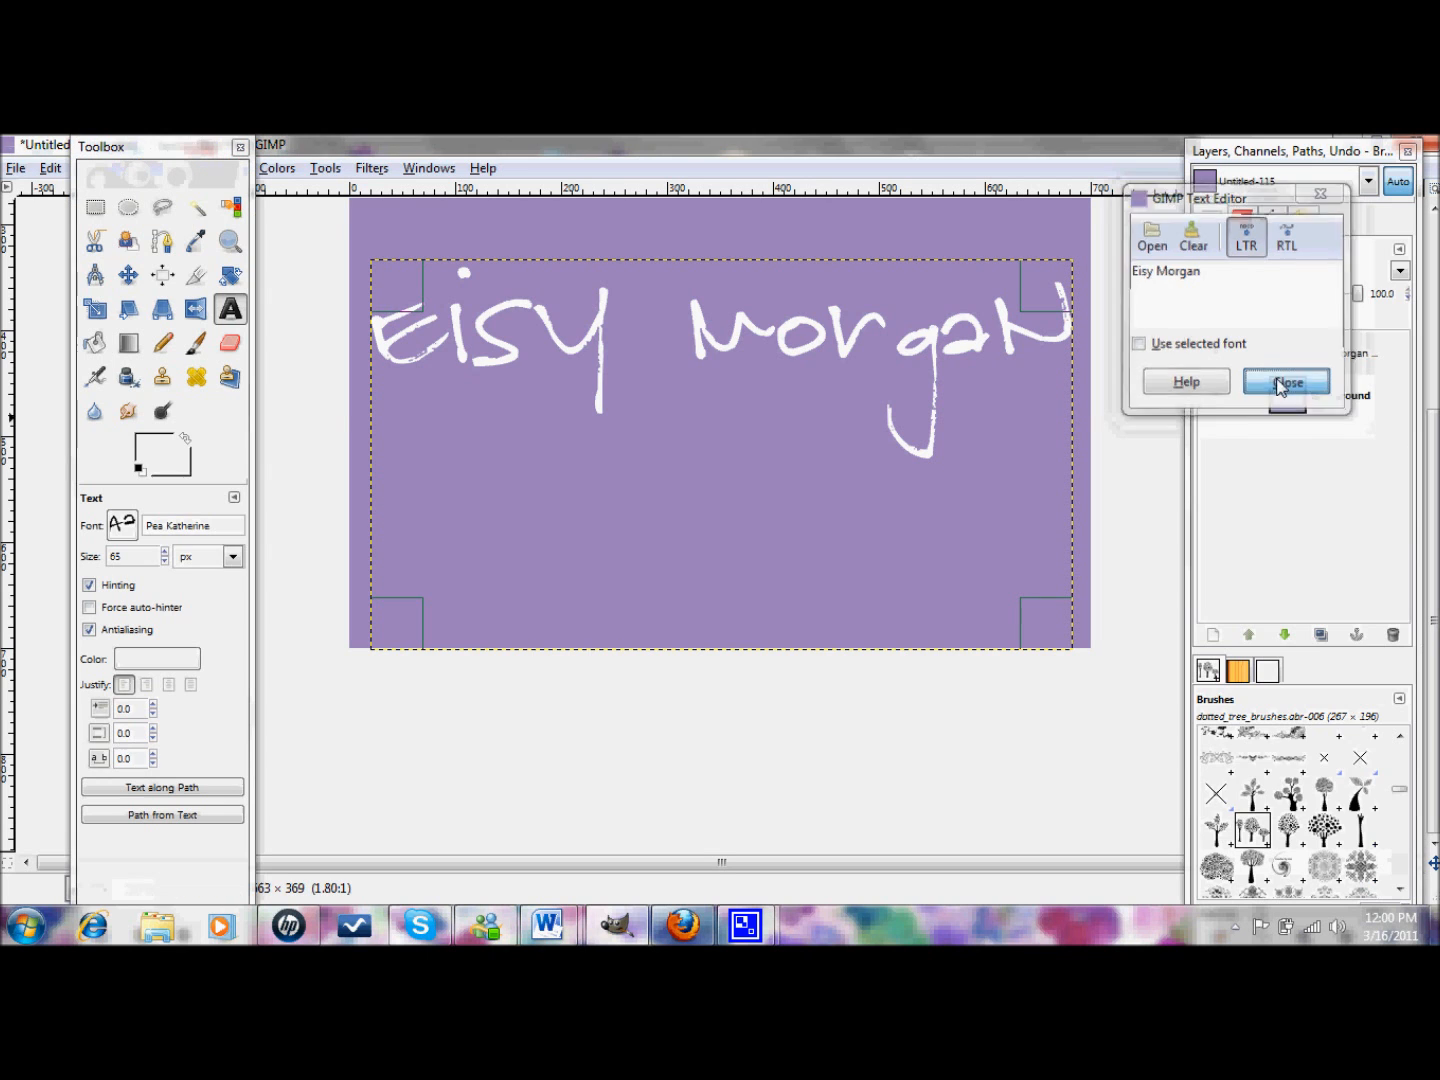
# - Switch the title font to Pea Joanike Handschrift and lower the size to 64 px
pyautogui.click(134, 540)
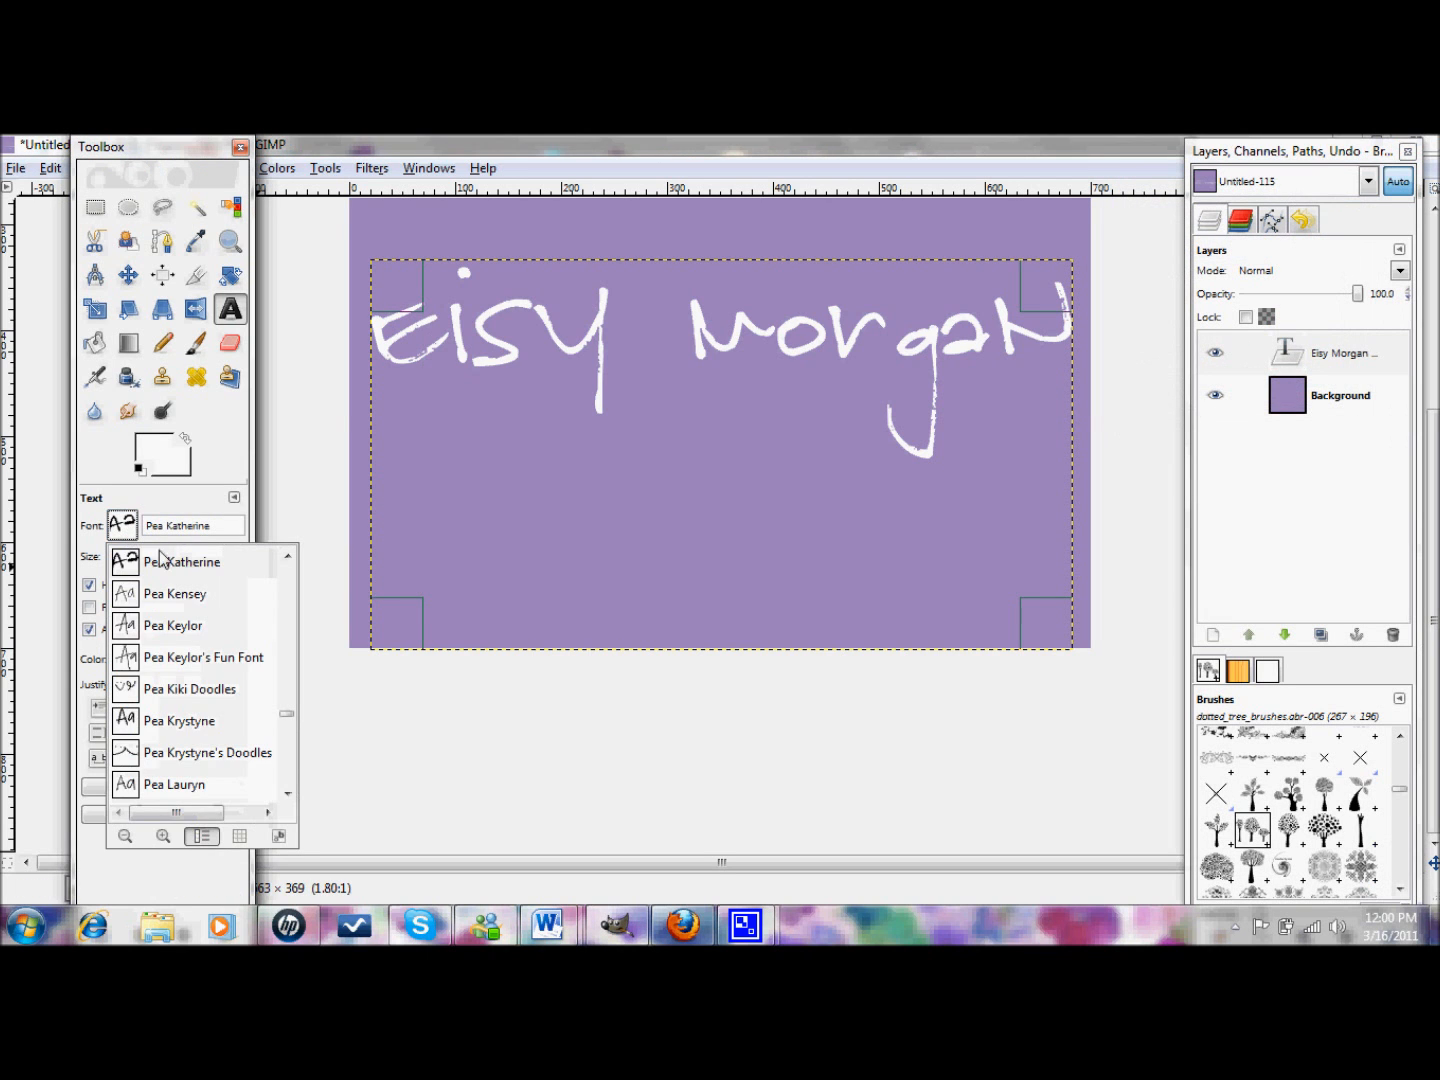
pyautogui.scroll(5, 296, 570)
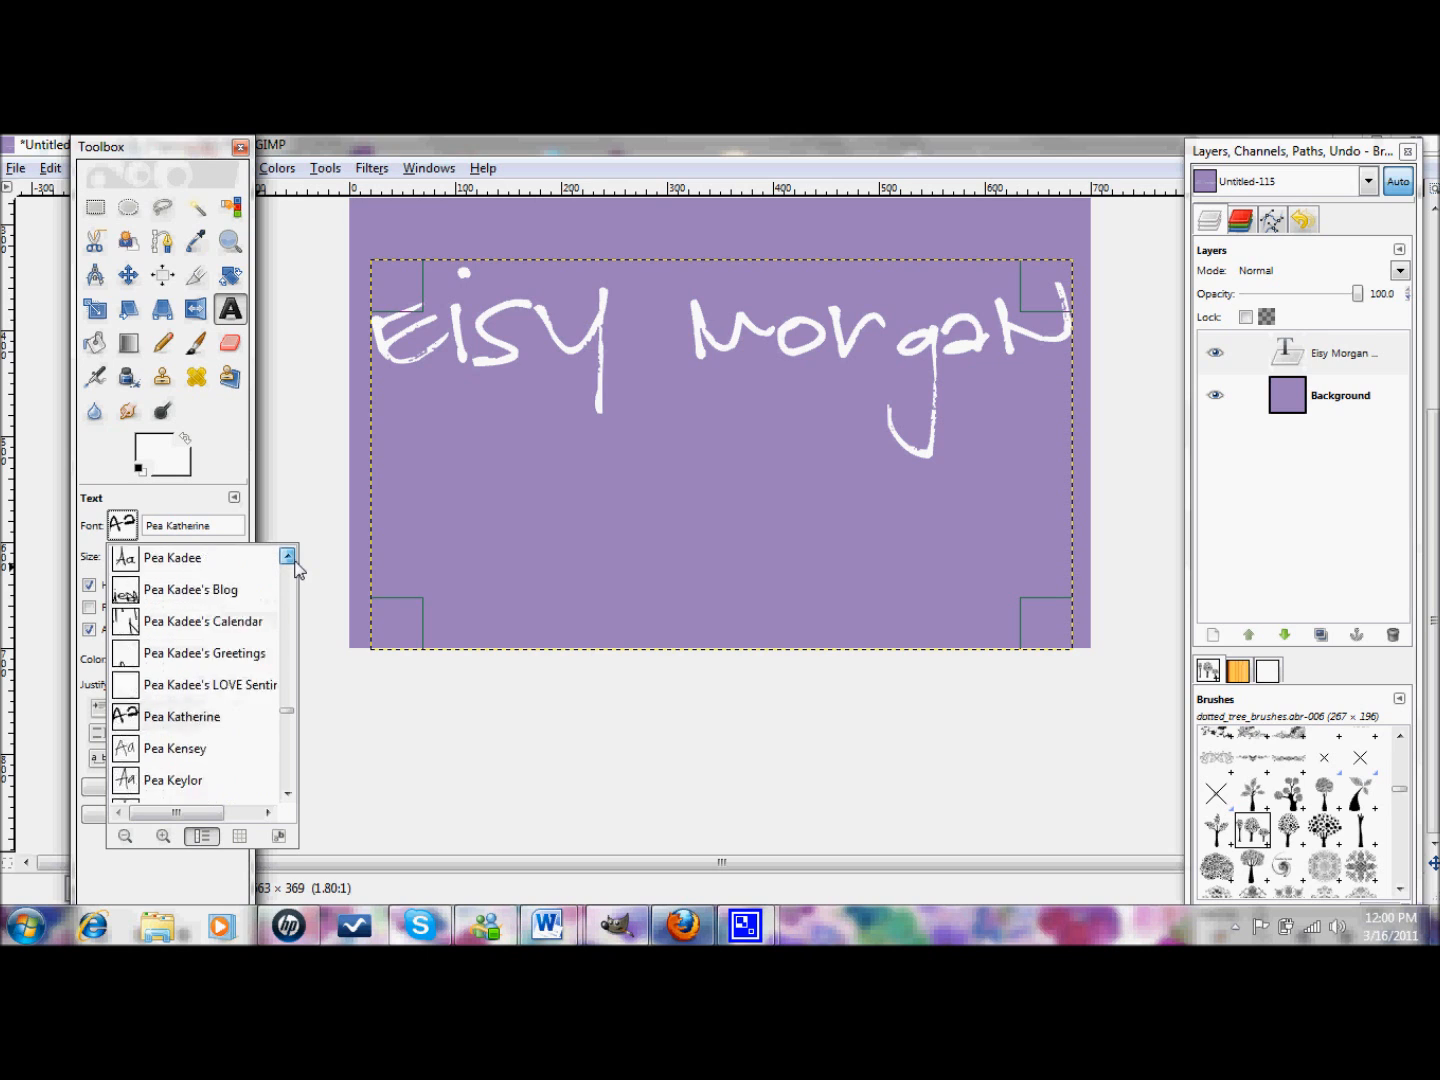
pyautogui.click(238, 642)
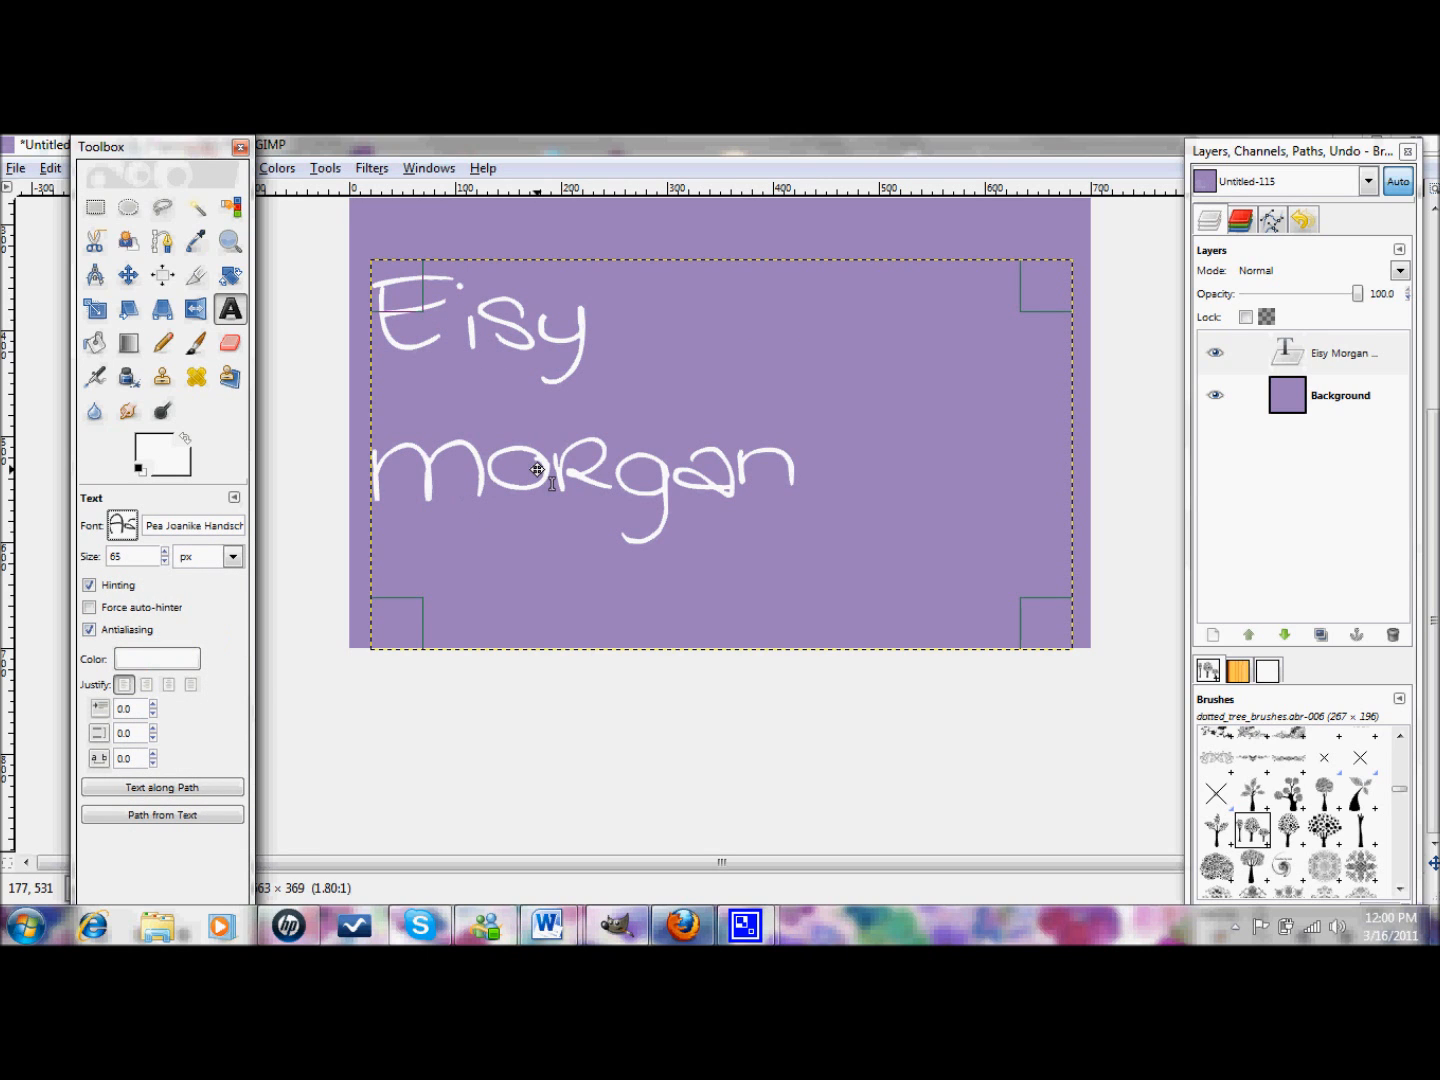
pyautogui.click(166, 561)
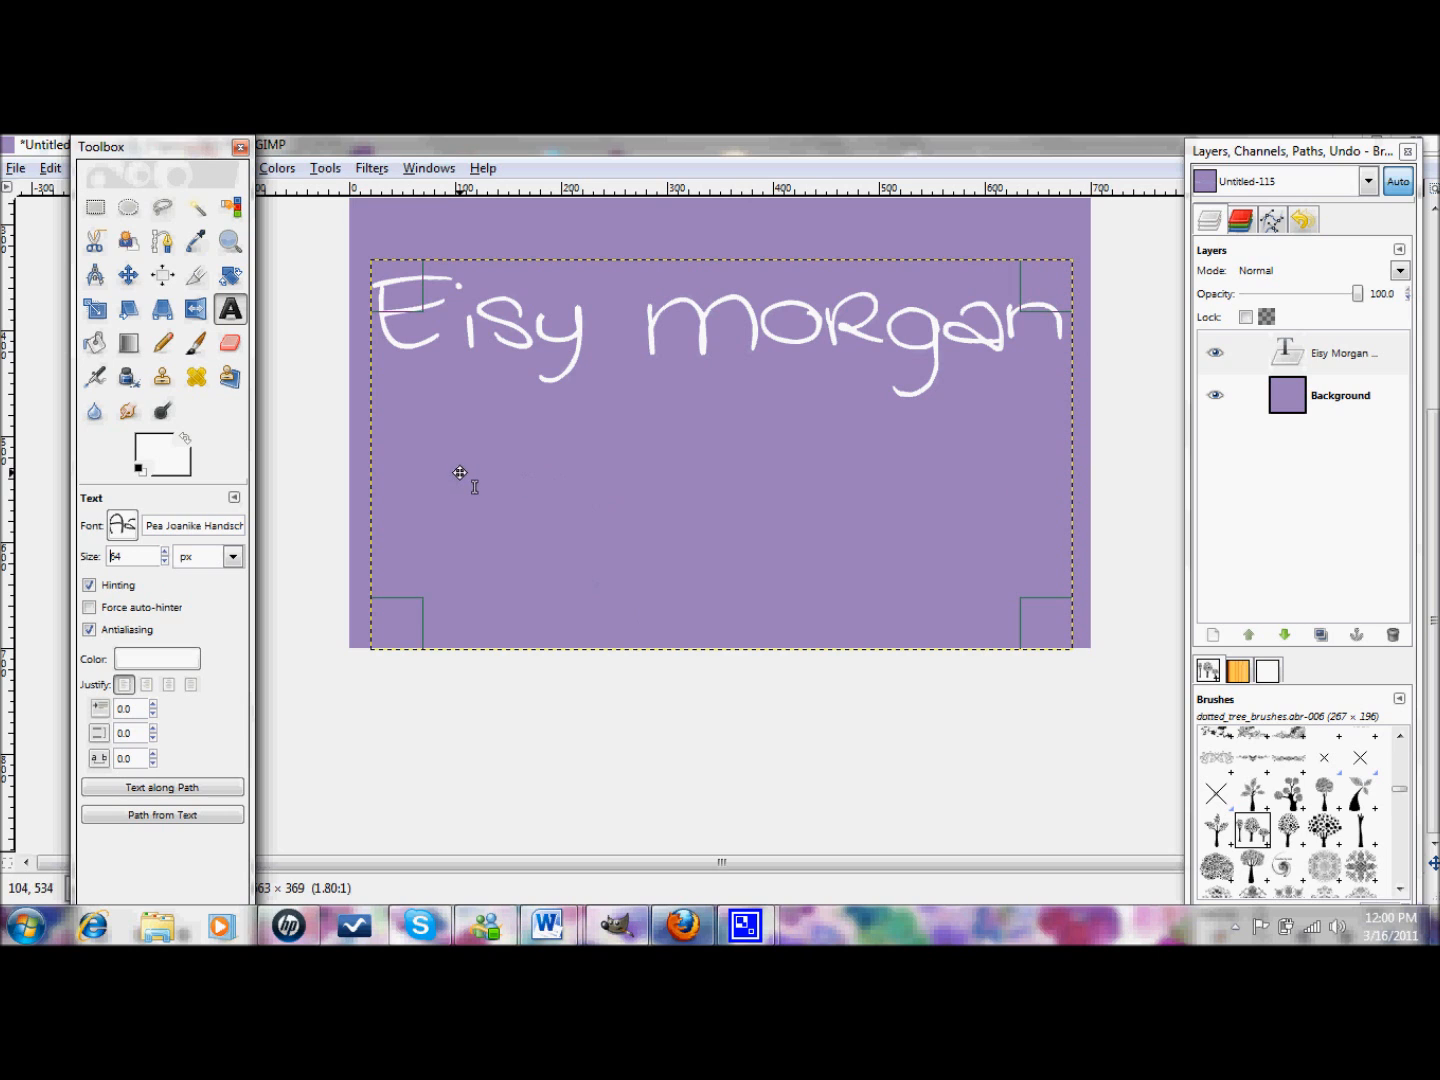
# - Add a text layer reading 'Inspiration for the multifaceted woman' below the title, sized 24 px
pyautogui.click(356, 428)
pyautogui.press('Tab')
pyautogui.write('I')
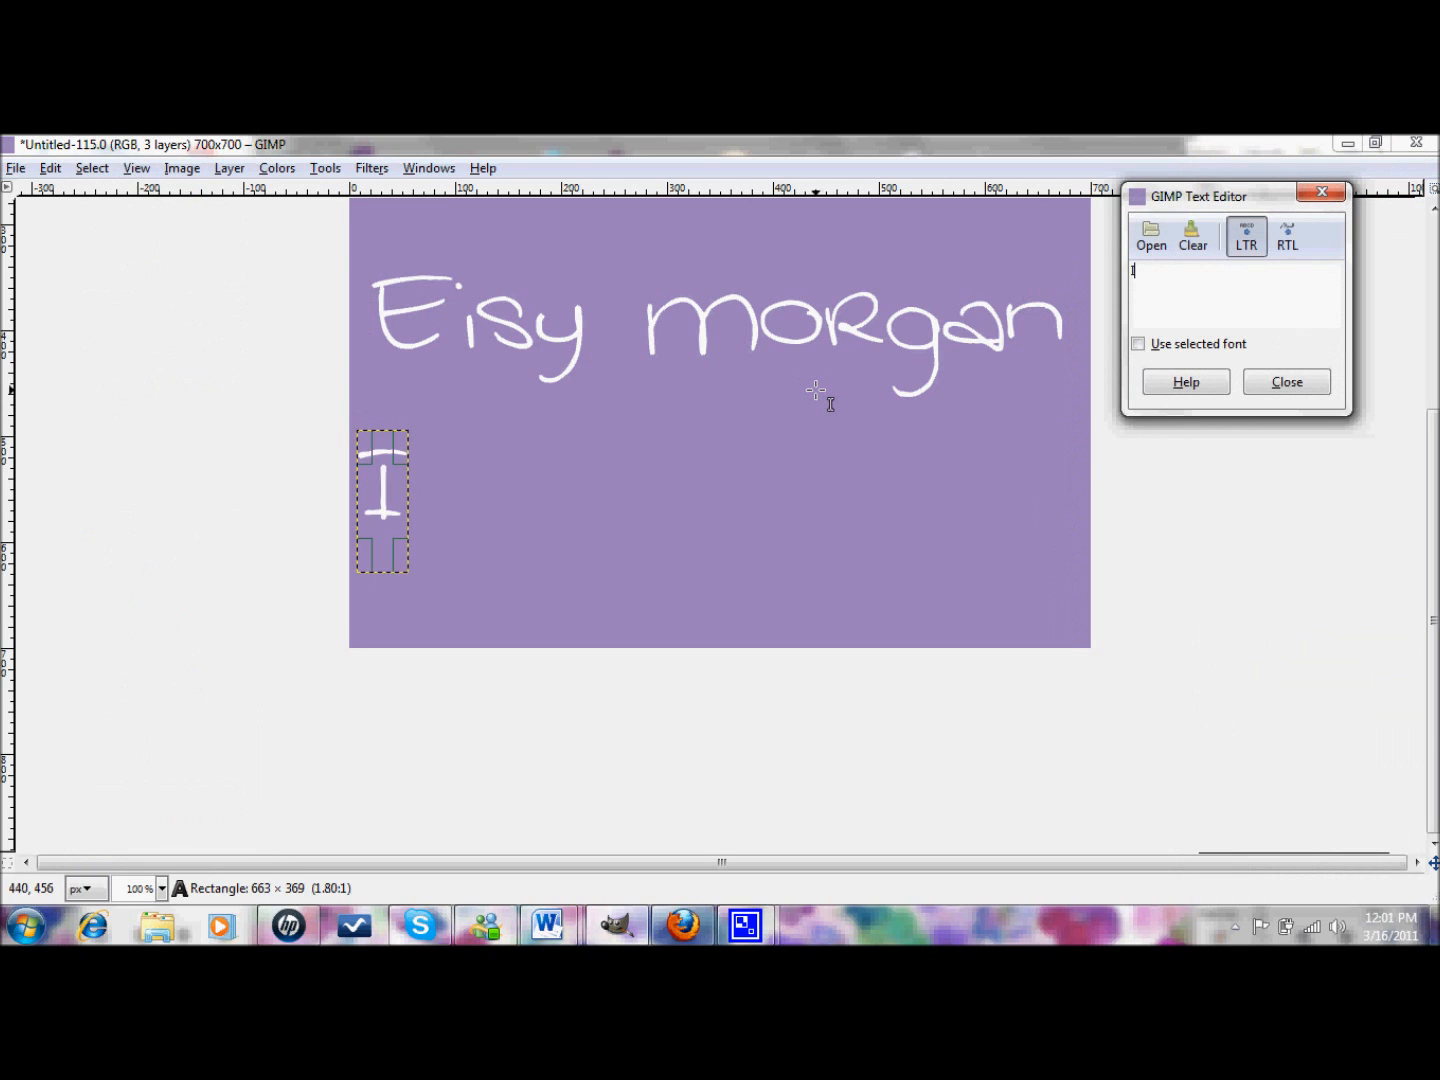
pyautogui.write('nspiration for the mul')
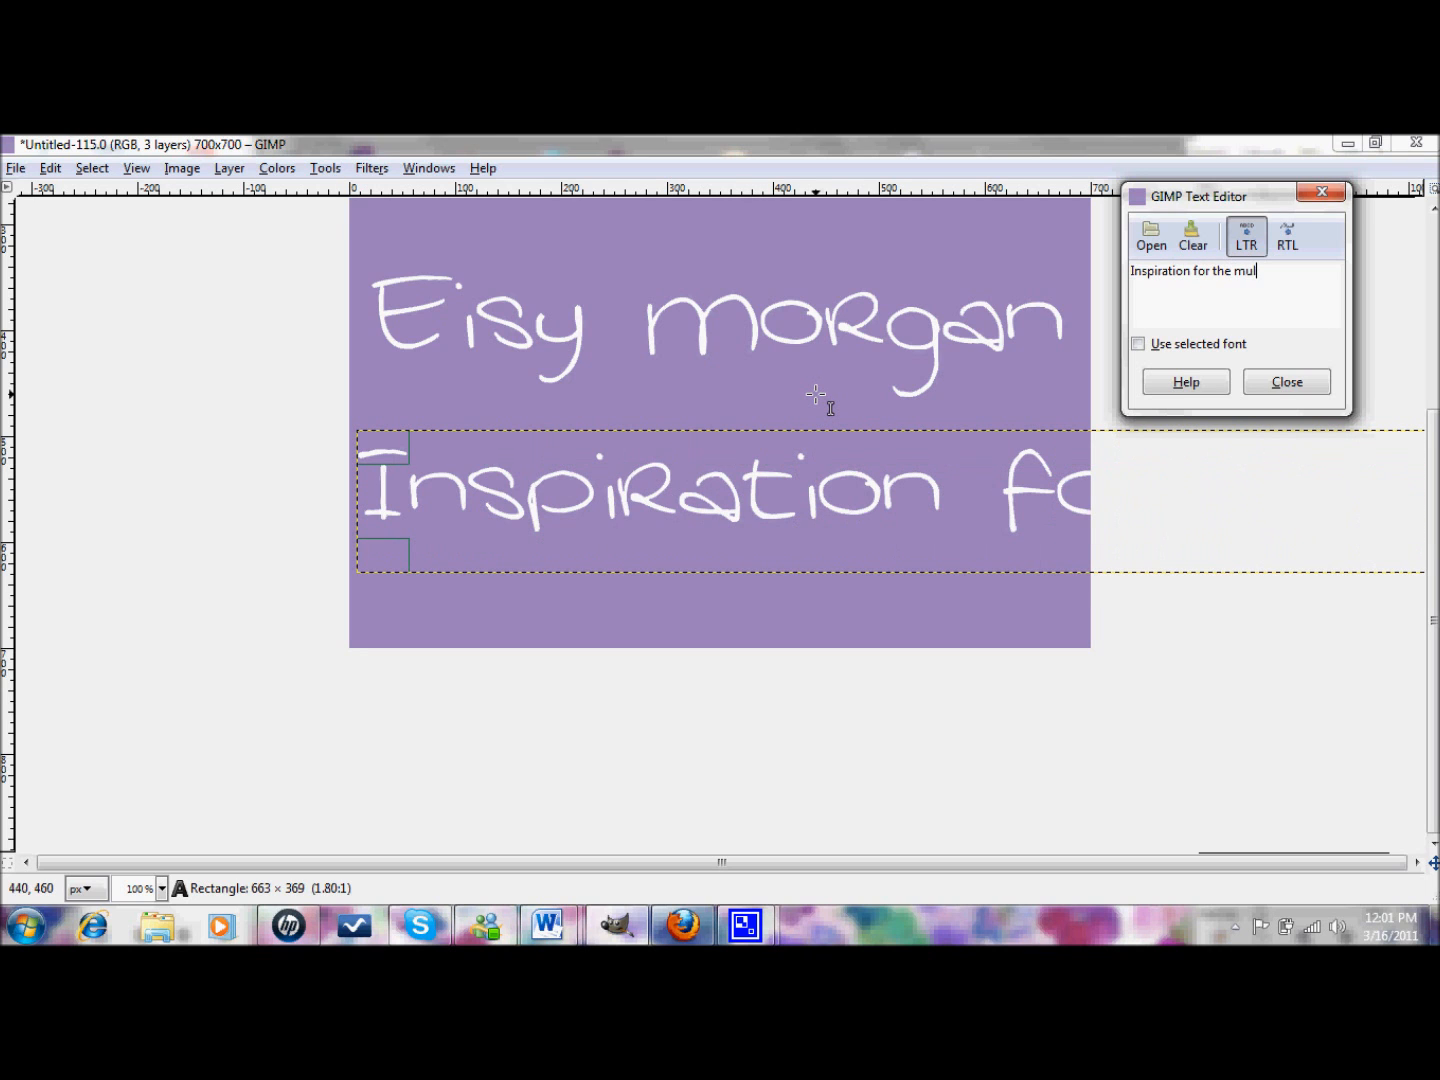
pyautogui.write('tifaceted woman')
pyautogui.click(1294, 384)
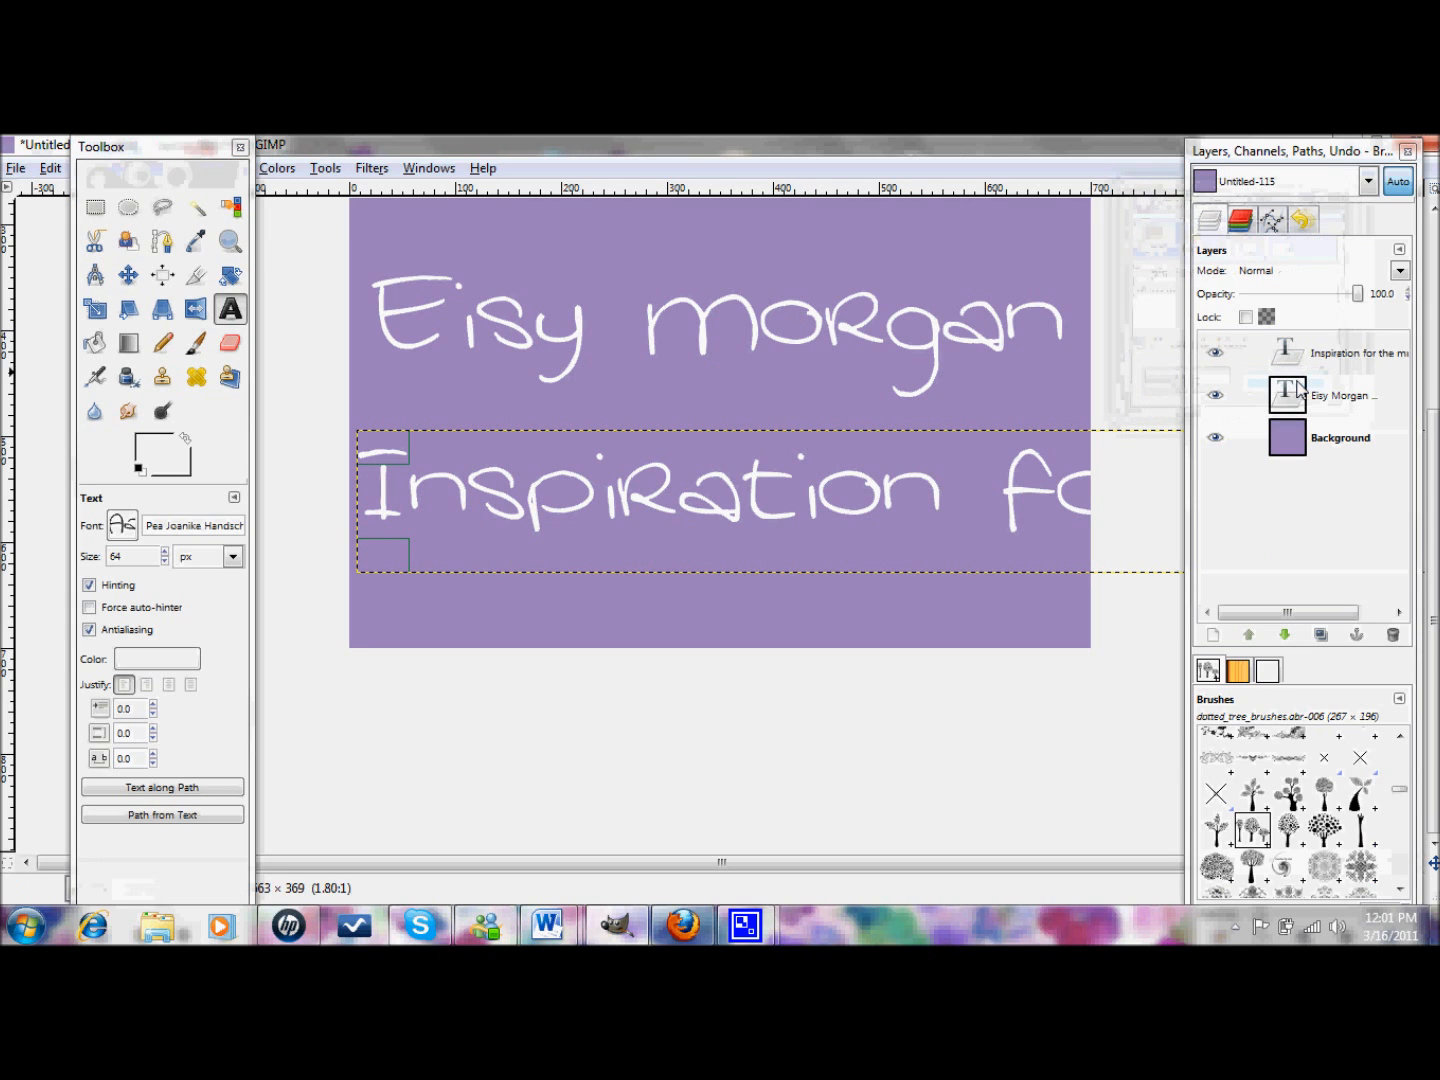
pyautogui.click(166, 562)
pyautogui.click(166, 561)
pyautogui.moveTo(165, 561); pyautogui.dragTo(166, 561)
# - Move the subtitle up so it sits directly beneath the title
pyautogui.click(650, 473)
pyautogui.moveTo(673, 428); pyautogui.dragTo(690, 375)
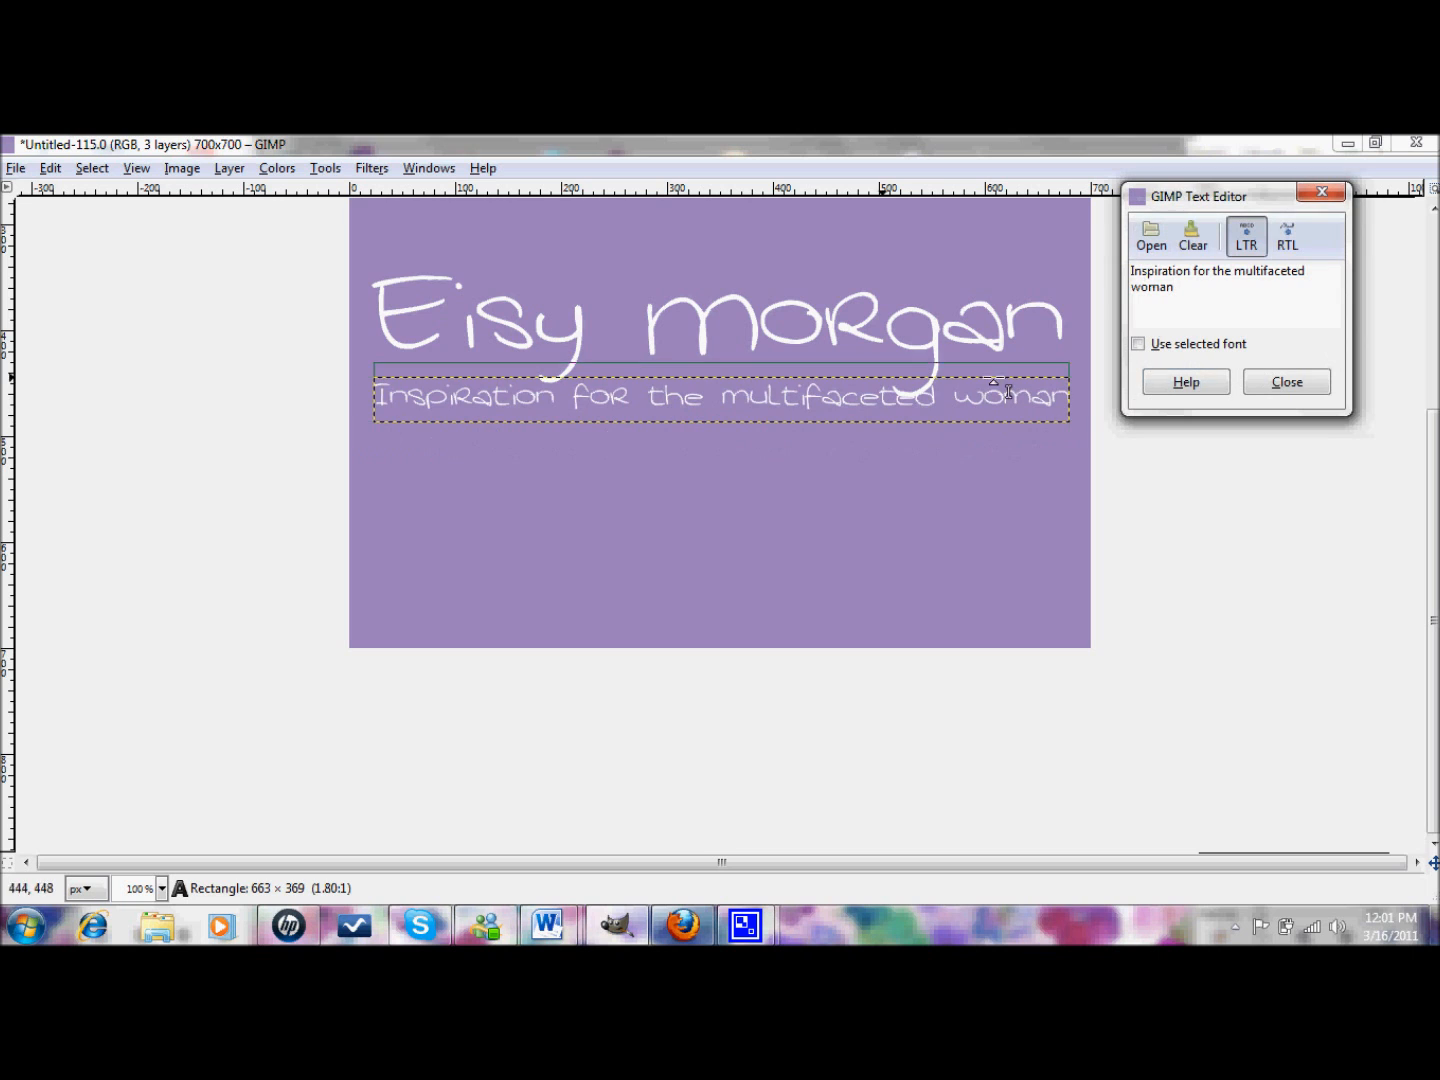
pyautogui.click(1257, 391)
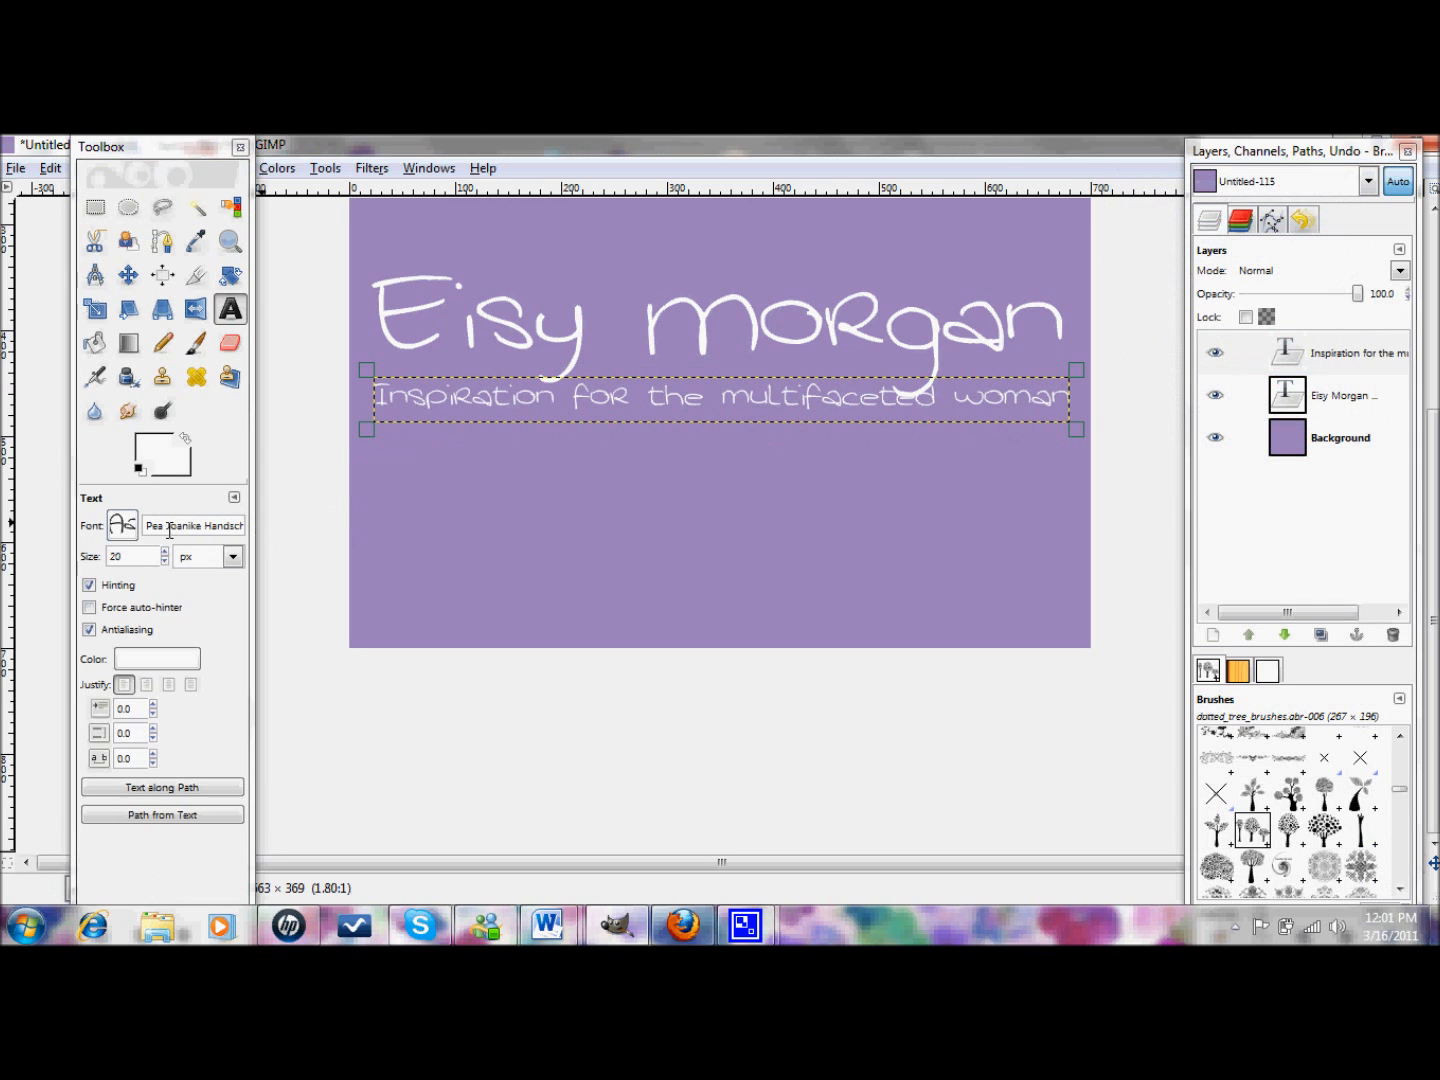
# - Set the subtitle font to Pea Jokilyn at 43 px
pyautogui.click(116, 528)
pyautogui.click(195, 592)
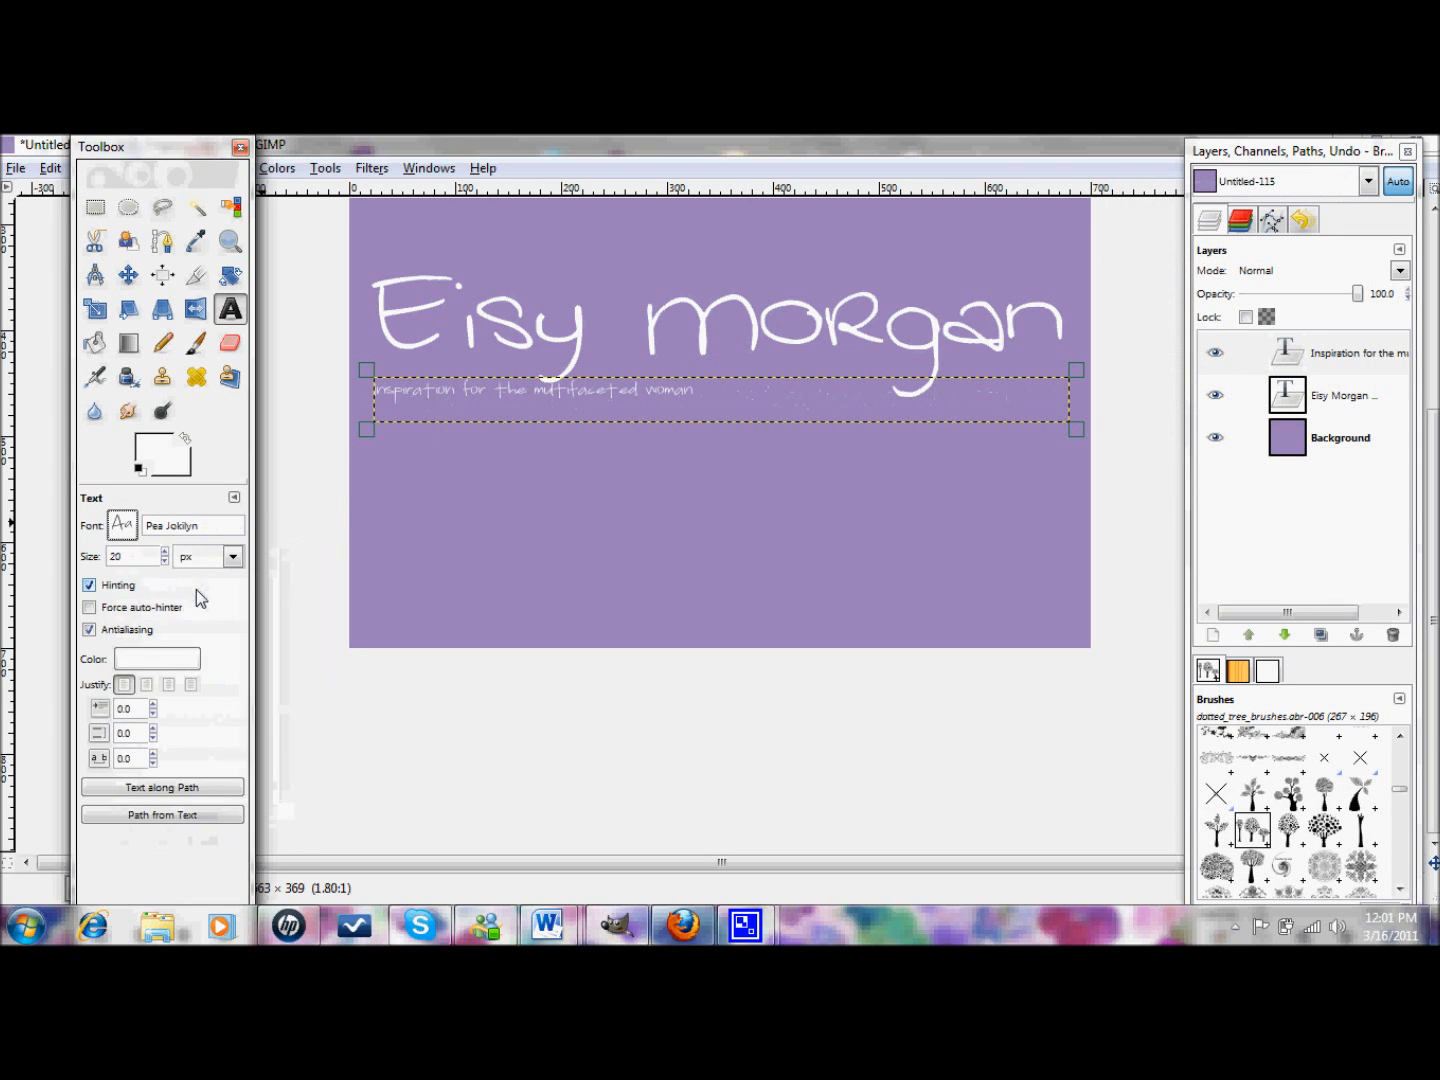
pyautogui.click(165, 551)
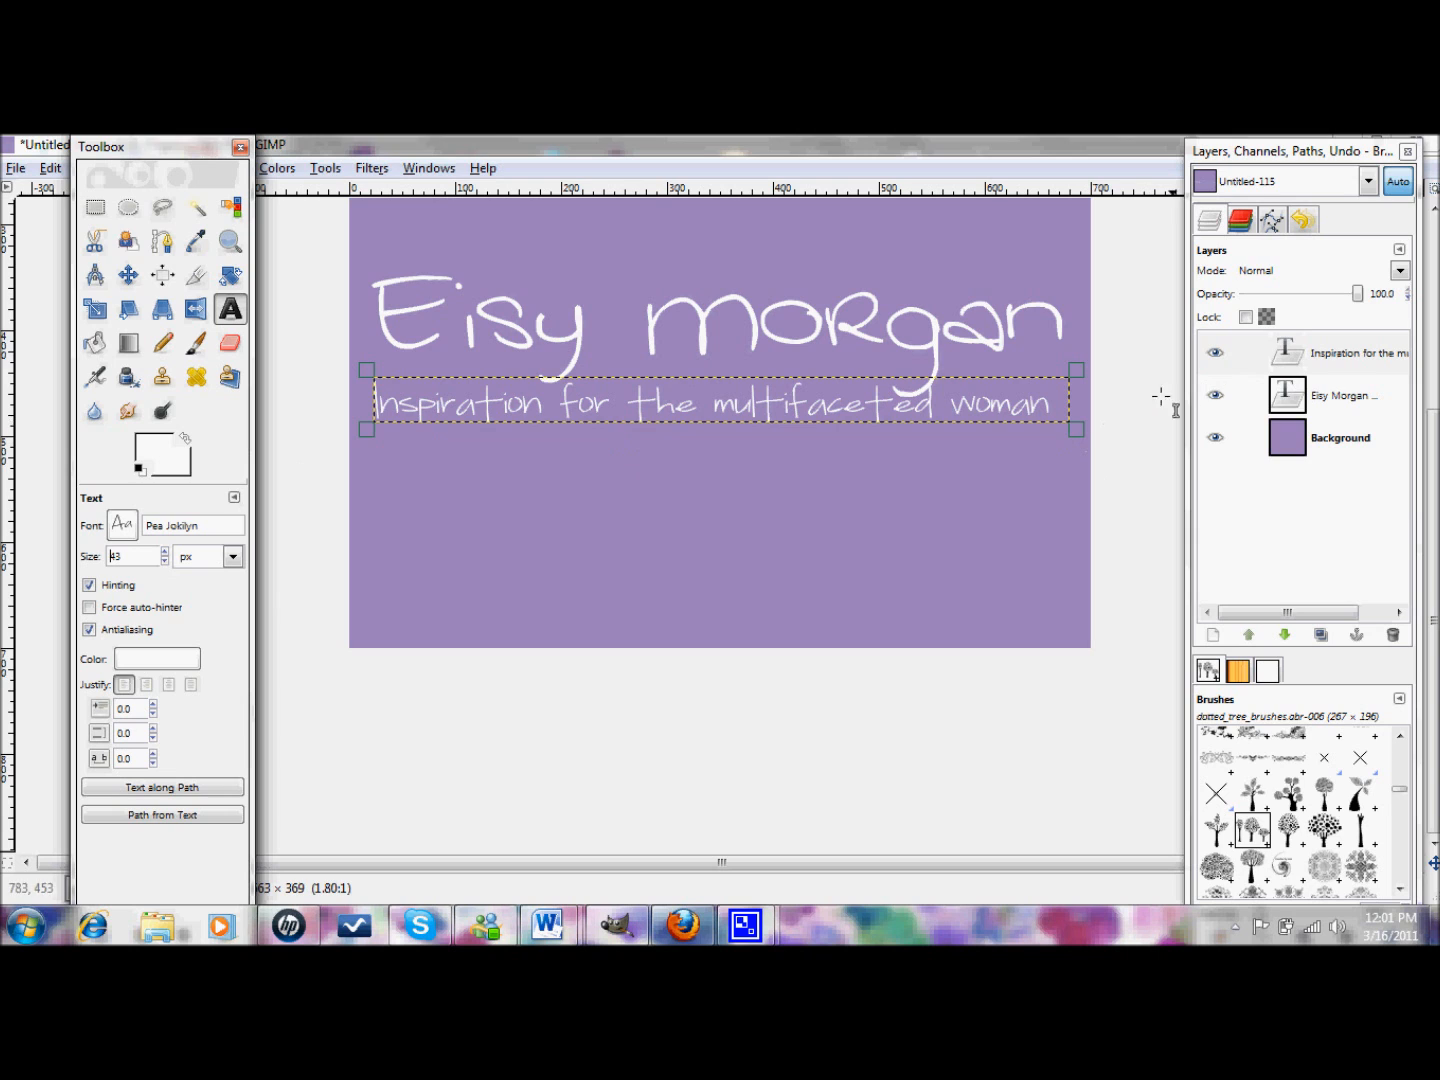
pyautogui.click(913, 335)
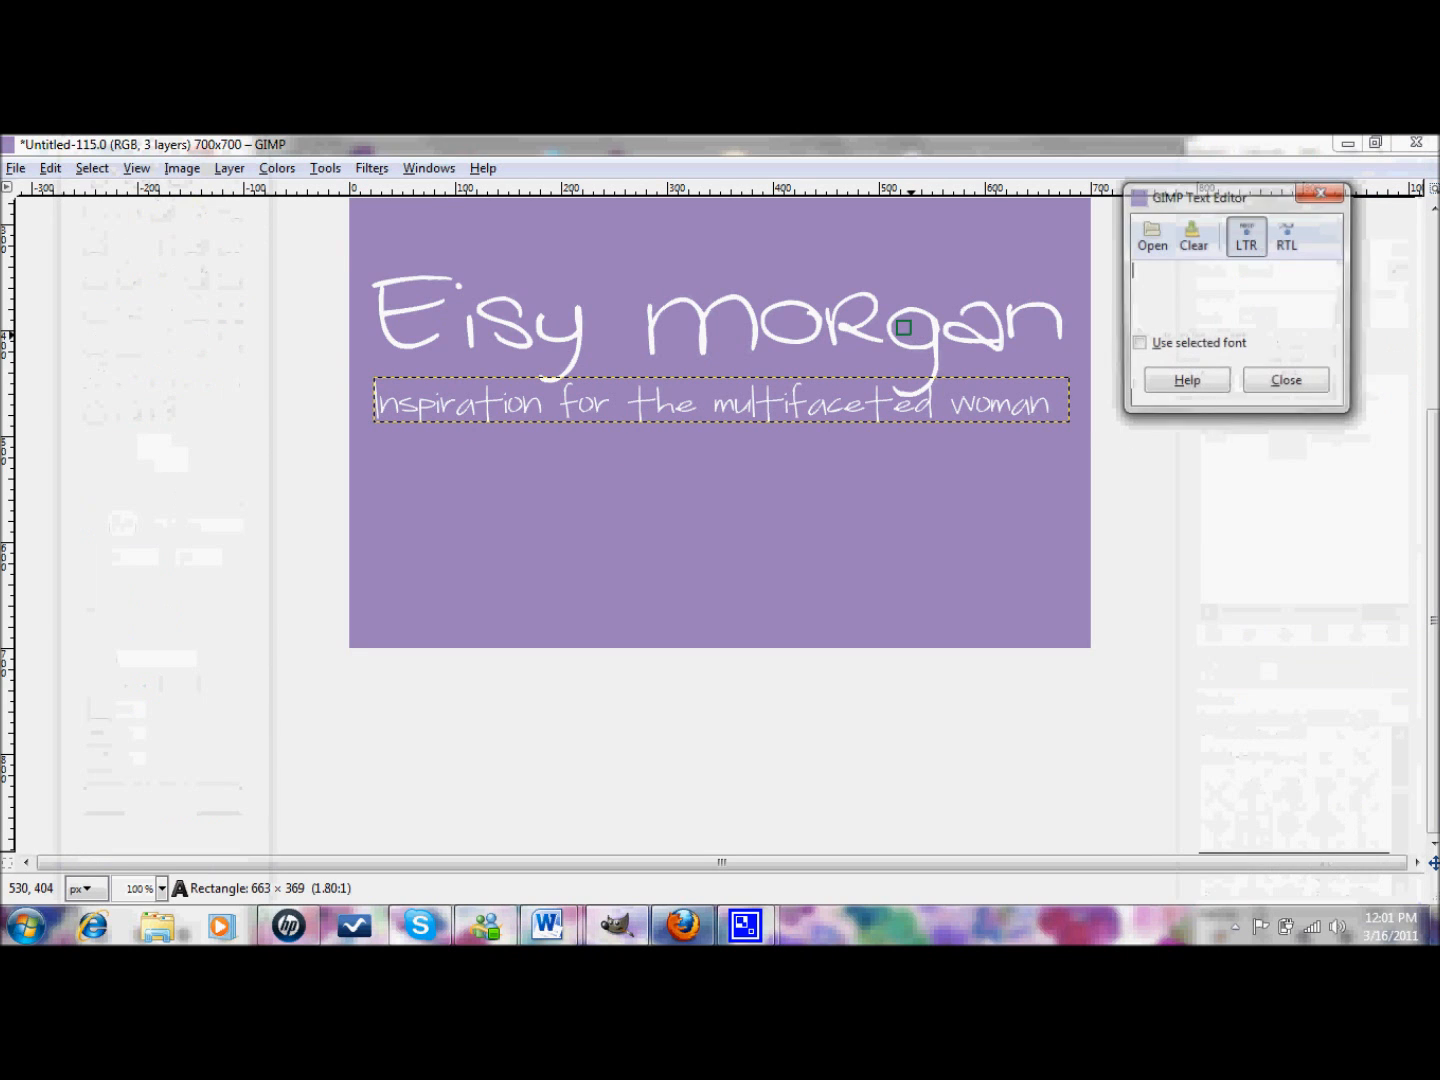
pyautogui.click(1286, 383)
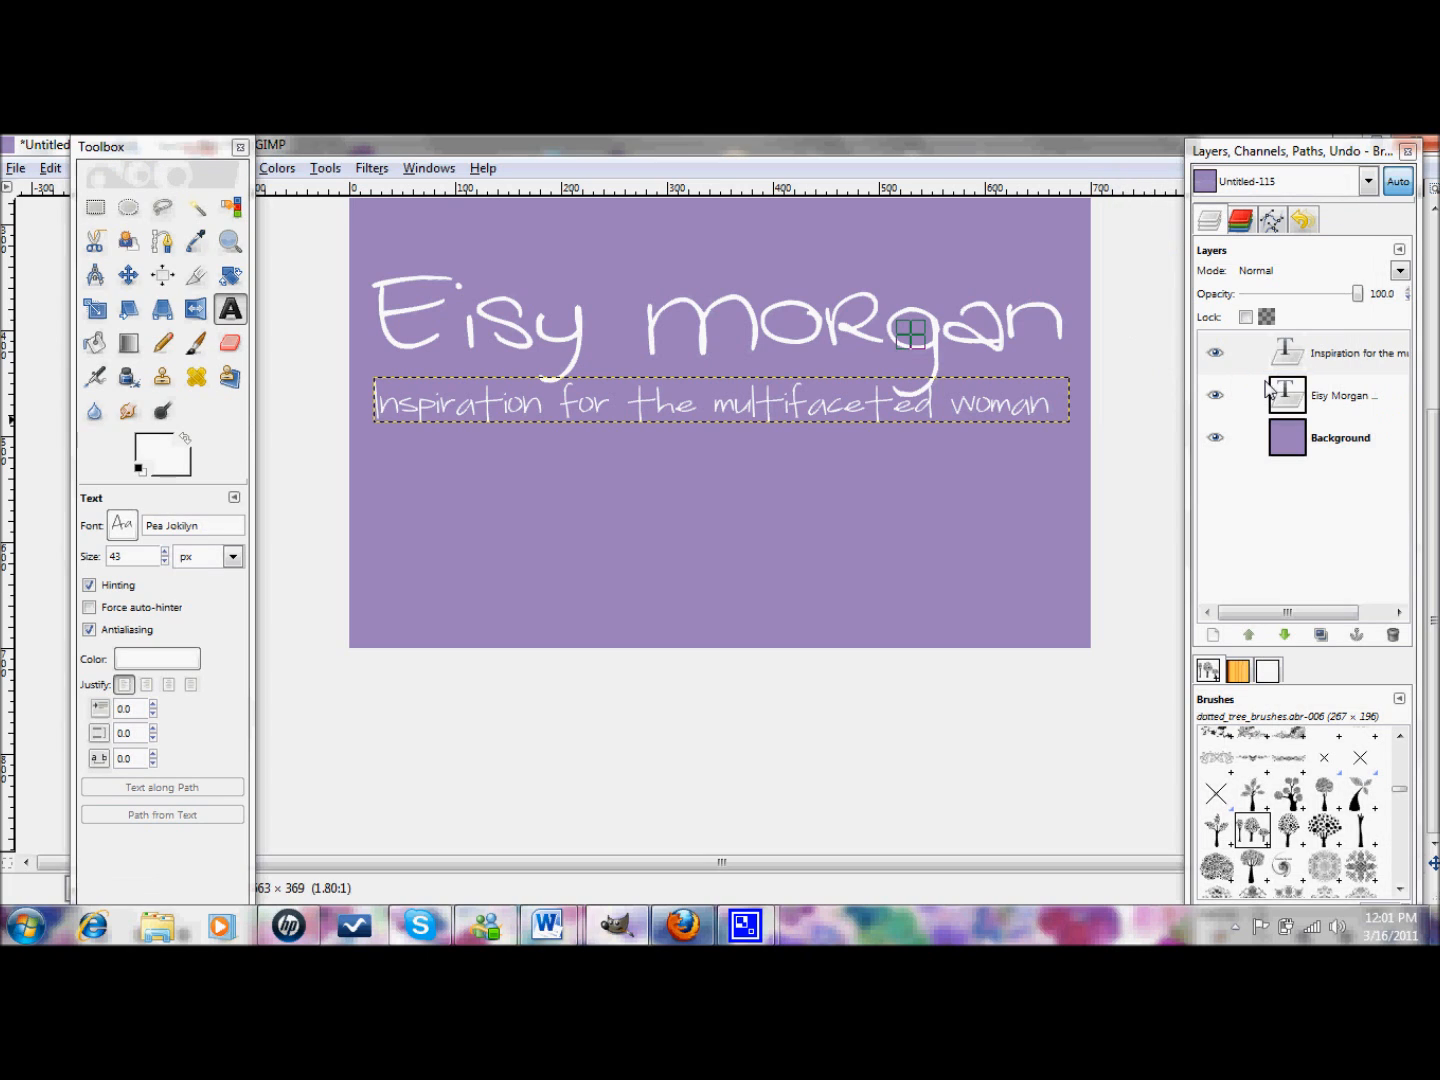
pyautogui.click(1334, 398)
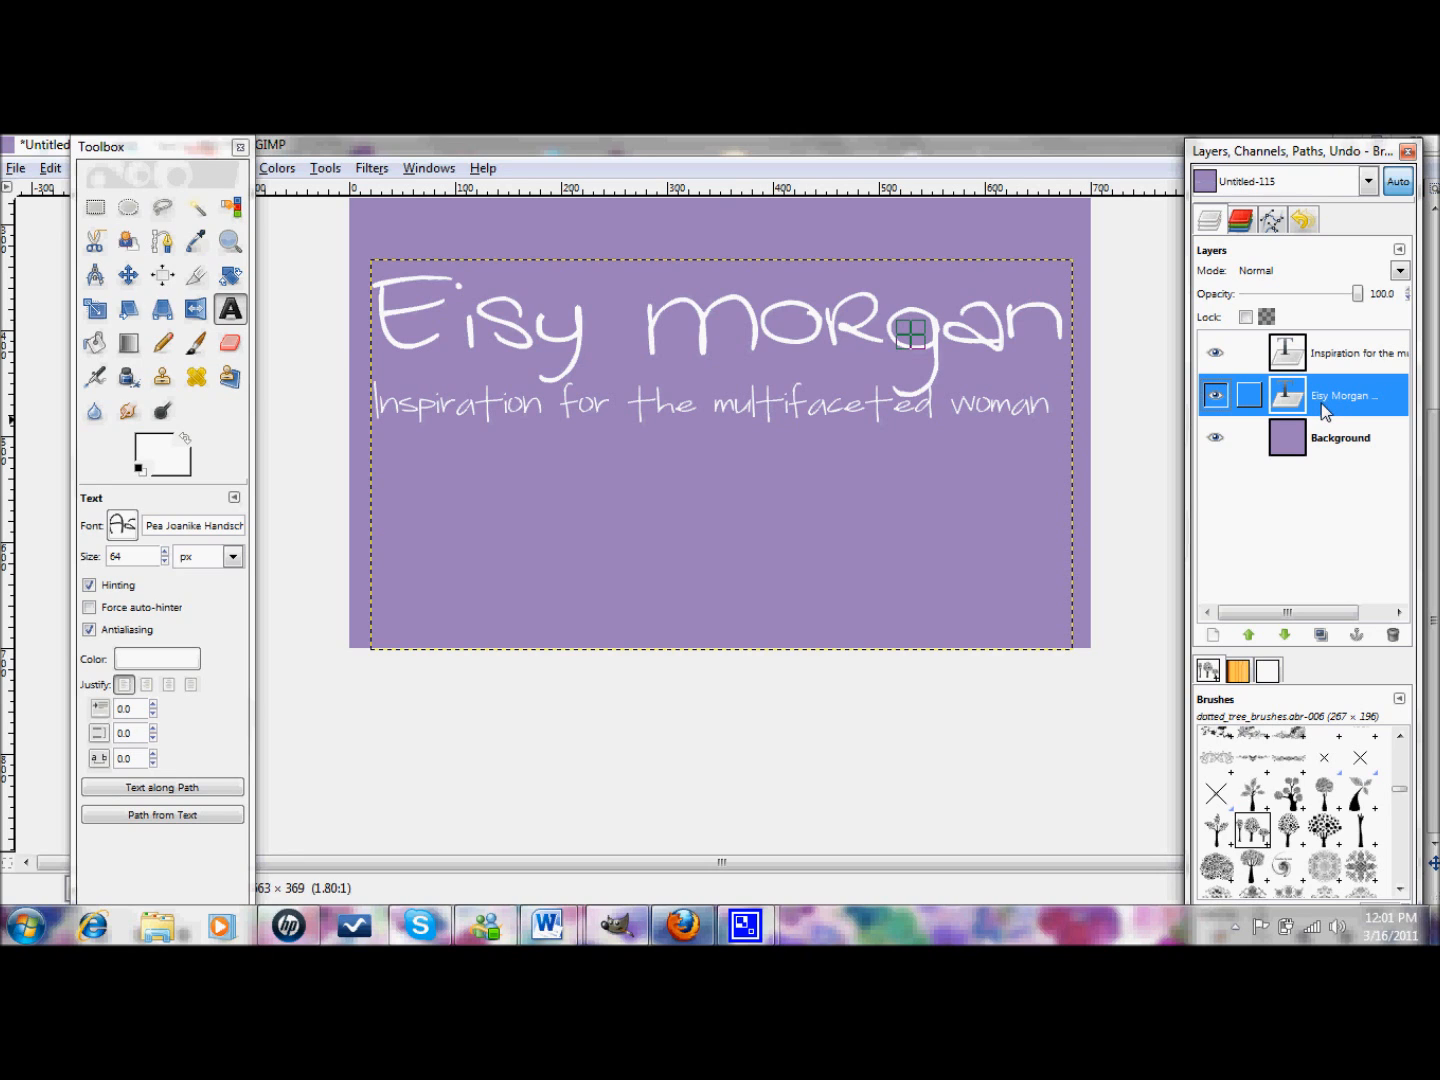
pyautogui.click(232, 312)
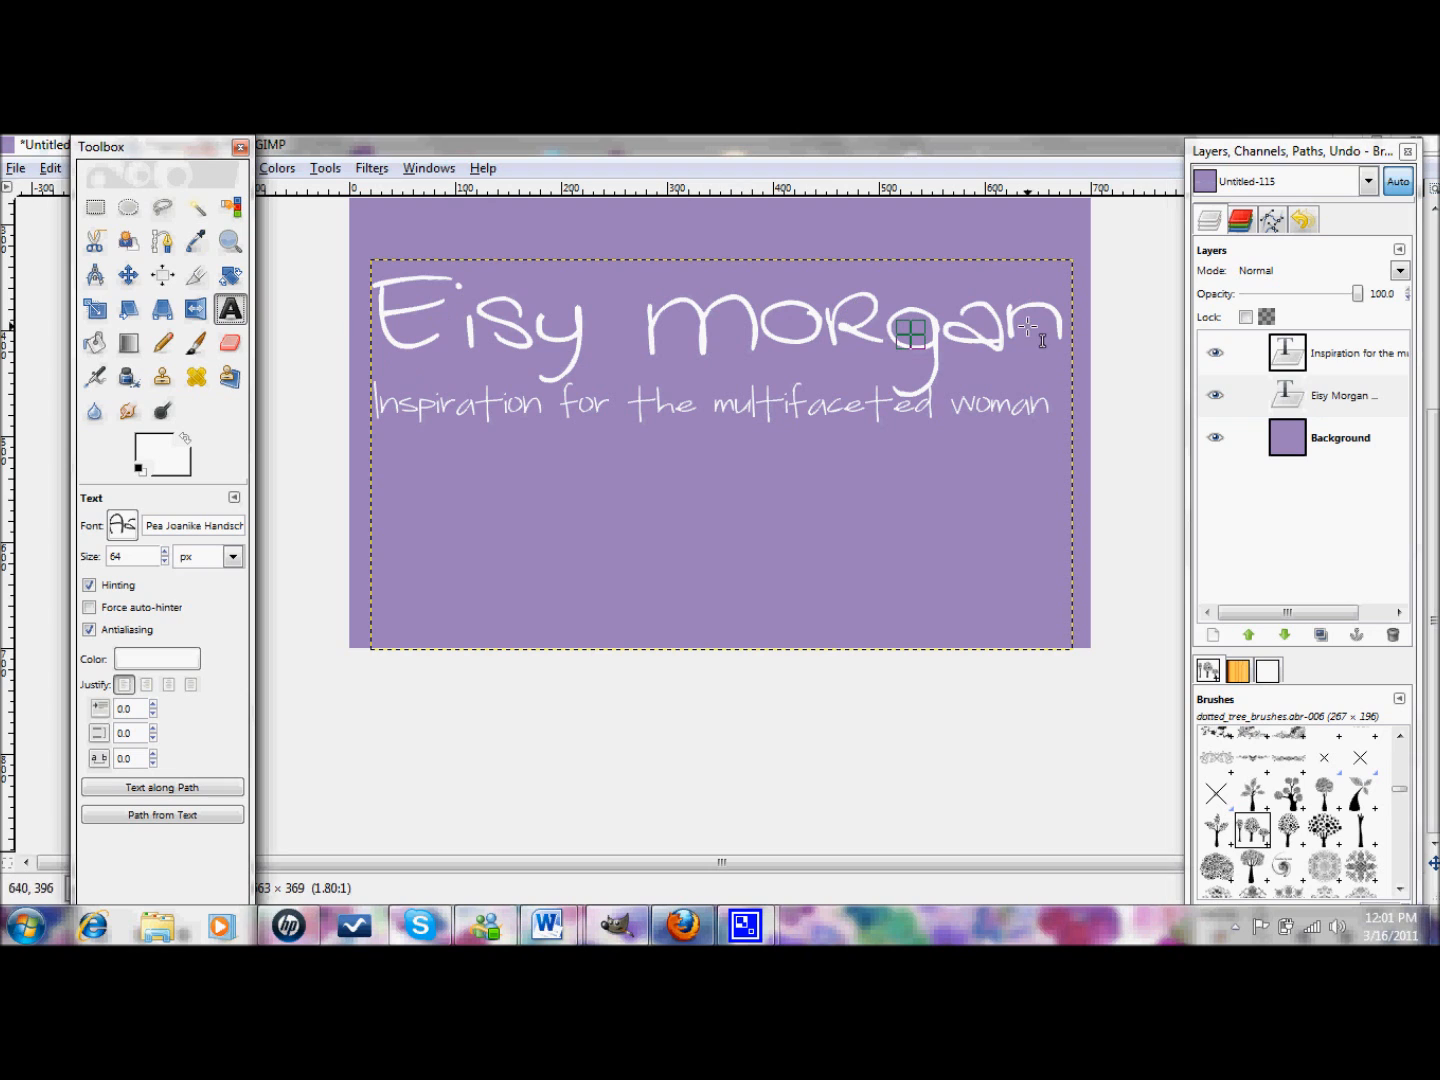
pyautogui.click(1348, 398)
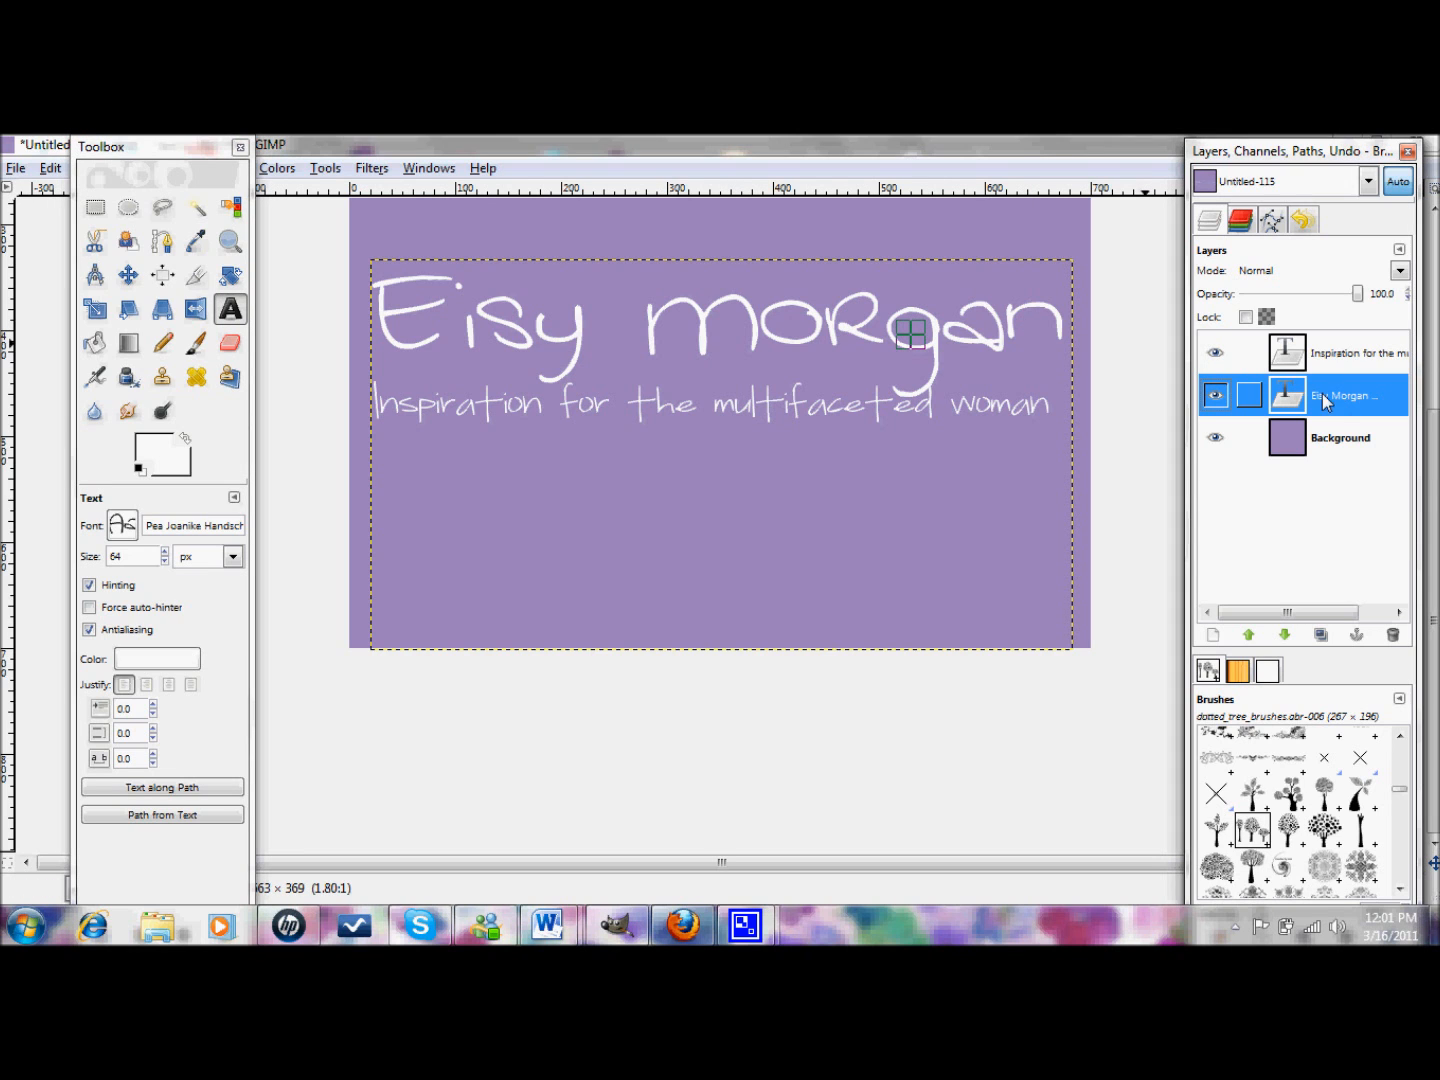
pyautogui.click(983, 354)
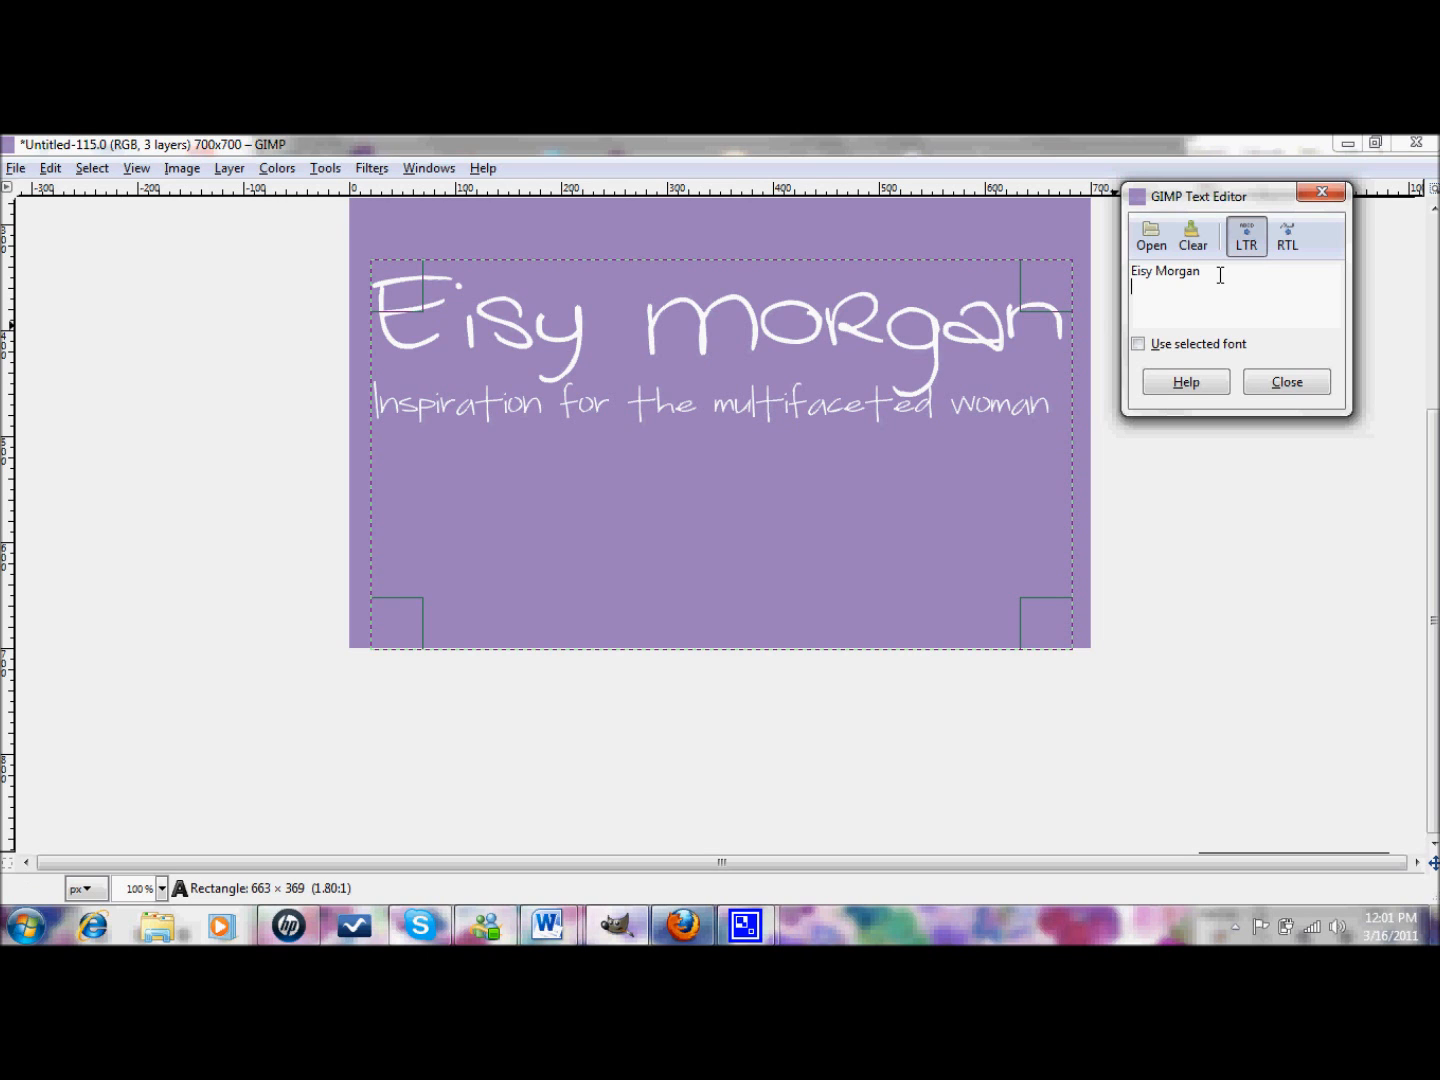
pyautogui.click(1287, 382)
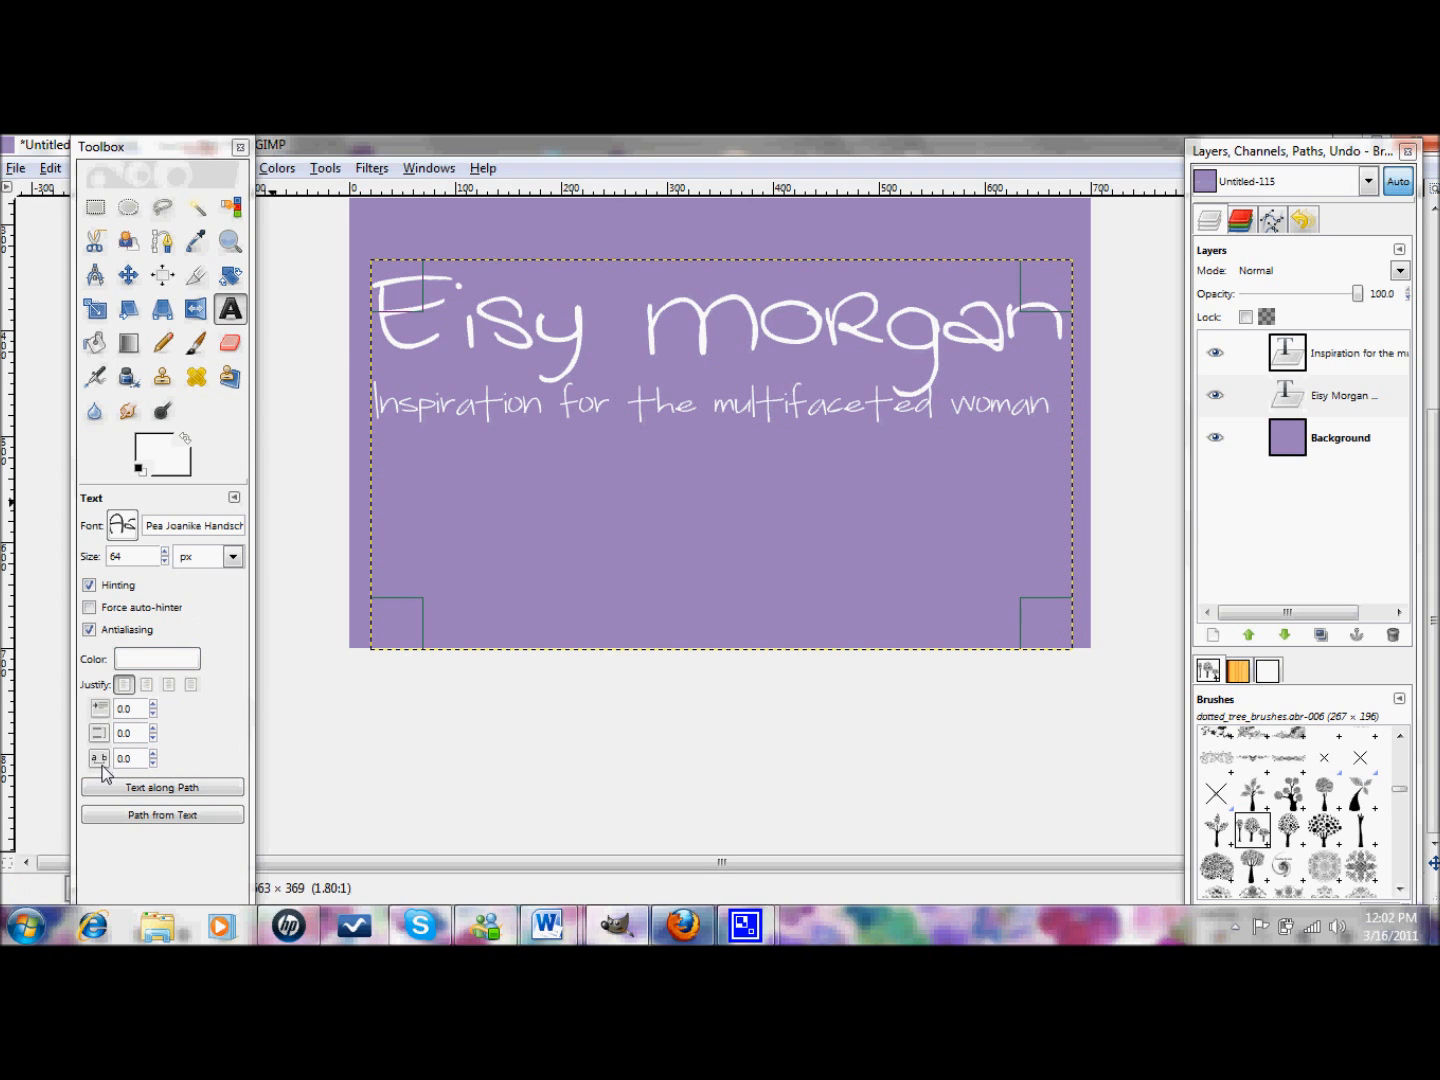
# - Try title letter spacing of -6.0 and 1.0, then reset it to 0.0
pyautogui.click(153, 761)
pyautogui.click(153, 762)
pyautogui.click(153, 762)
pyautogui.click(153, 762)
pyautogui.click(153, 762)
pyautogui.click(153, 763)
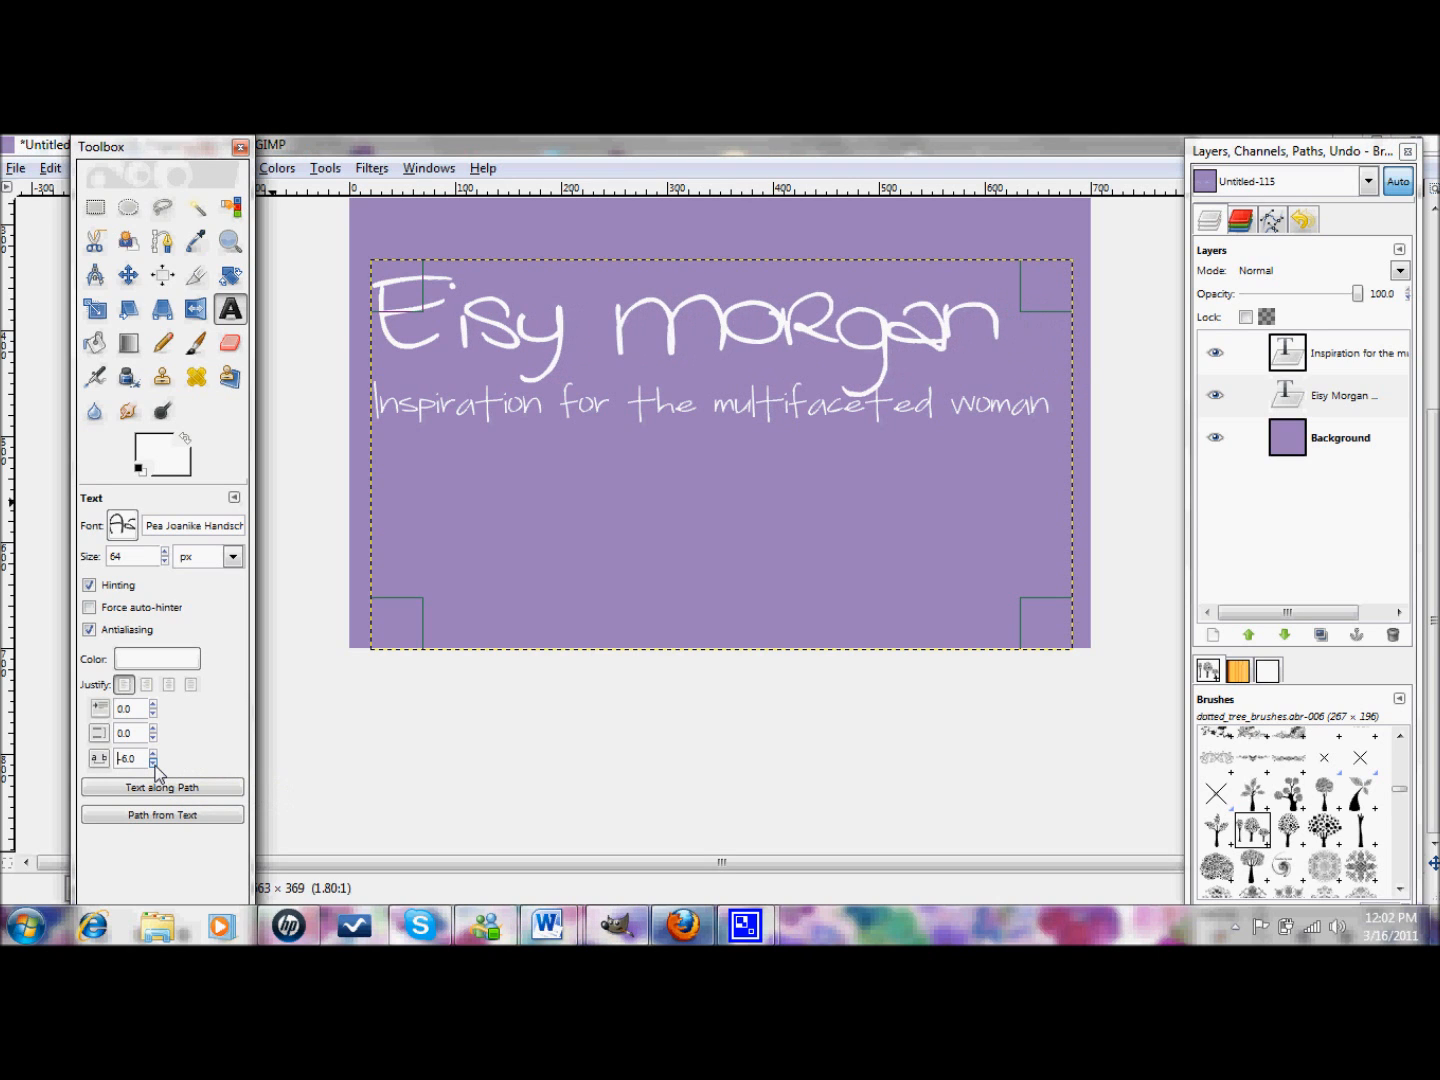
pyautogui.click(154, 753)
pyautogui.click(153, 752)
pyautogui.click(153, 753)
pyautogui.click(153, 753)
pyautogui.click(153, 753)
pyautogui.click(153, 753)
pyautogui.click(153, 752)
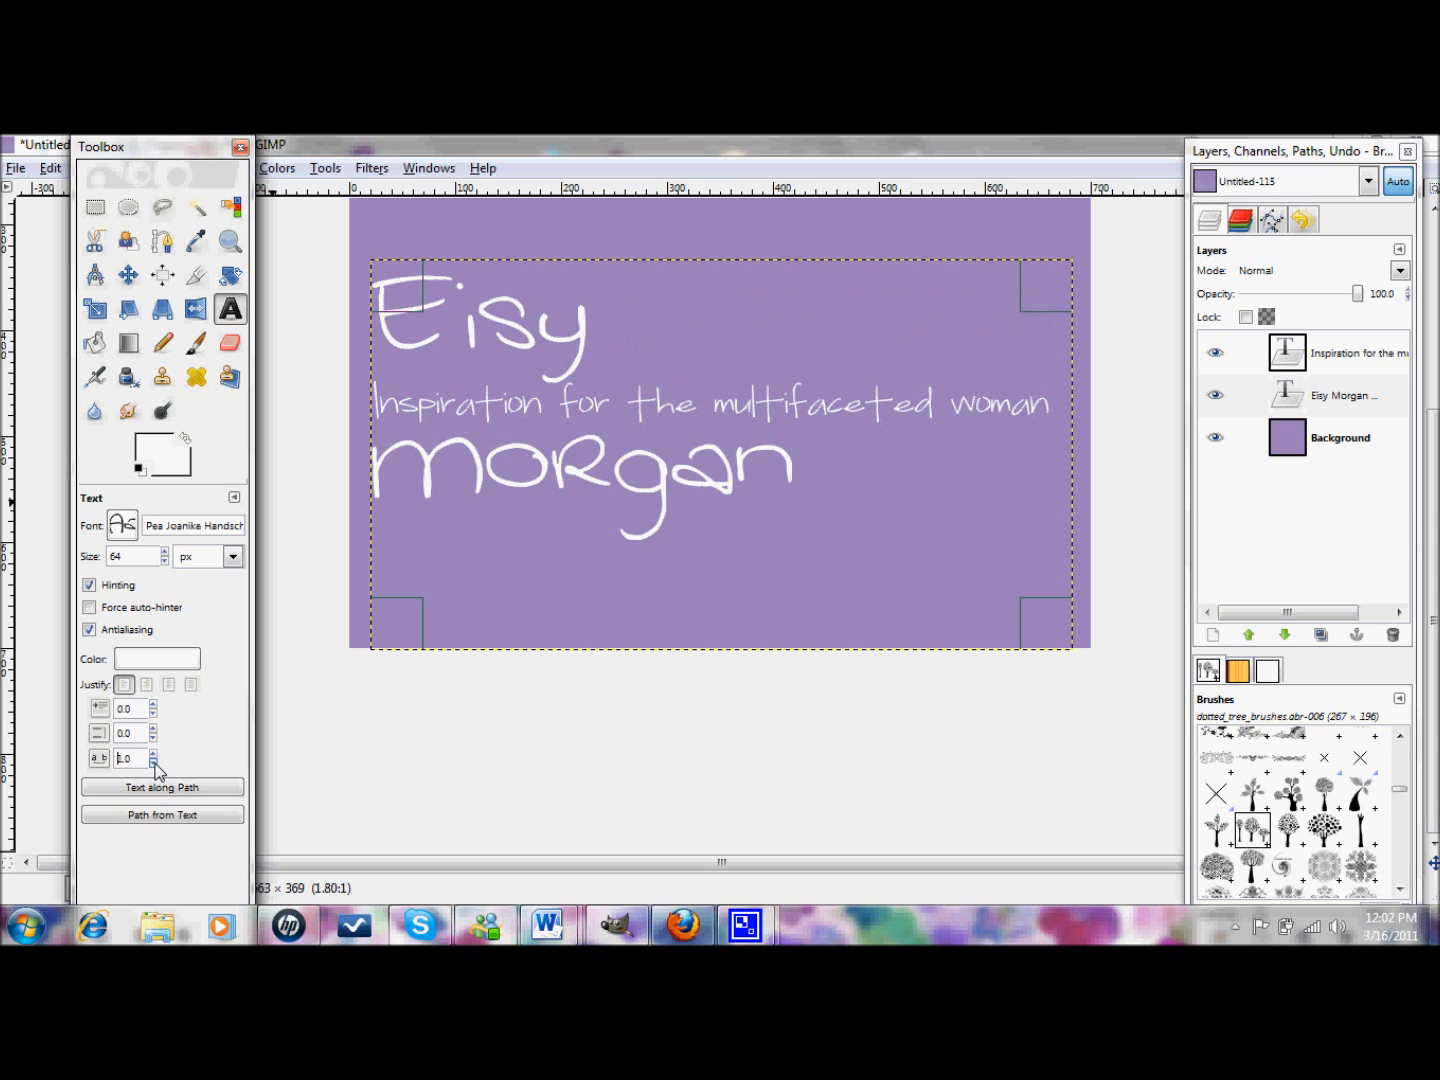
pyautogui.click(153, 762)
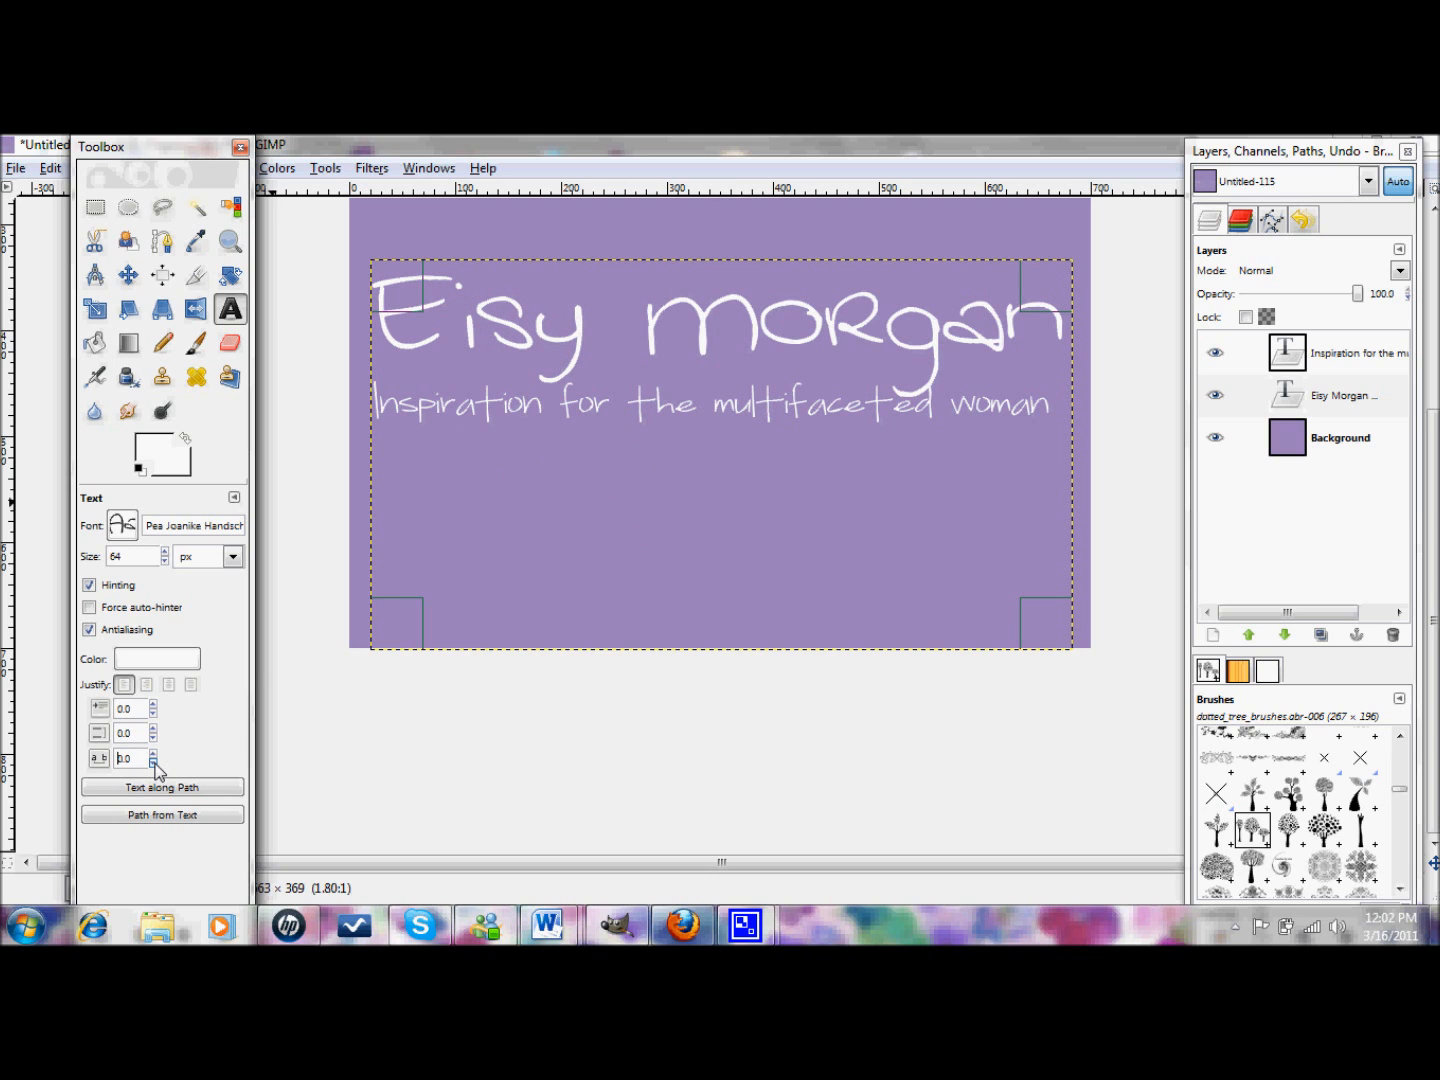
pyautogui.click(749, 325)
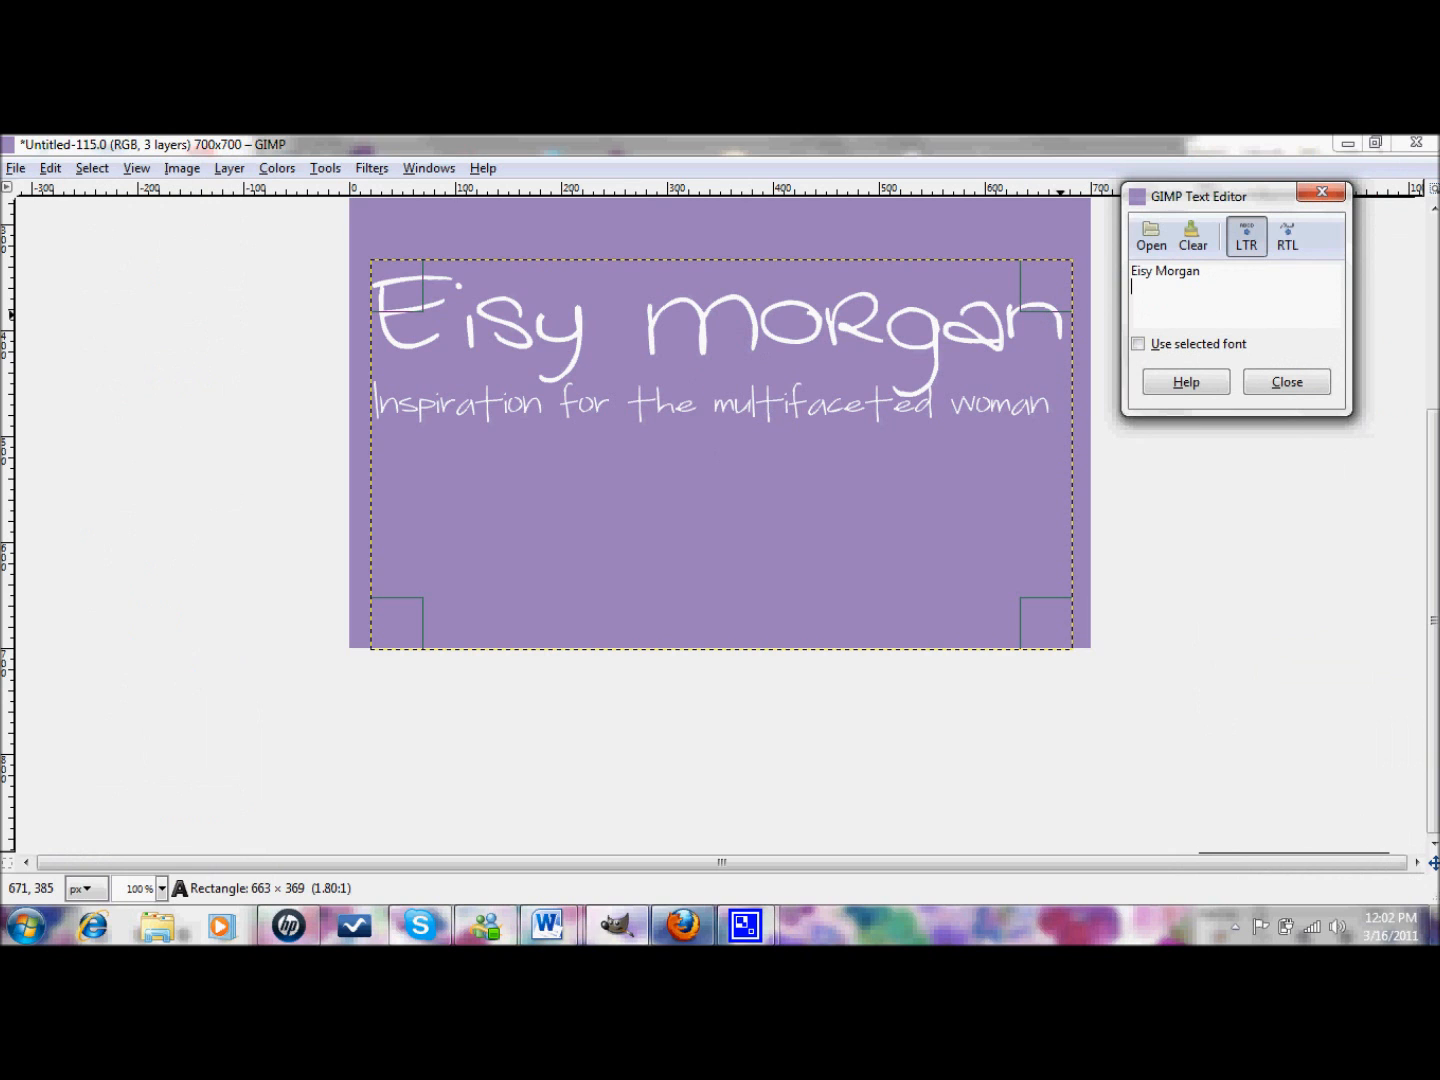
# - Type 'happy' on a new title line, then drag the Inspiration subtitle down near the banner bottom
pyautogui.write('happy')
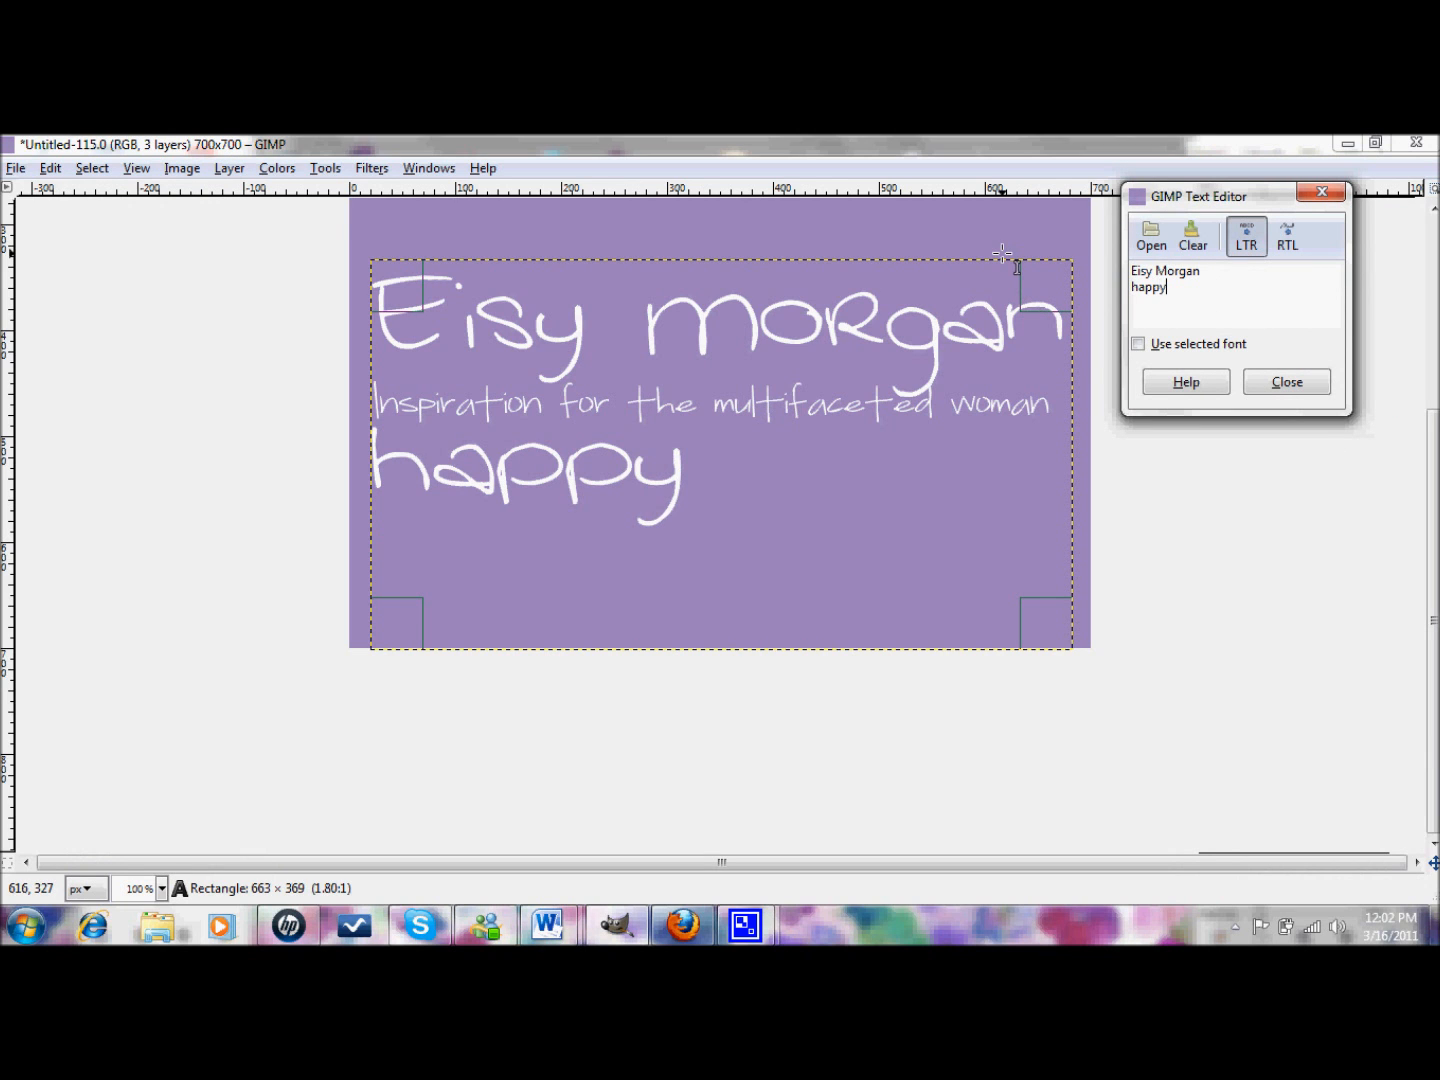
pyautogui.click(1258, 380)
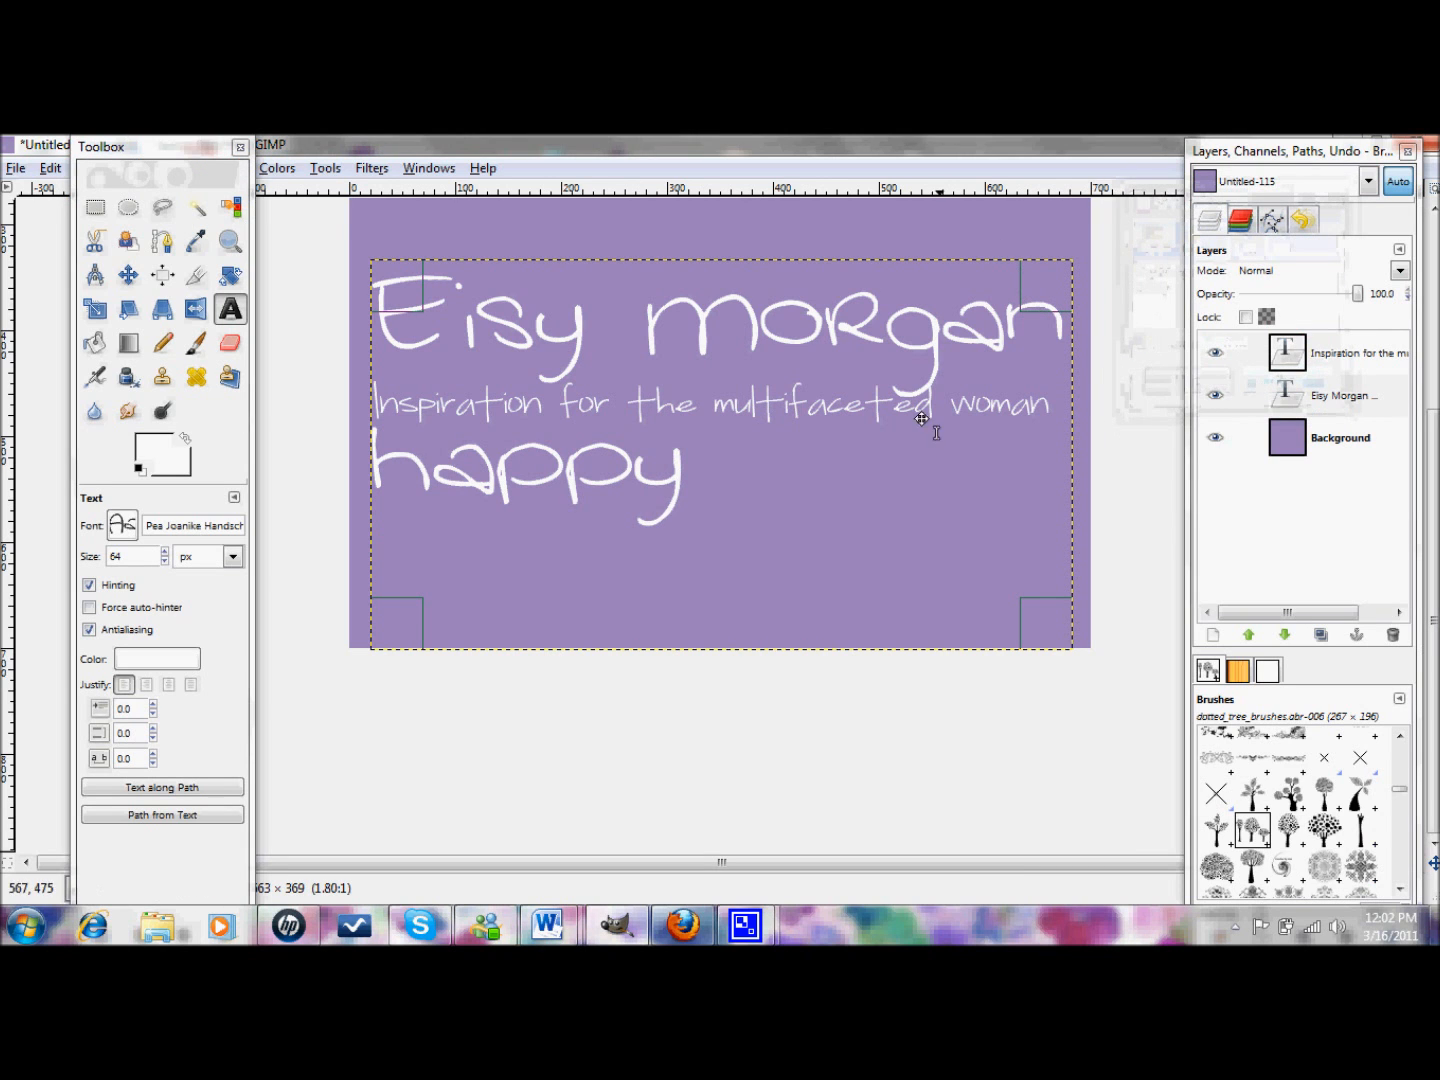
pyautogui.click(1322, 358)
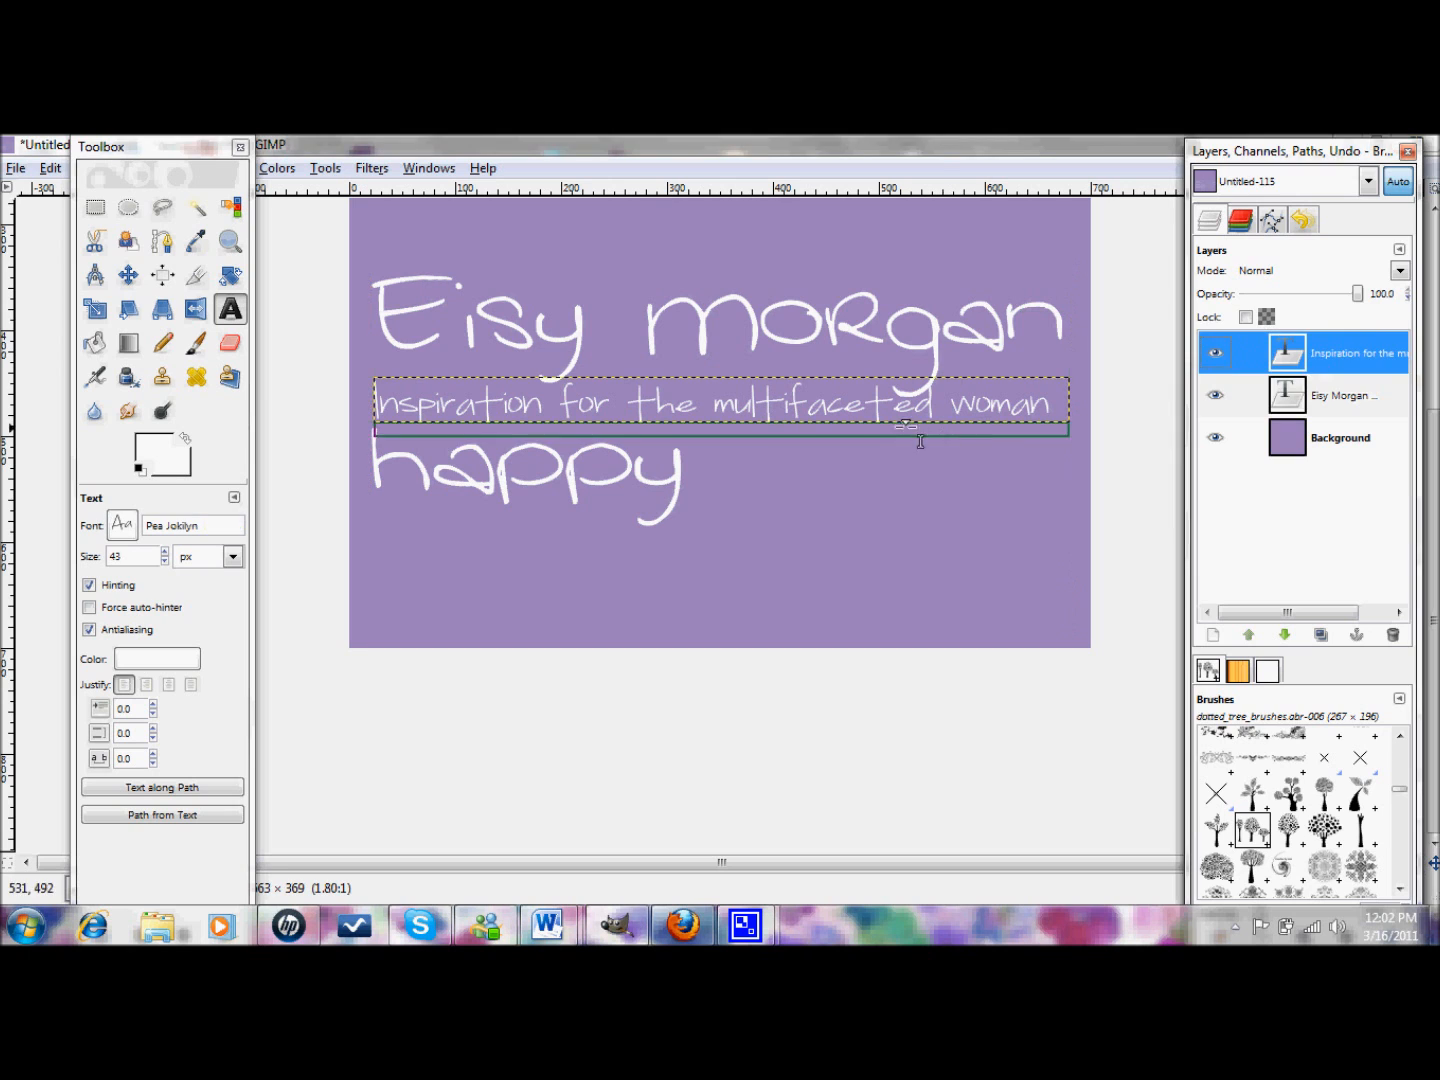
pyautogui.click(920, 441)
pyautogui.moveTo(877, 394); pyautogui.dragTo(851, 582)
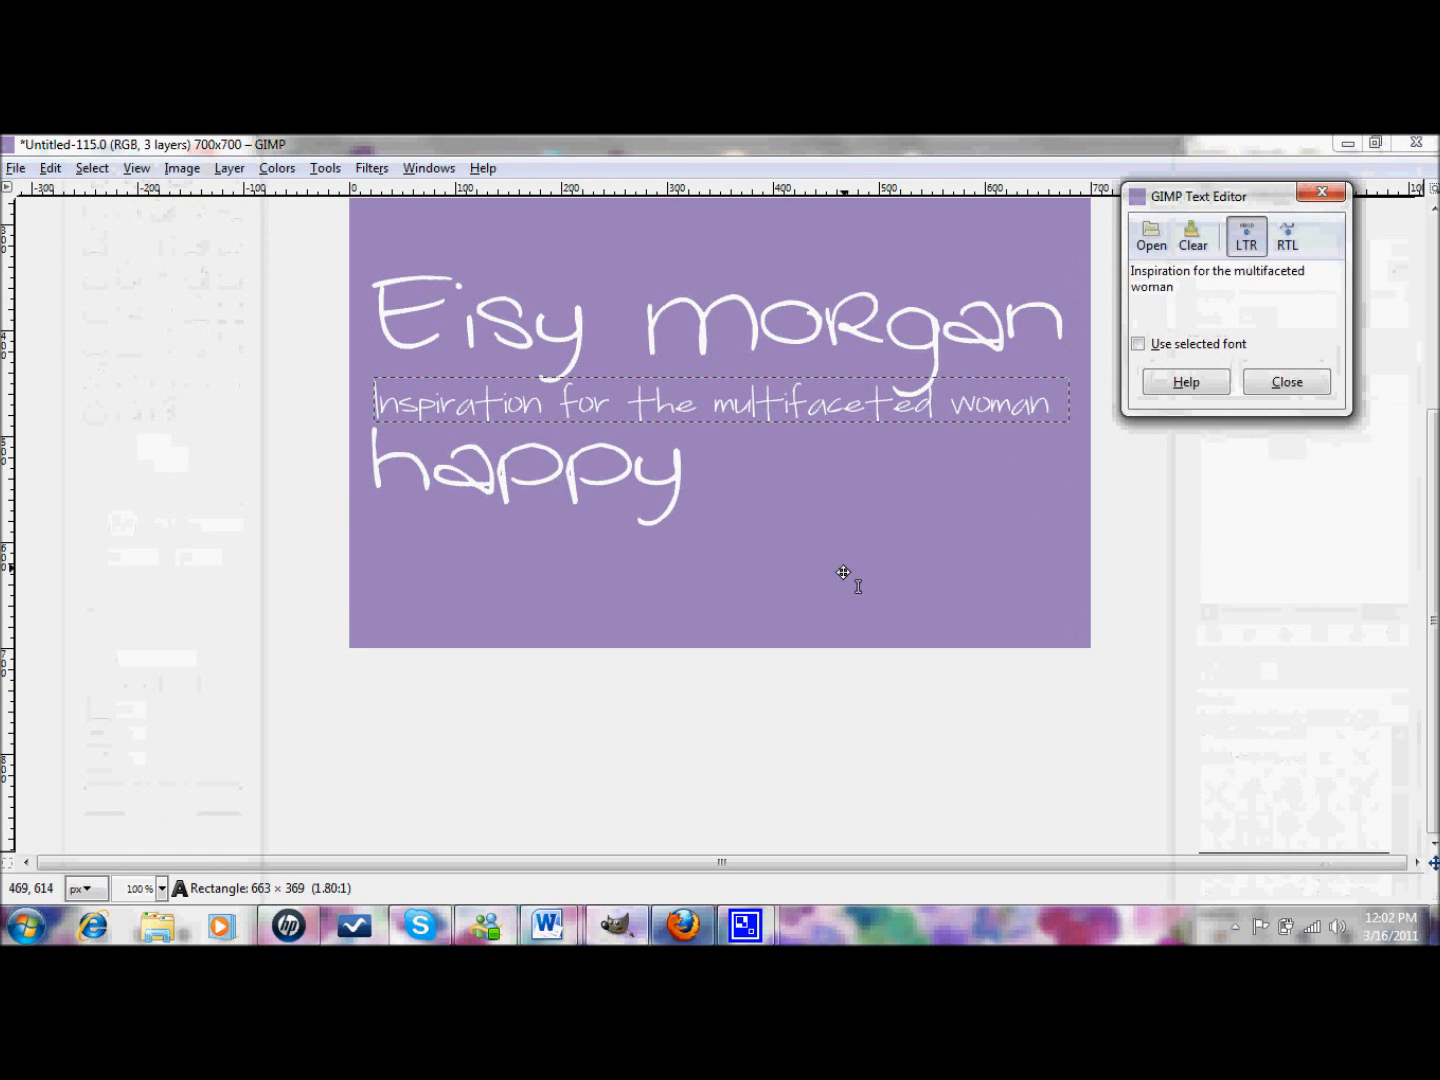
pyautogui.click(1270, 393)
pyautogui.click(1340, 398)
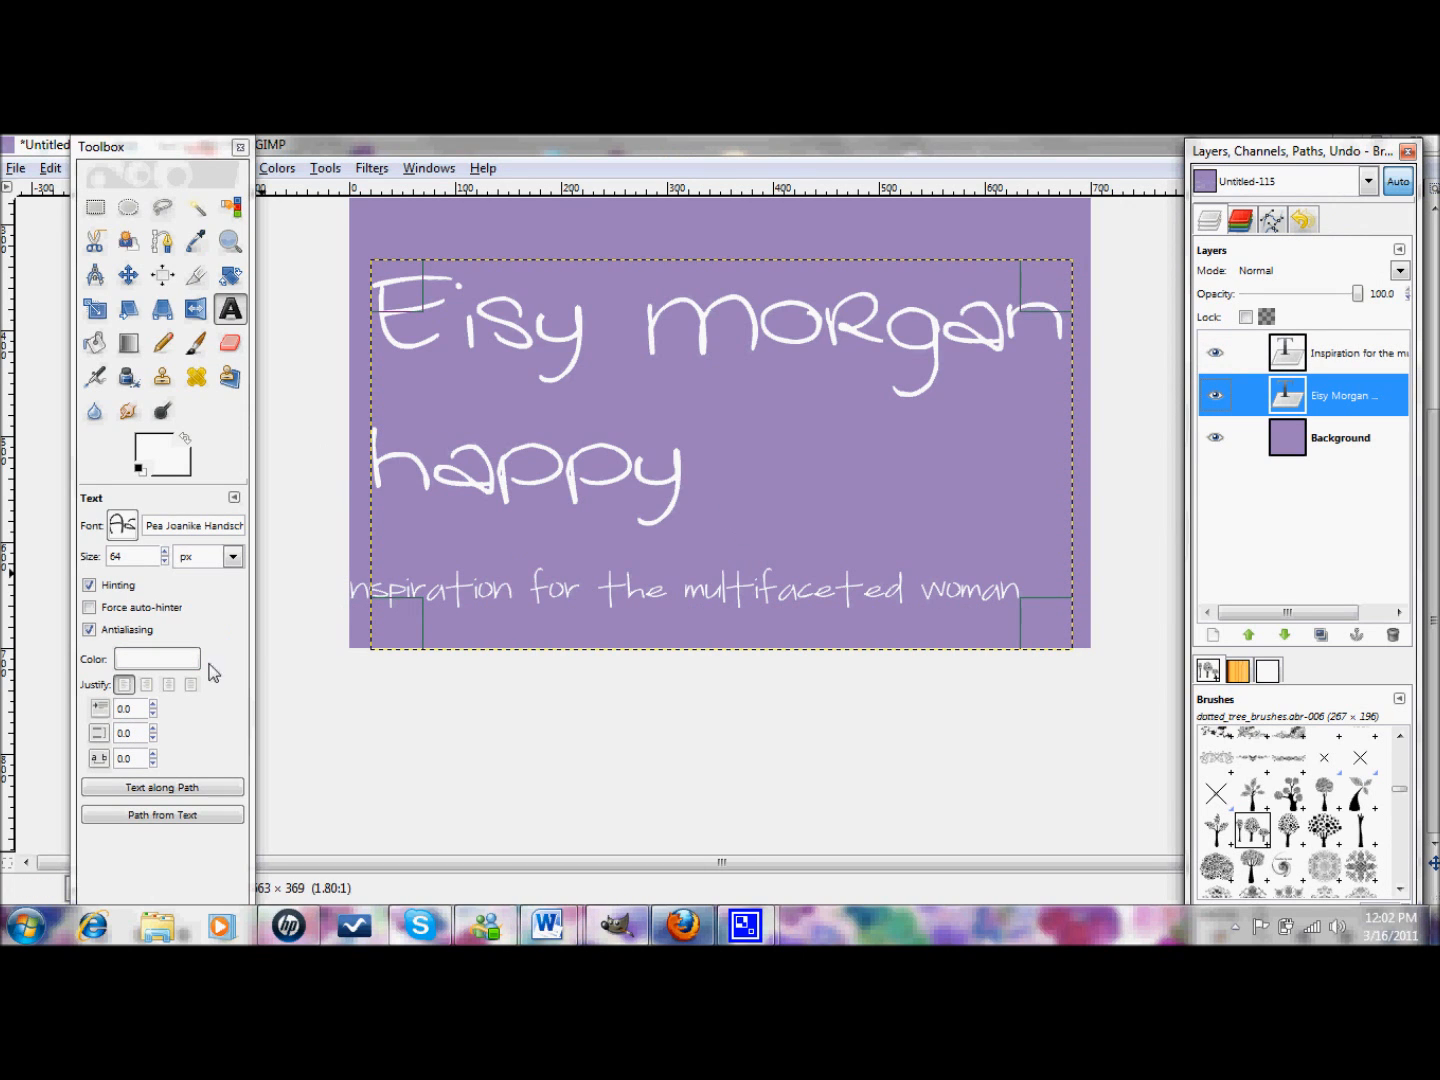
pyautogui.click(154, 734)
pyautogui.moveTo(155, 734); pyautogui.dragTo(155, 737)
pyautogui.click(154, 740)
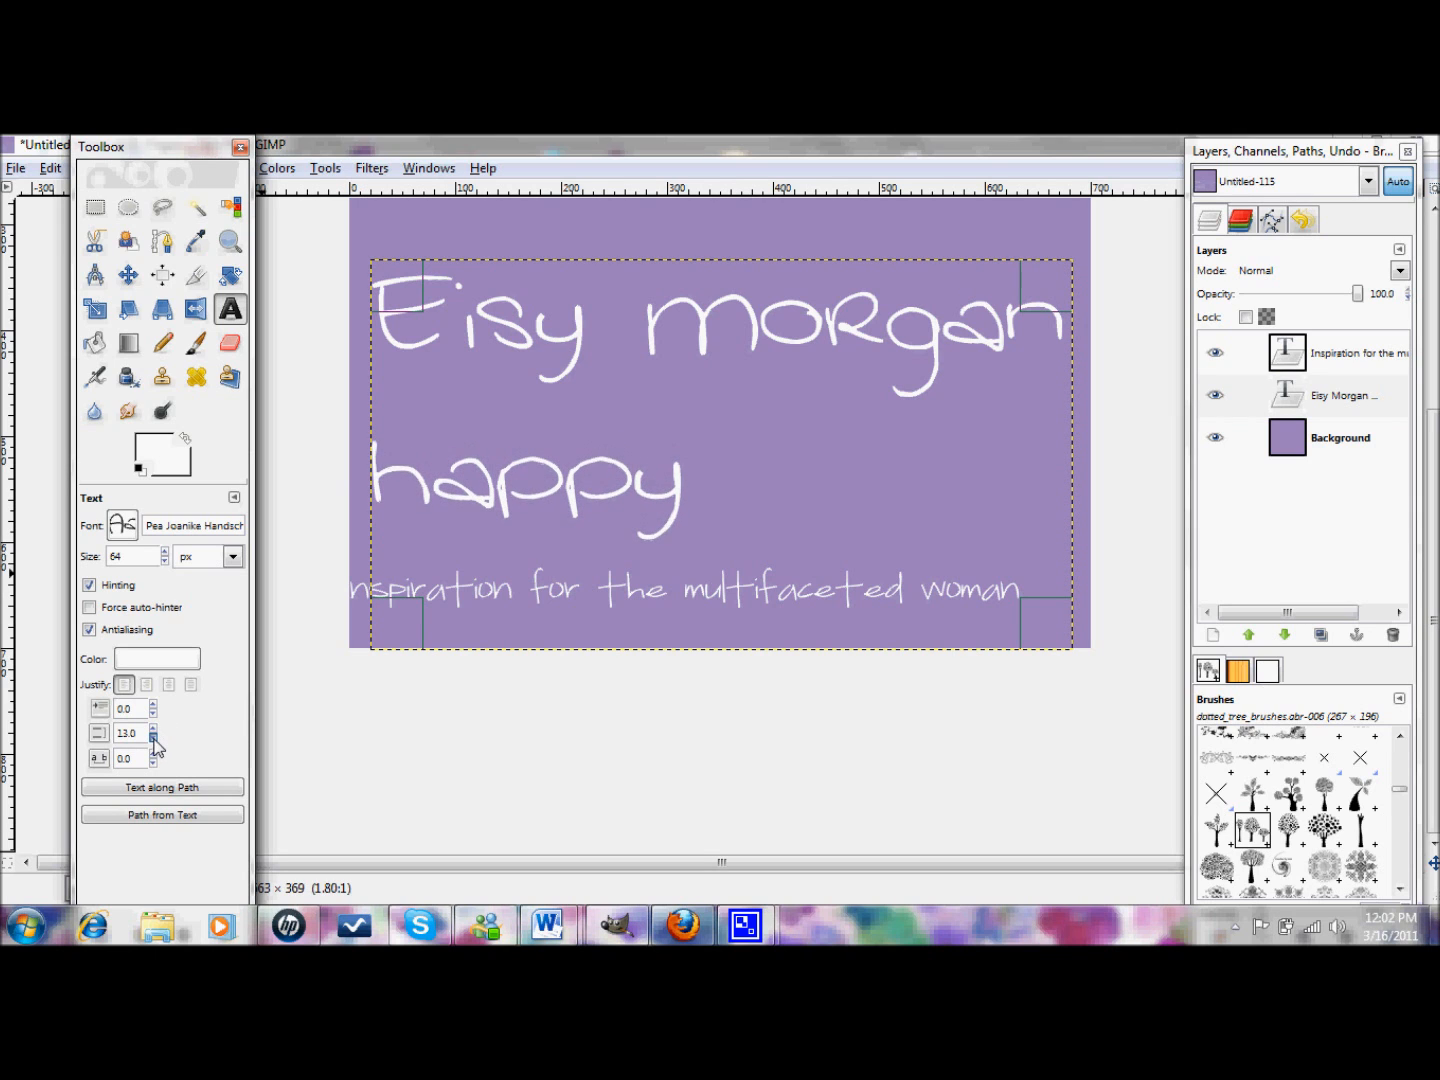
pyautogui.click(153, 738)
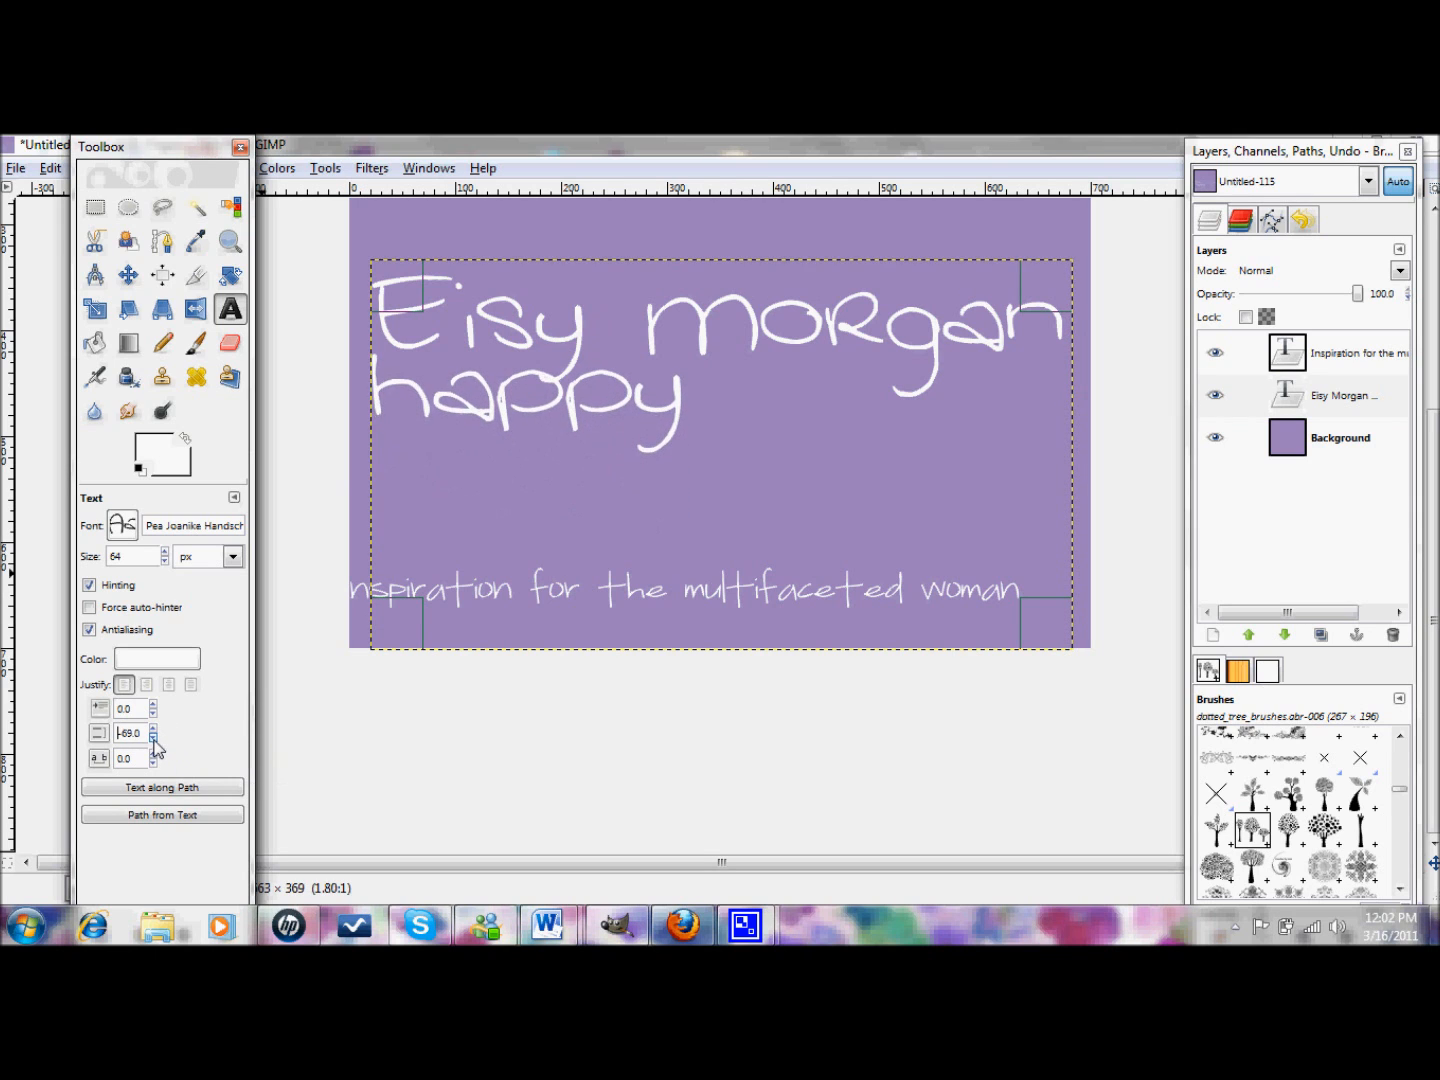
pyautogui.click(153, 738)
pyautogui.click(154, 739)
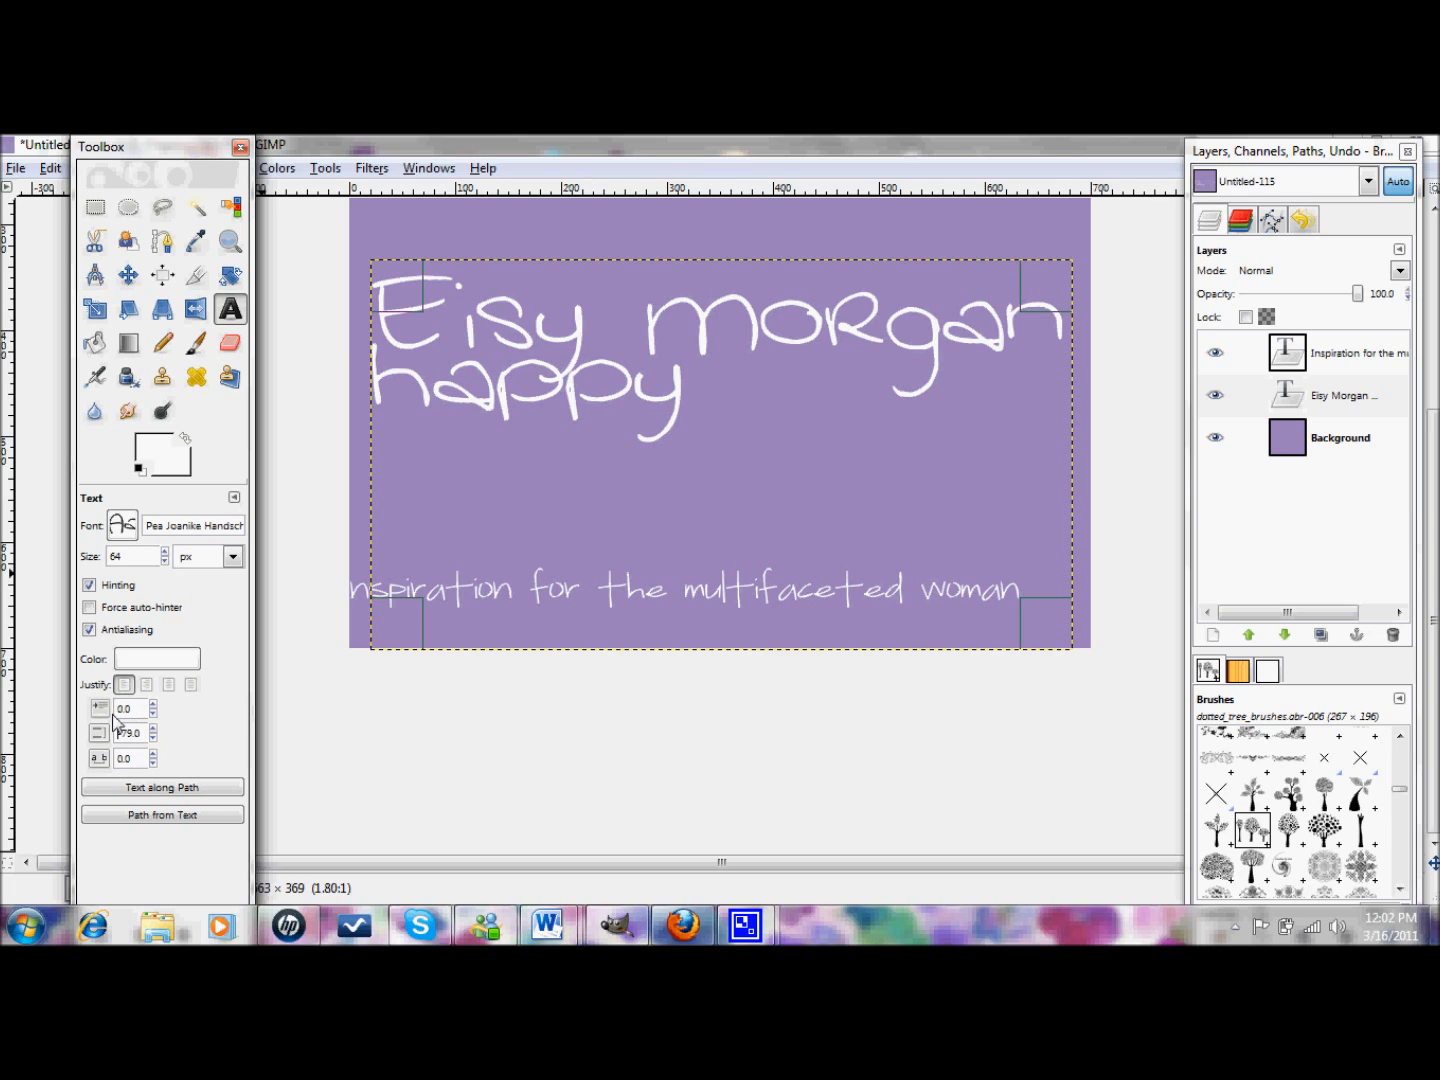
# - After trying right and left alignment, set the title justification to Centered
pyautogui.click(169, 689)
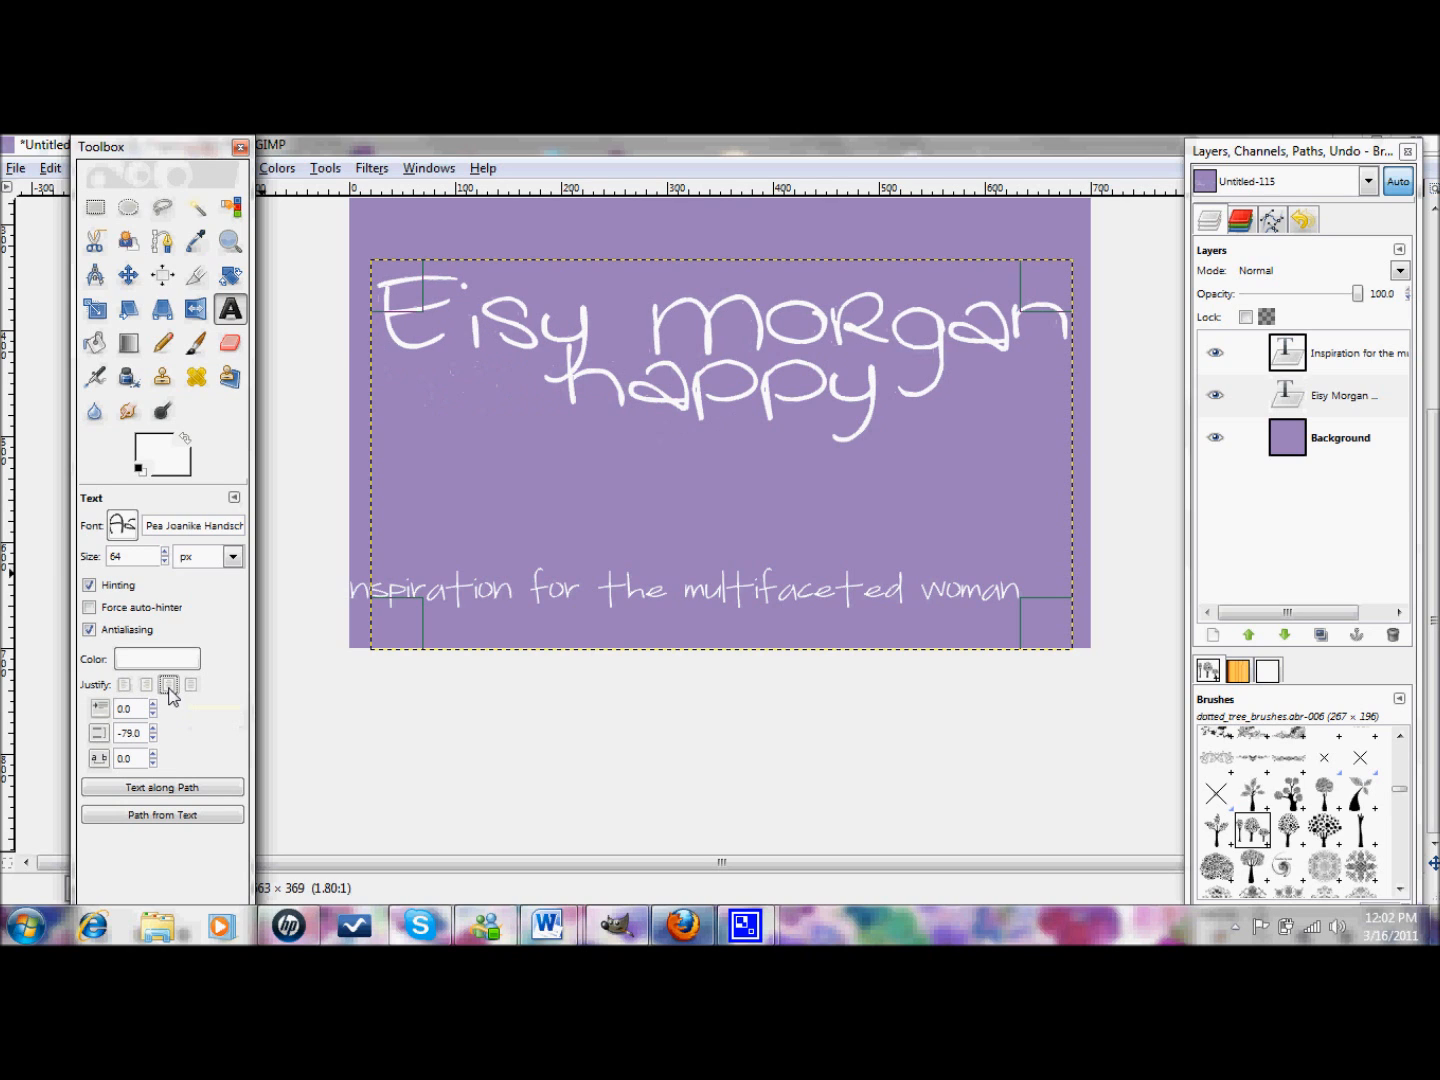
pyautogui.click(146, 686)
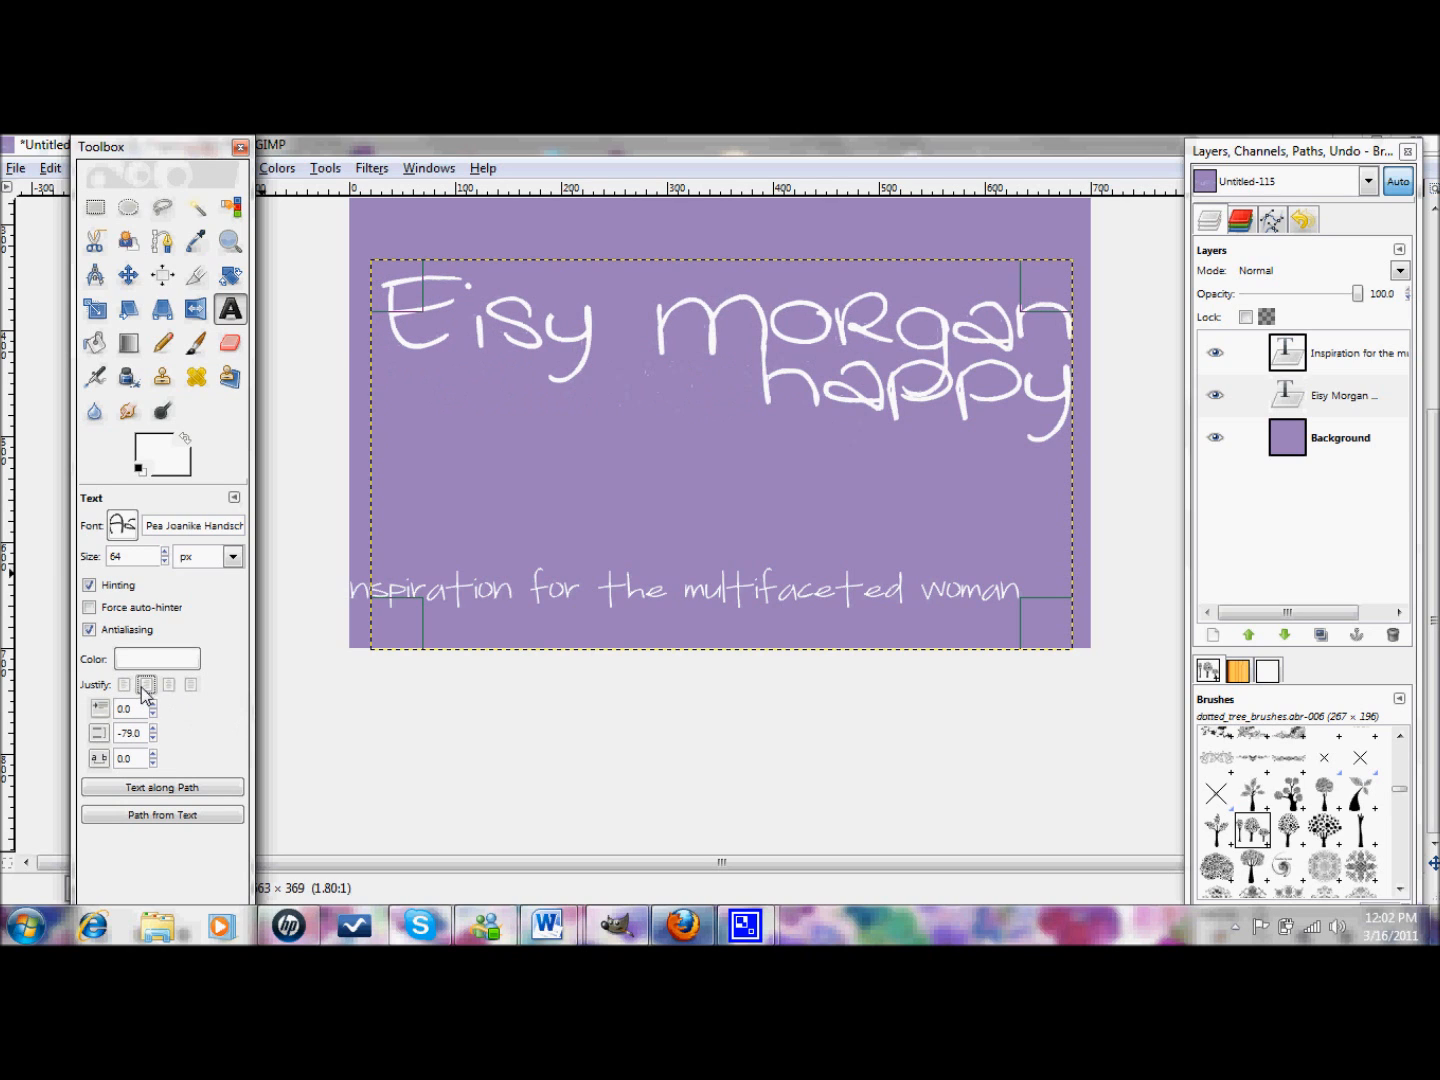
pyautogui.click(123, 685)
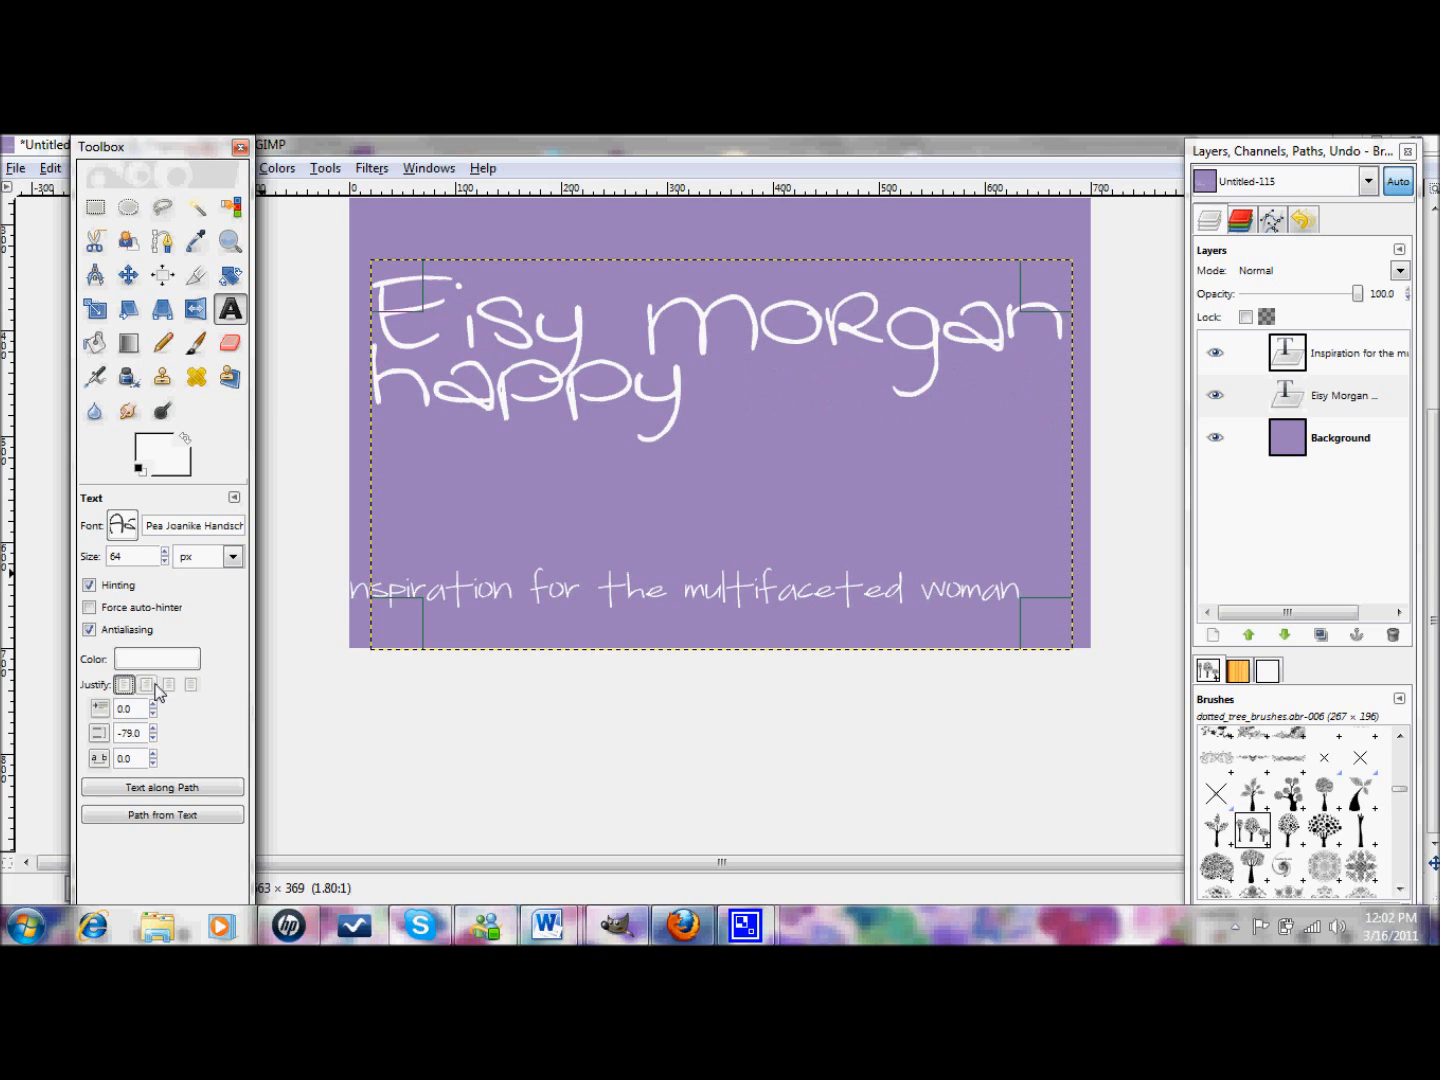
pyautogui.click(169, 686)
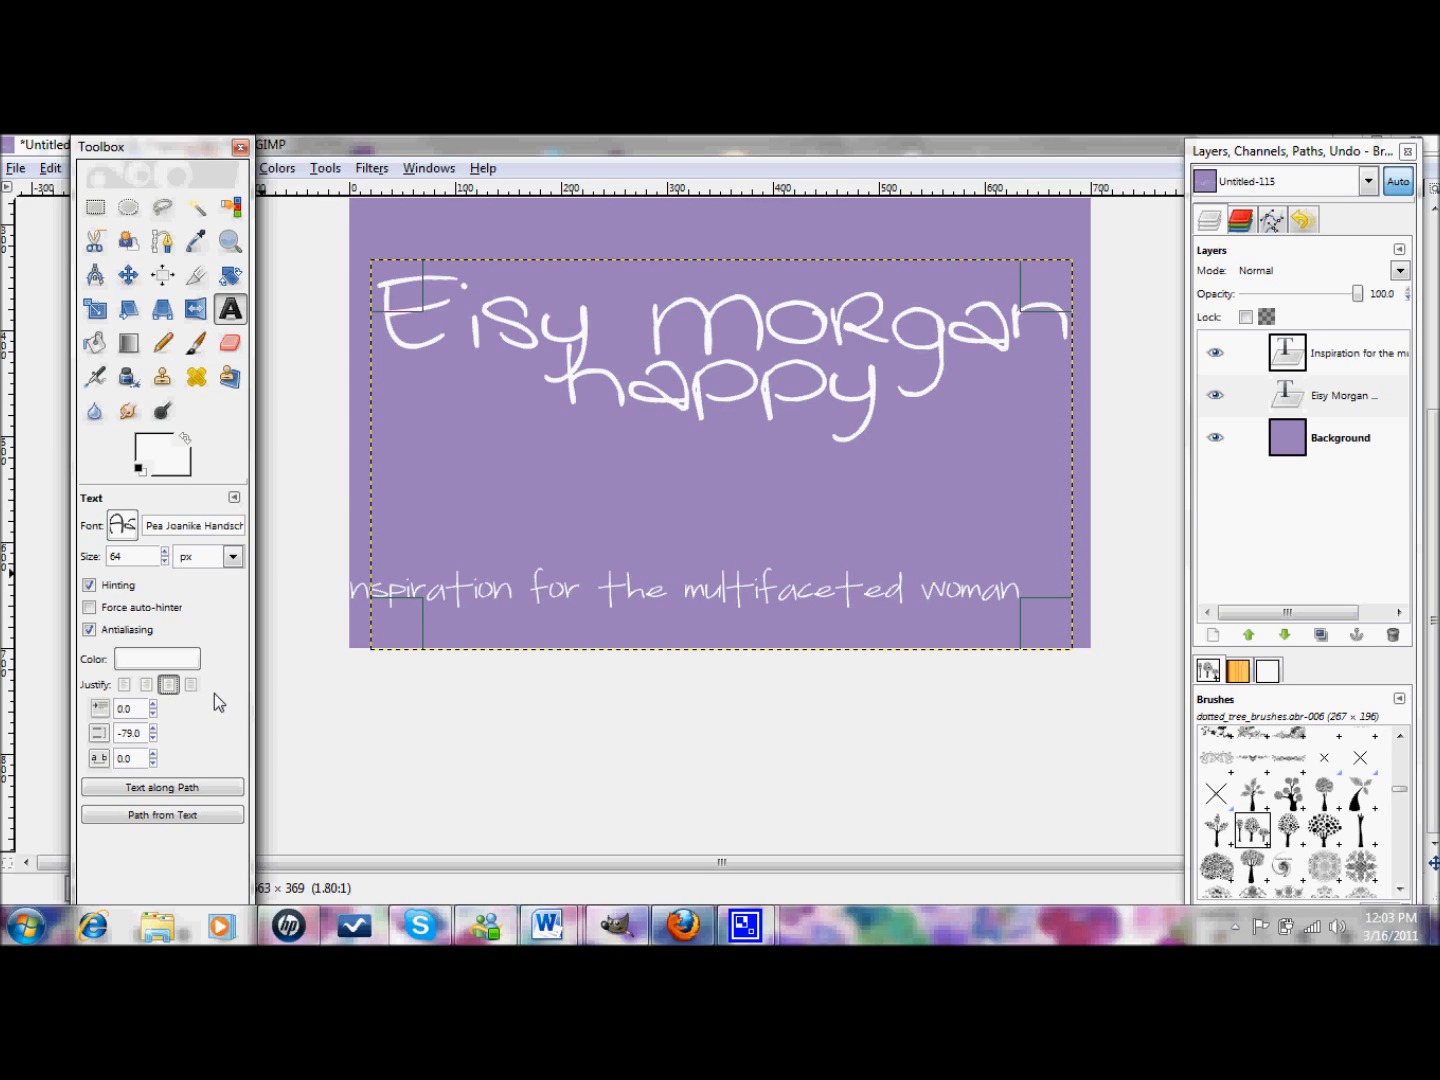
pyautogui.click(1341, 404)
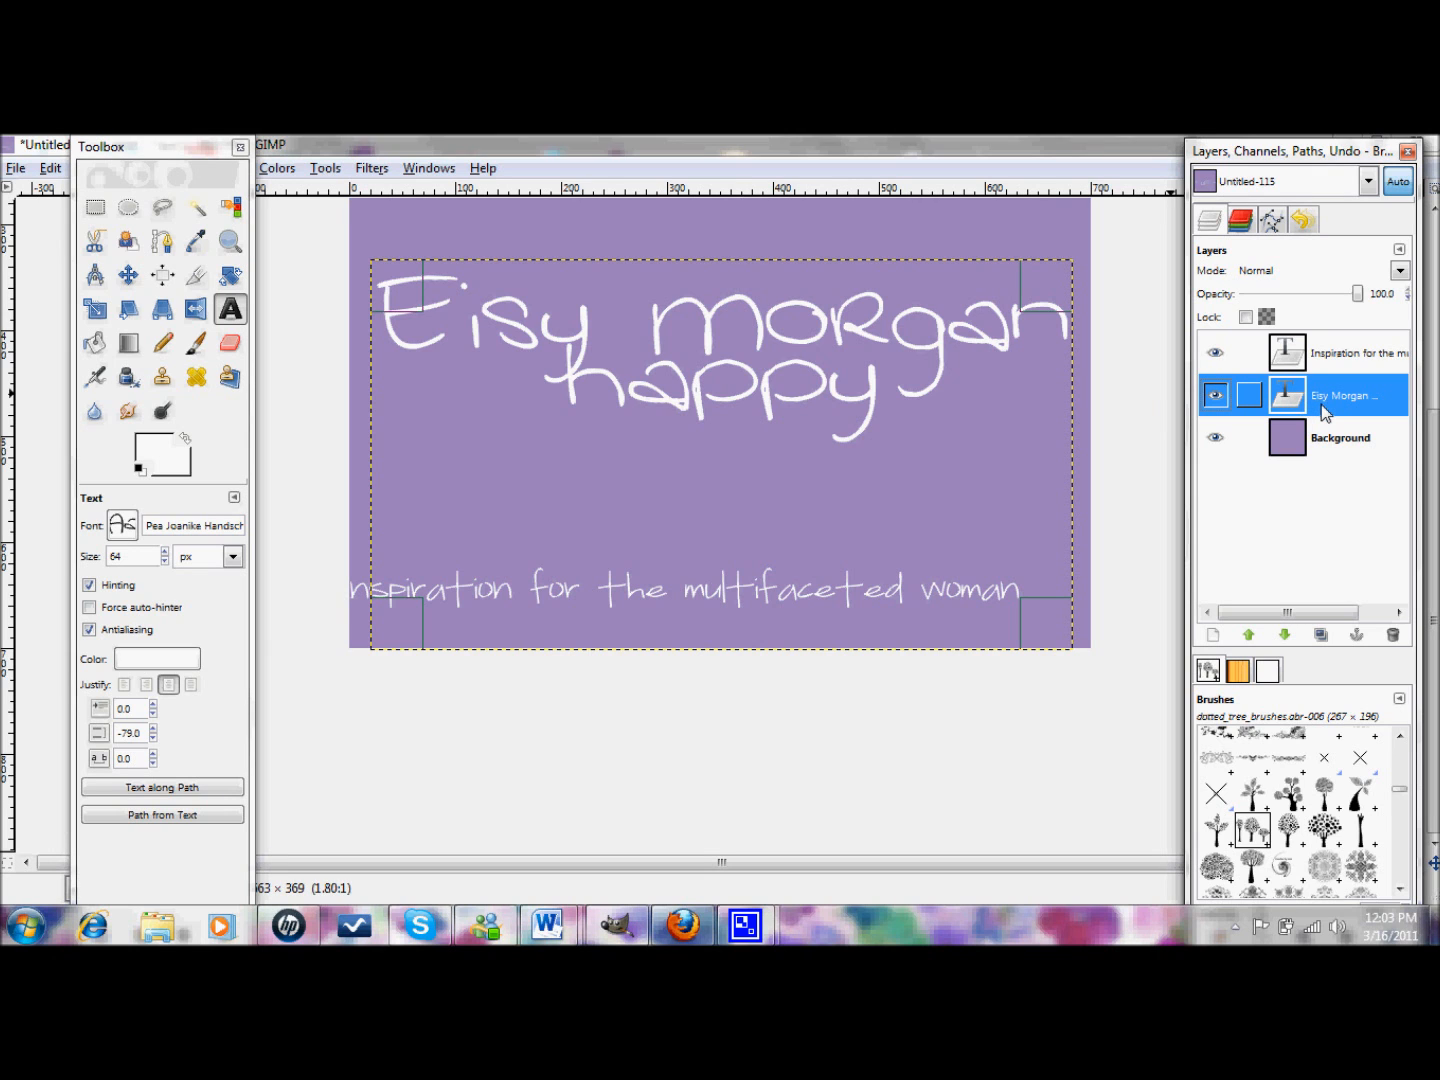
# - Delete 'happy' from the title text and move the floating Toolbox panel lower
pyautogui.click(917, 362)
pyautogui.press('BackSpace')
pyautogui.press('BackSpace')
pyautogui.press('BackSpace')
pyautogui.press('BackSpace')
pyautogui.press('BackSpace')
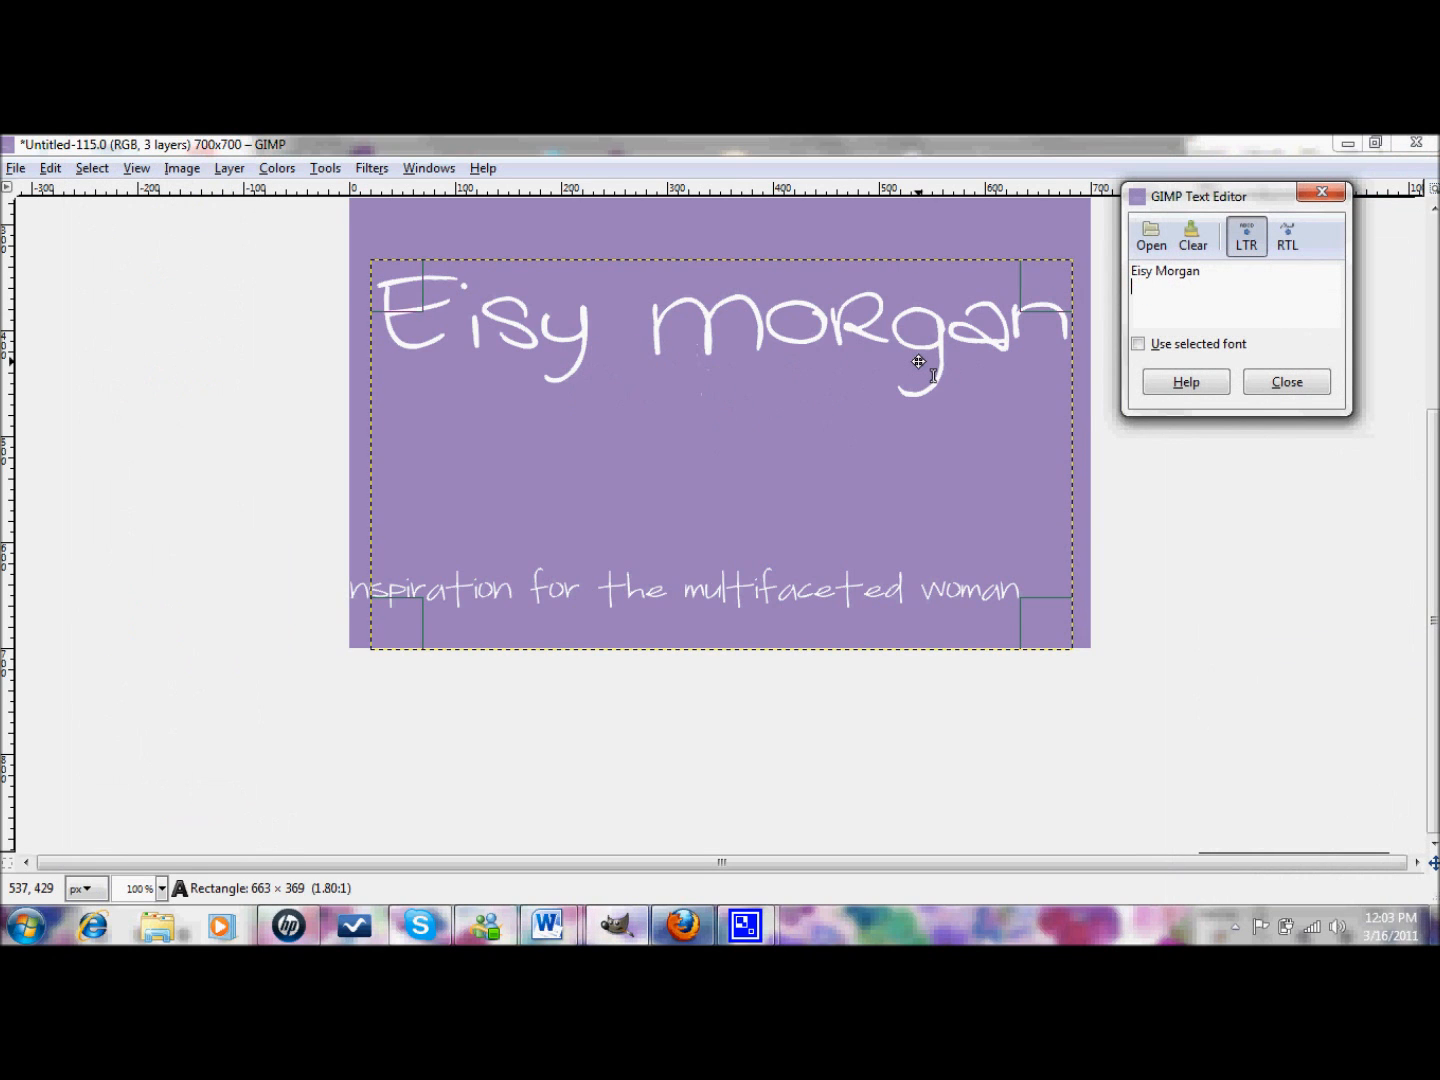
pyautogui.click(1322, 378)
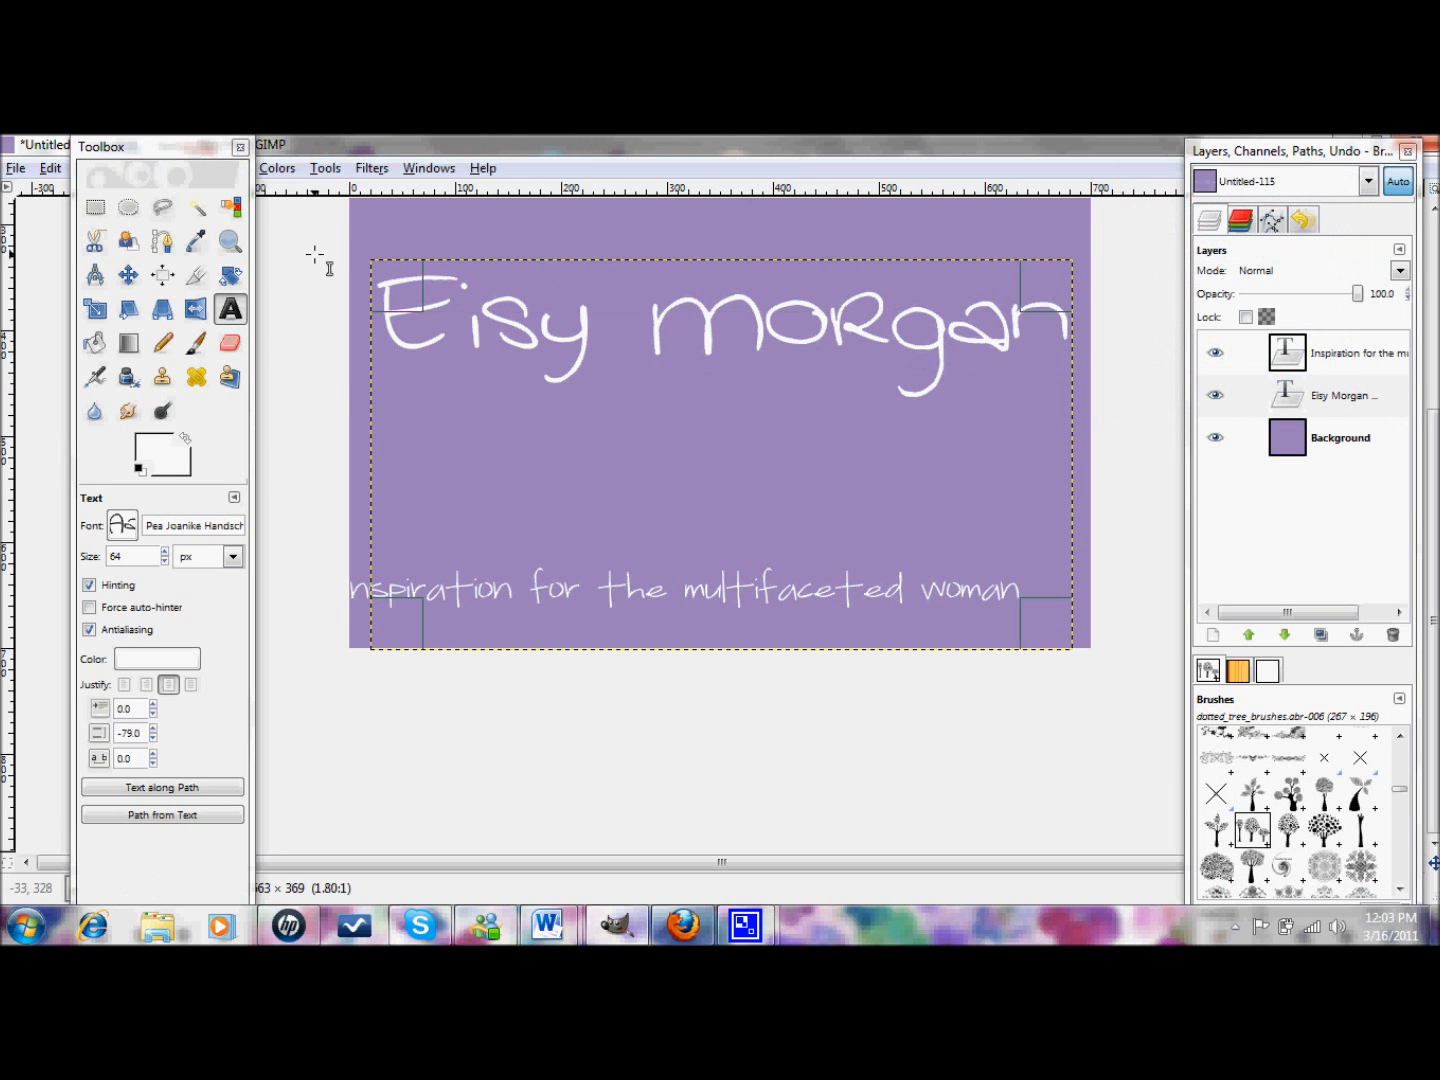
pyautogui.click(102, 149)
pyautogui.moveTo(101, 150); pyautogui.dragTo(59, 232)
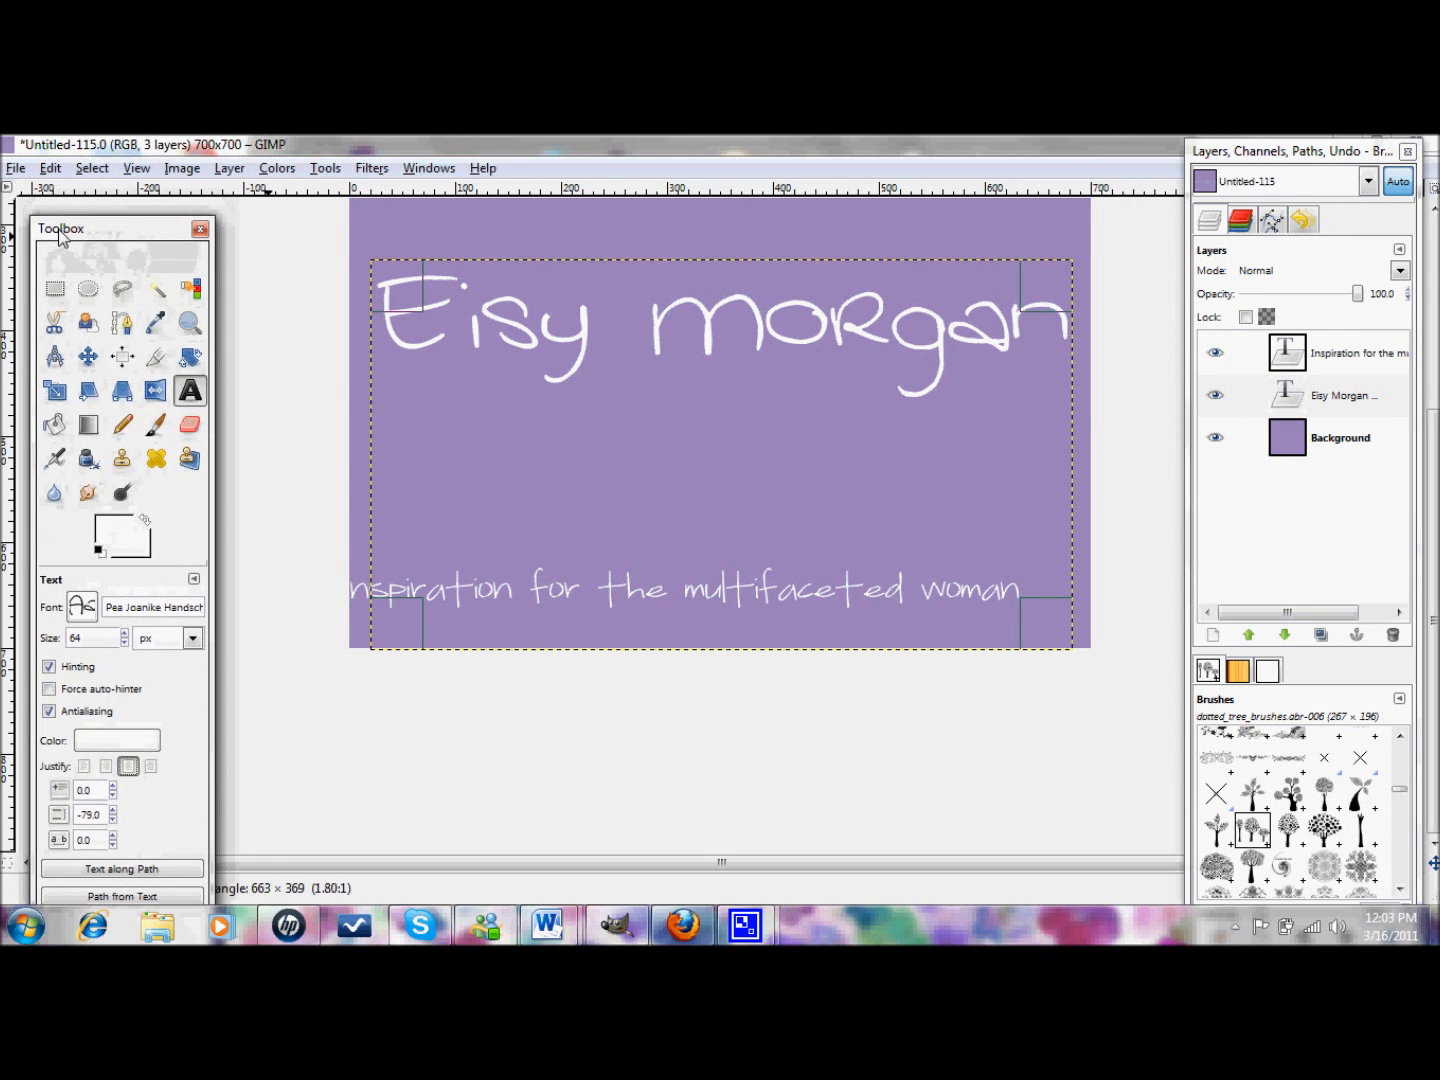
# - Open the first sunset JPG from the Northern Ireland folder as a new layer
pyautogui.click(16, 169)
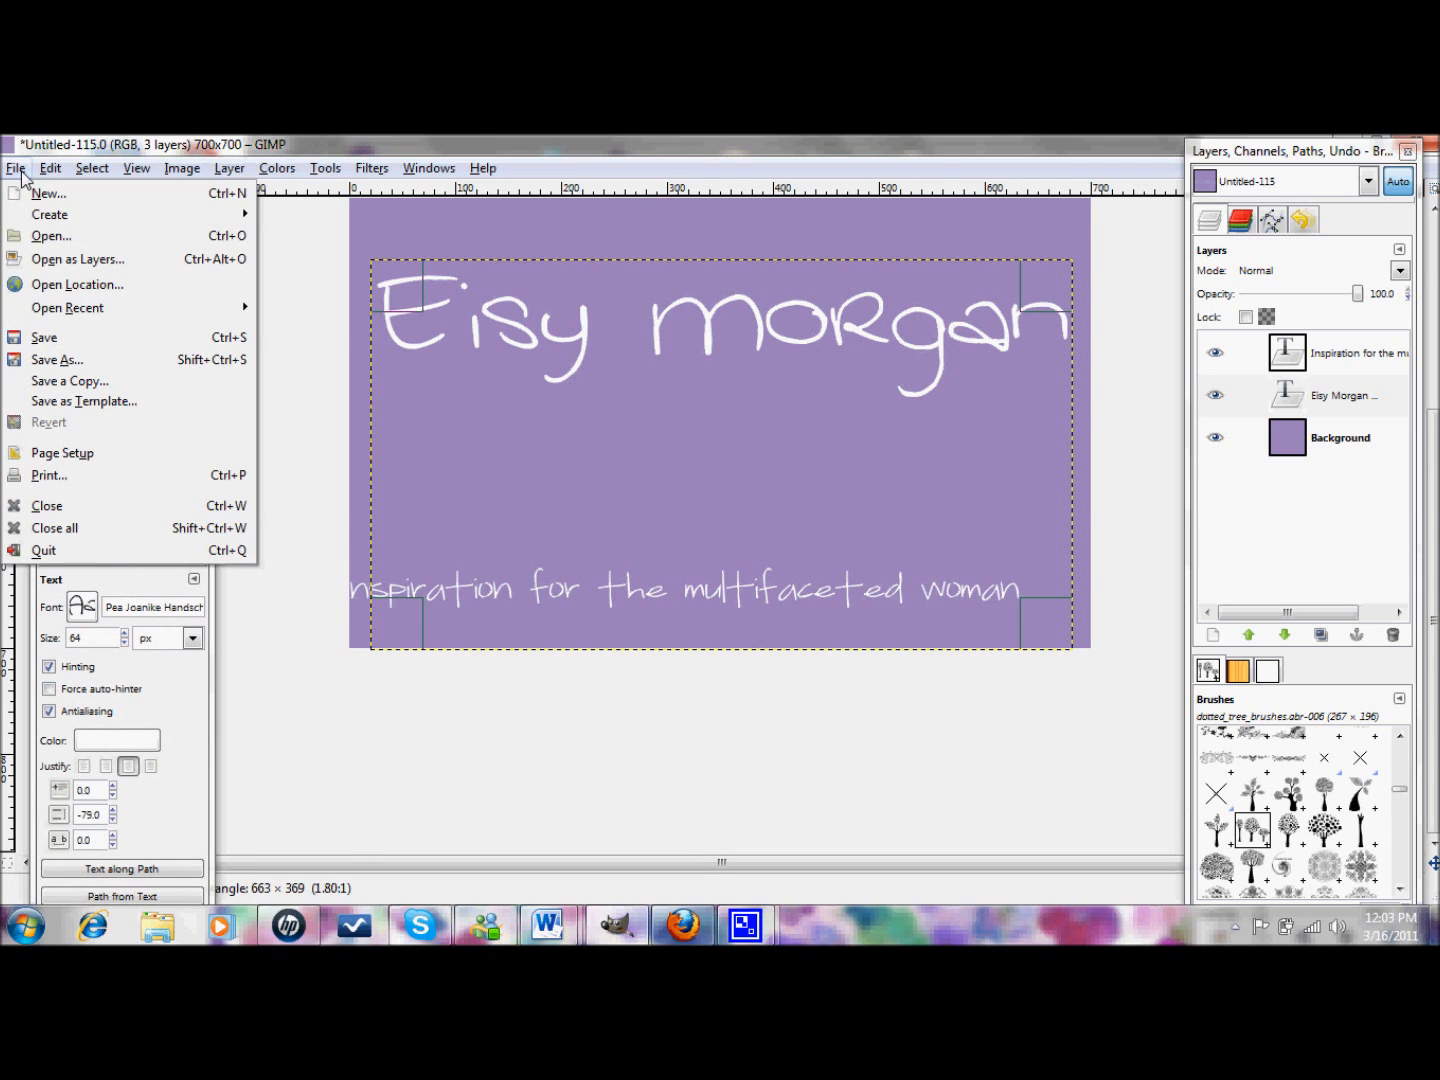
pyautogui.click(72, 260)
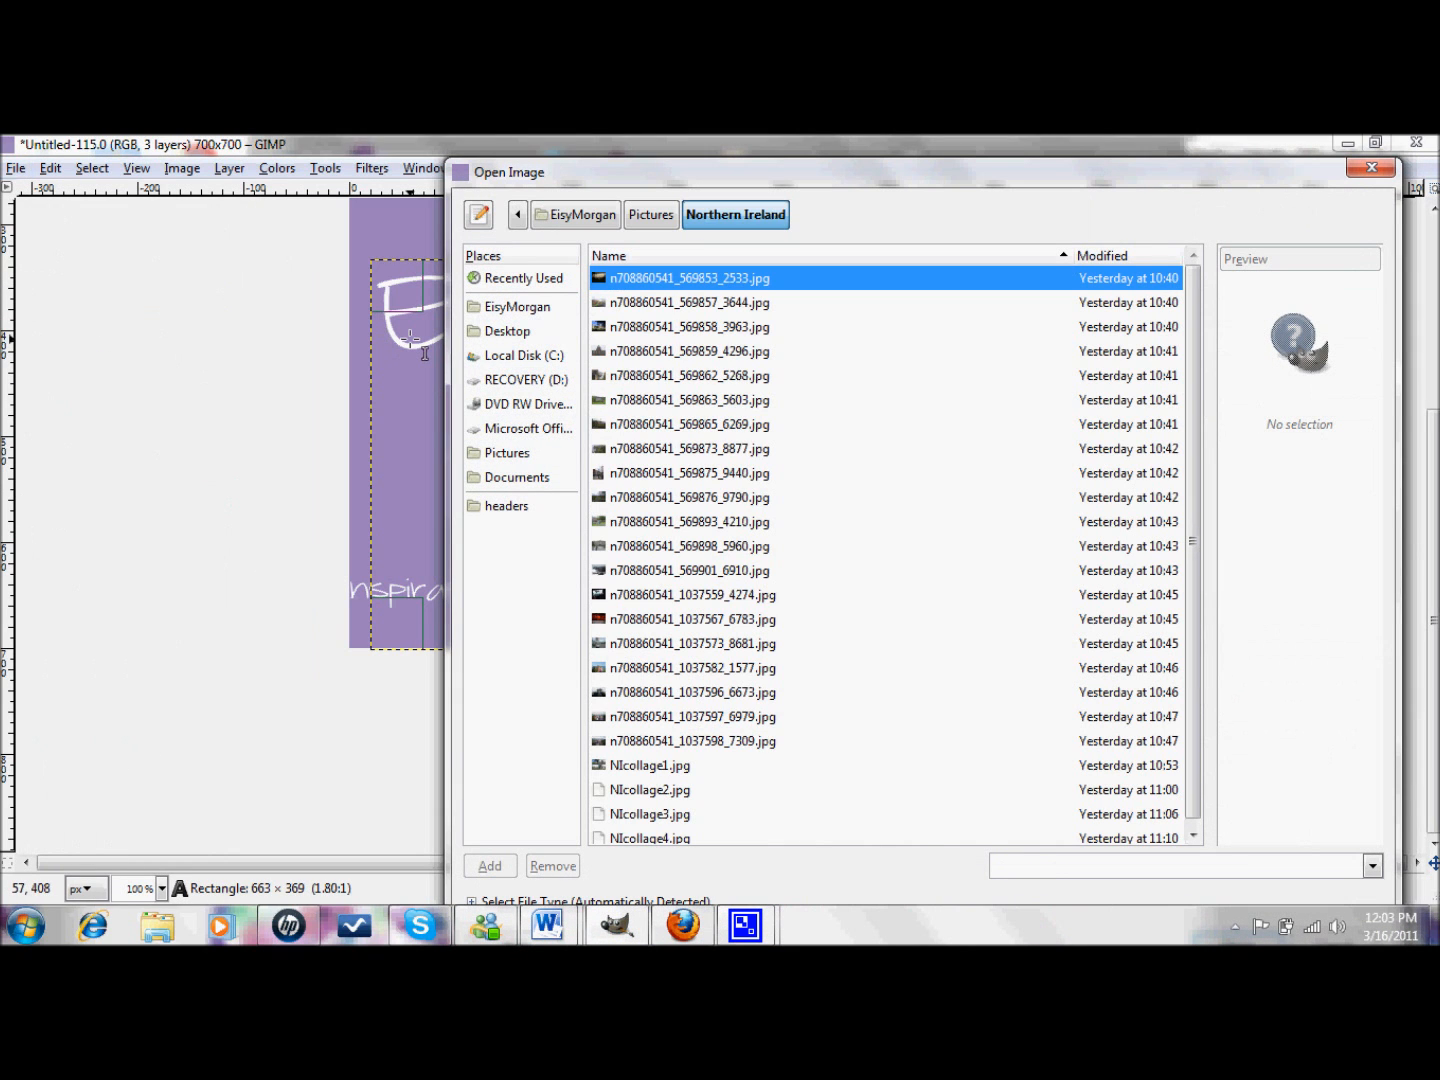
pyautogui.doubleClick(705, 281)
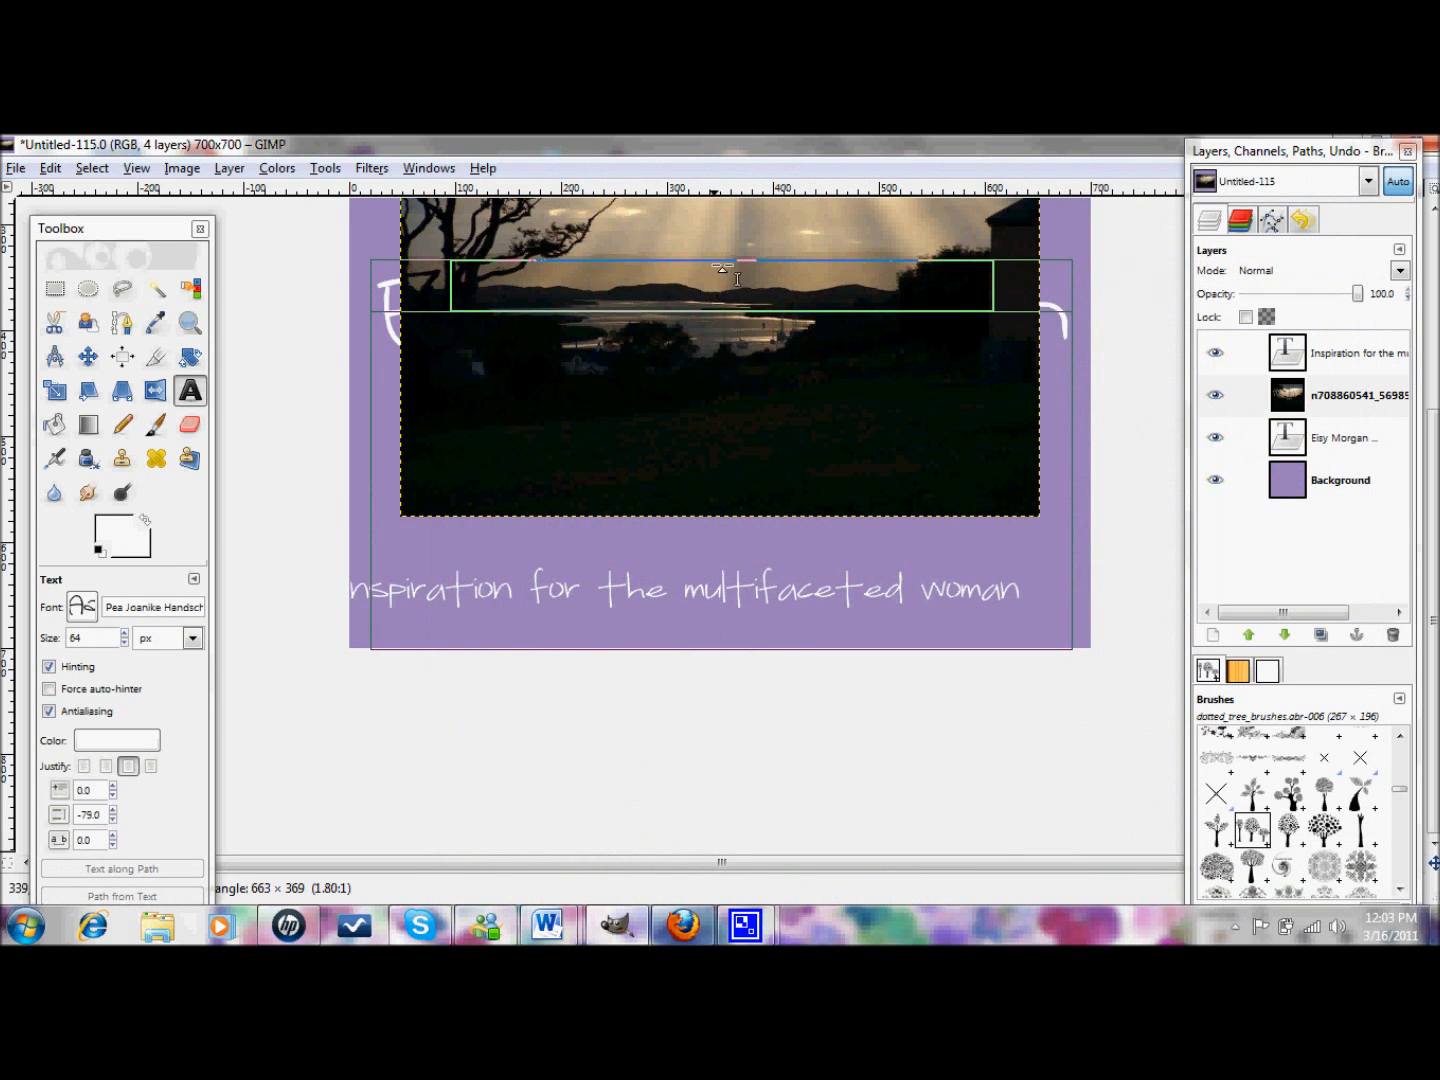
pyautogui.scroll(3, 720, 520)
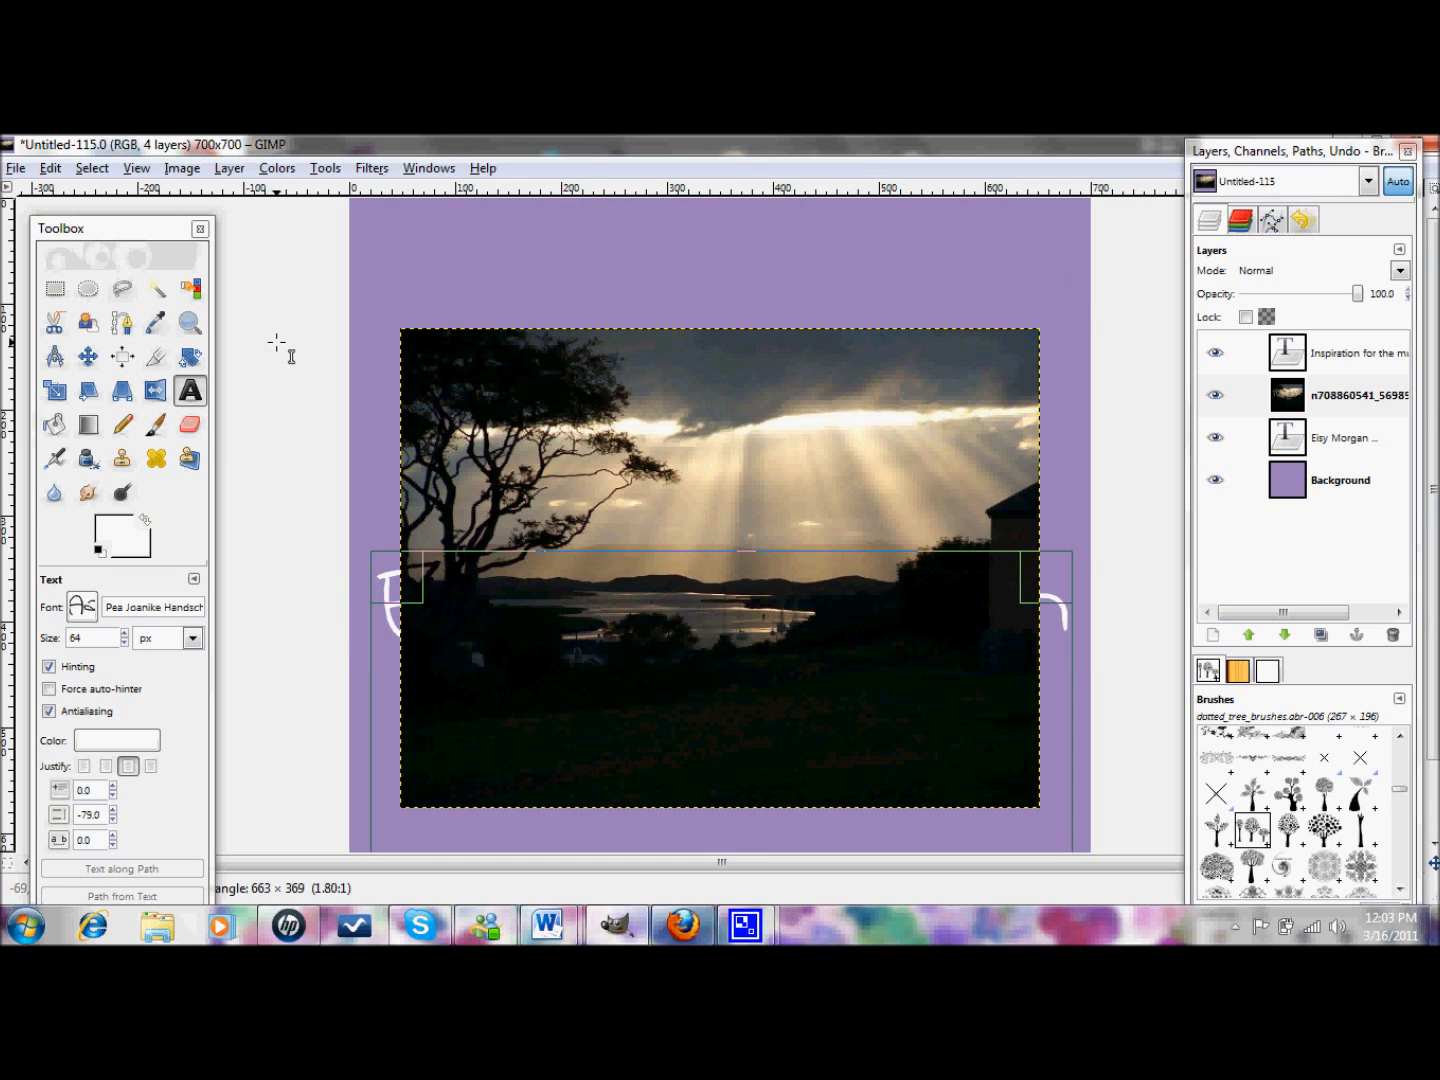
pyautogui.click(85, 360)
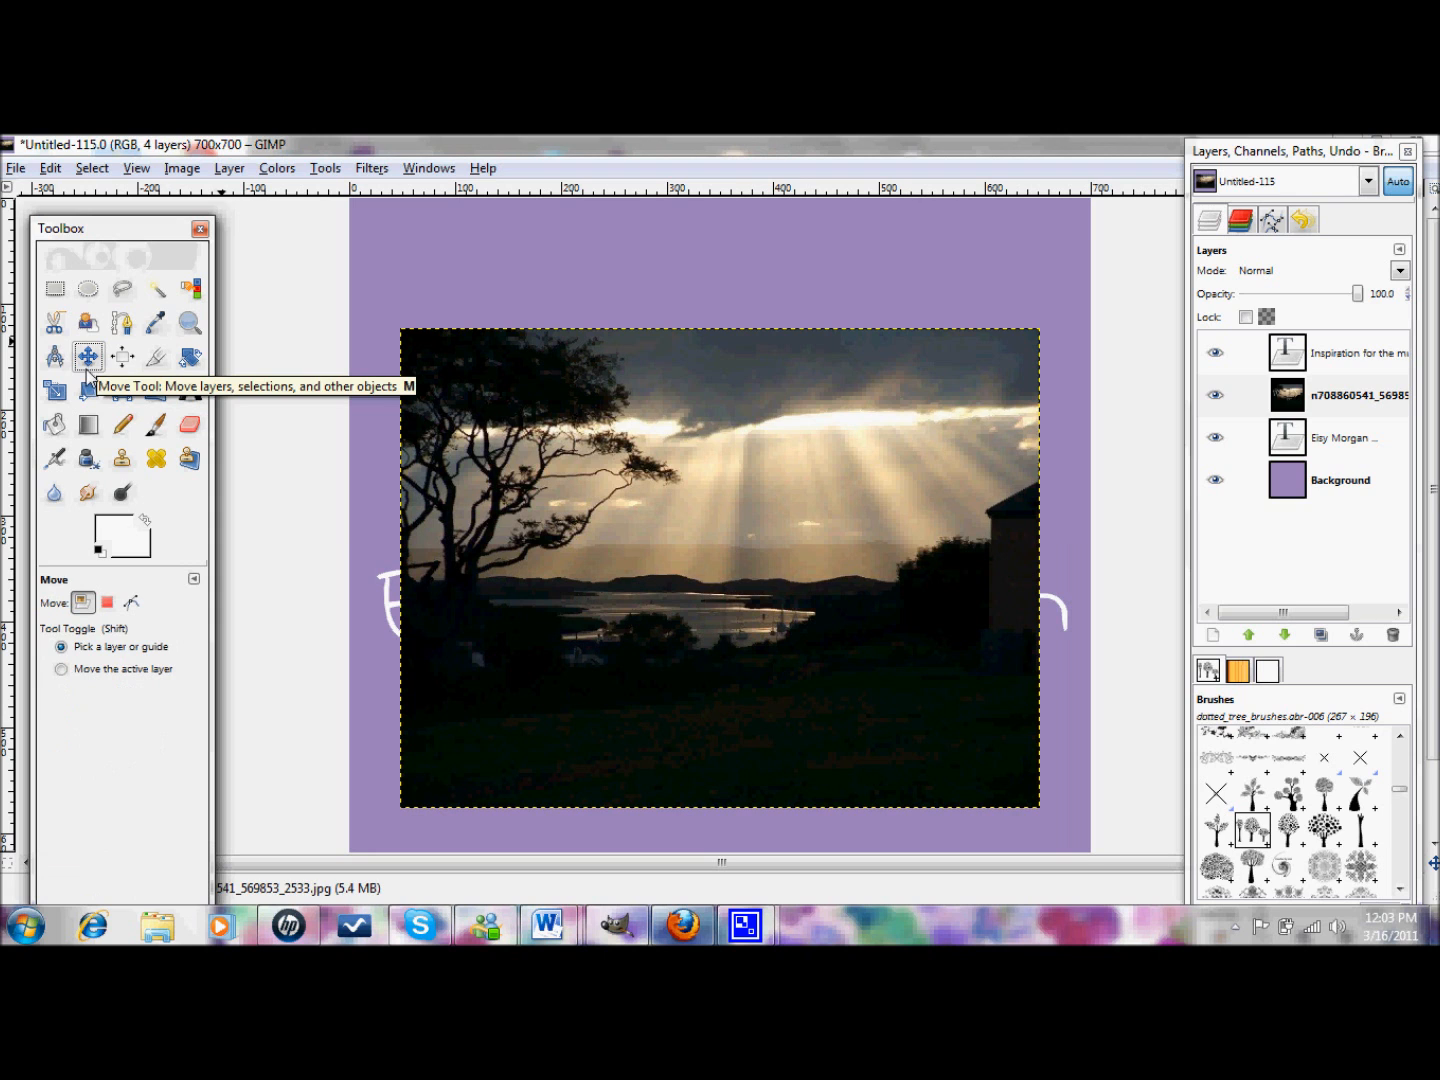
# - Reposition the sunset photo layer on the banner with the Move tool
pyautogui.moveTo(620, 456); pyautogui.dragTo(646, 355)
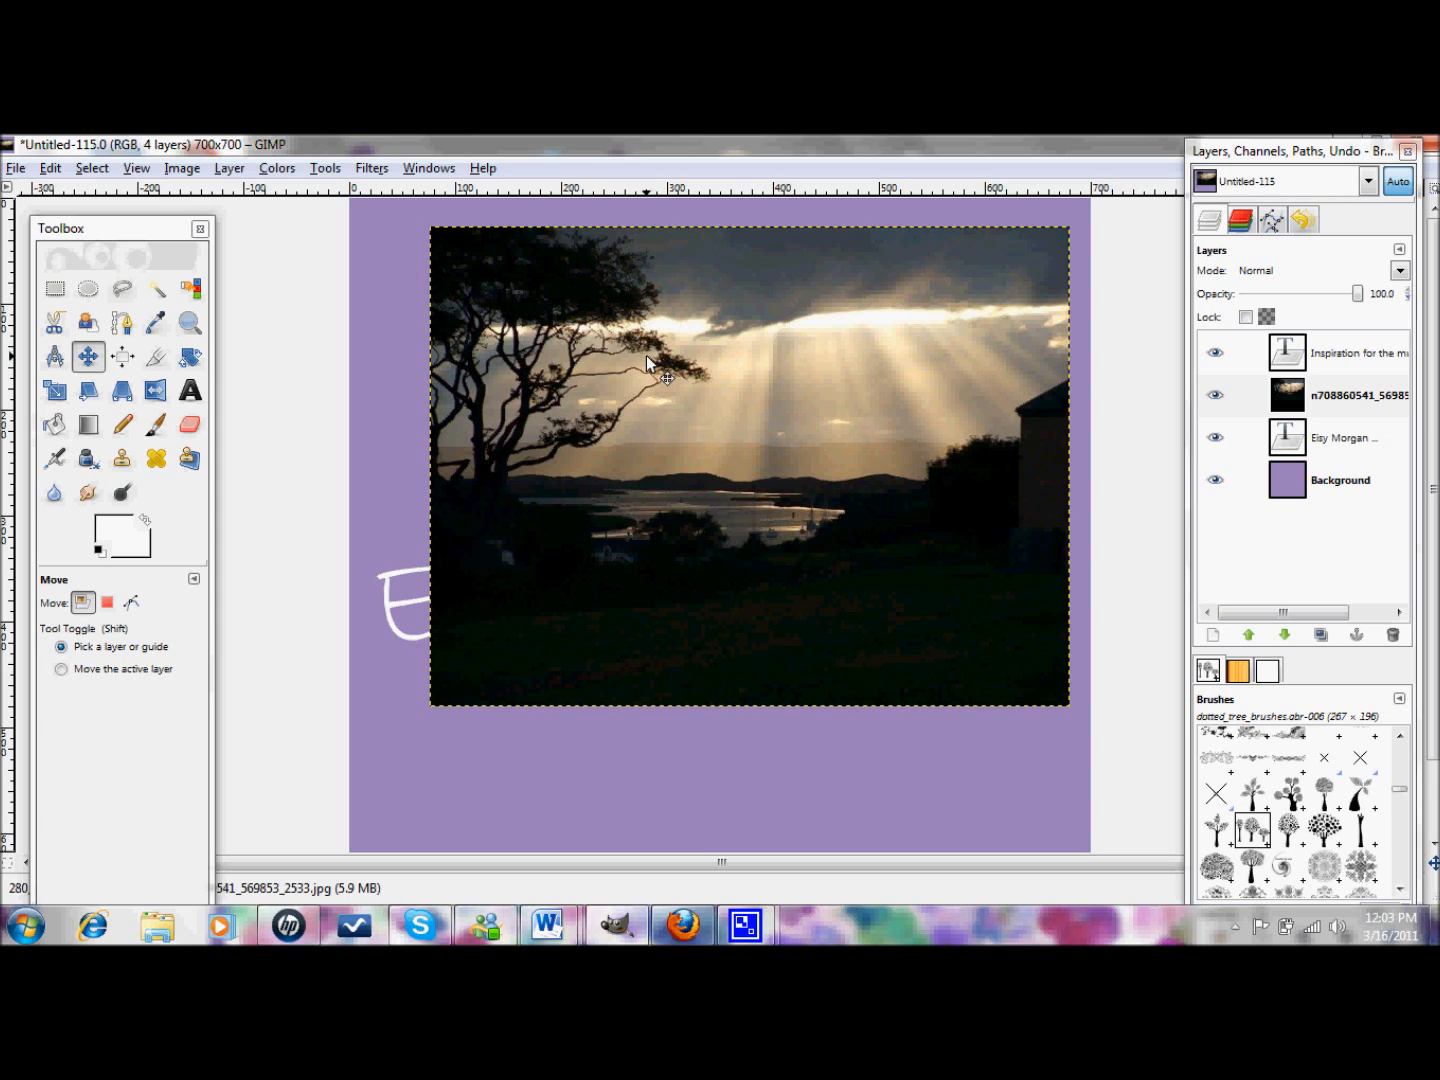
pyautogui.click(190, 392)
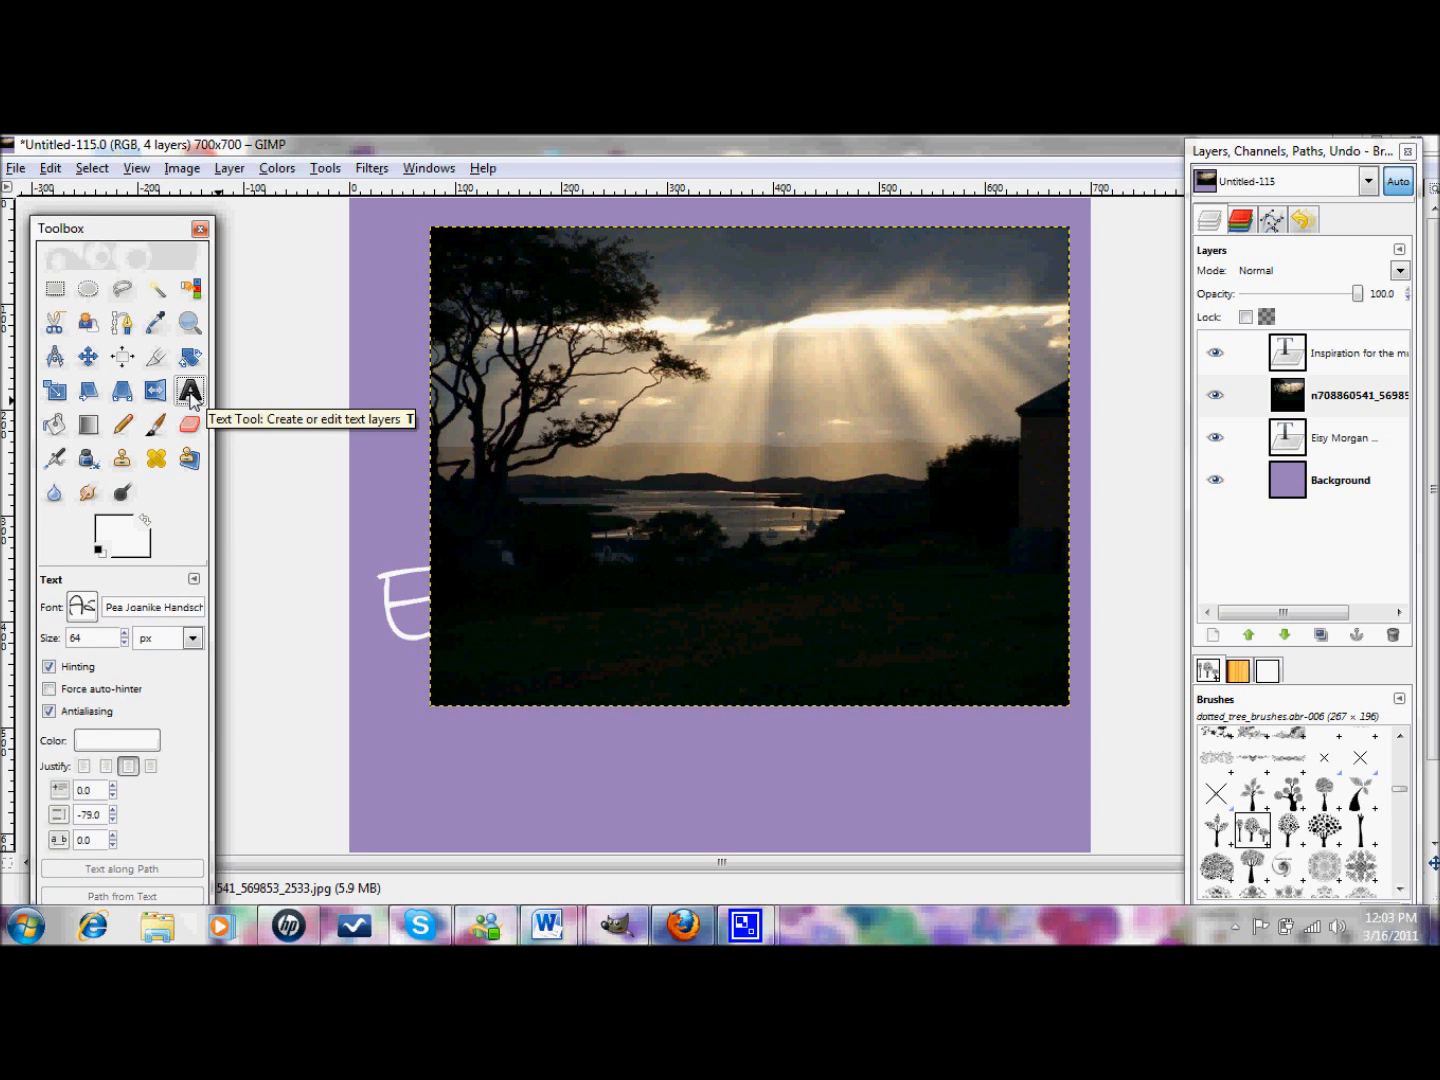
pyautogui.click(93, 362)
pyautogui.moveTo(700, 473); pyautogui.dragTo(628, 604)
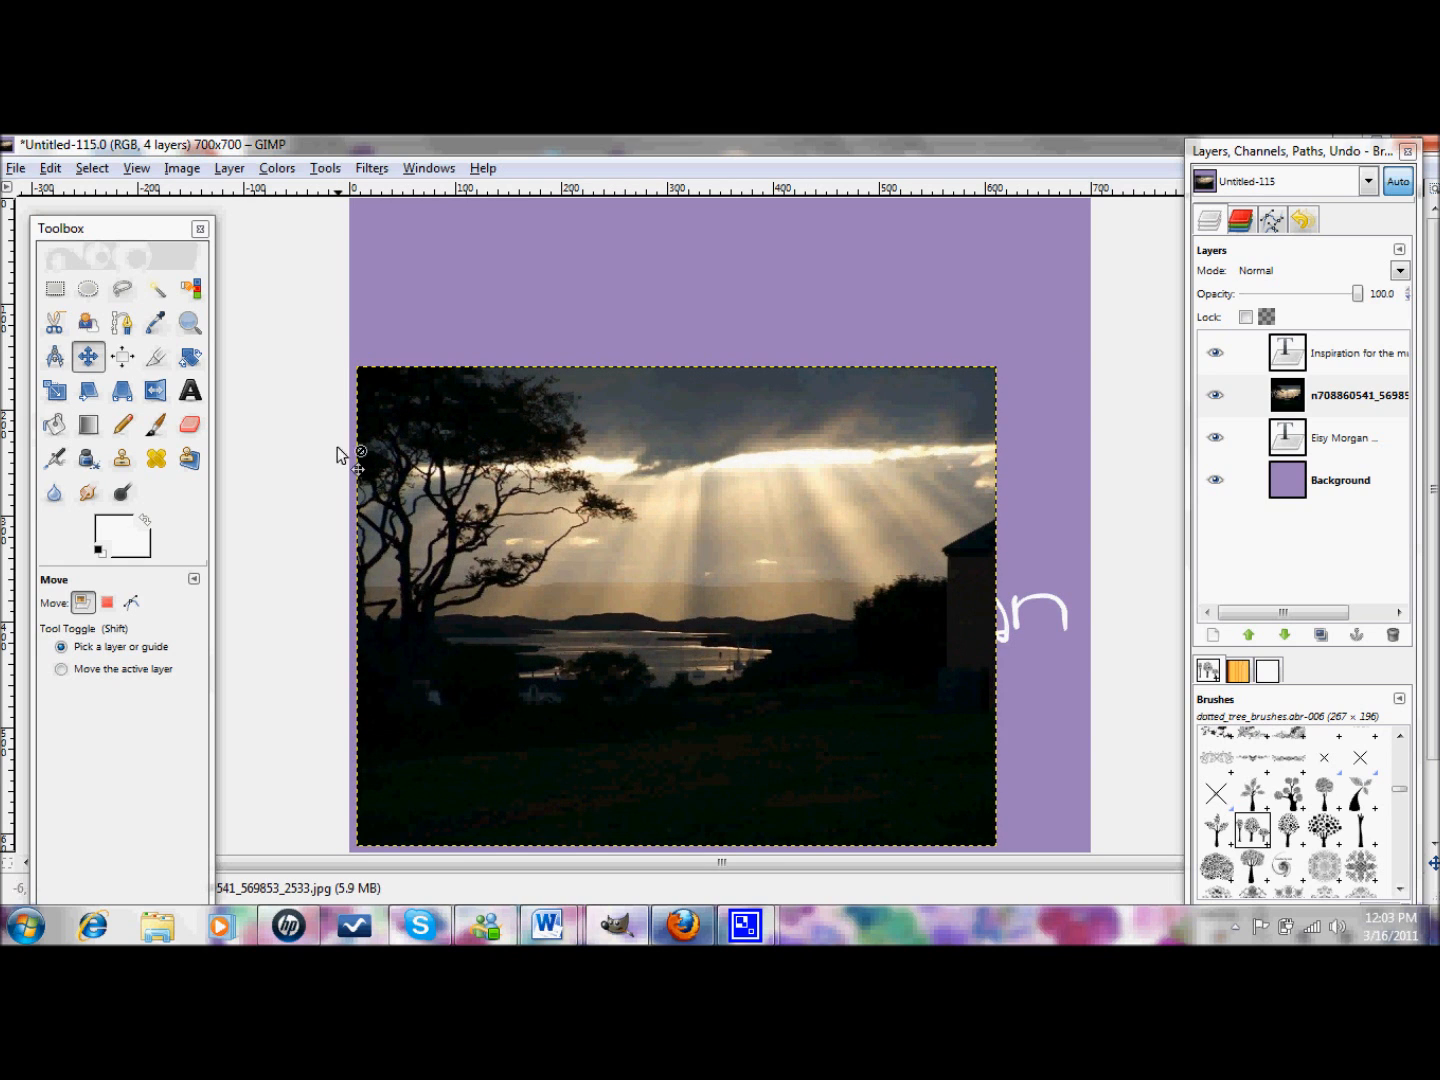
# - Scale the sunset photo down to about 311×236 px, cancelling an accidental second resize
pyautogui.click(56, 391)
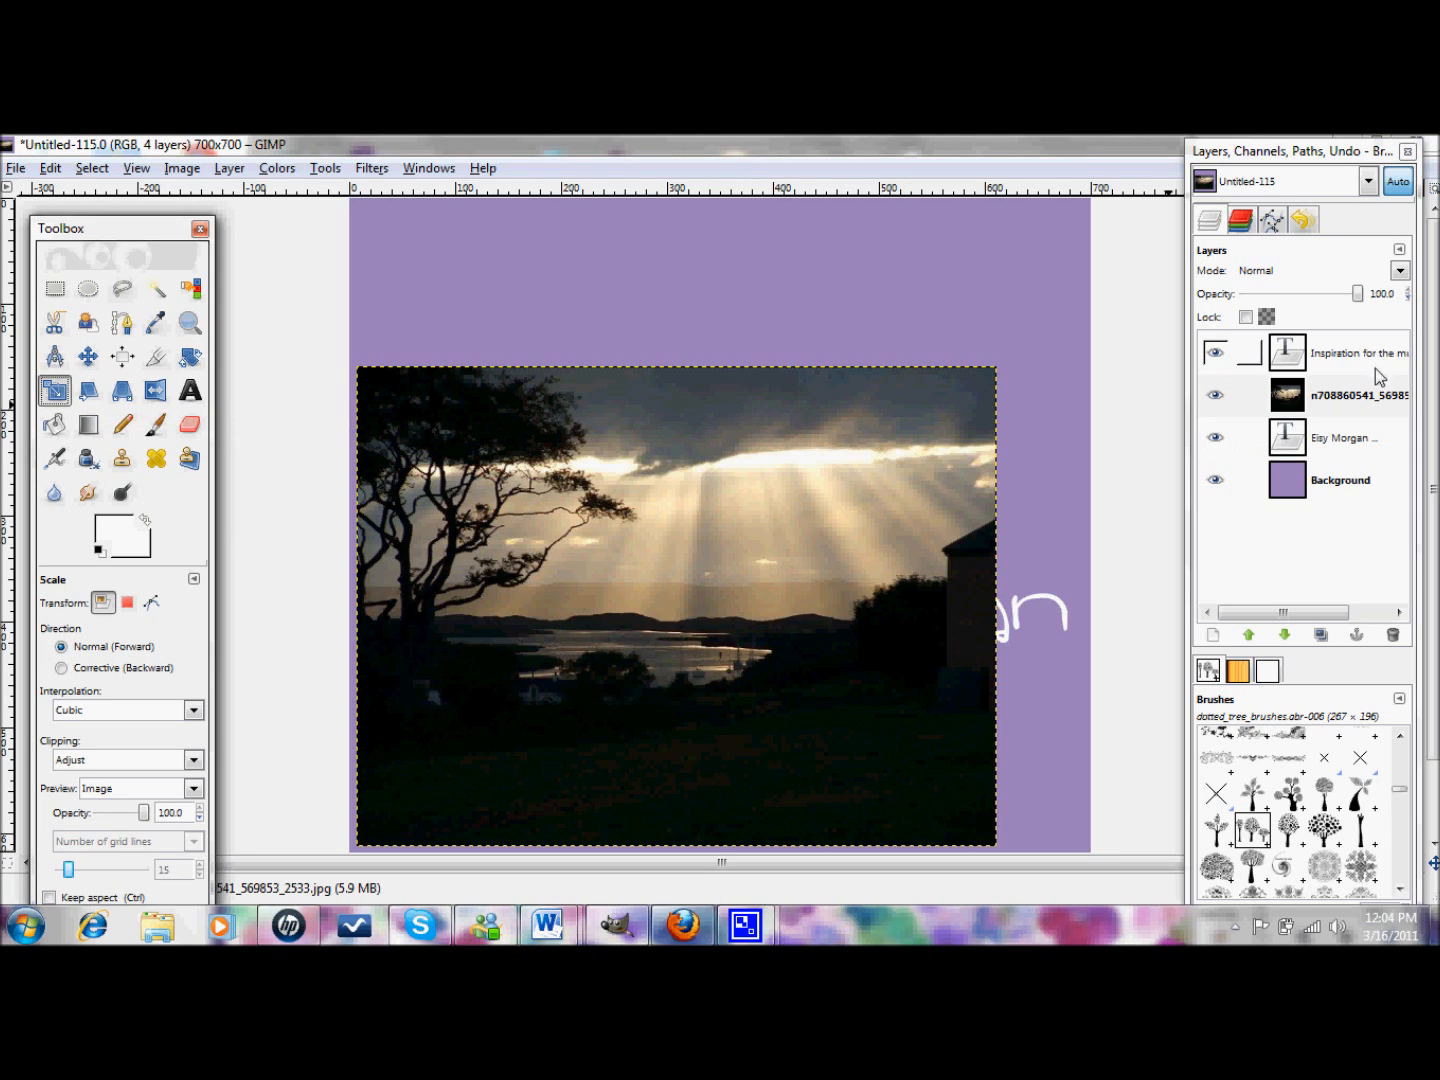
pyautogui.click(974, 394)
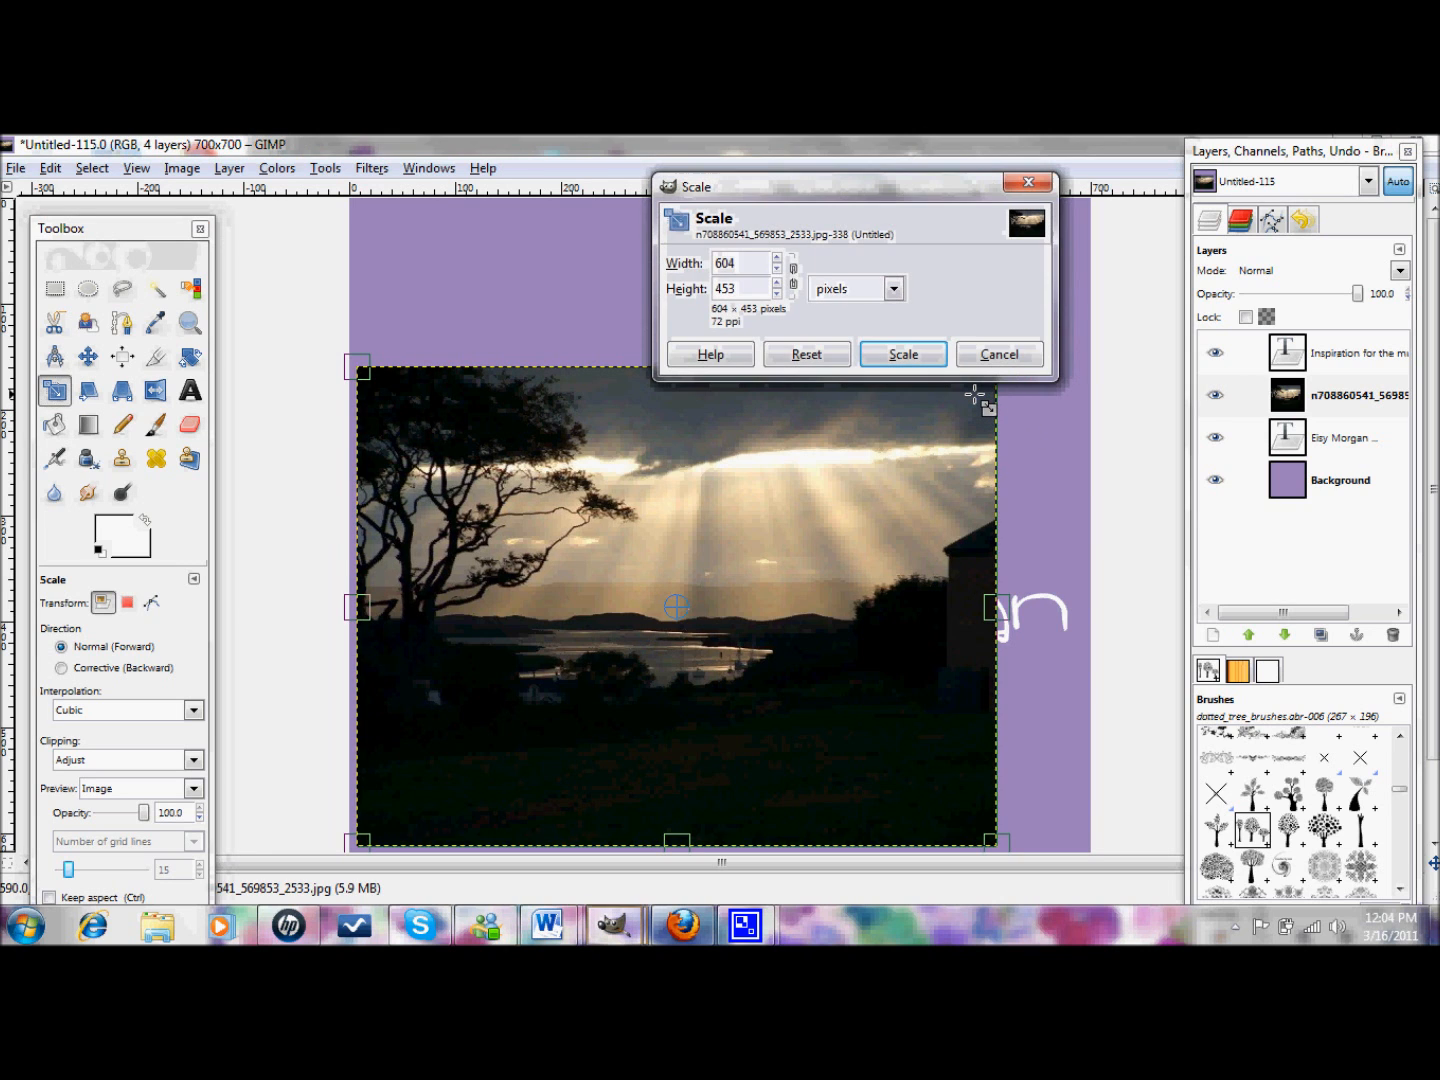
pyautogui.moveTo(975, 393); pyautogui.dragTo(658, 618)
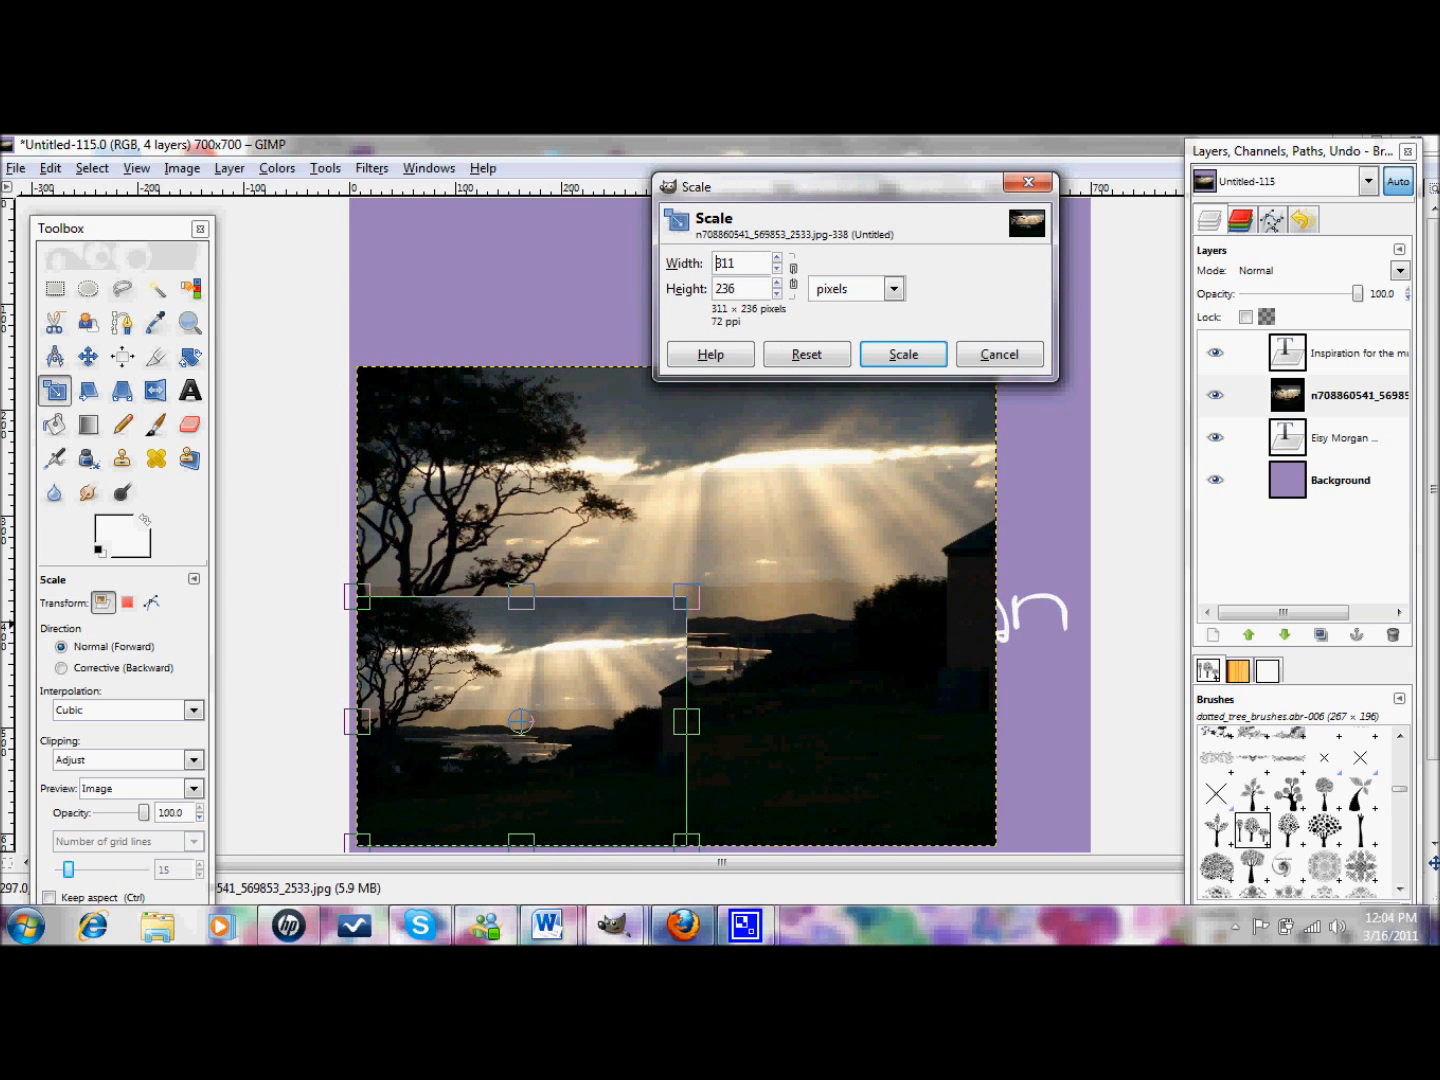
pyautogui.click(904, 354)
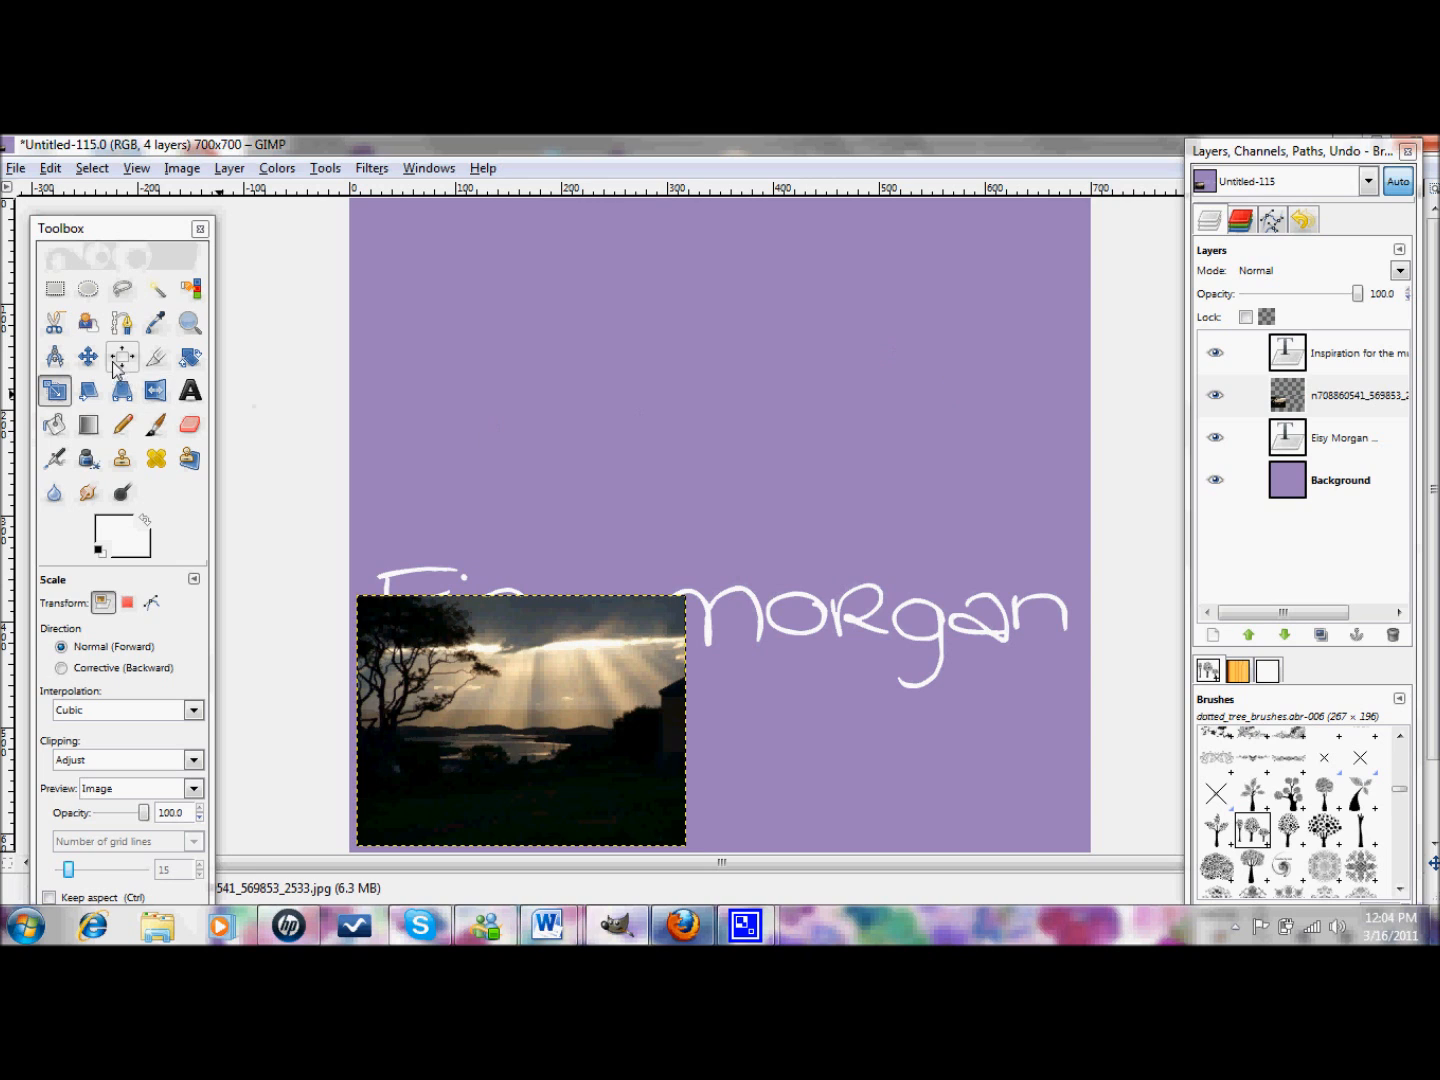
pyautogui.click(526, 720)
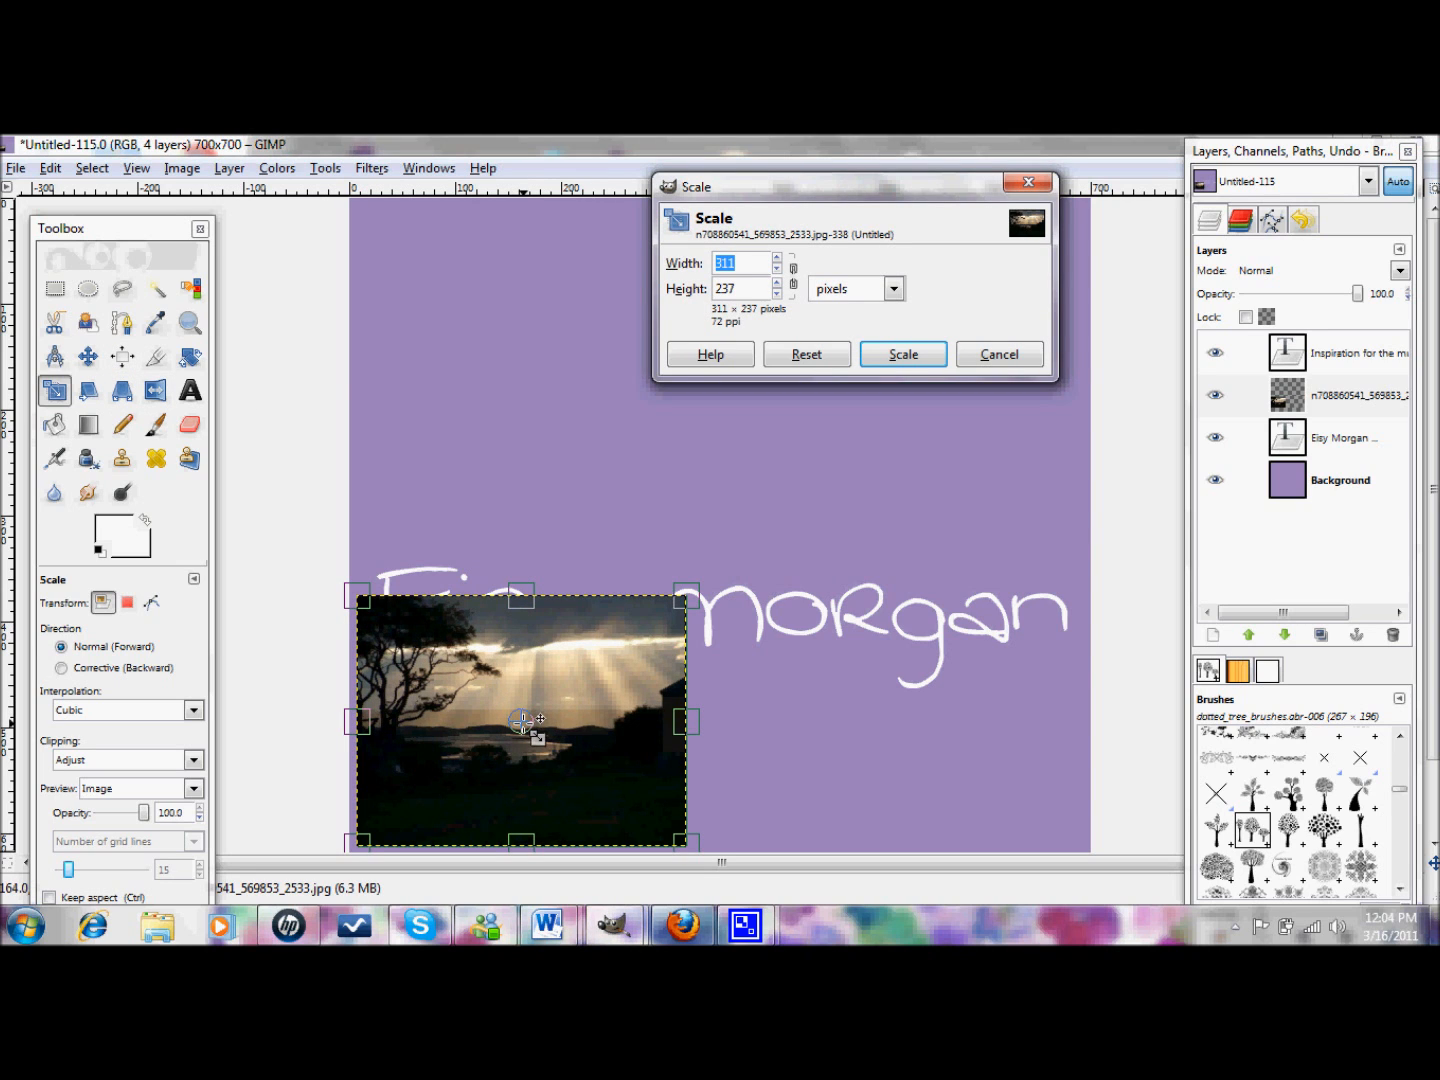
pyautogui.moveTo(522, 720); pyautogui.dragTo(529, 347)
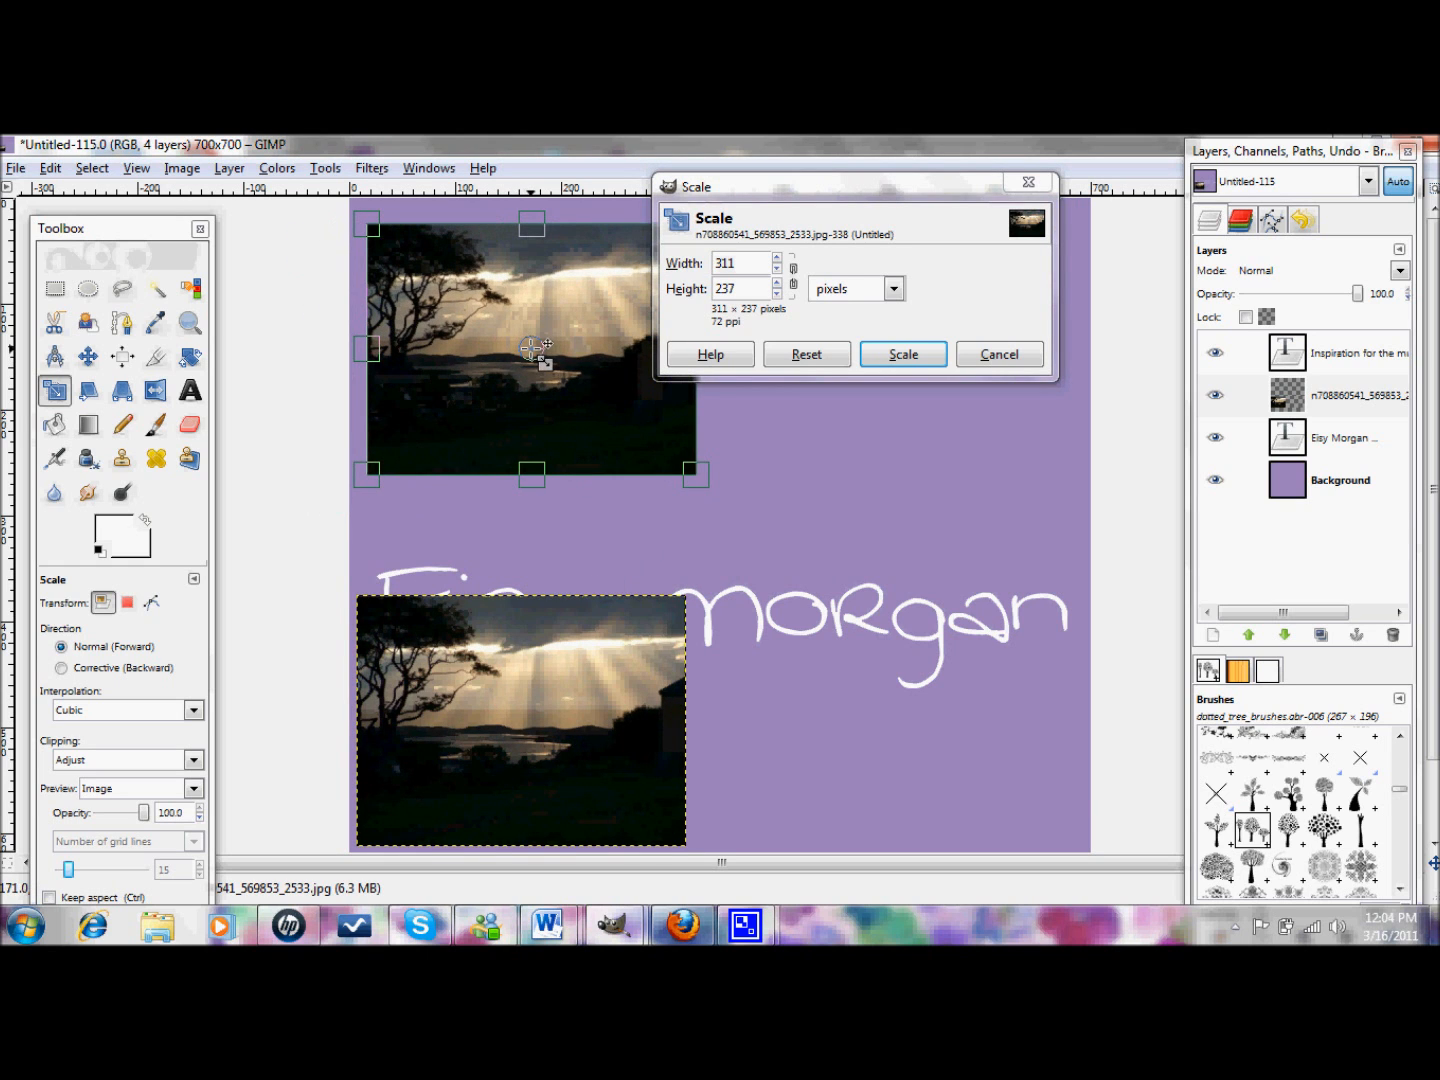
pyautogui.click(982, 356)
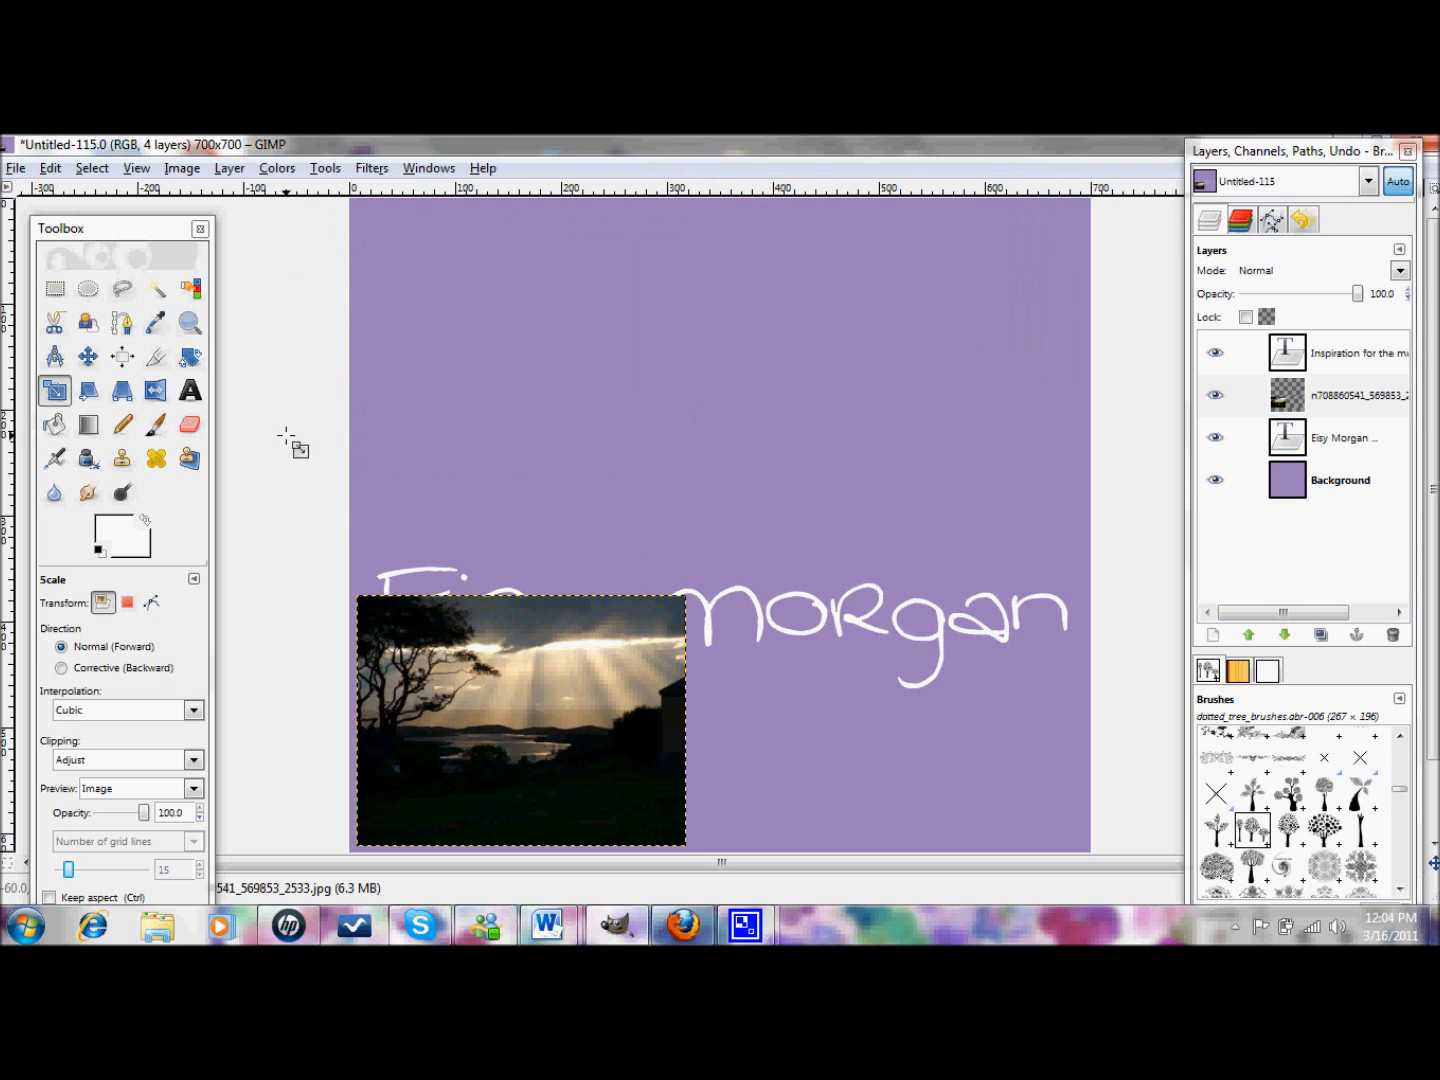
pyautogui.click(86, 360)
pyautogui.moveTo(471, 688); pyautogui.dragTo(478, 314)
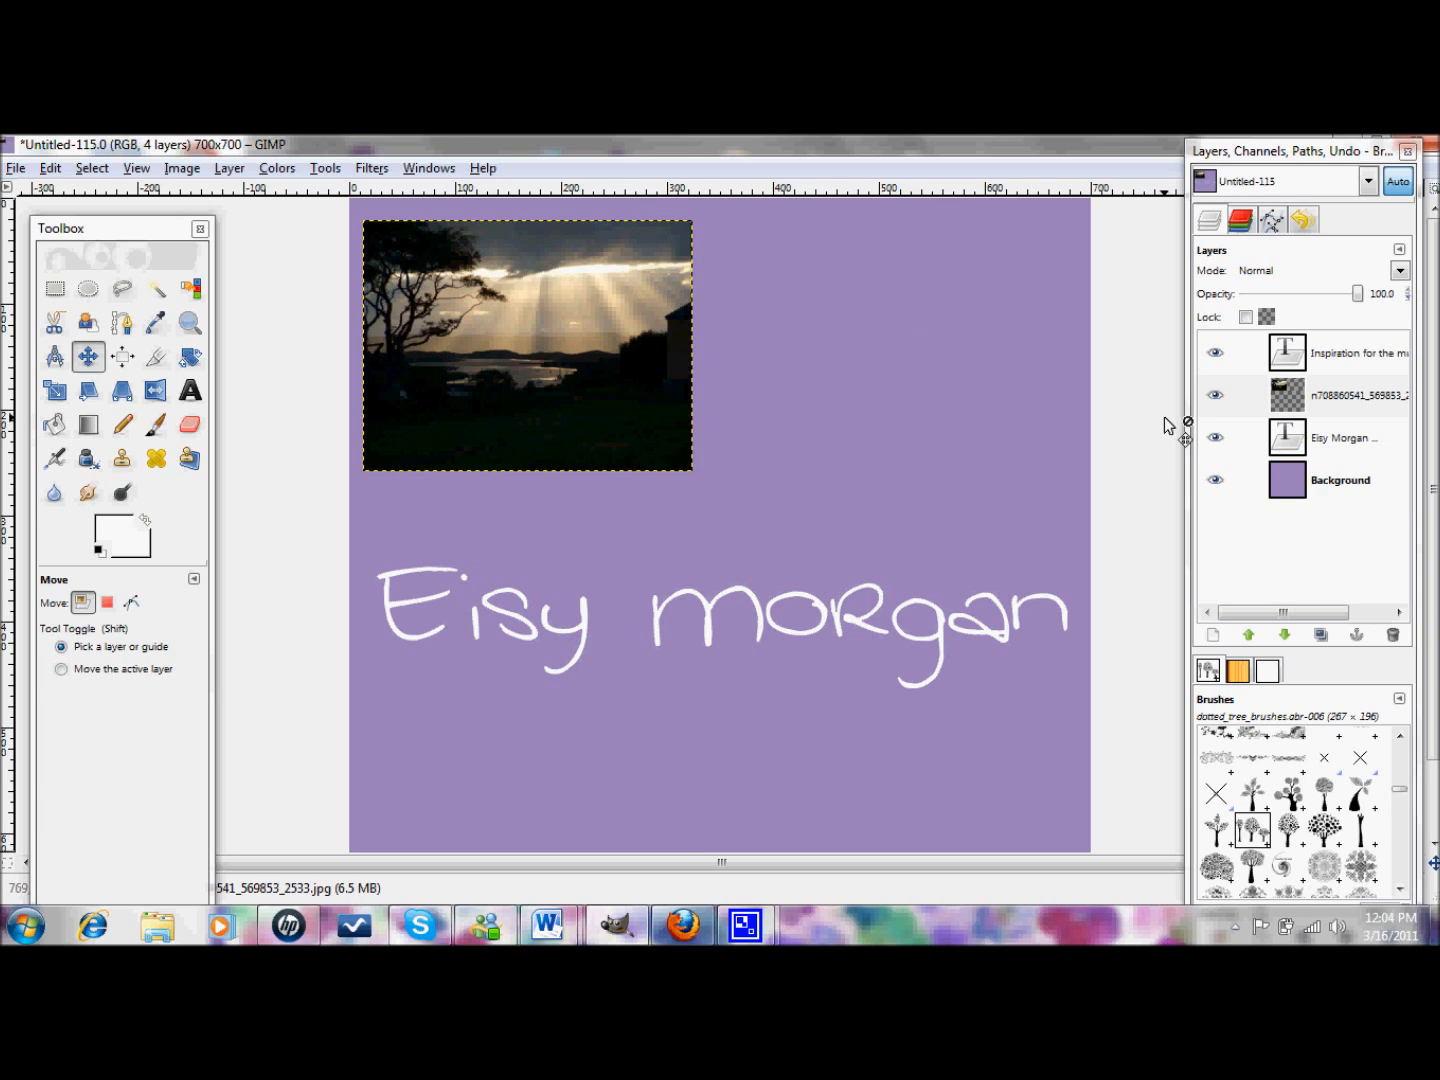
pyautogui.click(1332, 455)
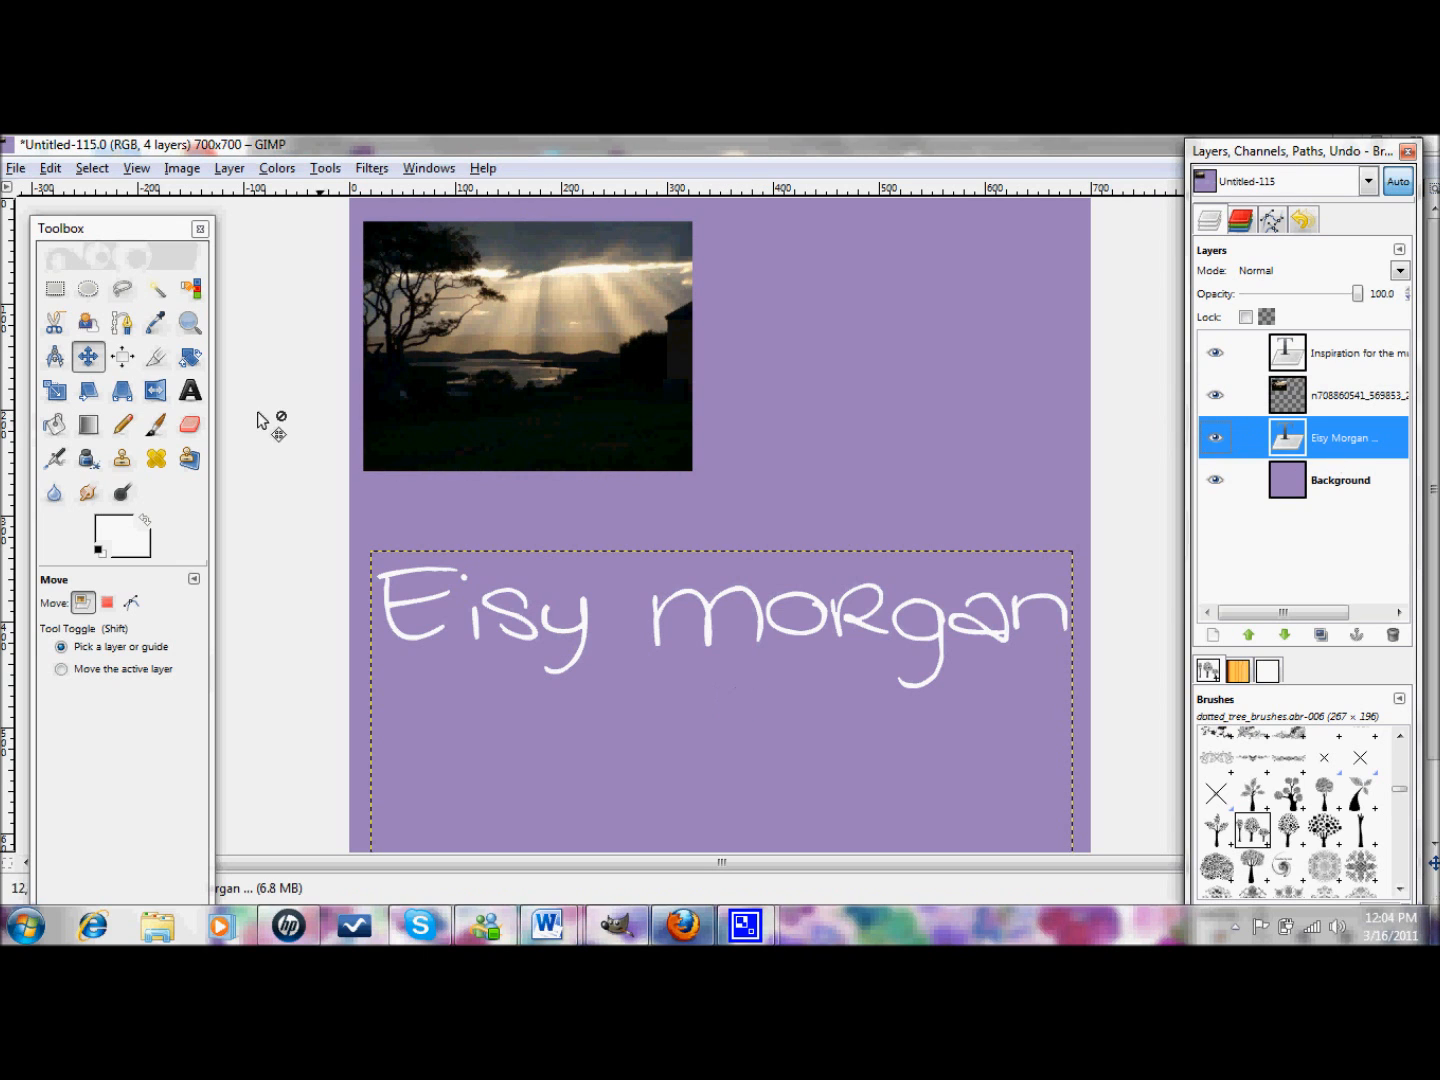
pyautogui.click(187, 391)
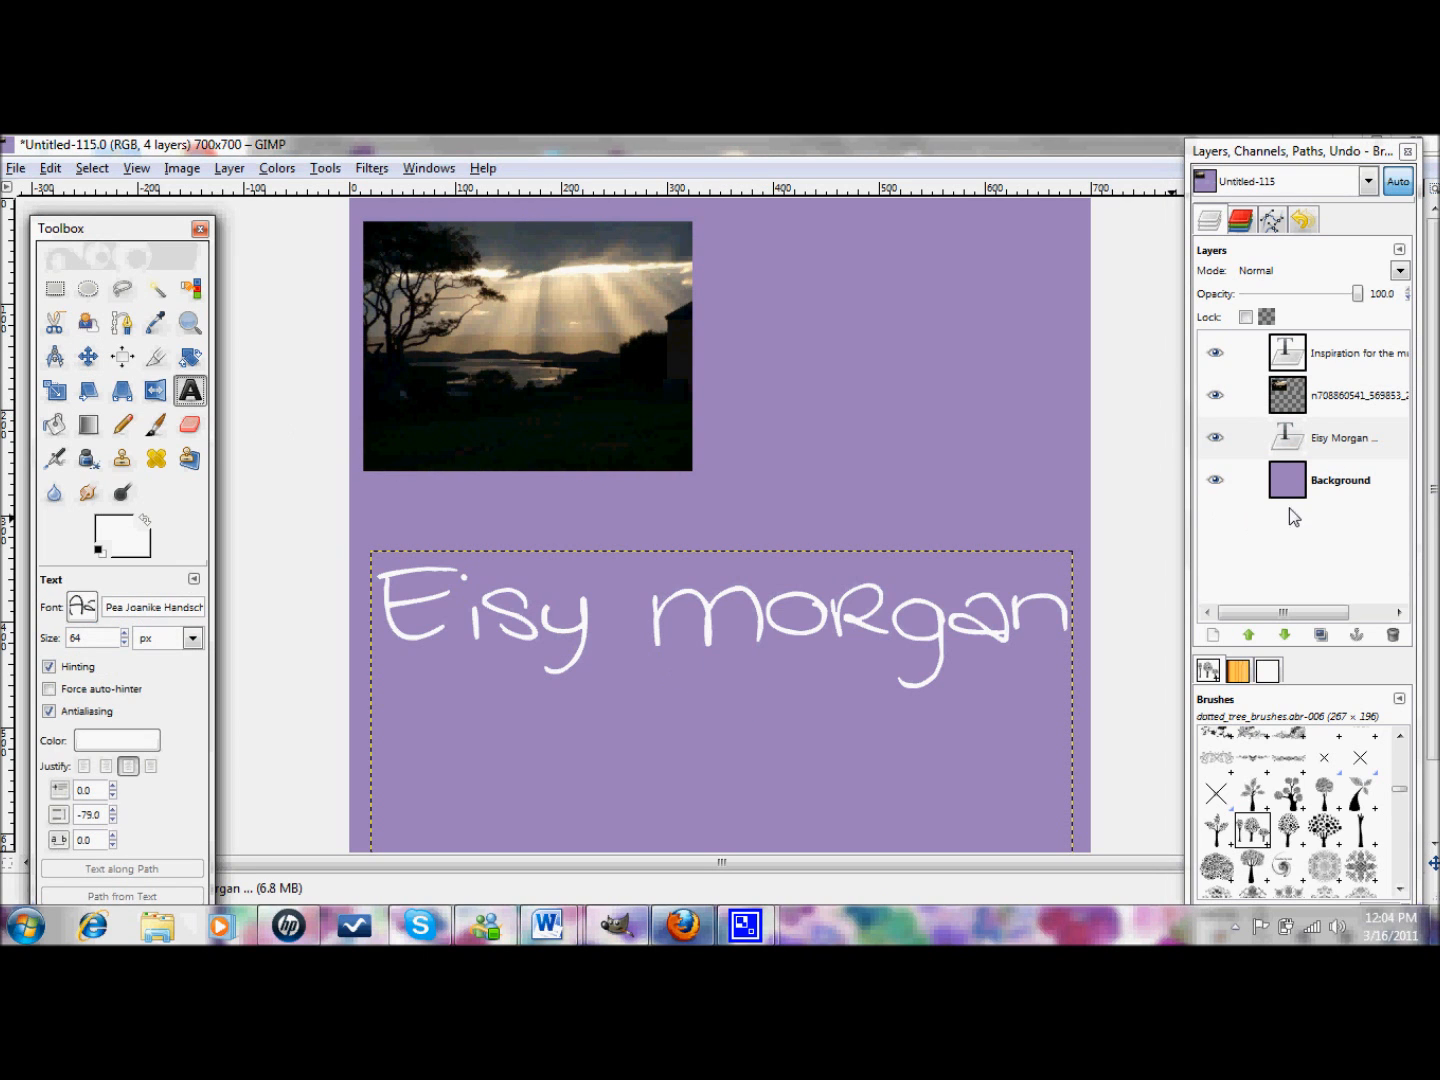
pyautogui.click(1345, 437)
pyautogui.click(787, 703)
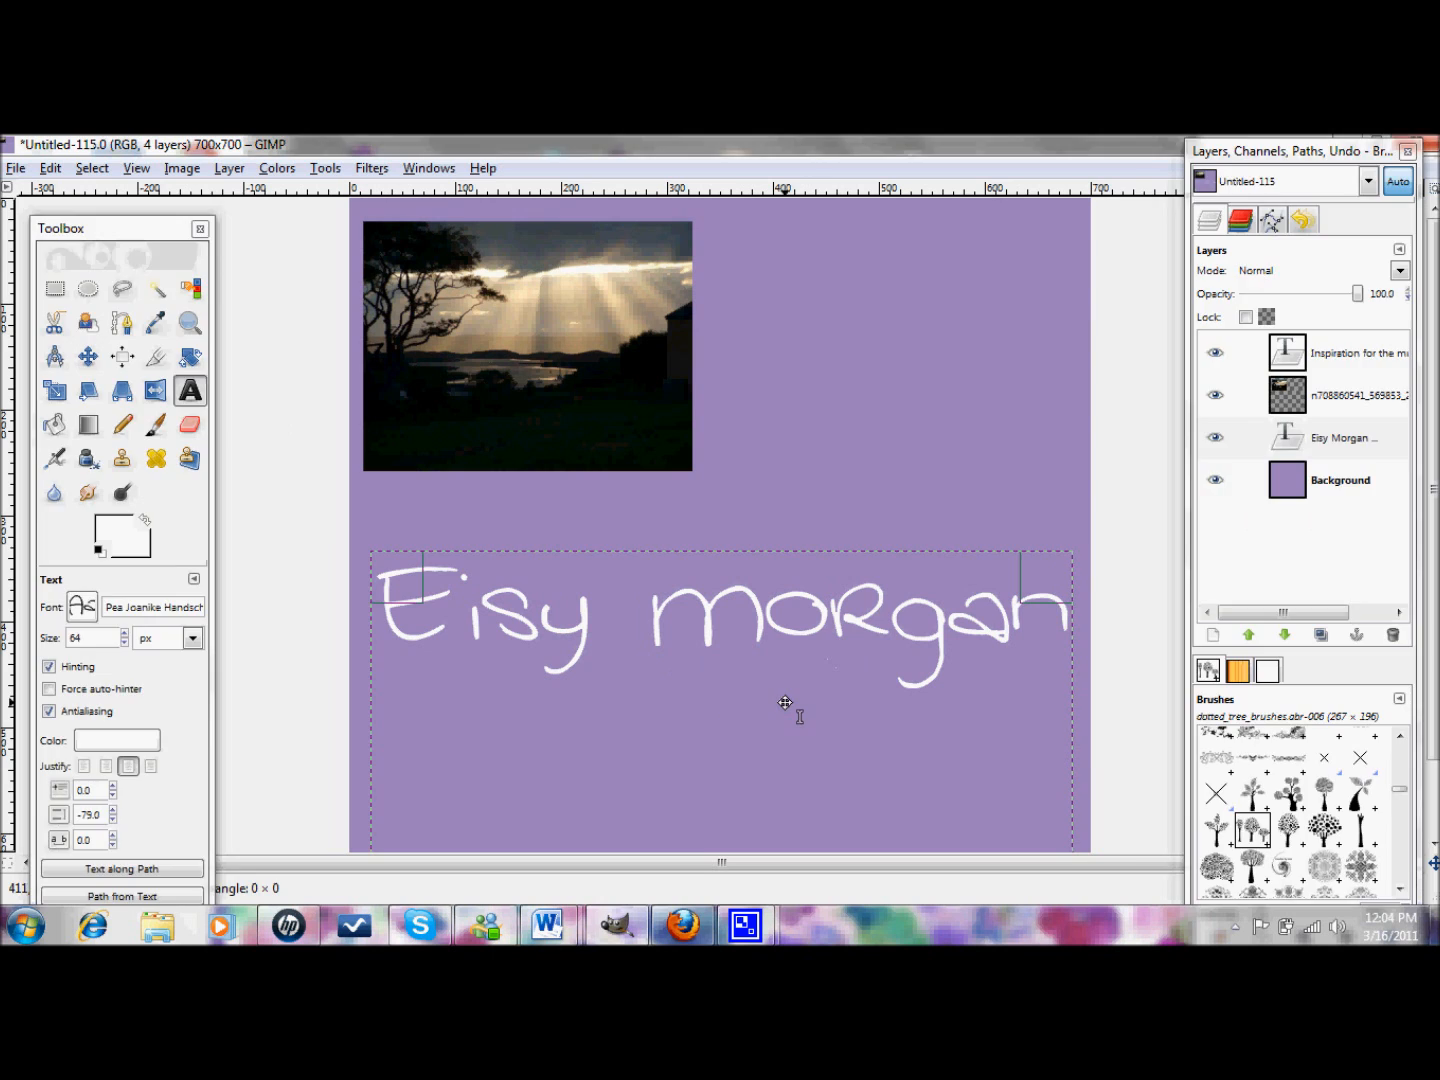
pyautogui.moveTo(837, 503); pyautogui.dragTo(803, 399)
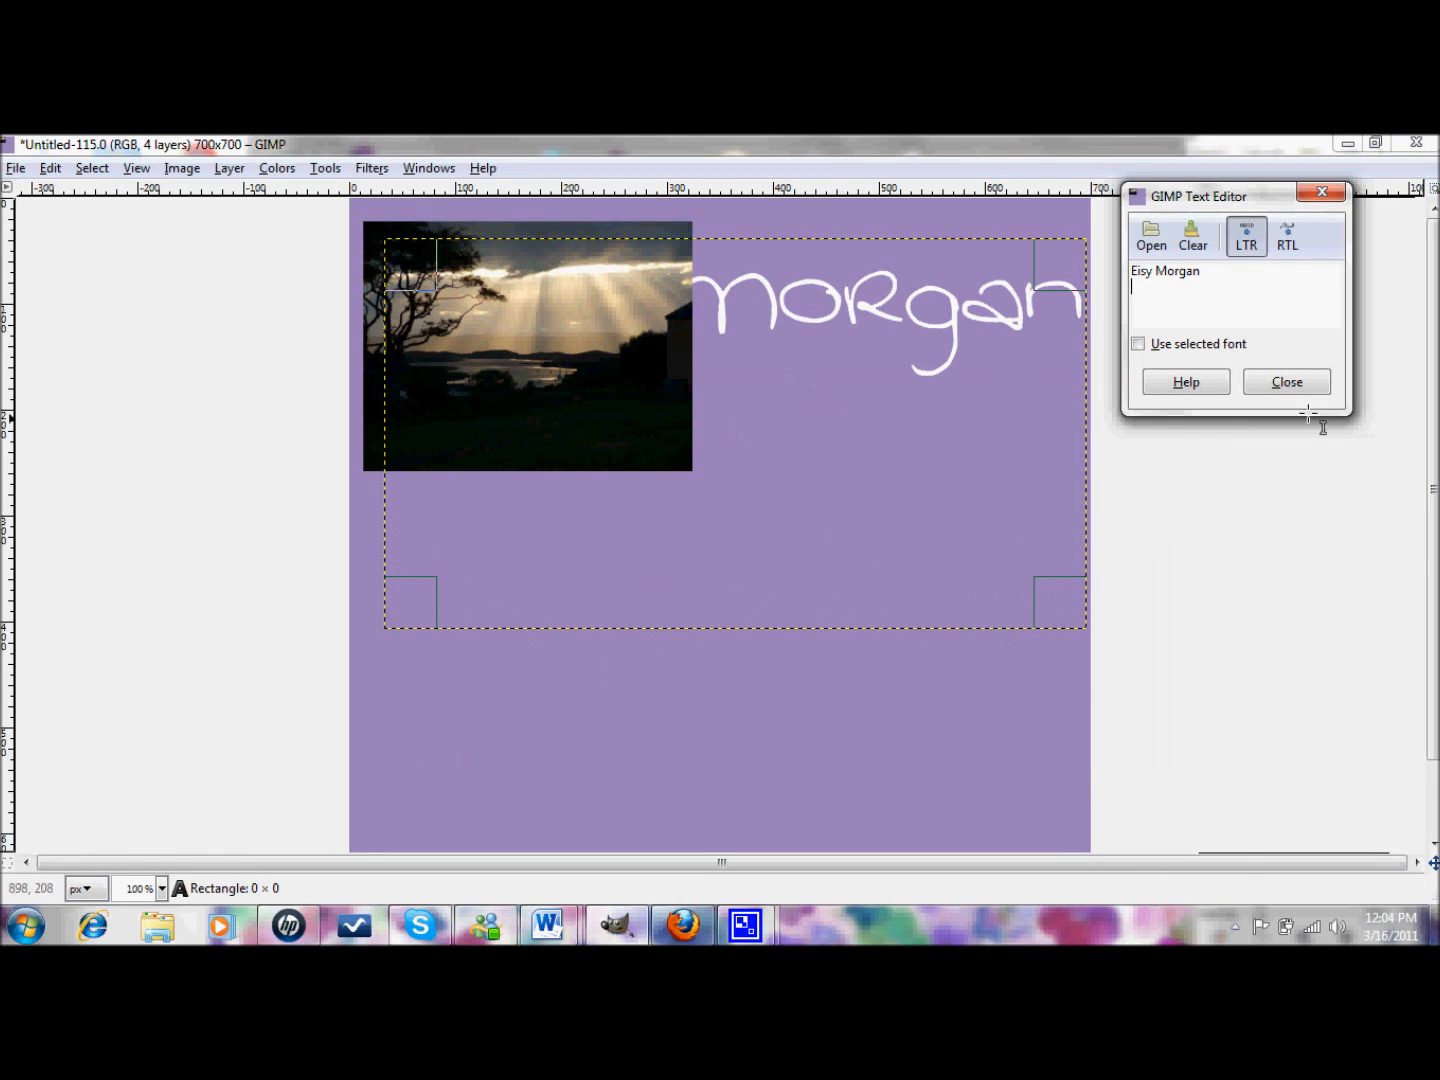
pyautogui.click(1287, 382)
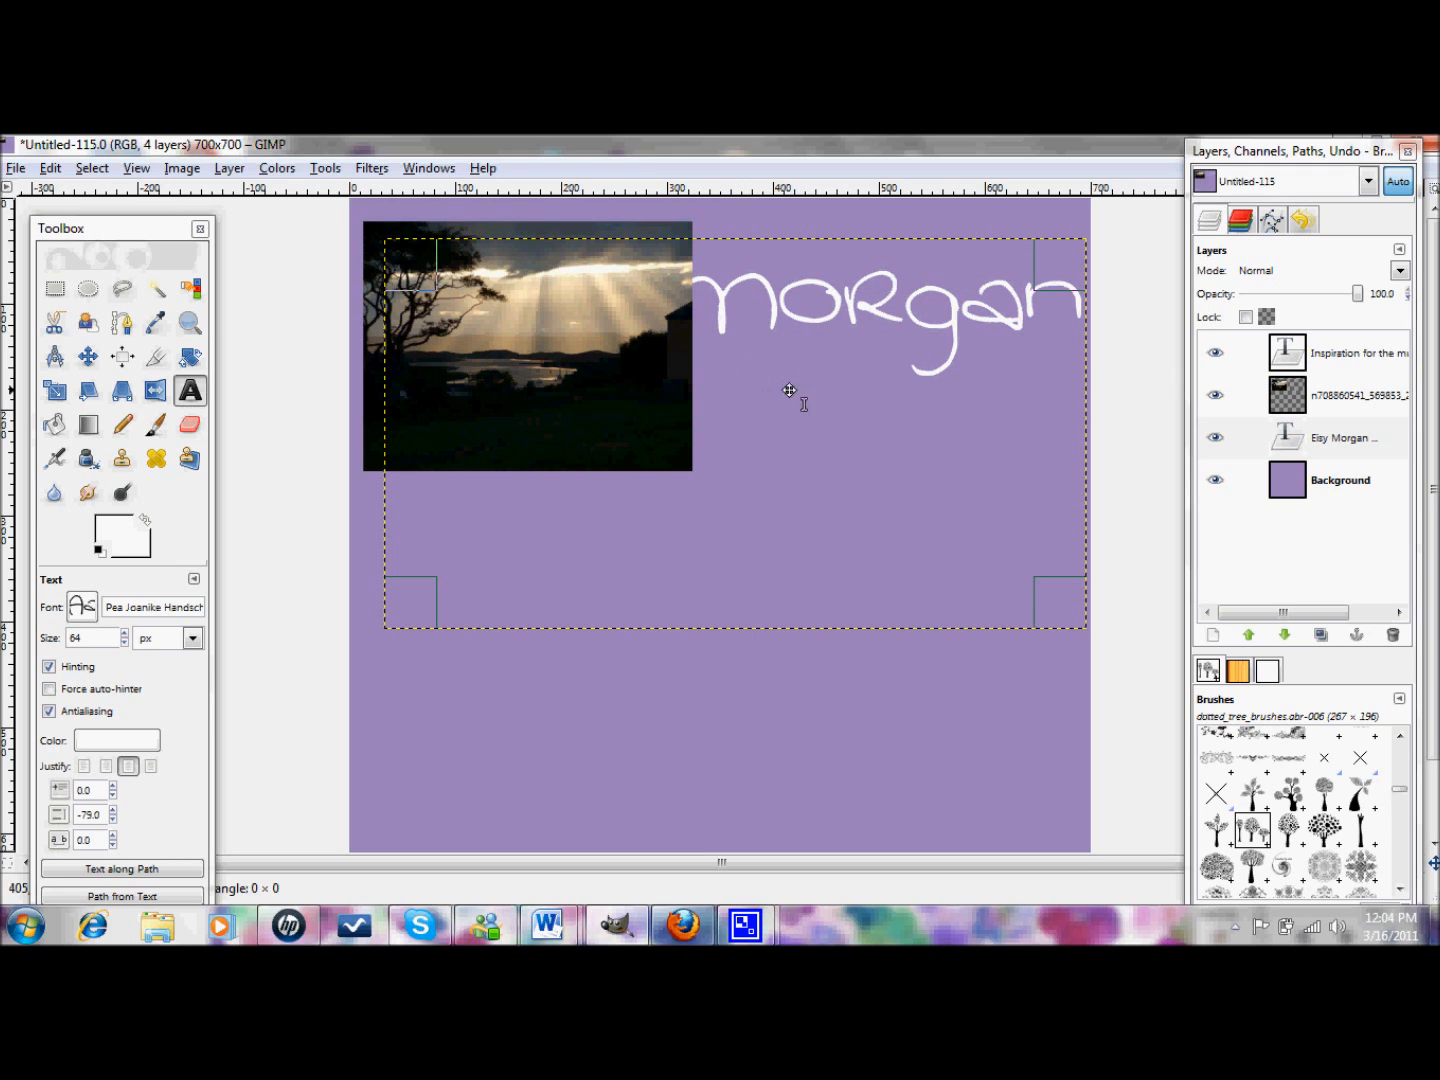
pyautogui.click(1368, 355)
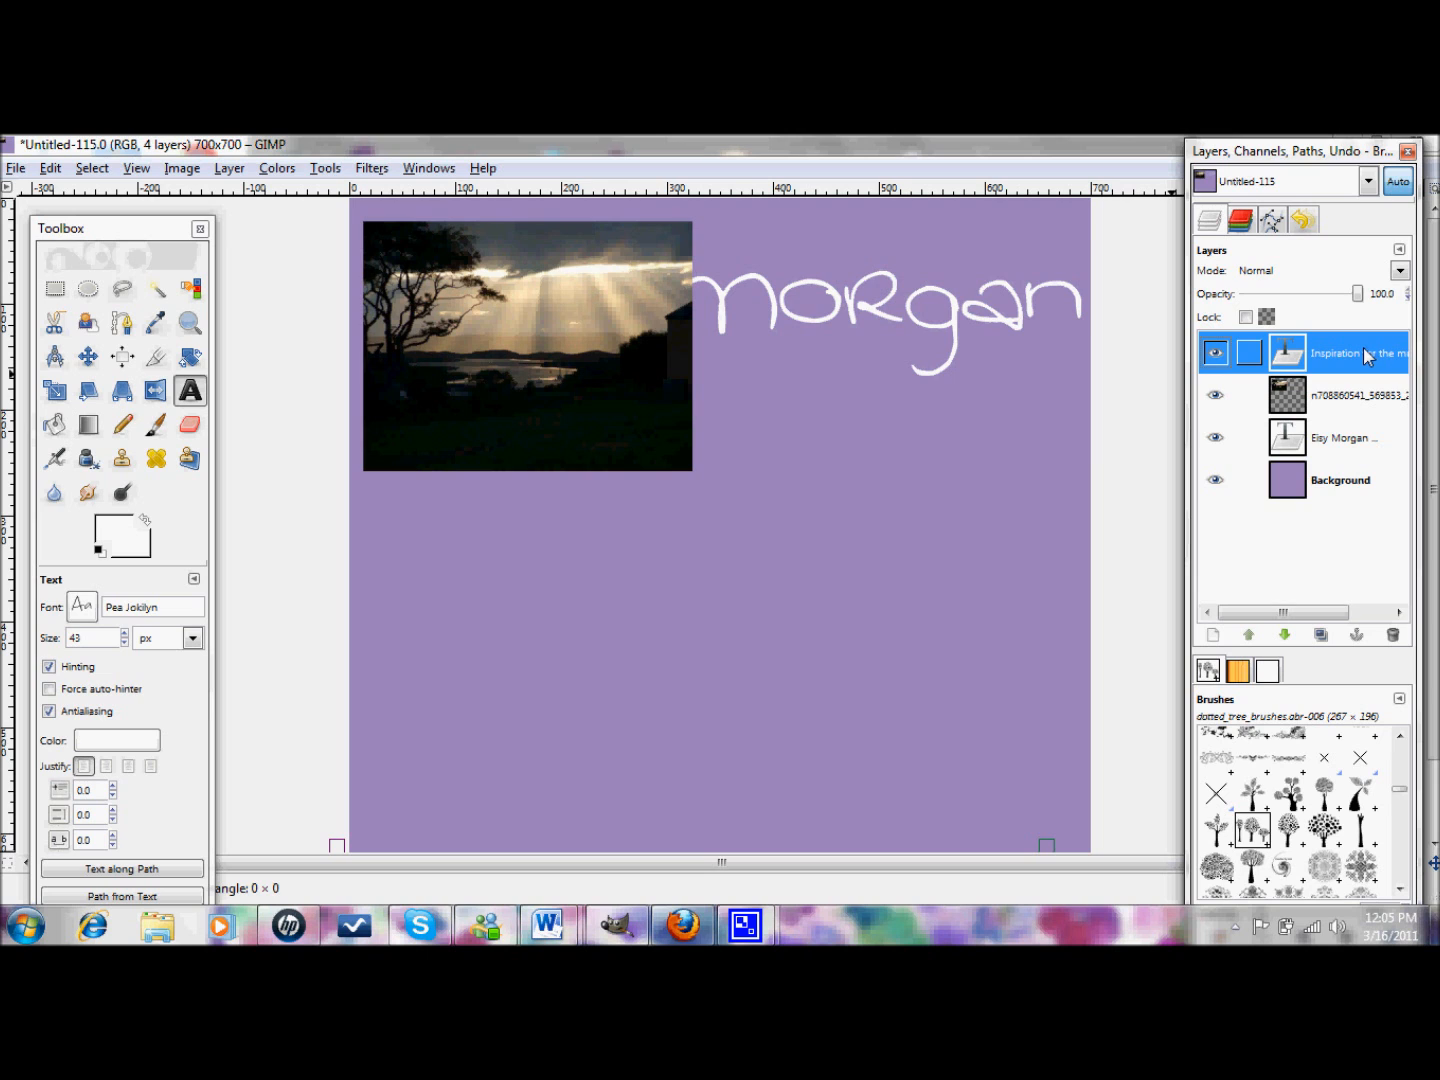
# - Drag the Inspiration tagline up to sit just under the title
pyautogui.click(1436, 796)
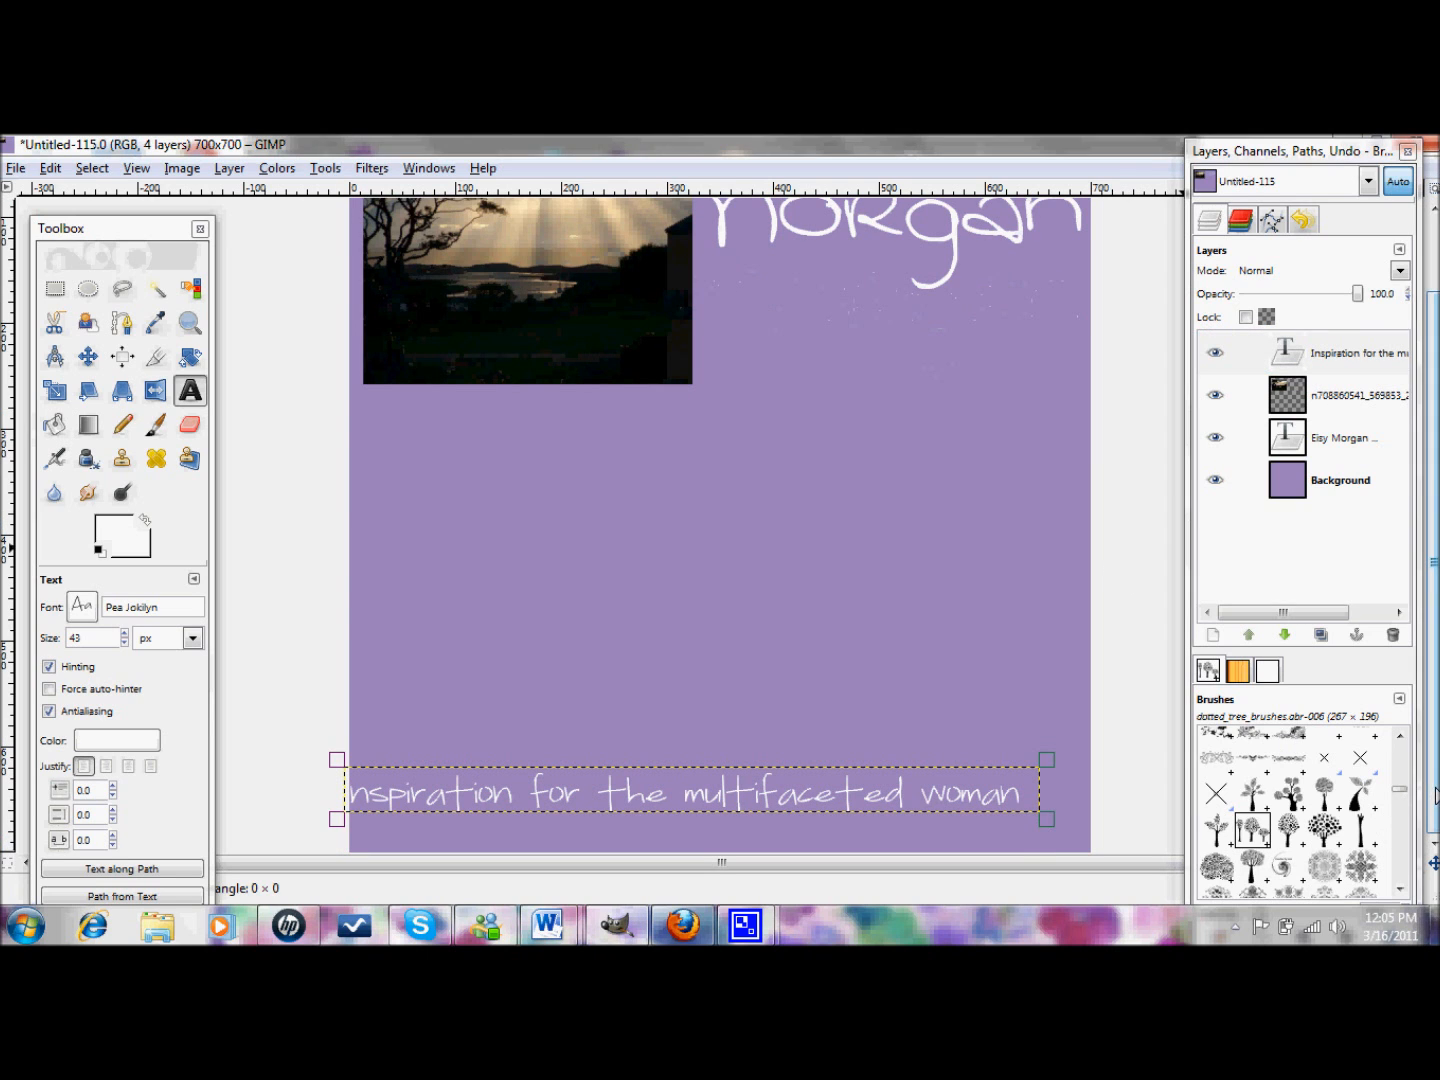
pyautogui.click(697, 791)
pyautogui.moveTo(735, 789); pyautogui.dragTo(729, 310)
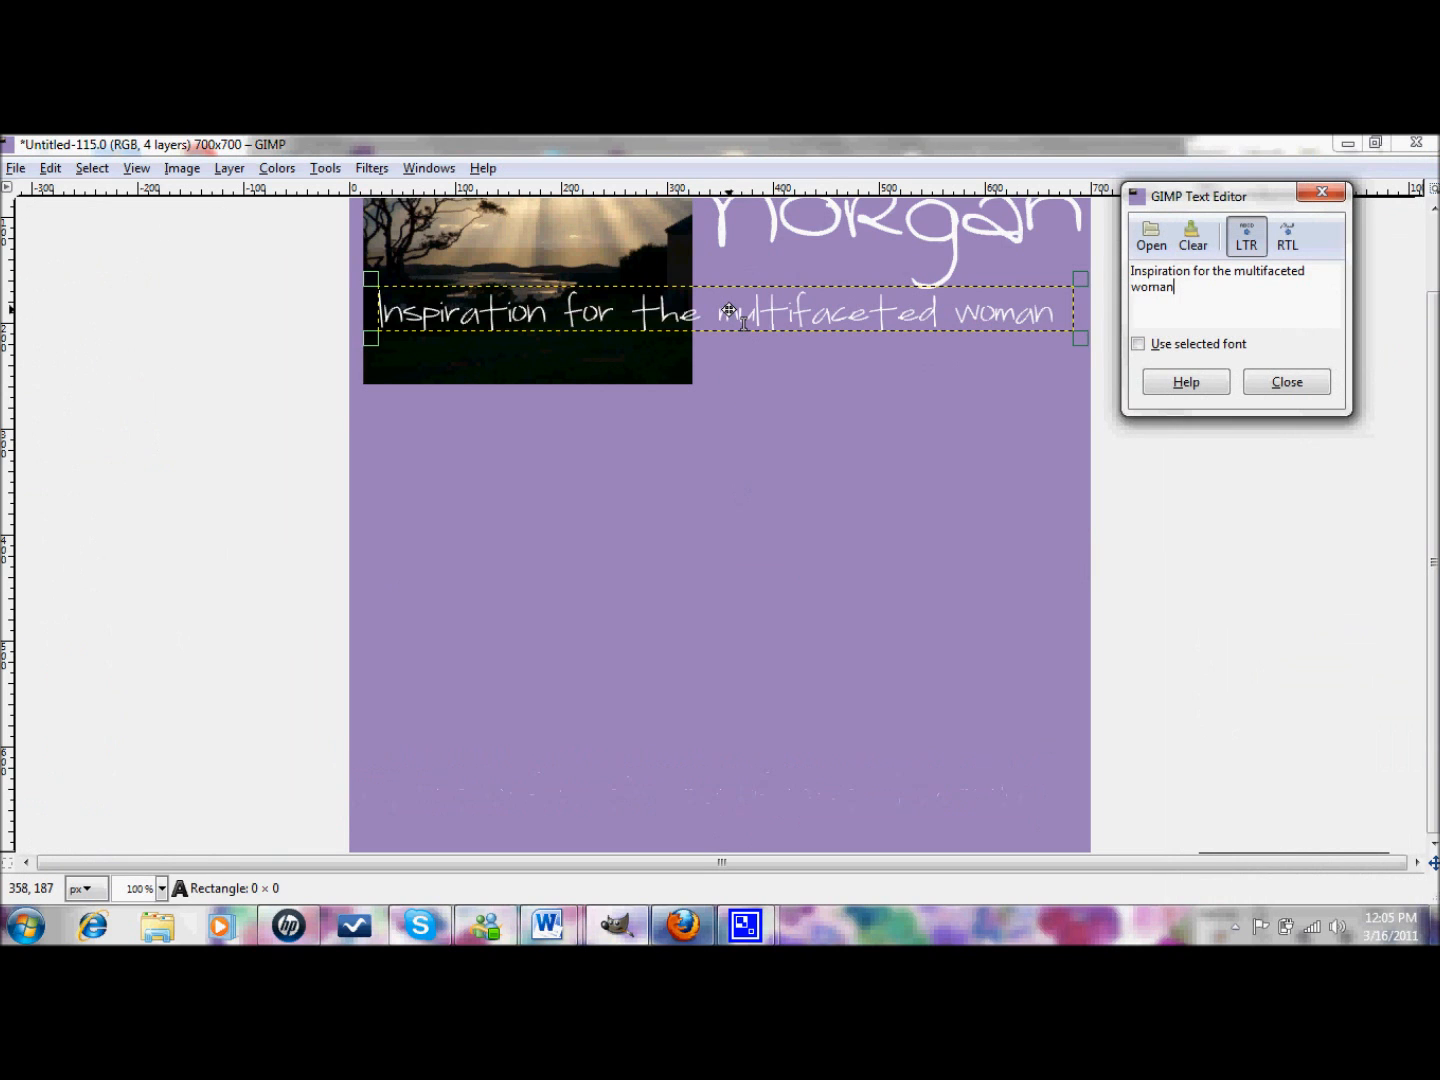
pyautogui.click(1287, 383)
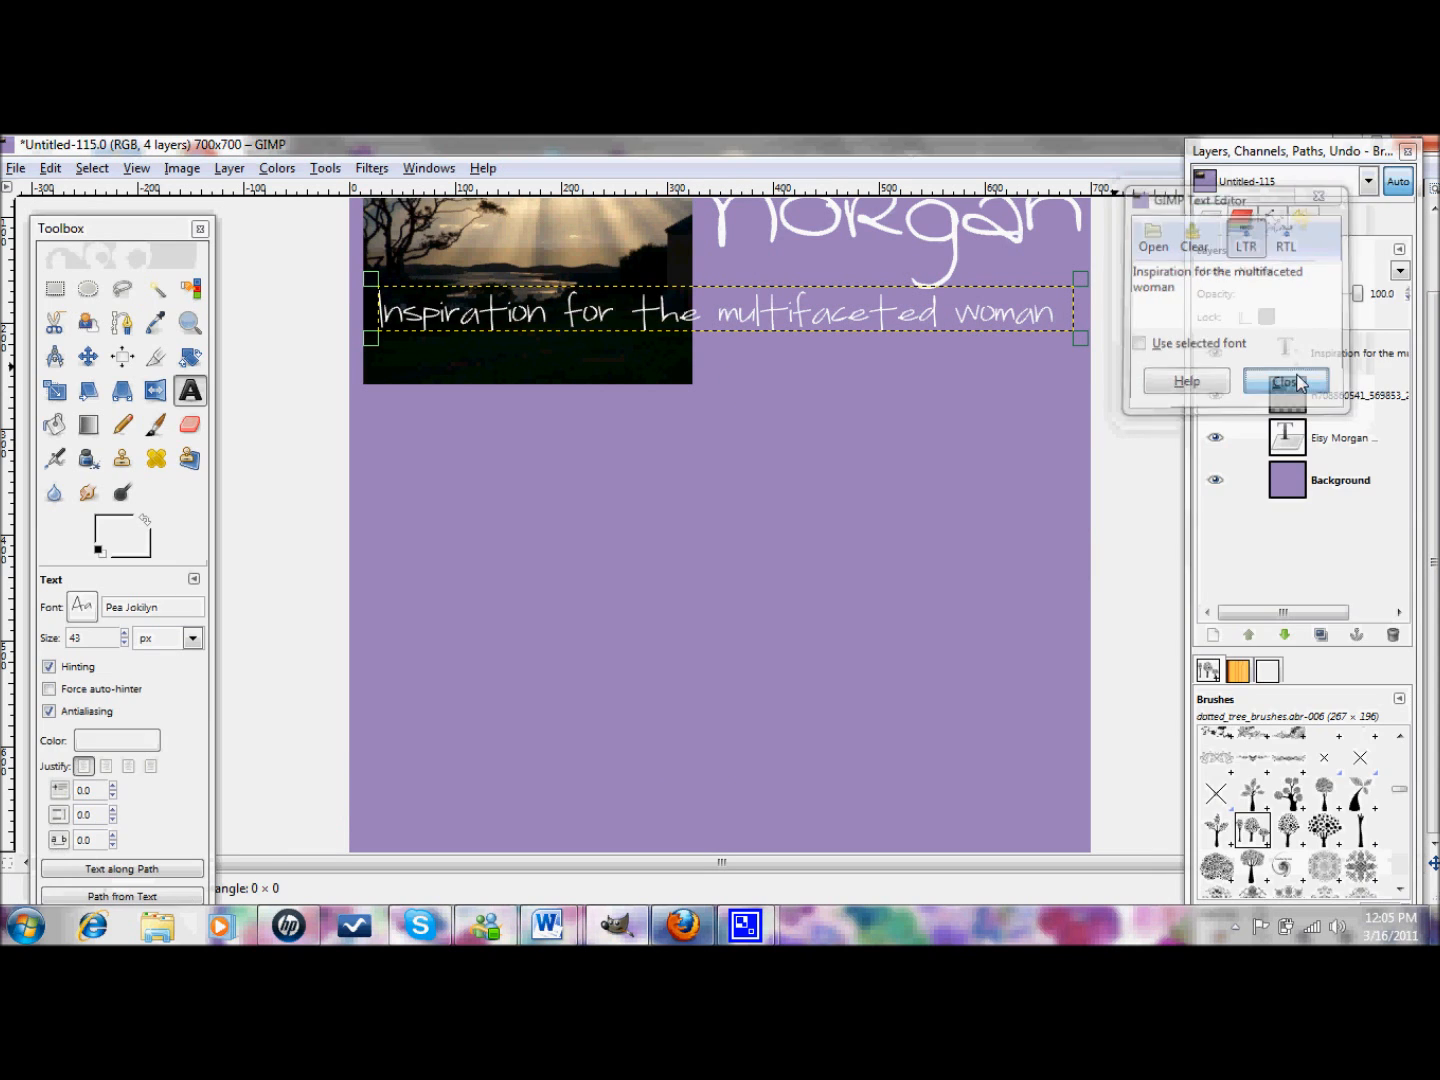
pyautogui.scroll(2, 1437, 265)
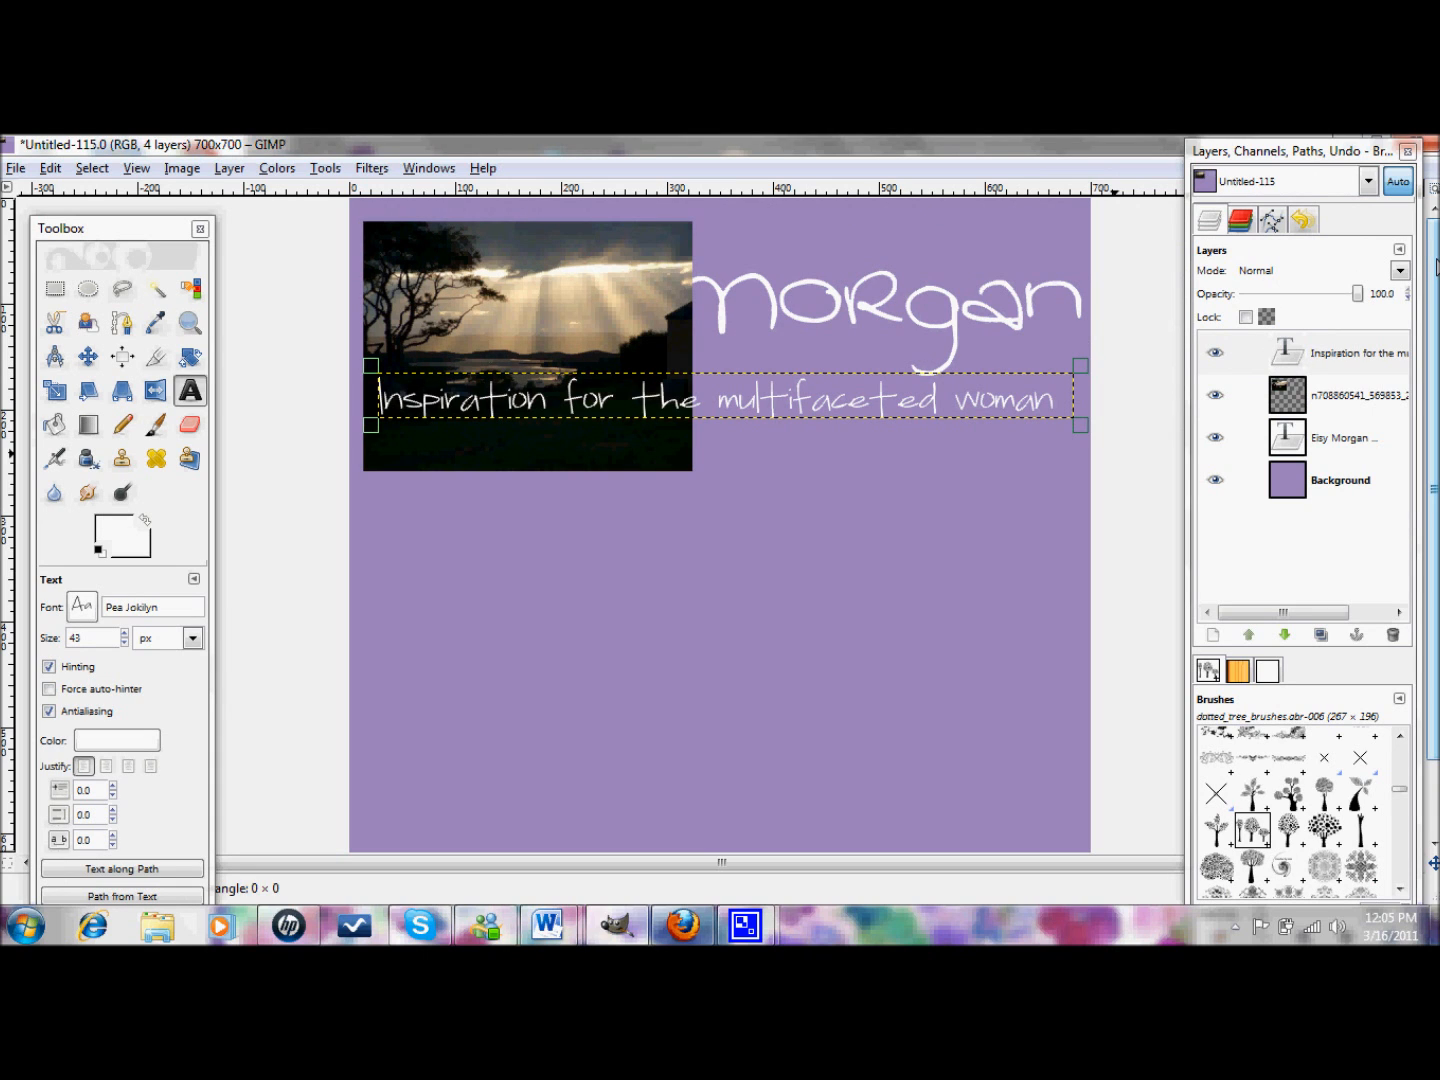
pyautogui.click(1353, 438)
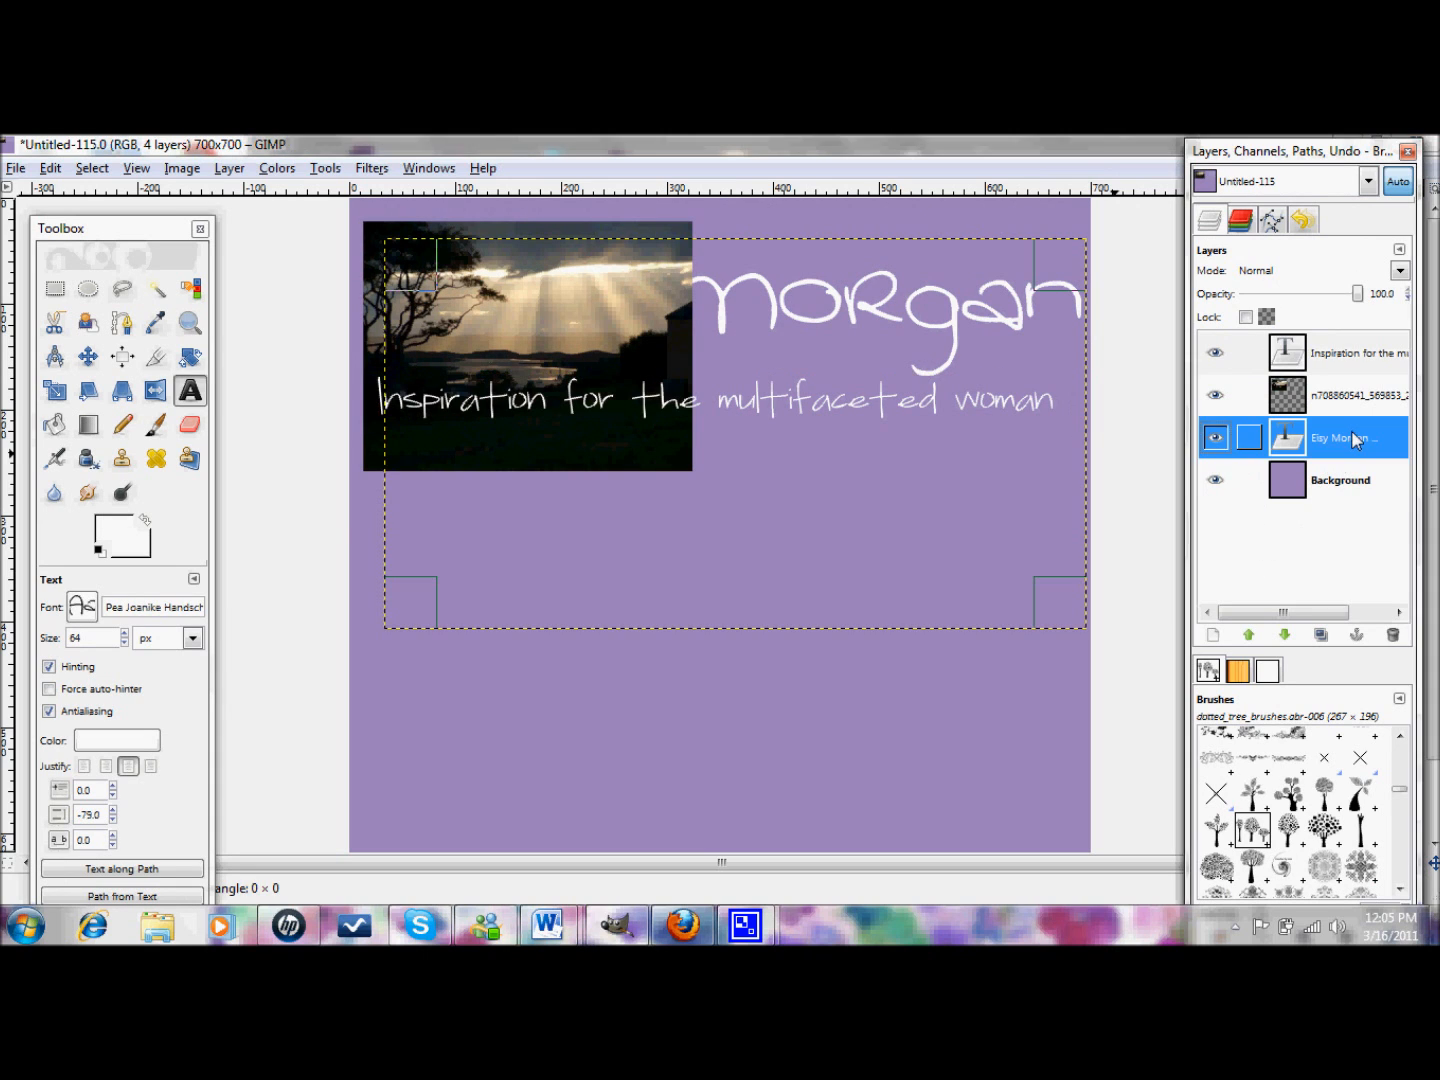
pyautogui.click(1249, 635)
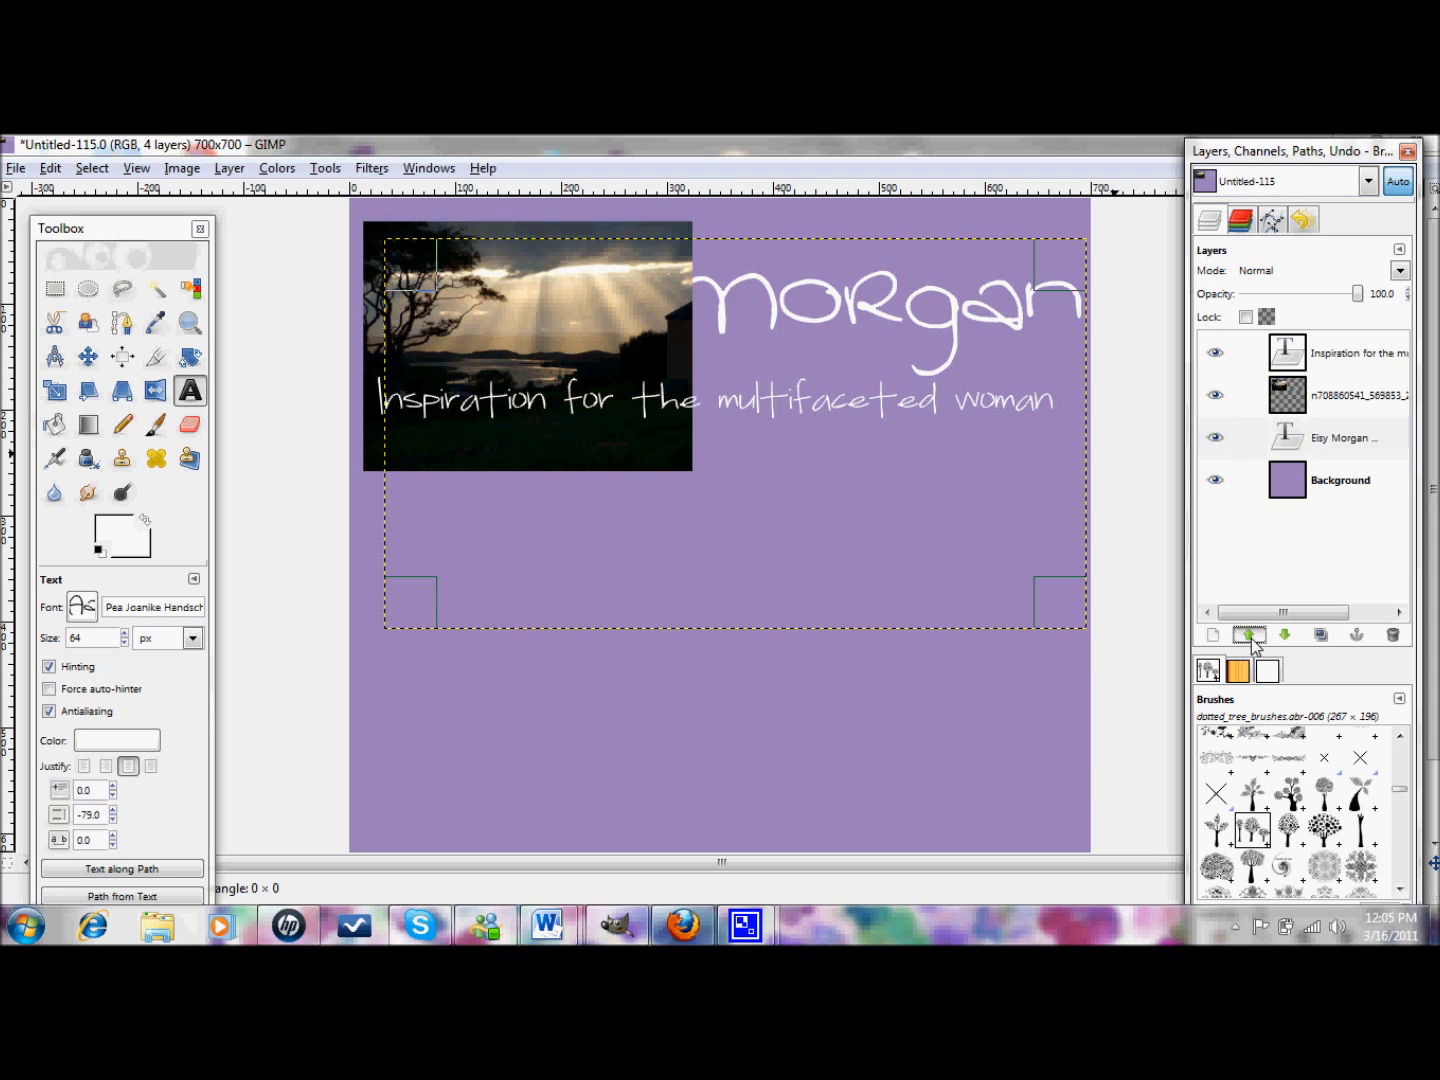
pyautogui.click(1250, 637)
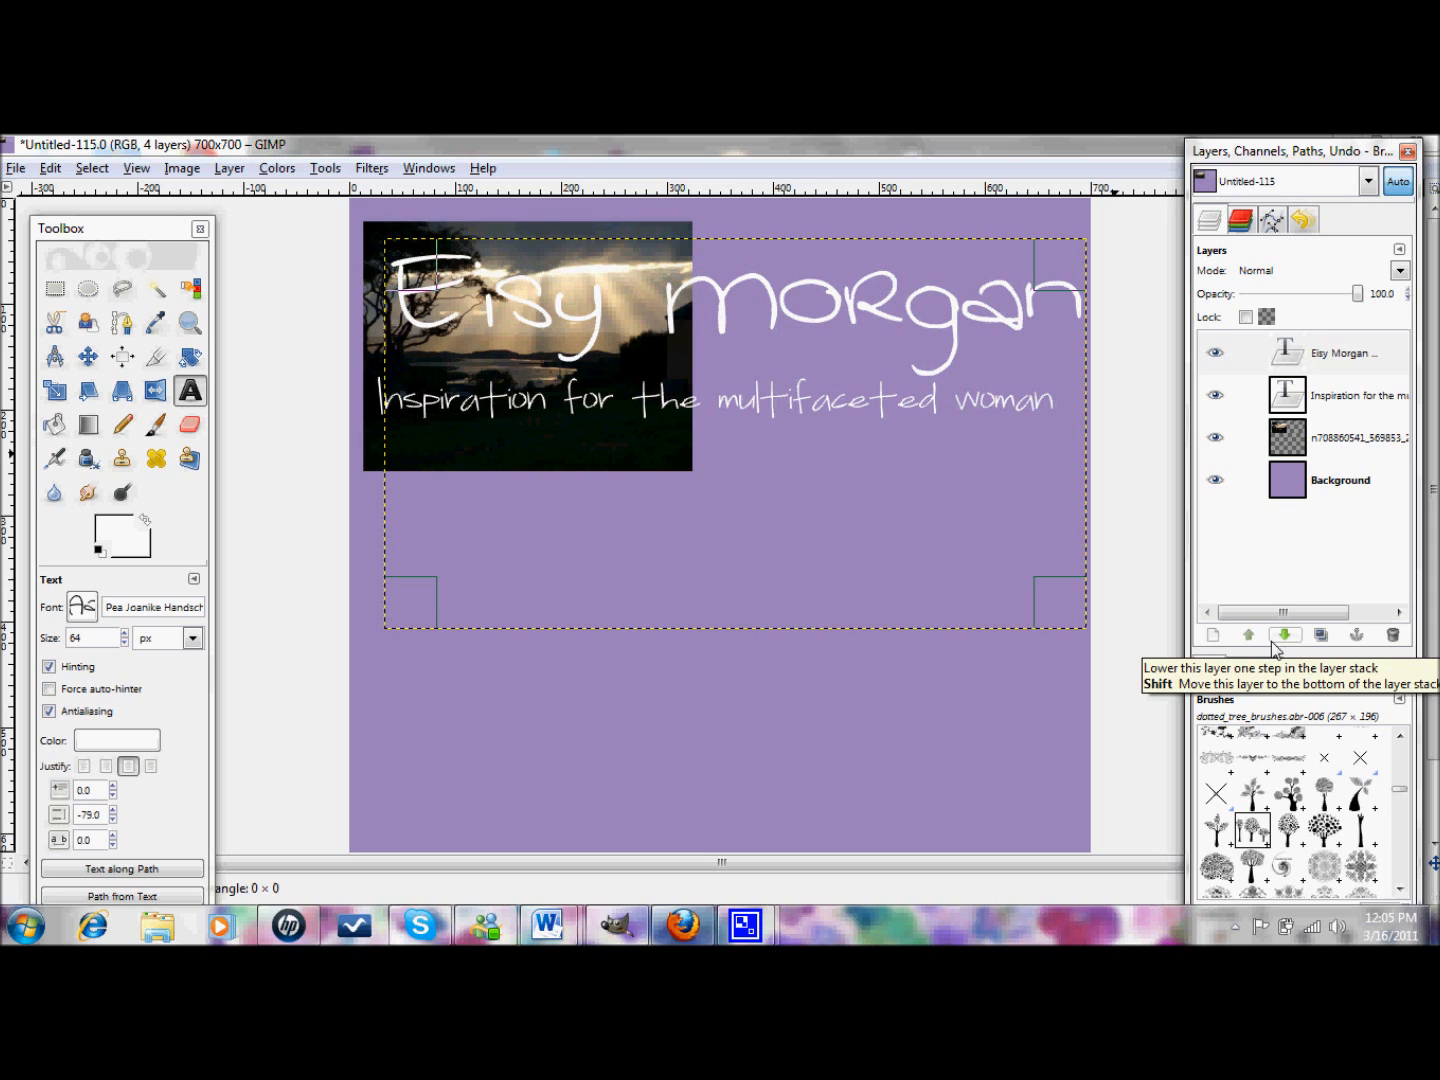
# - Start a new layer, bringing up the 700×700 px Transparency-fill layer settings
pyautogui.click(1210, 641)
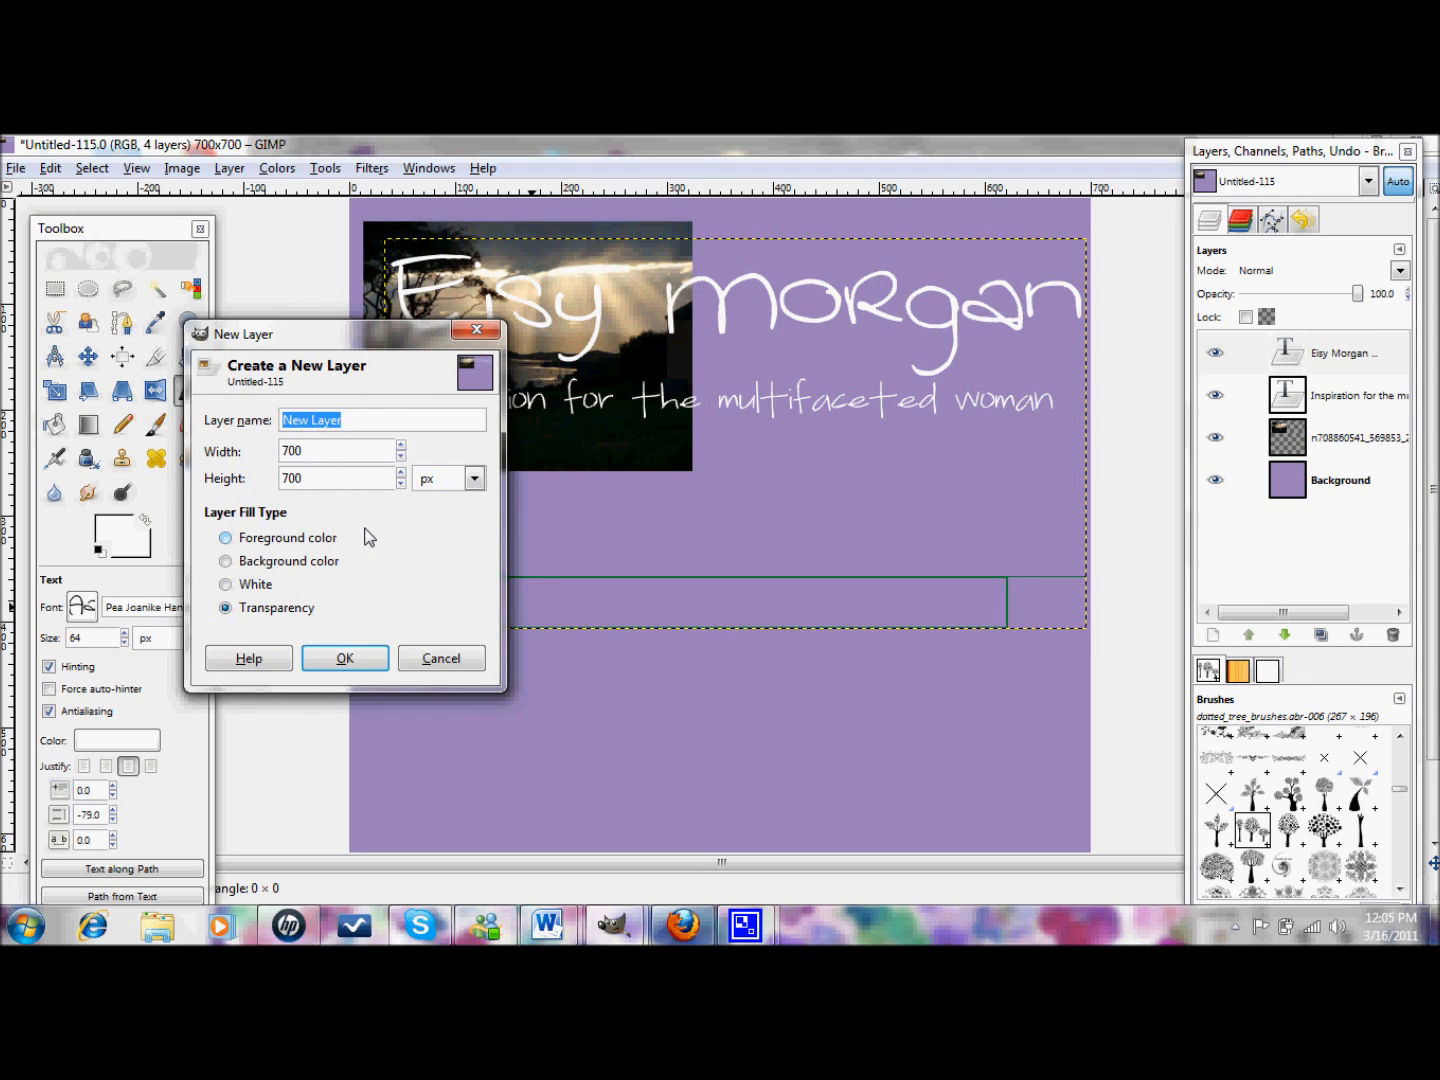
# - Add the new transparent layer, select it, and switch to the Paintbrush
pyautogui.click(345, 658)
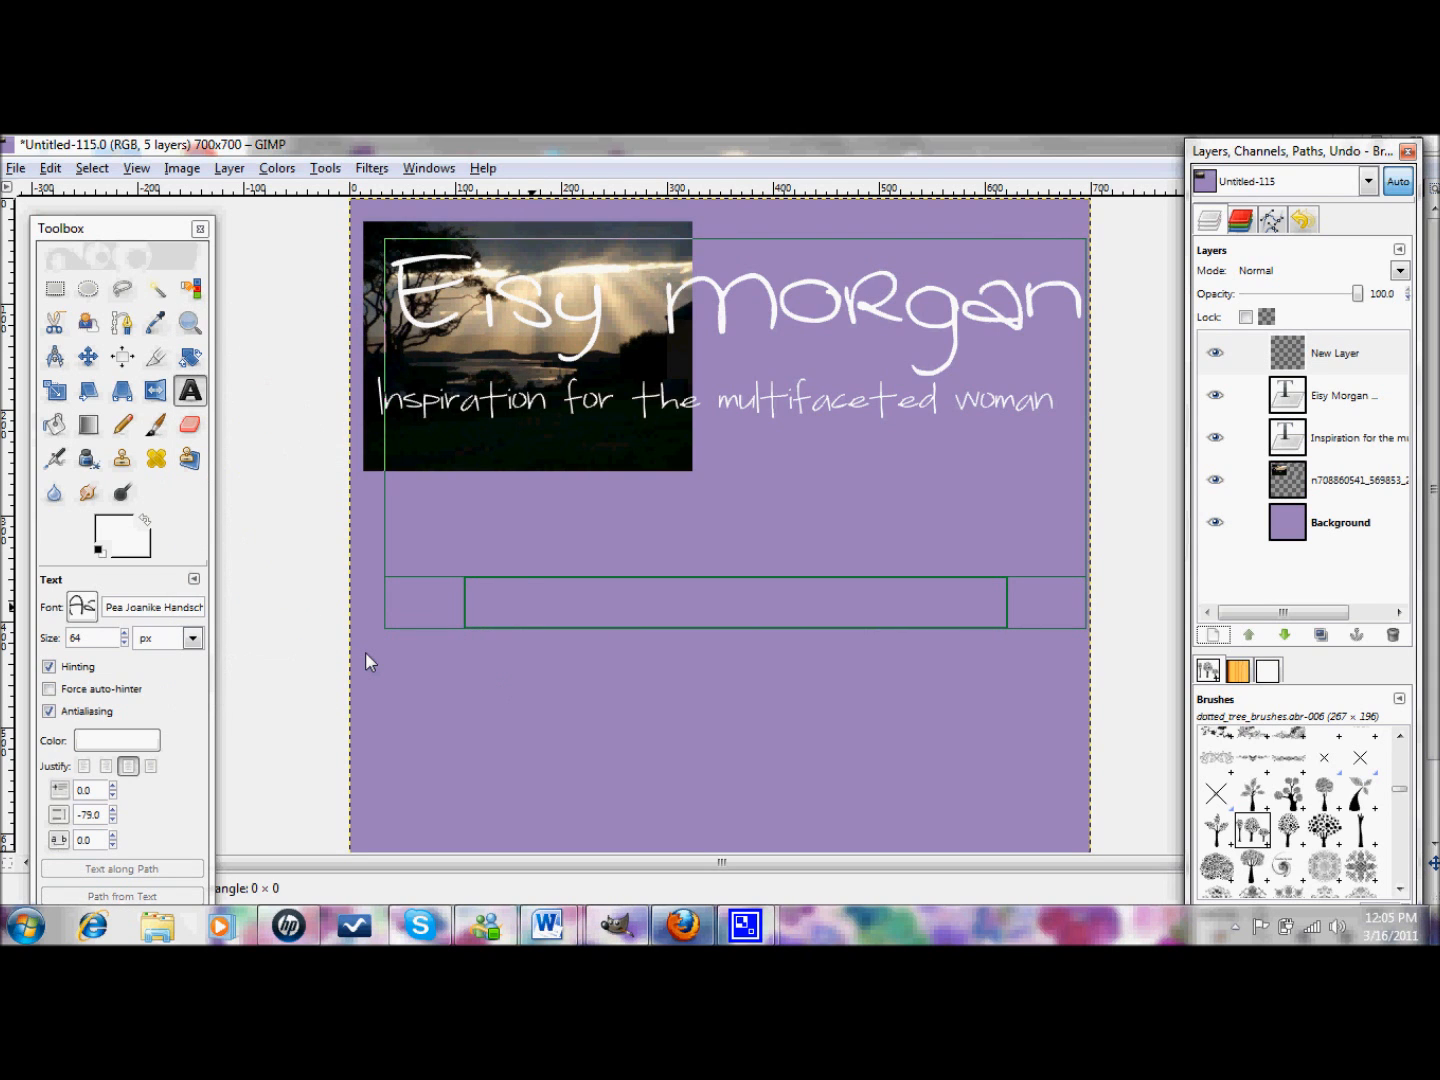
pyautogui.click(1341, 373)
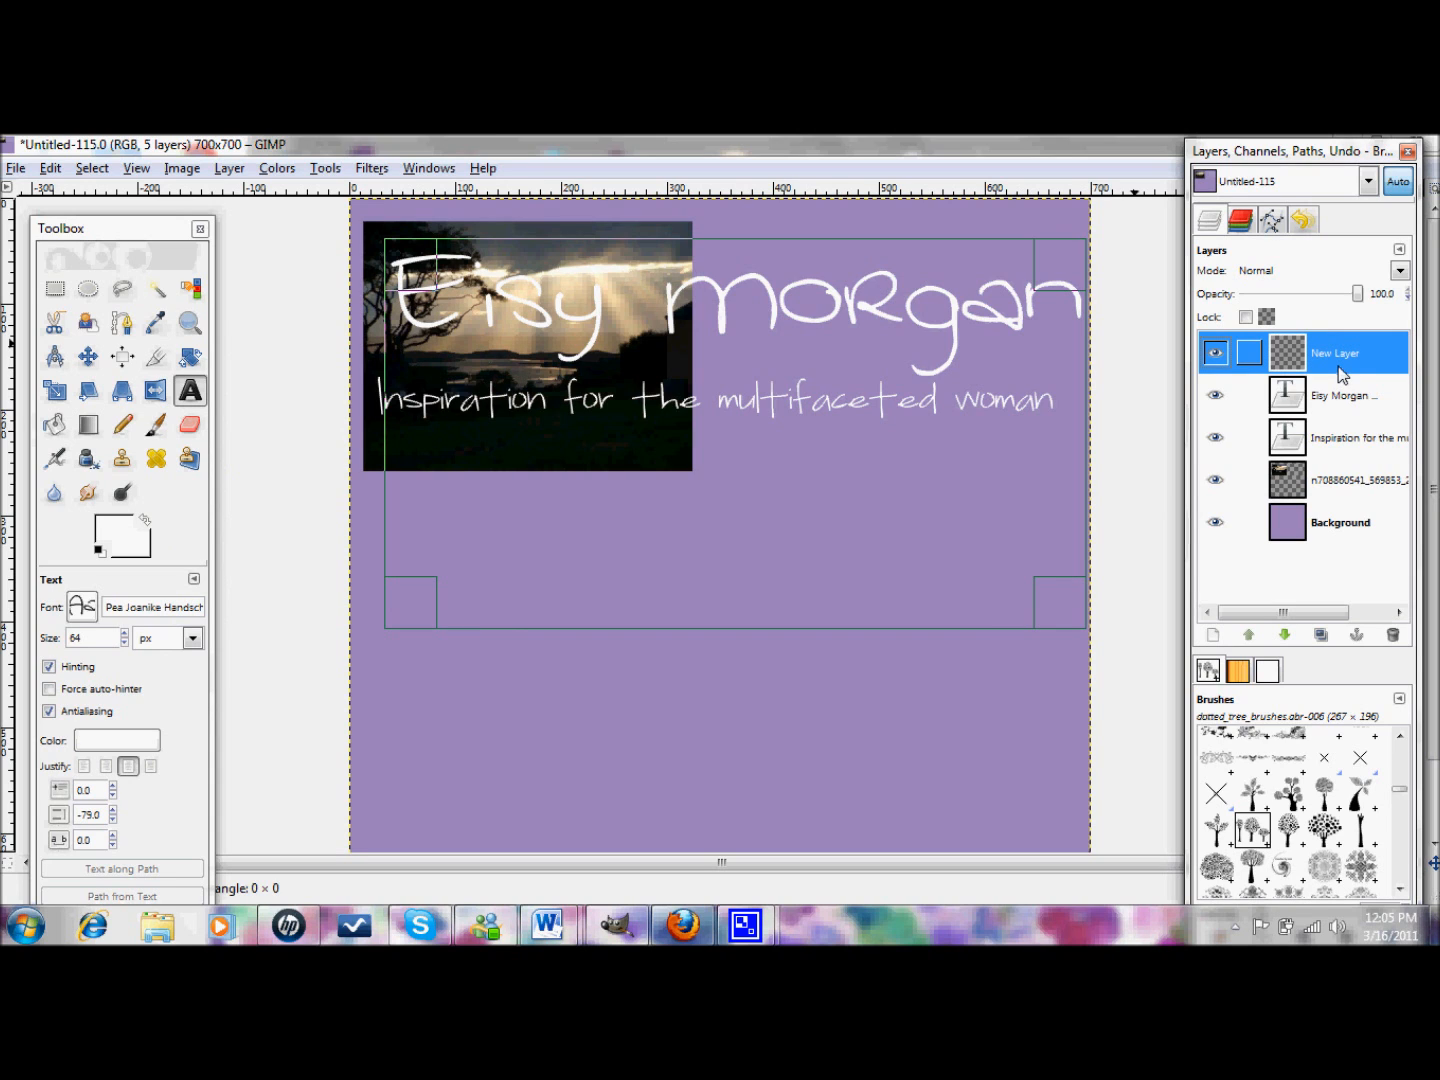
pyautogui.click(155, 425)
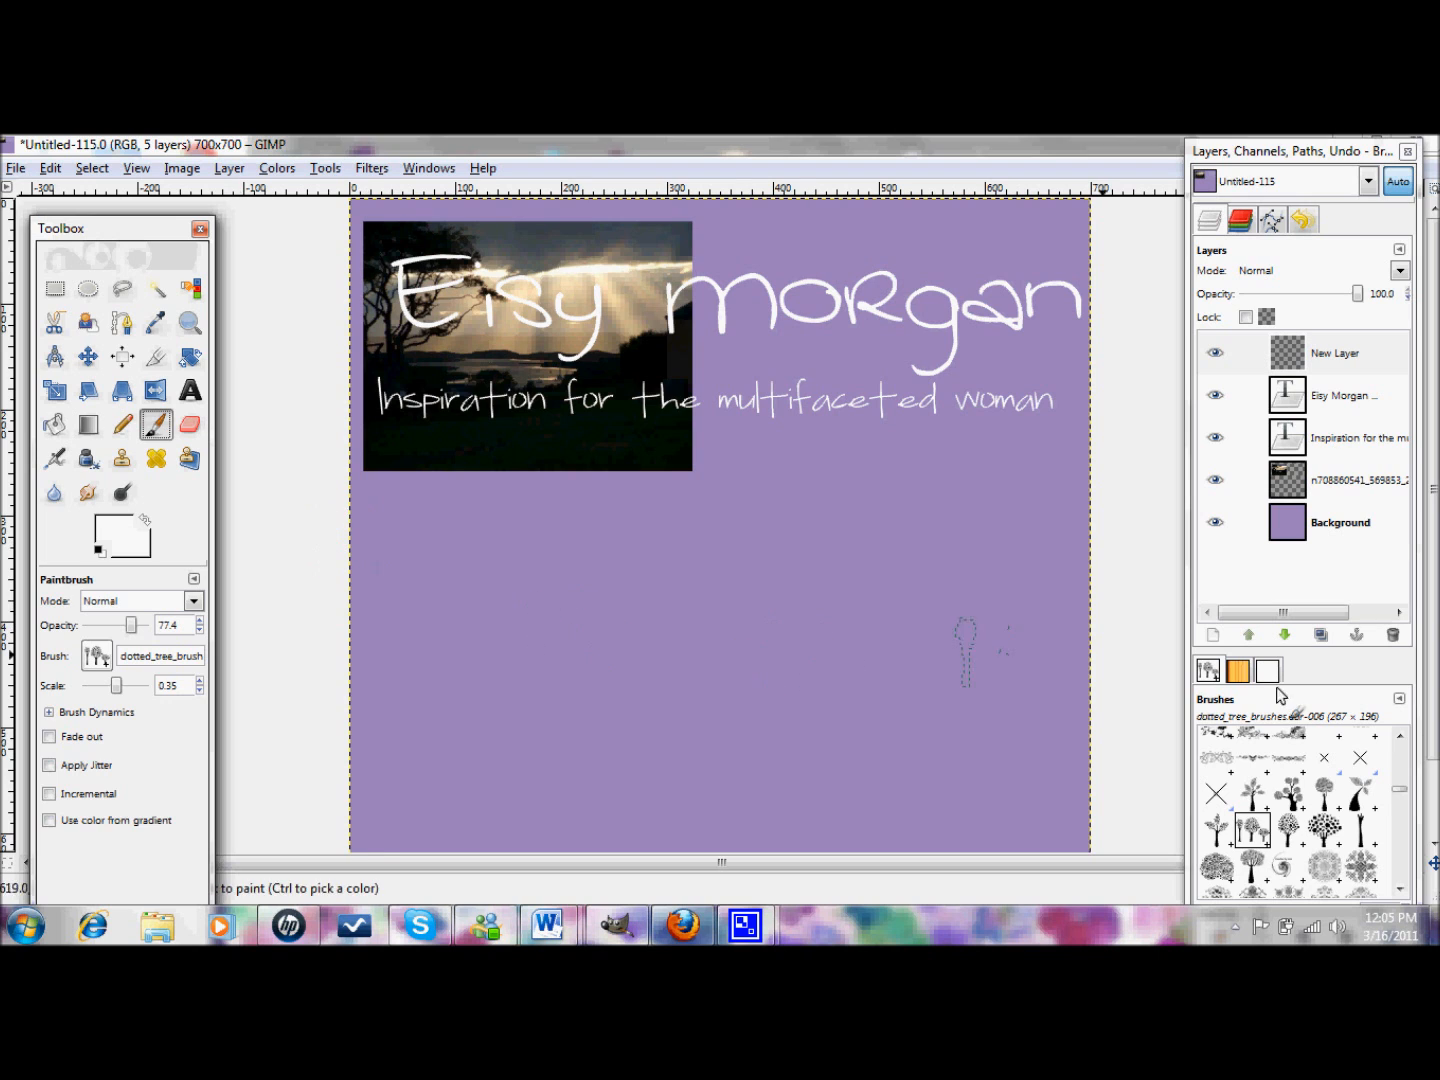
# - Choose a heart brush at scale 1.00 and stamp a large white heart mid-banner
pyautogui.moveTo(1333, 151); pyautogui.dragTo(1308, 136)
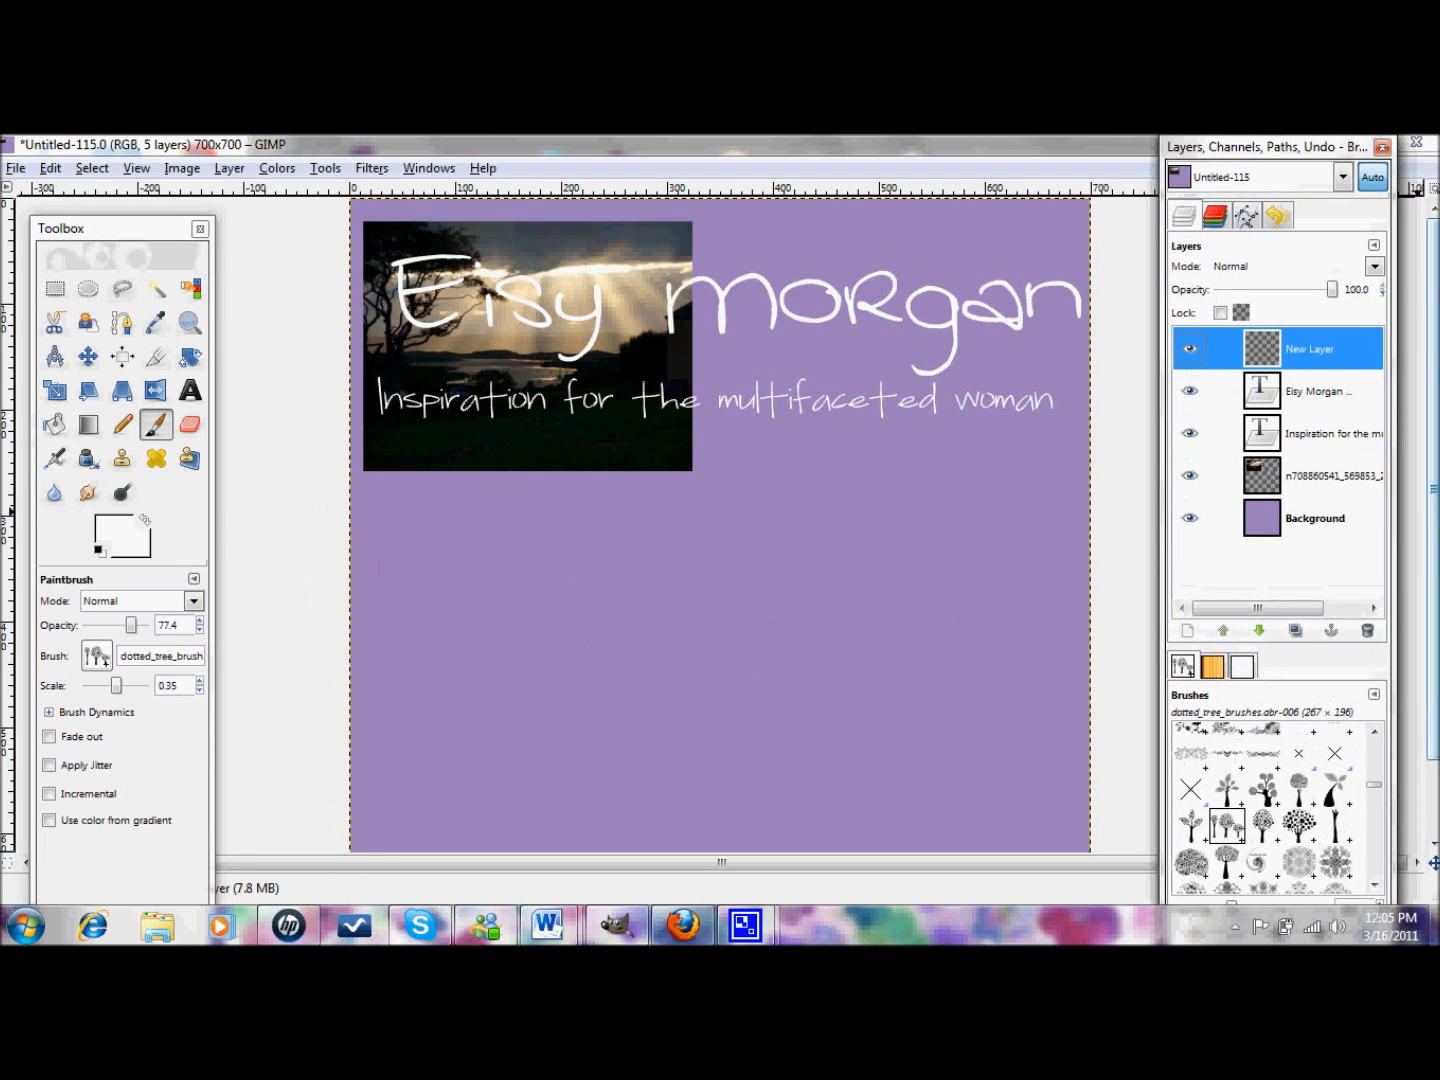
pyautogui.scroll(-5, 1378, 866)
pyautogui.scroll(-6, 1377, 863)
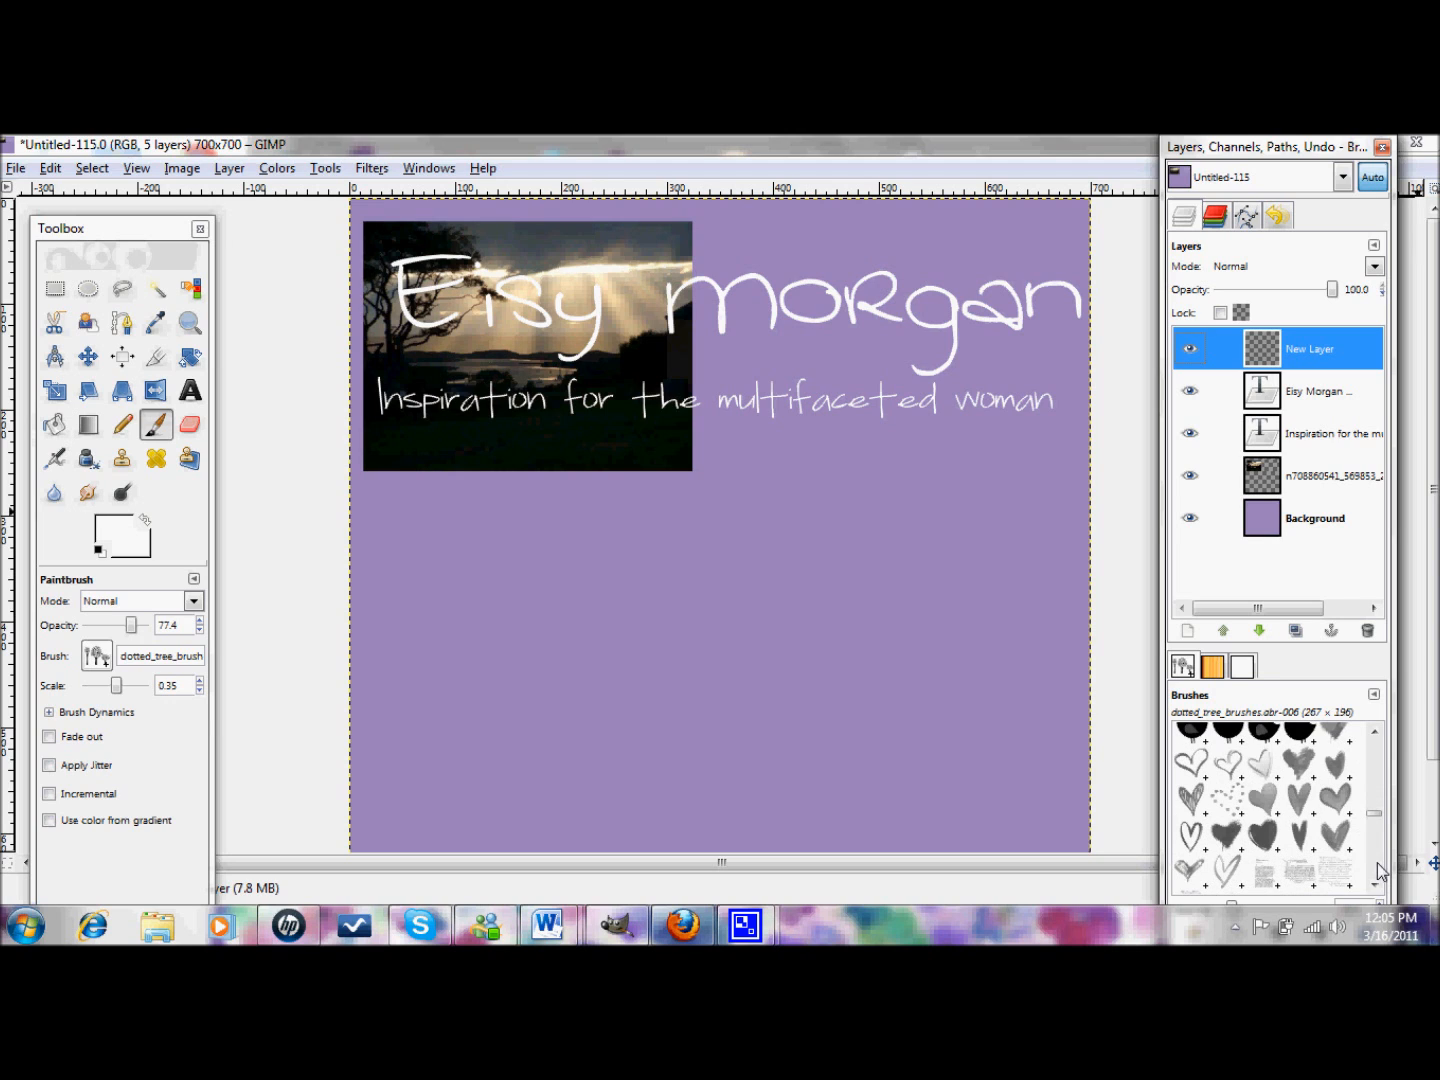
pyautogui.click(1327, 798)
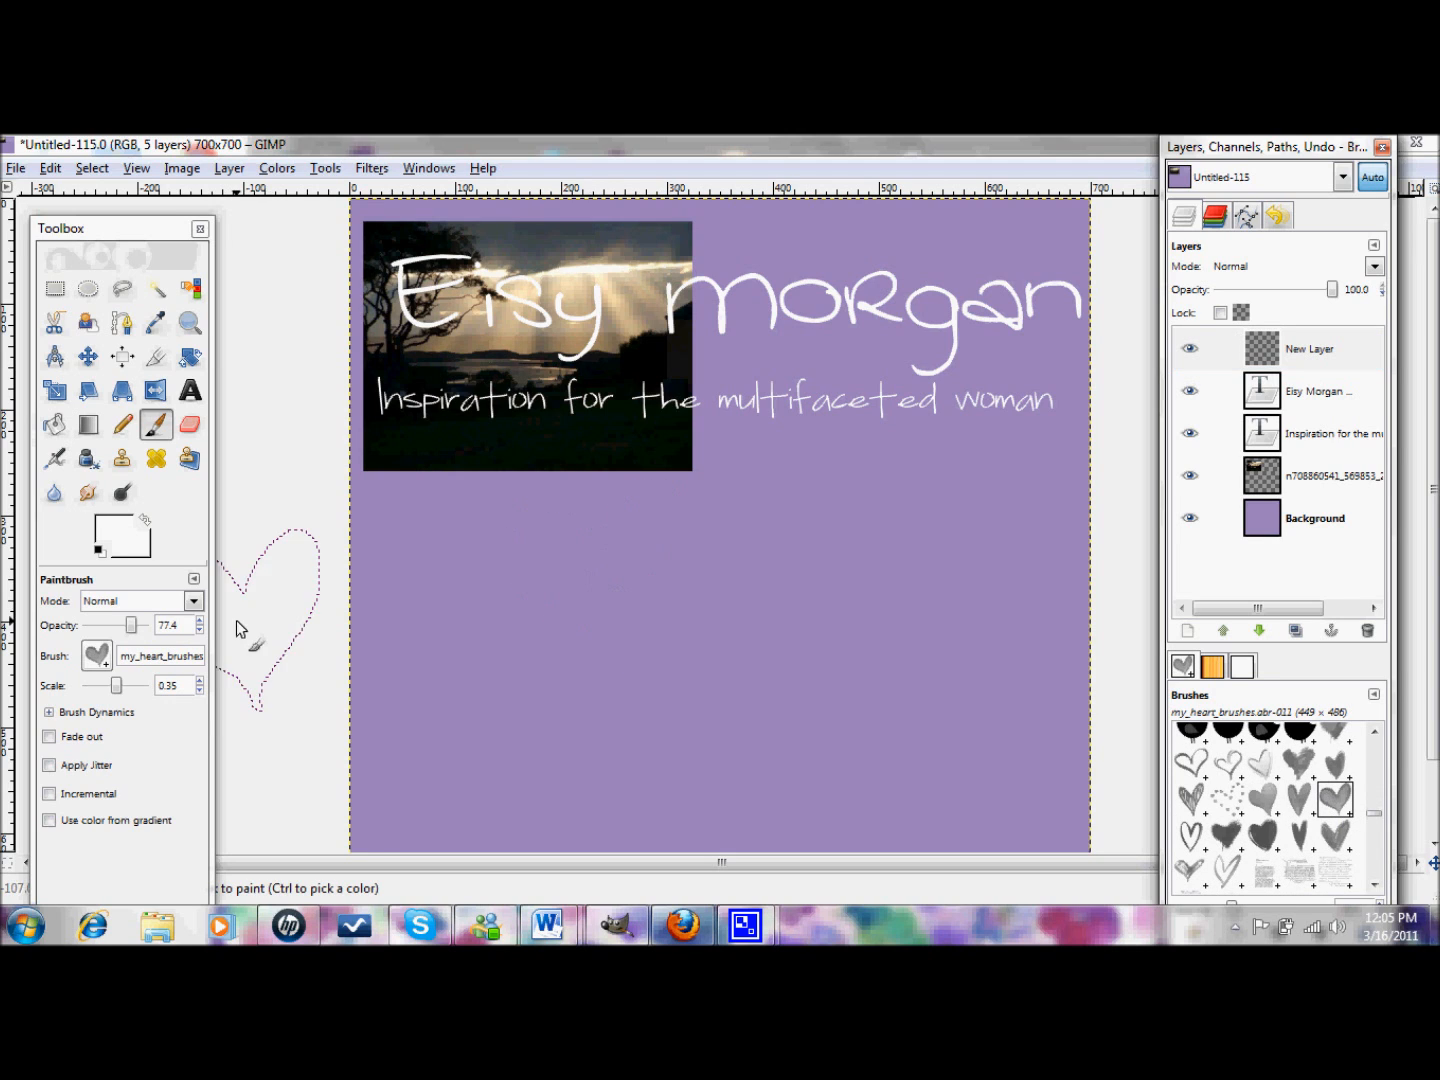
pyautogui.click(129, 687)
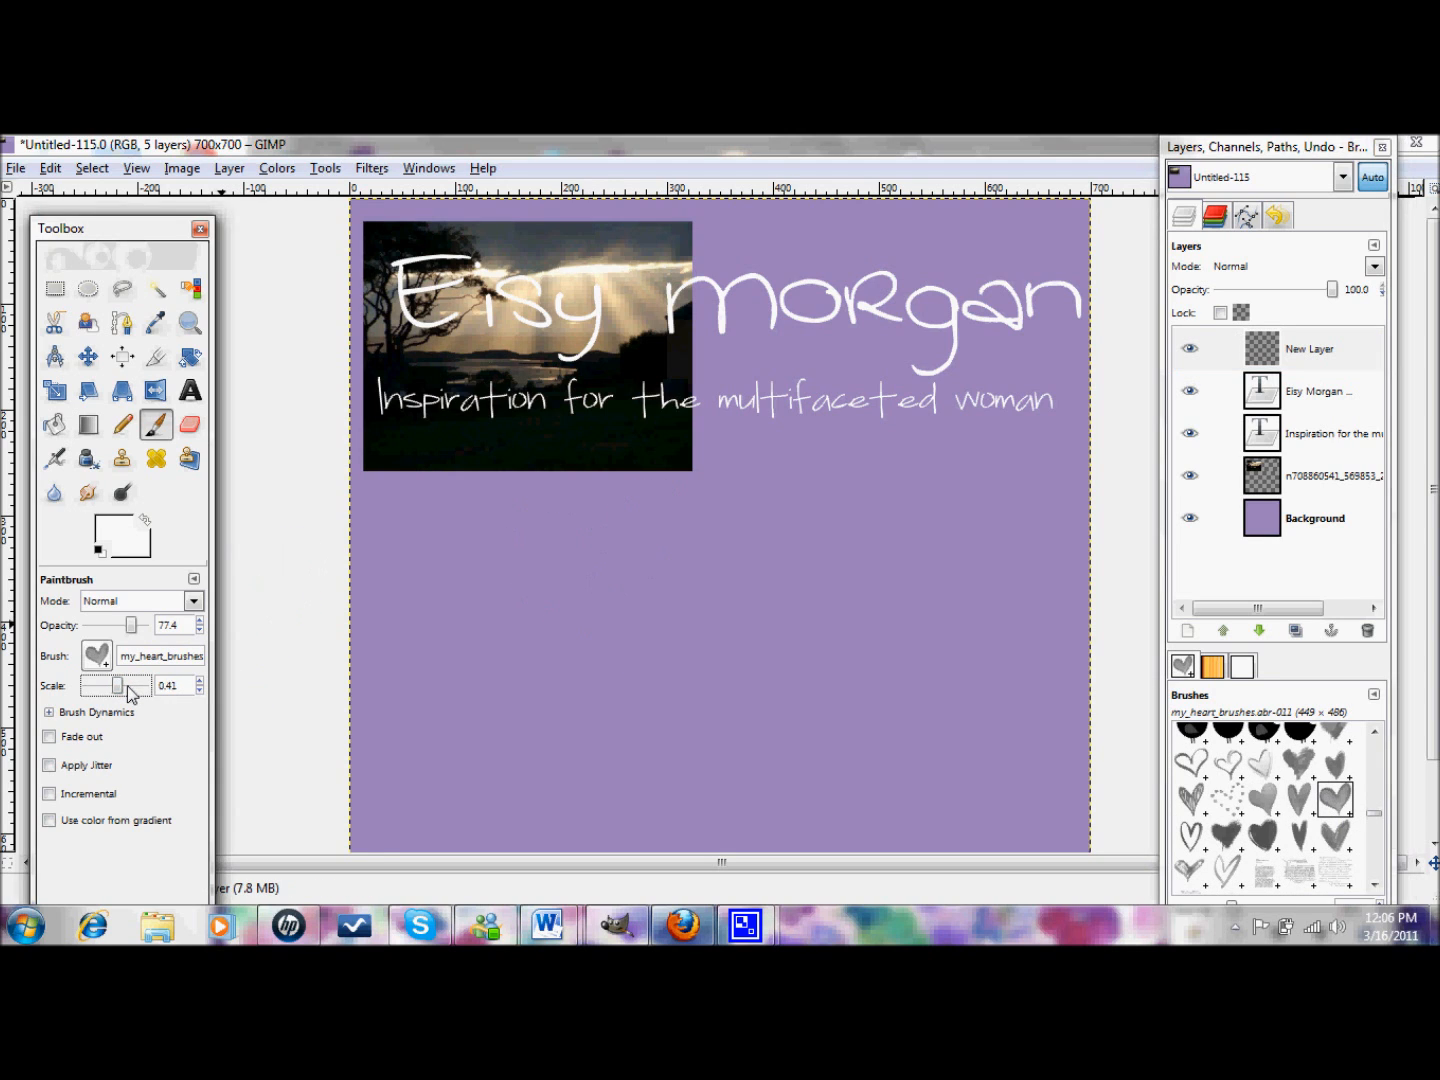
pyautogui.click(129, 688)
pyautogui.click(631, 583)
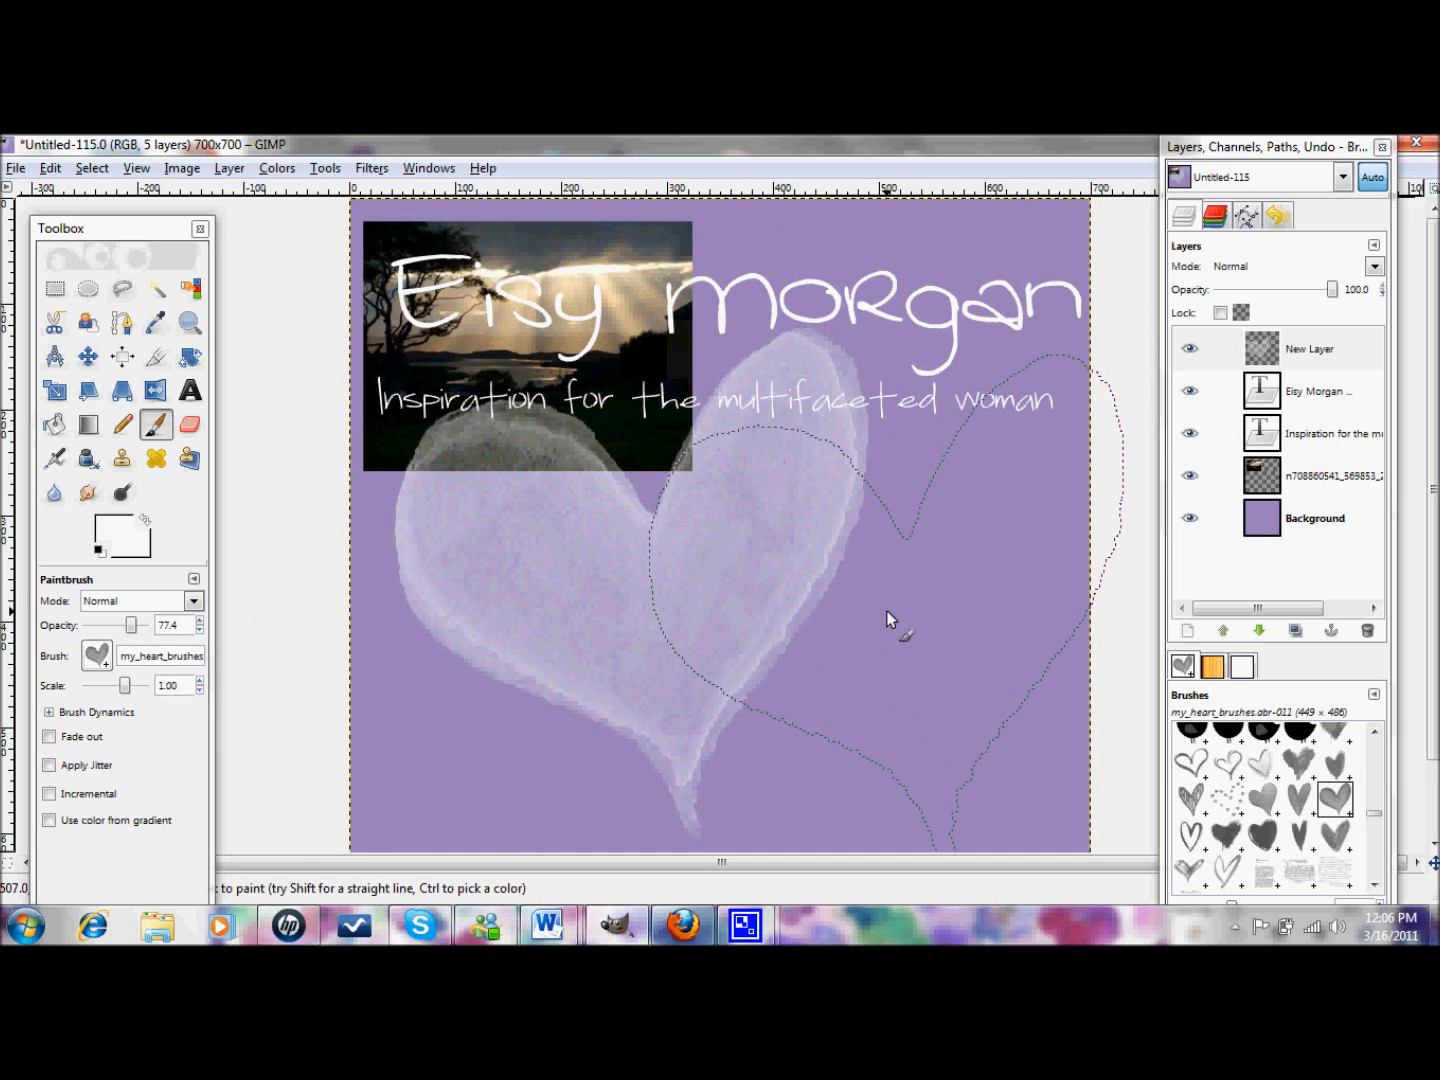
pyautogui.click(1265, 842)
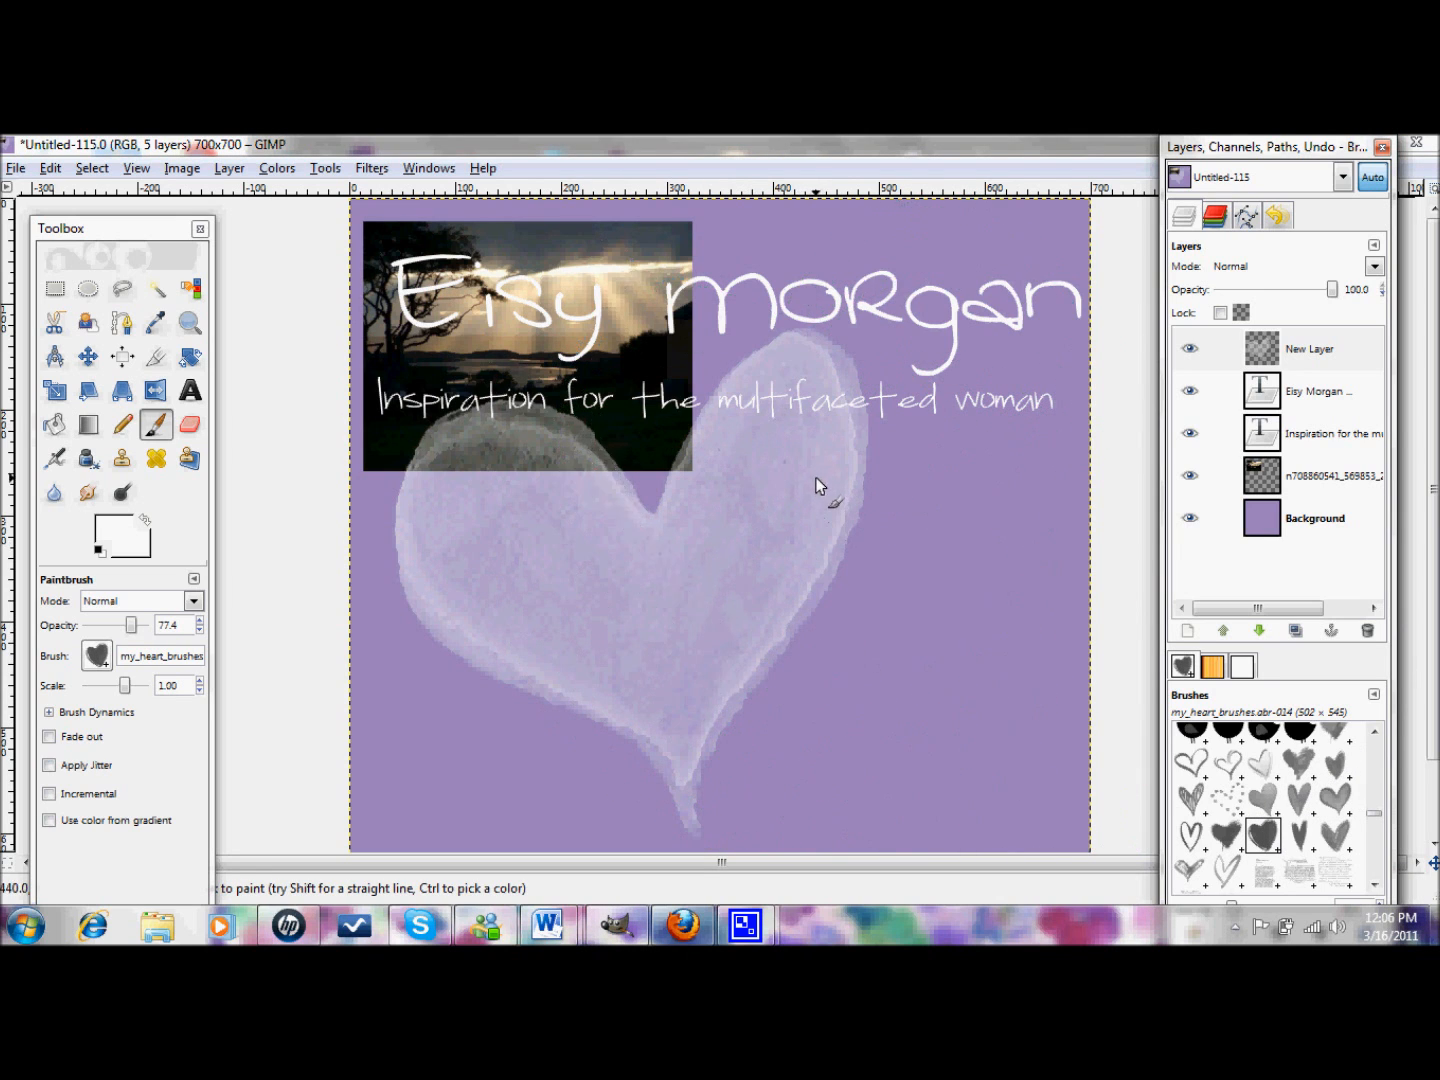
# - Make the foreground pale pink f8cece and stamp a large pink heart overlapping the white one
pyautogui.click(118, 535)
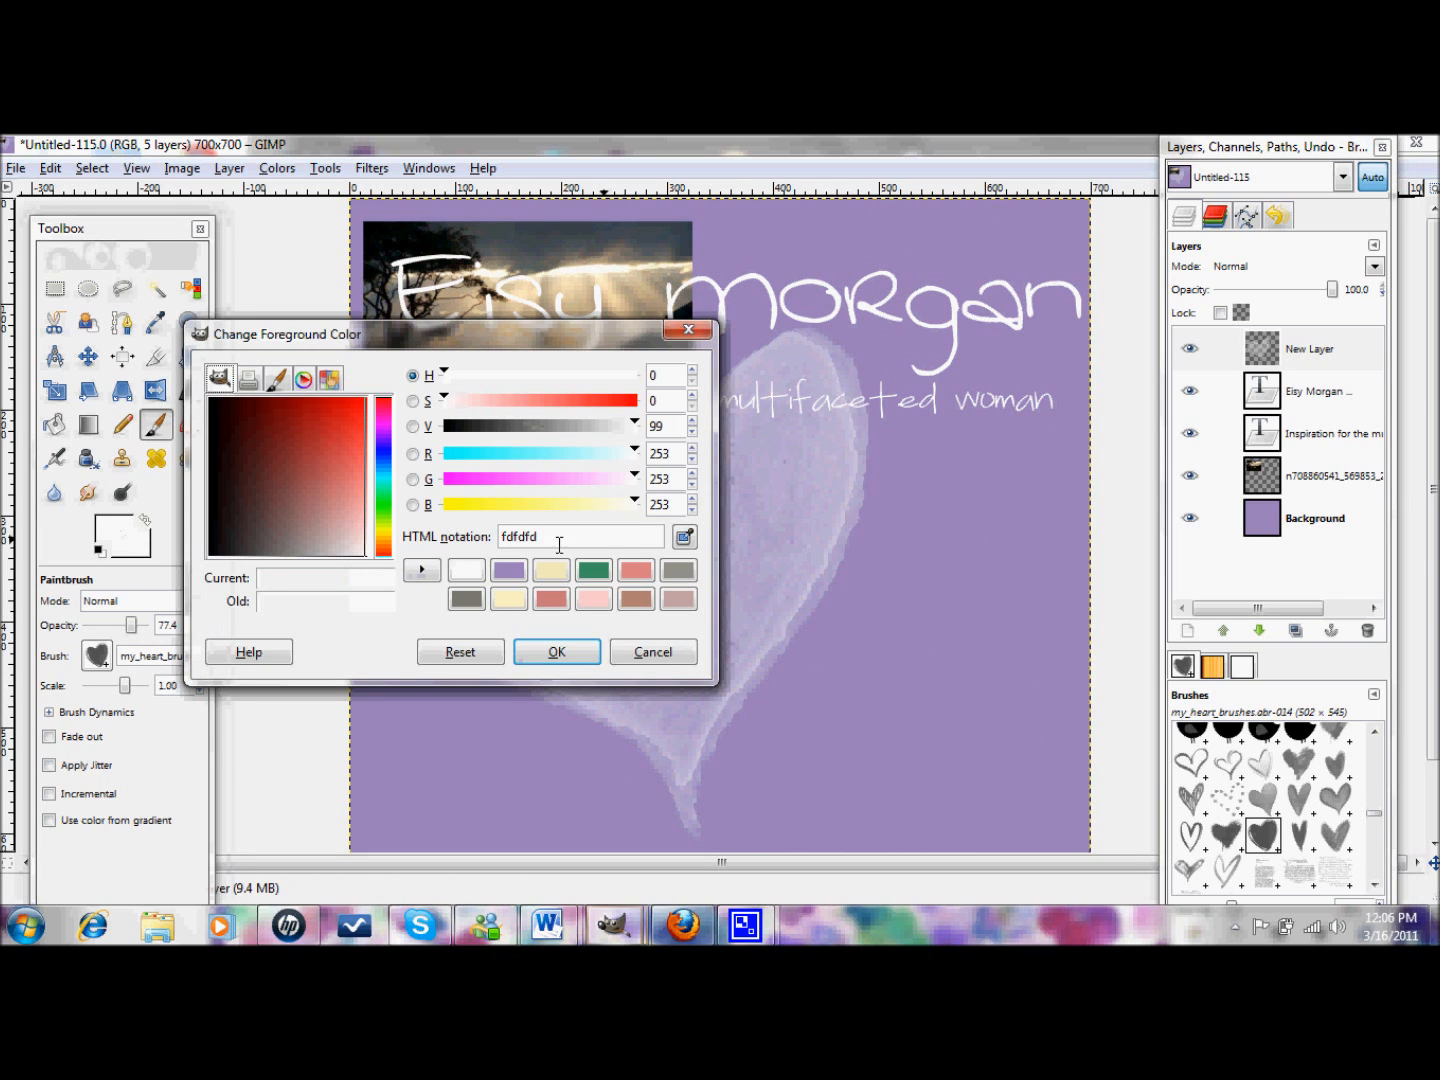
pyautogui.click(594, 598)
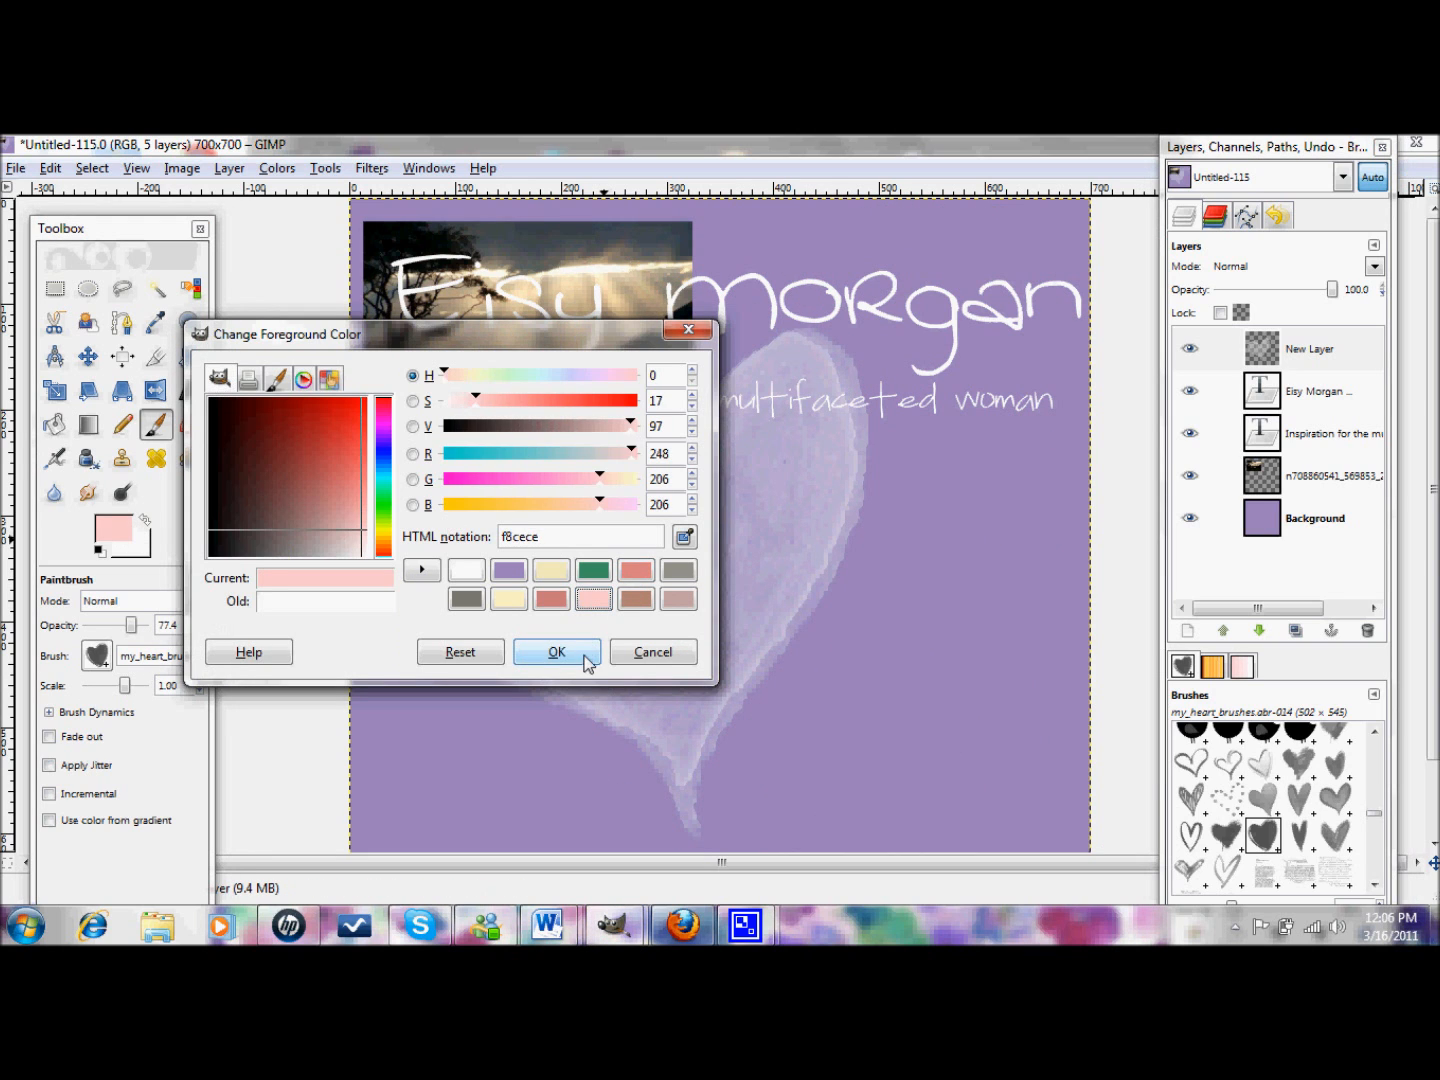
pyautogui.click(556, 652)
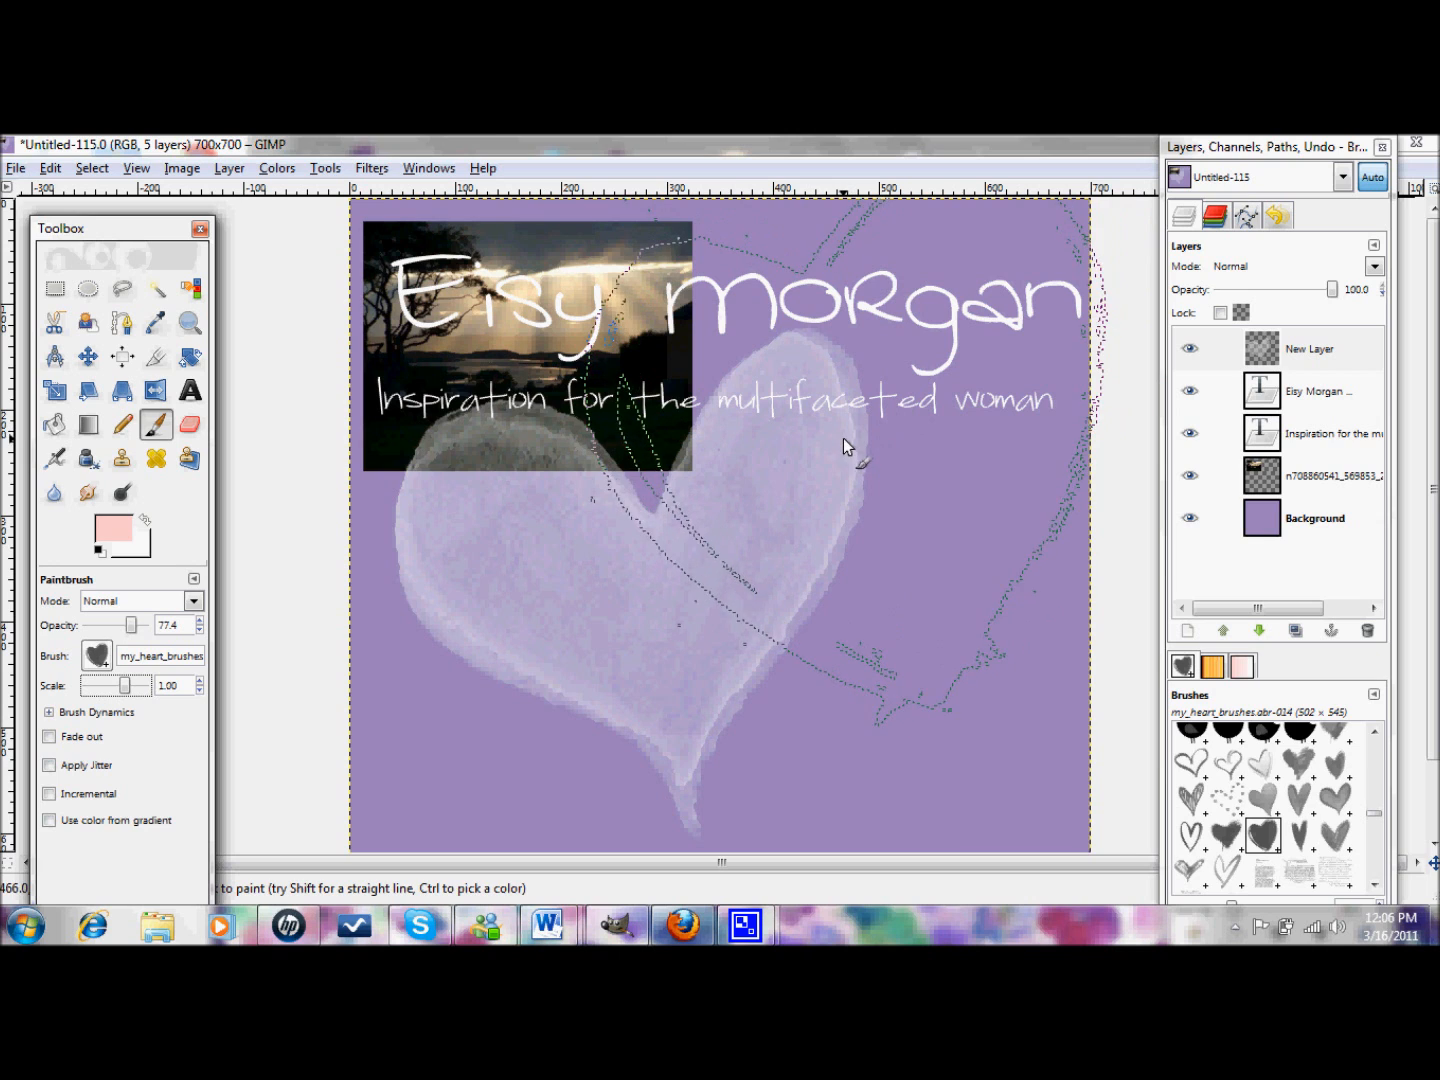
pyautogui.click(842, 437)
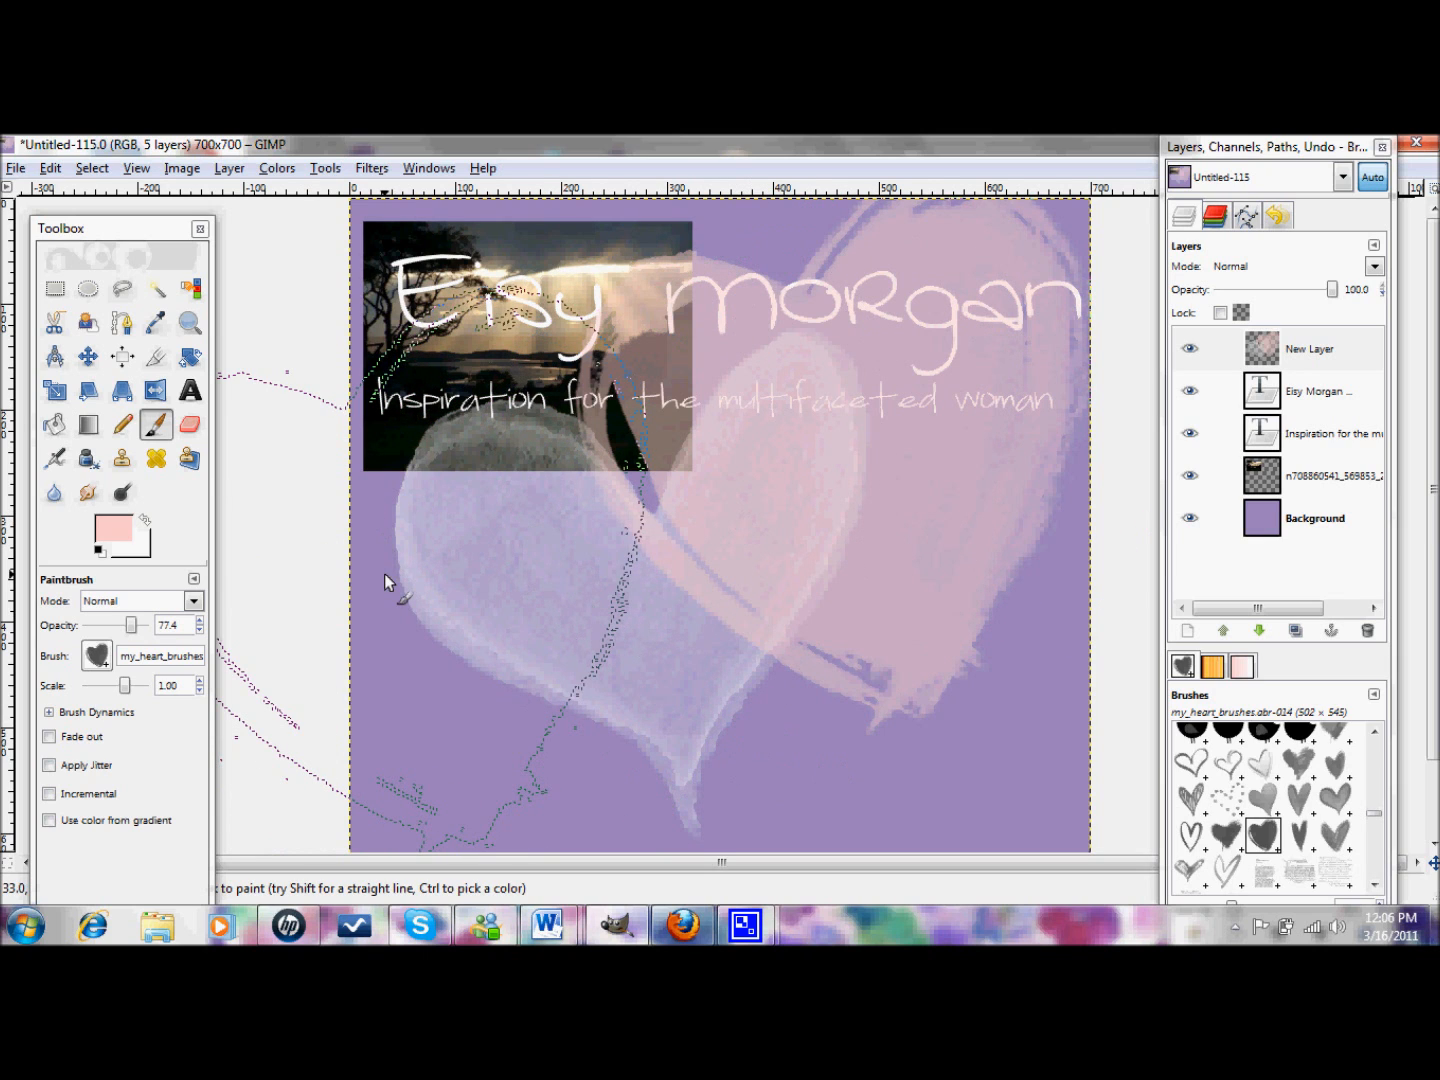
pyautogui.click(1262, 631)
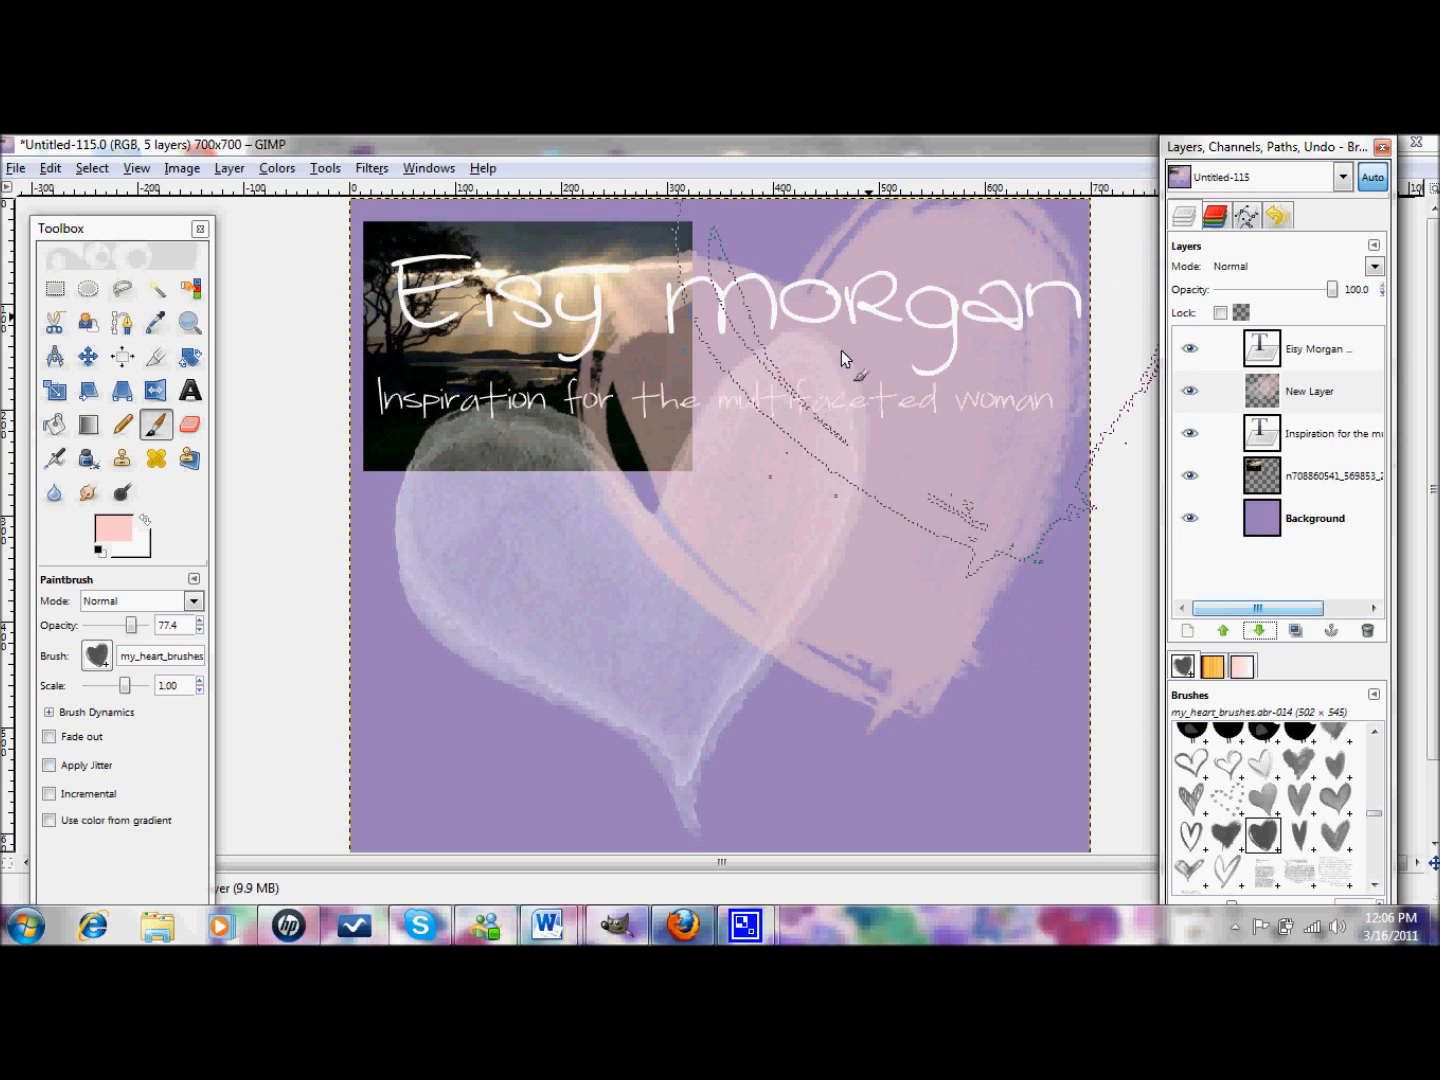
pyautogui.click(1259, 630)
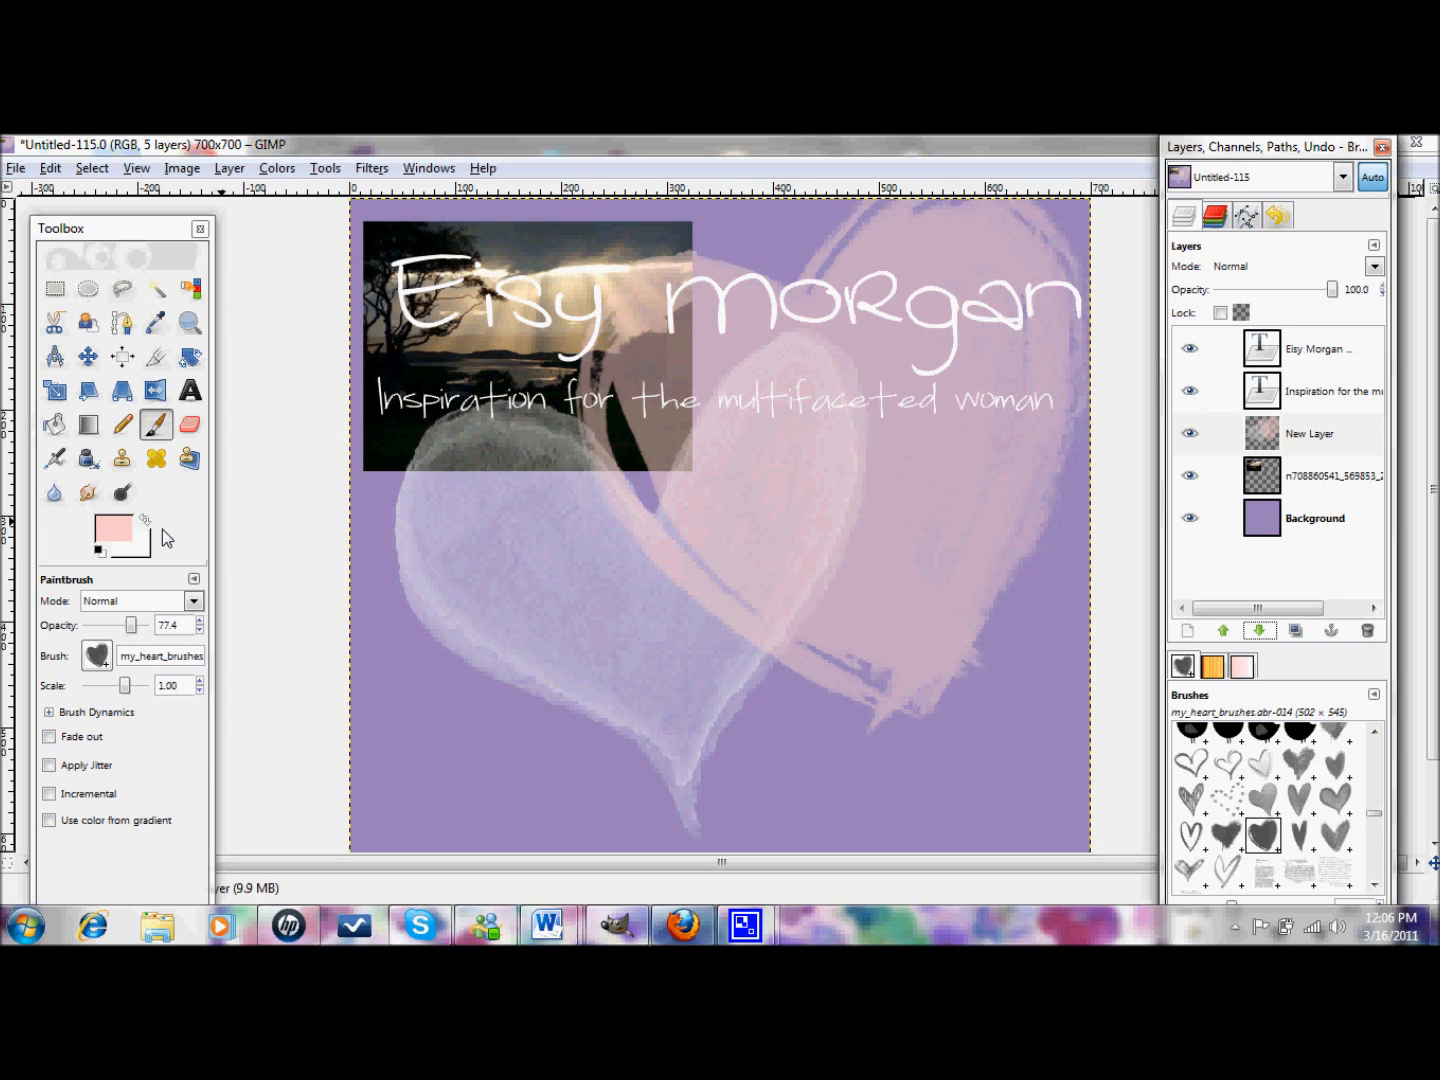
# - With 'Current layer only' on, crop the sunset photo layer to its 150×128 upper-left part
pyautogui.click(157, 358)
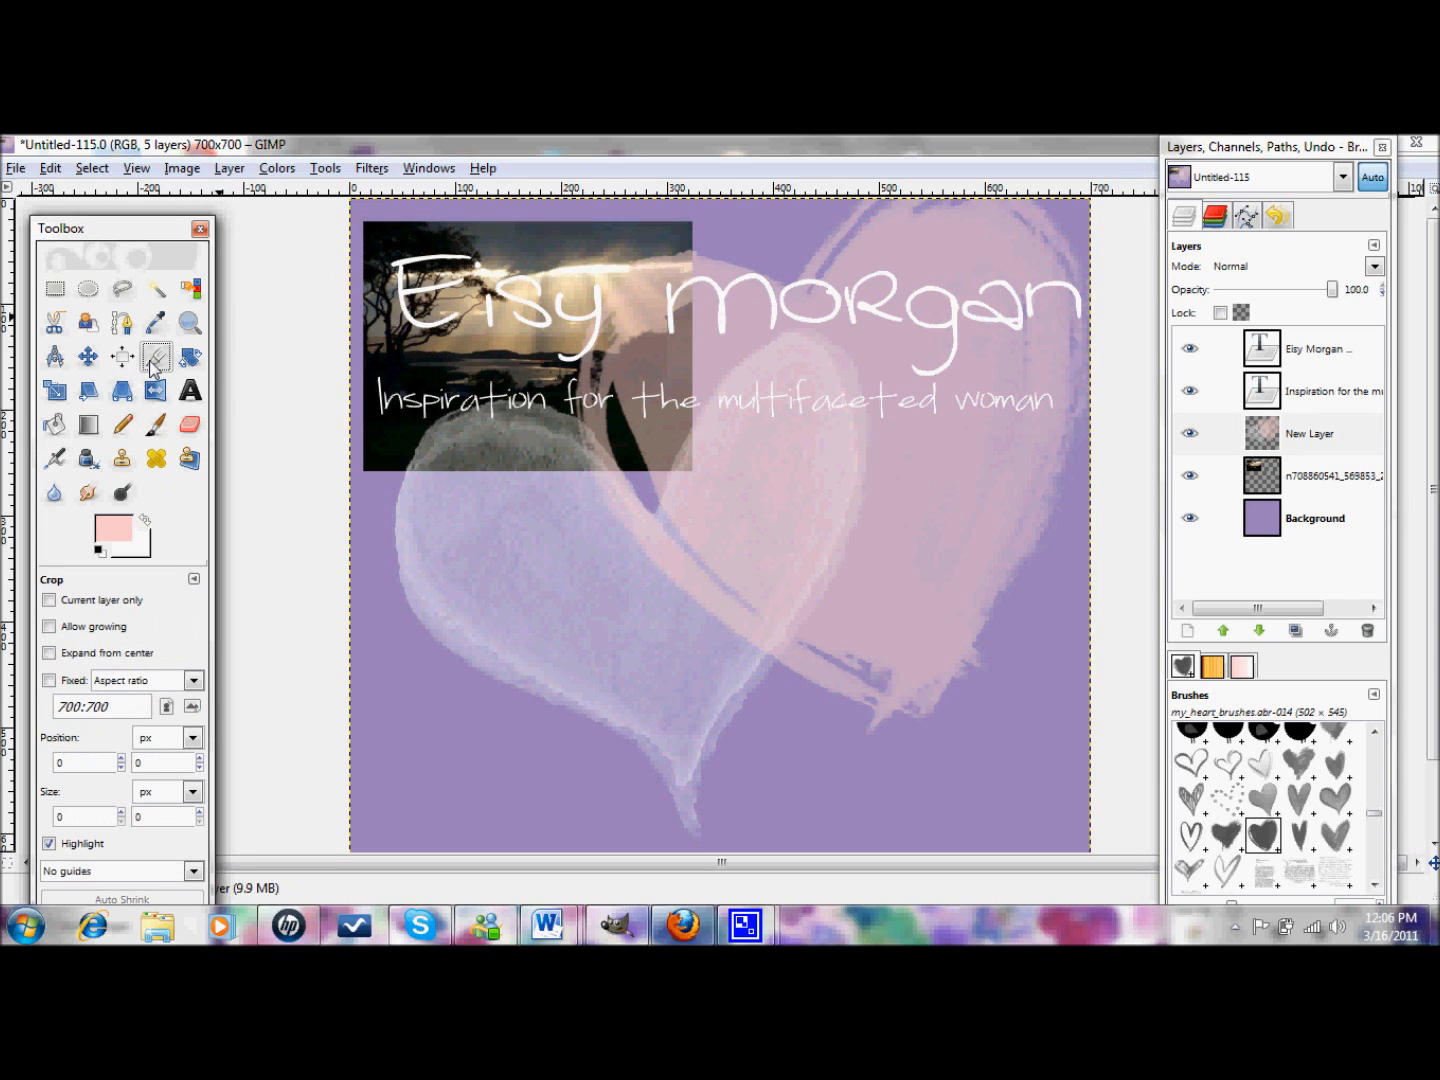
pyautogui.click(352, 216)
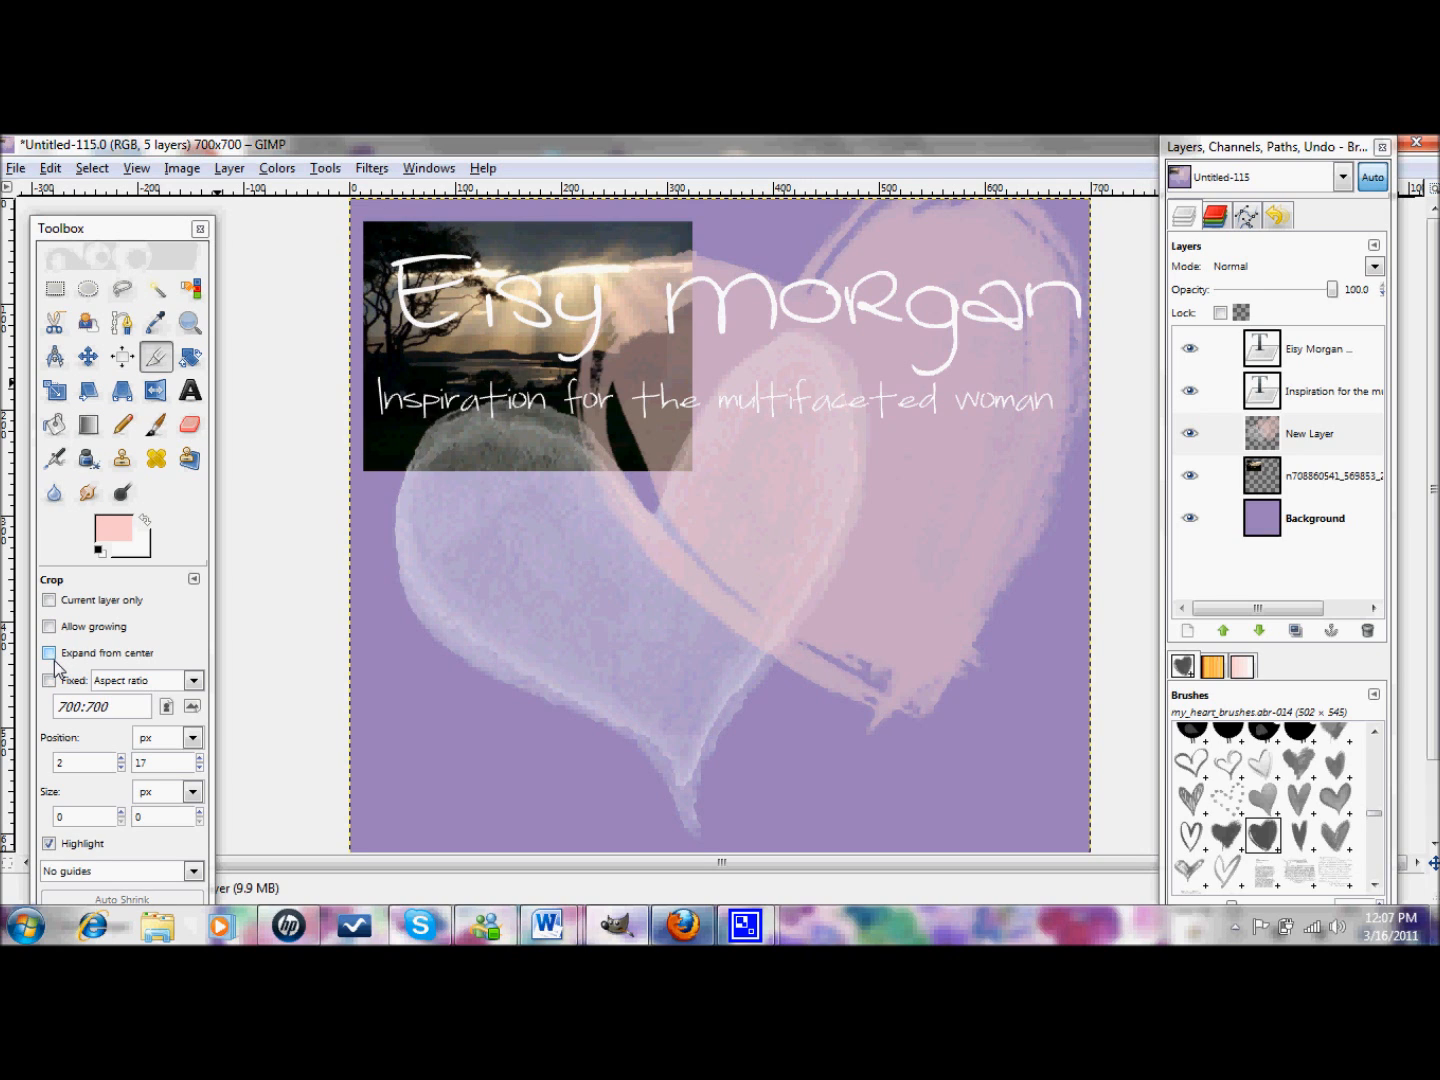
pyautogui.click(1280, 474)
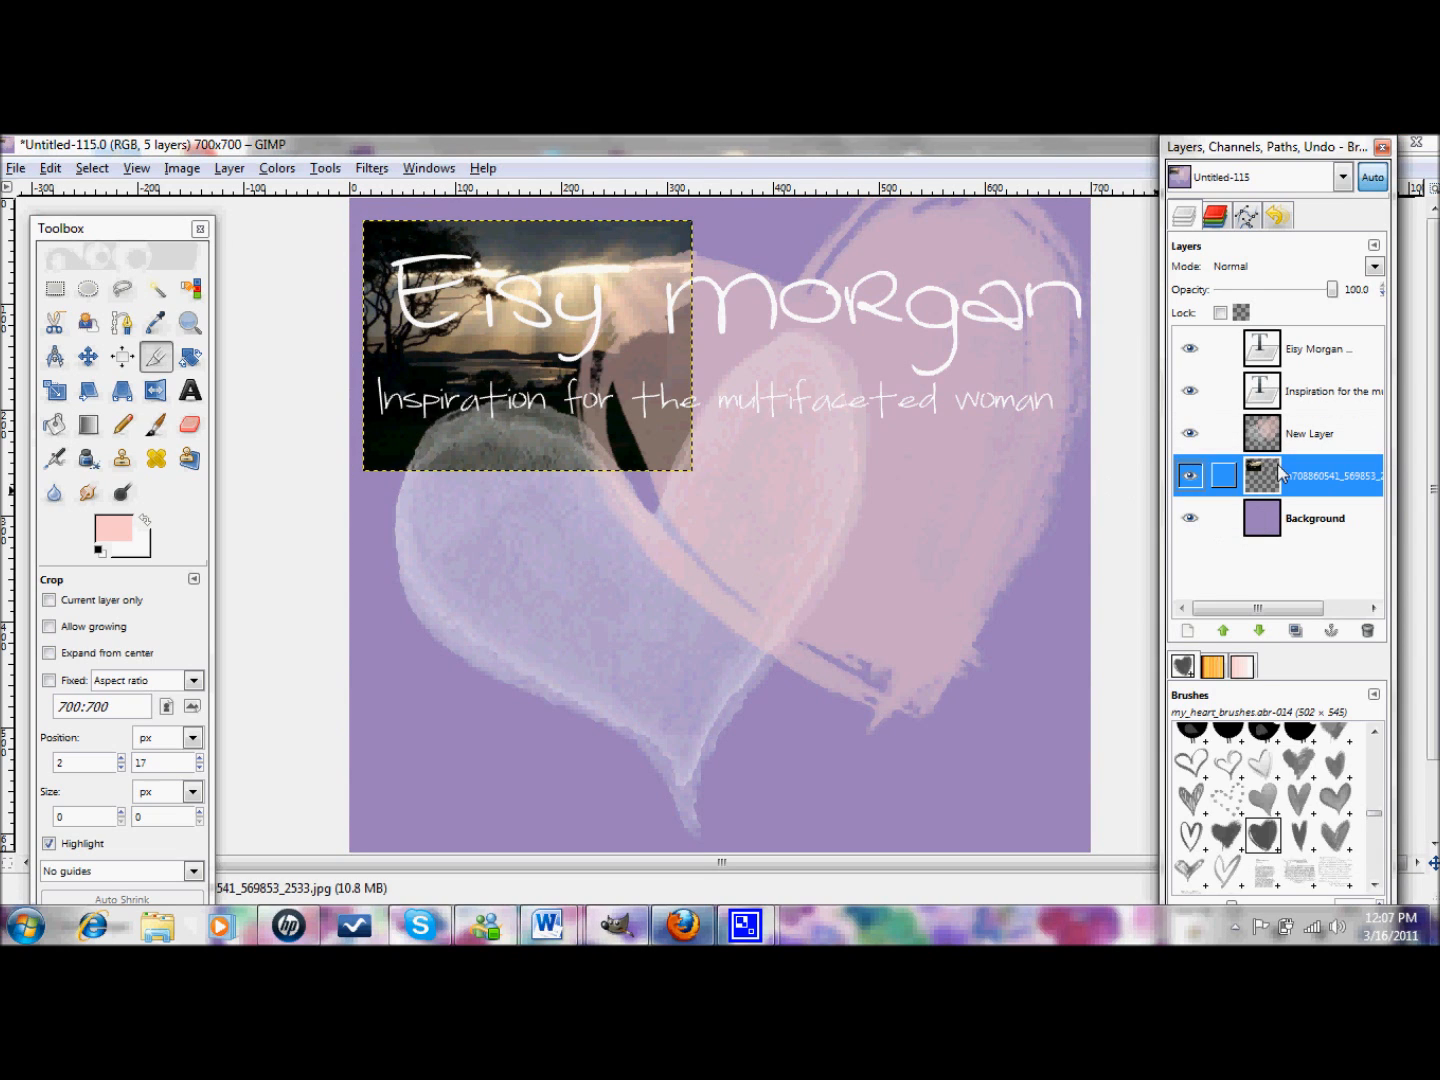
pyautogui.click(49, 600)
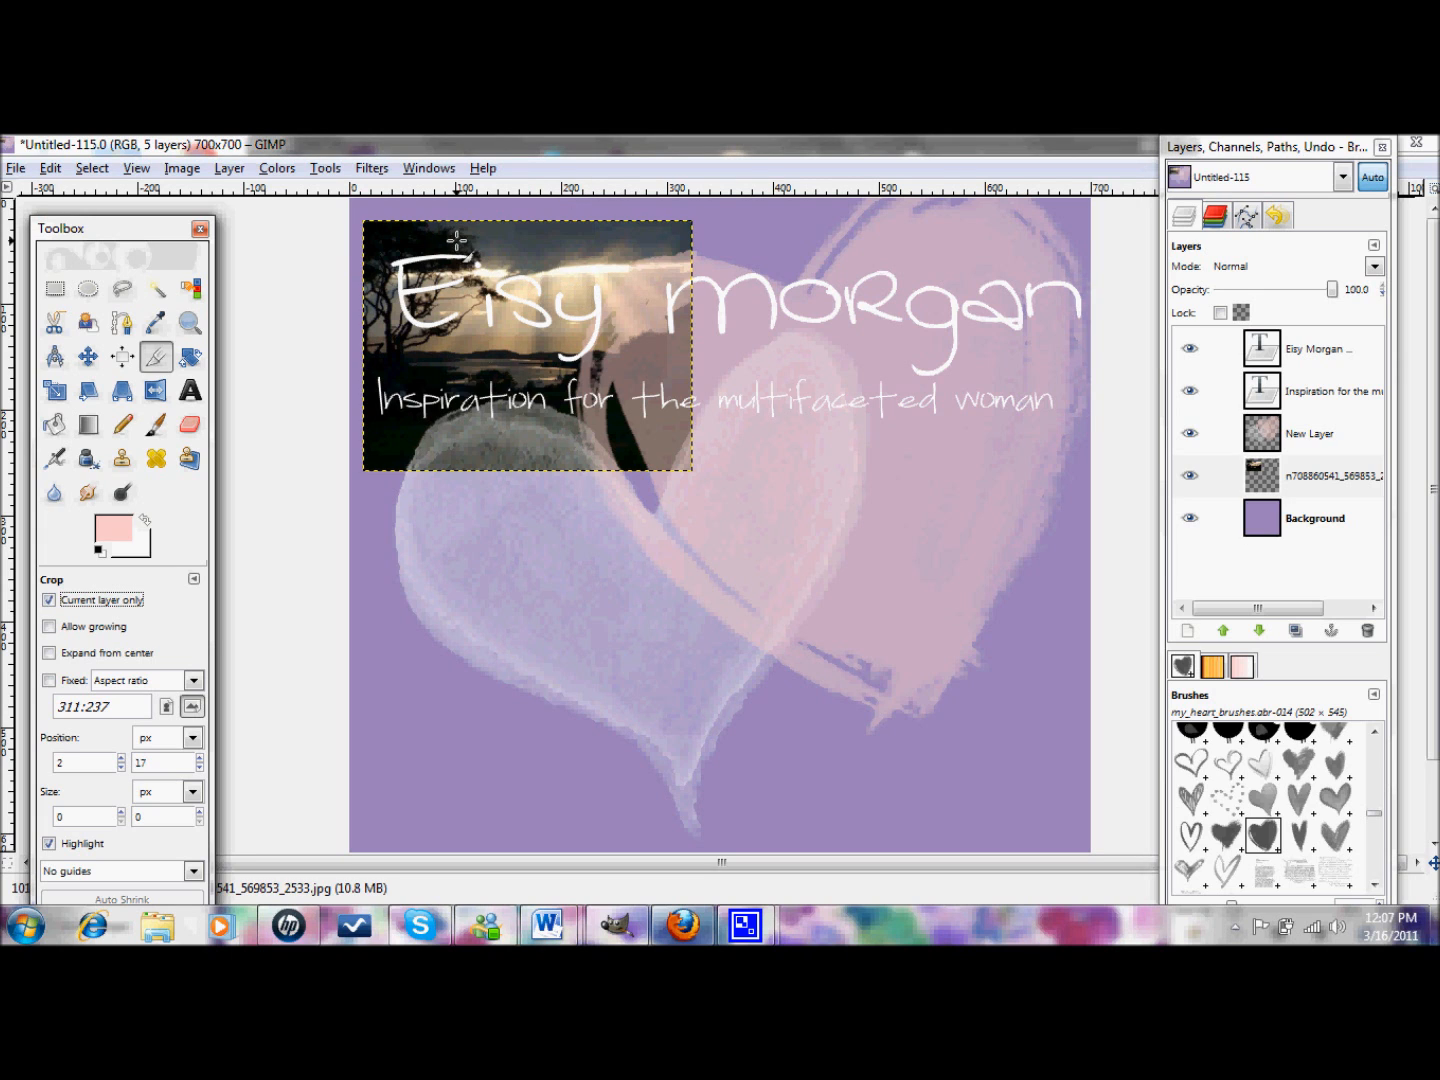
pyautogui.moveTo(397, 230); pyautogui.dragTo(553, 360)
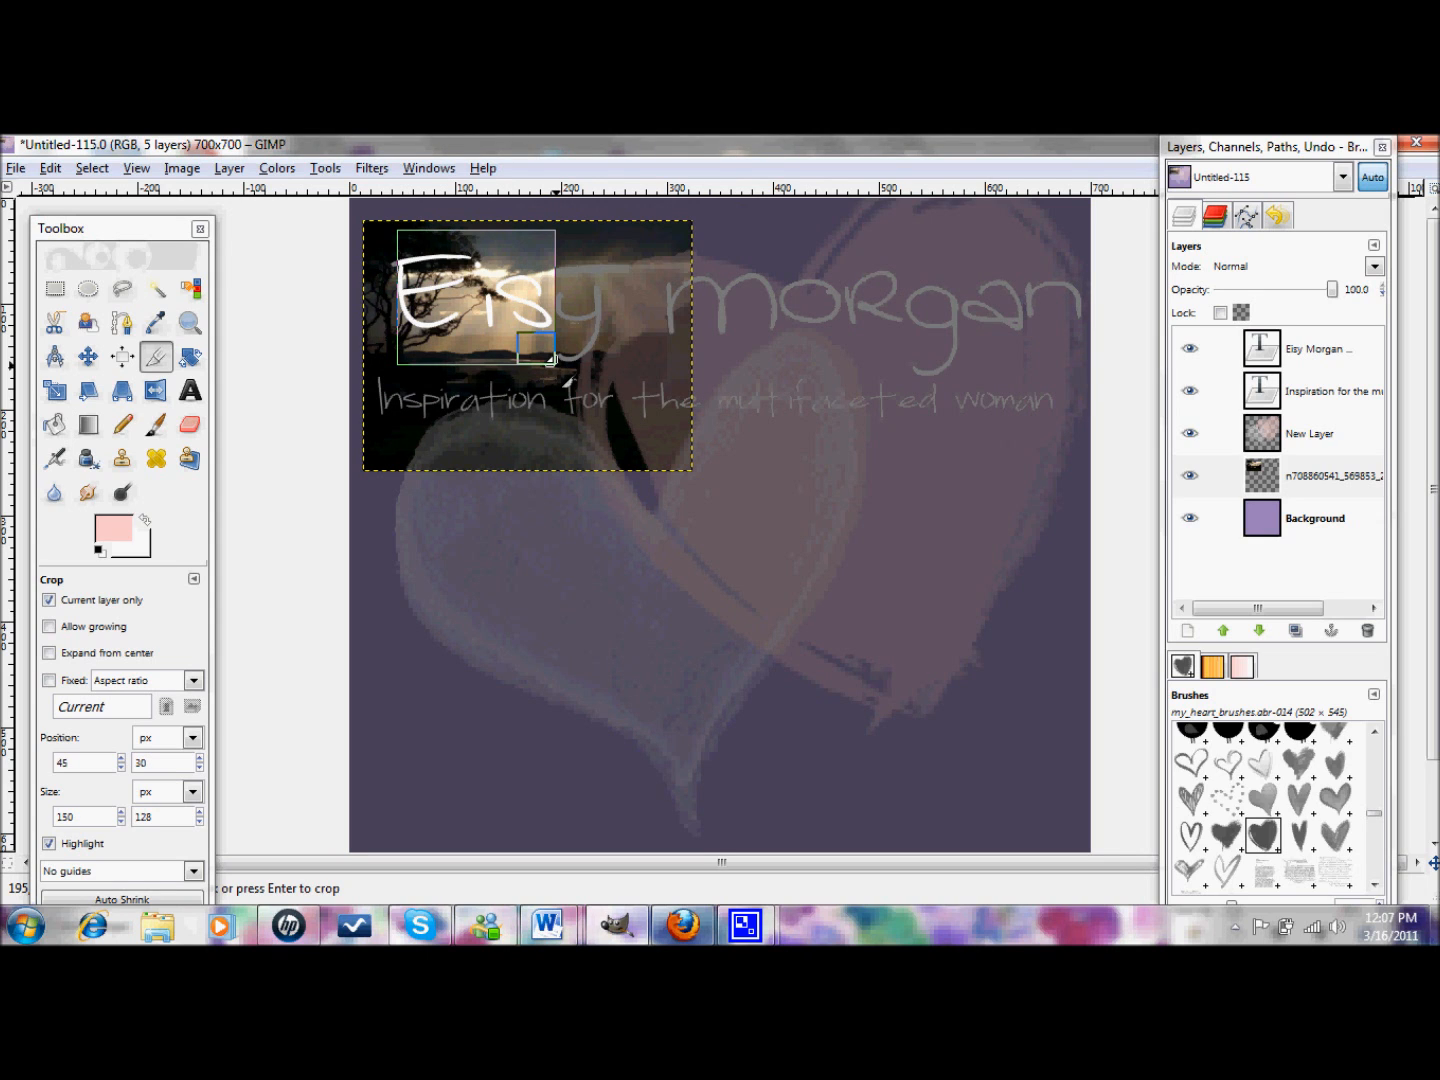
pyautogui.press('Return')
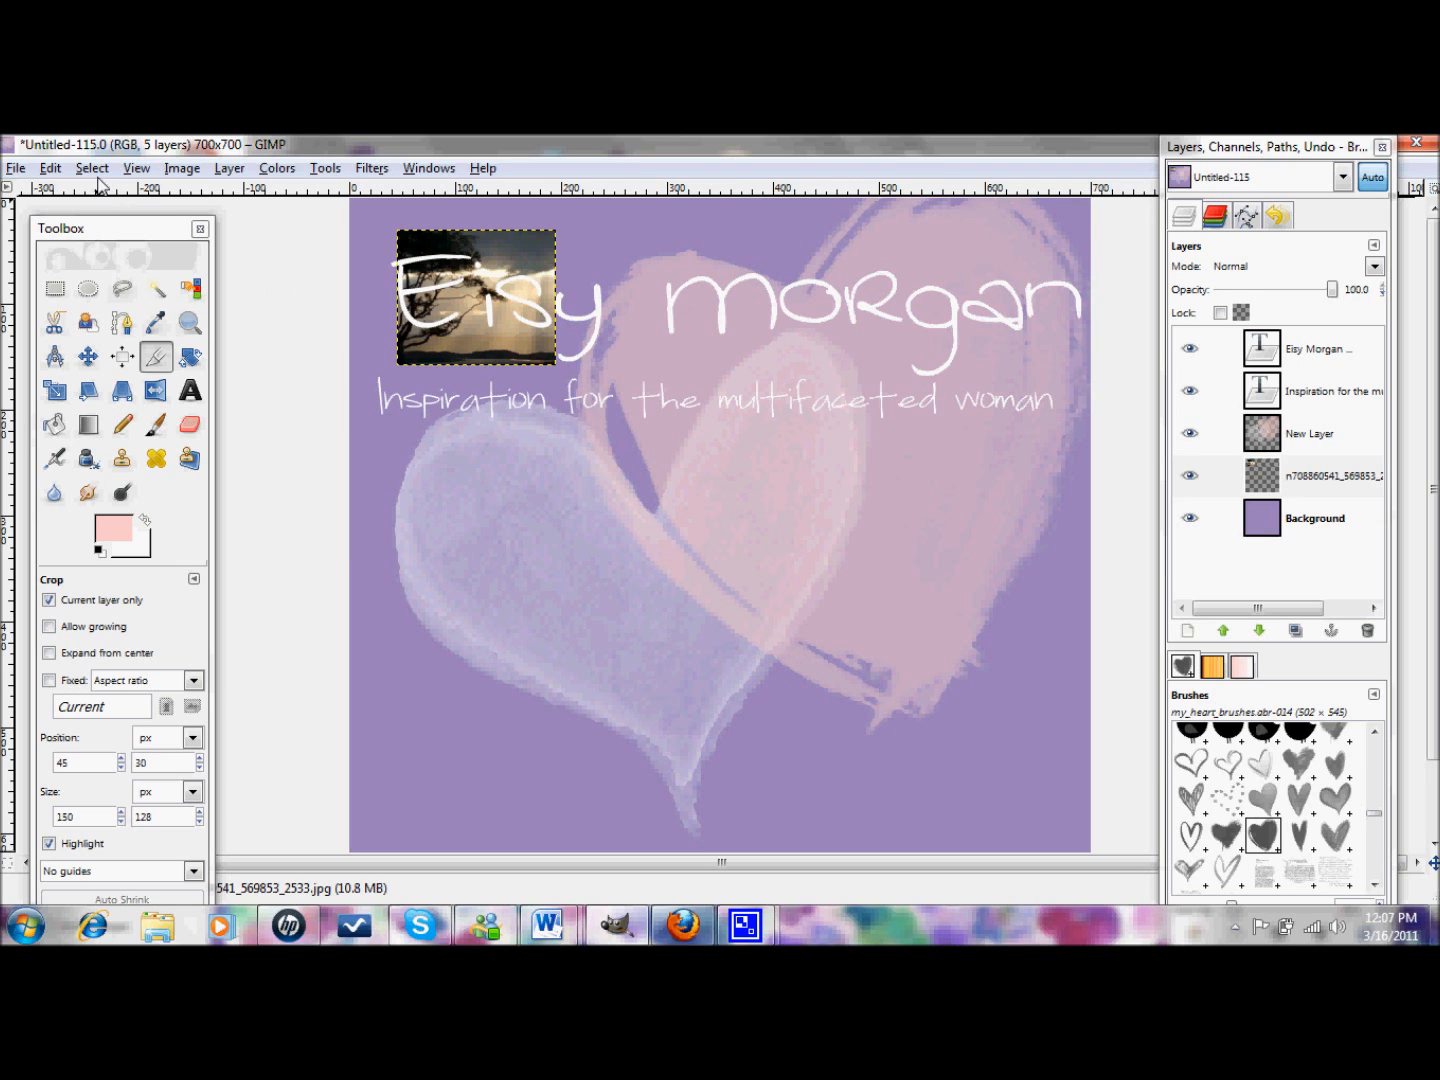
# - Undo the photo crop, then crop the whole banner to 695×528 from the top-left corner
pyautogui.click(61, 169)
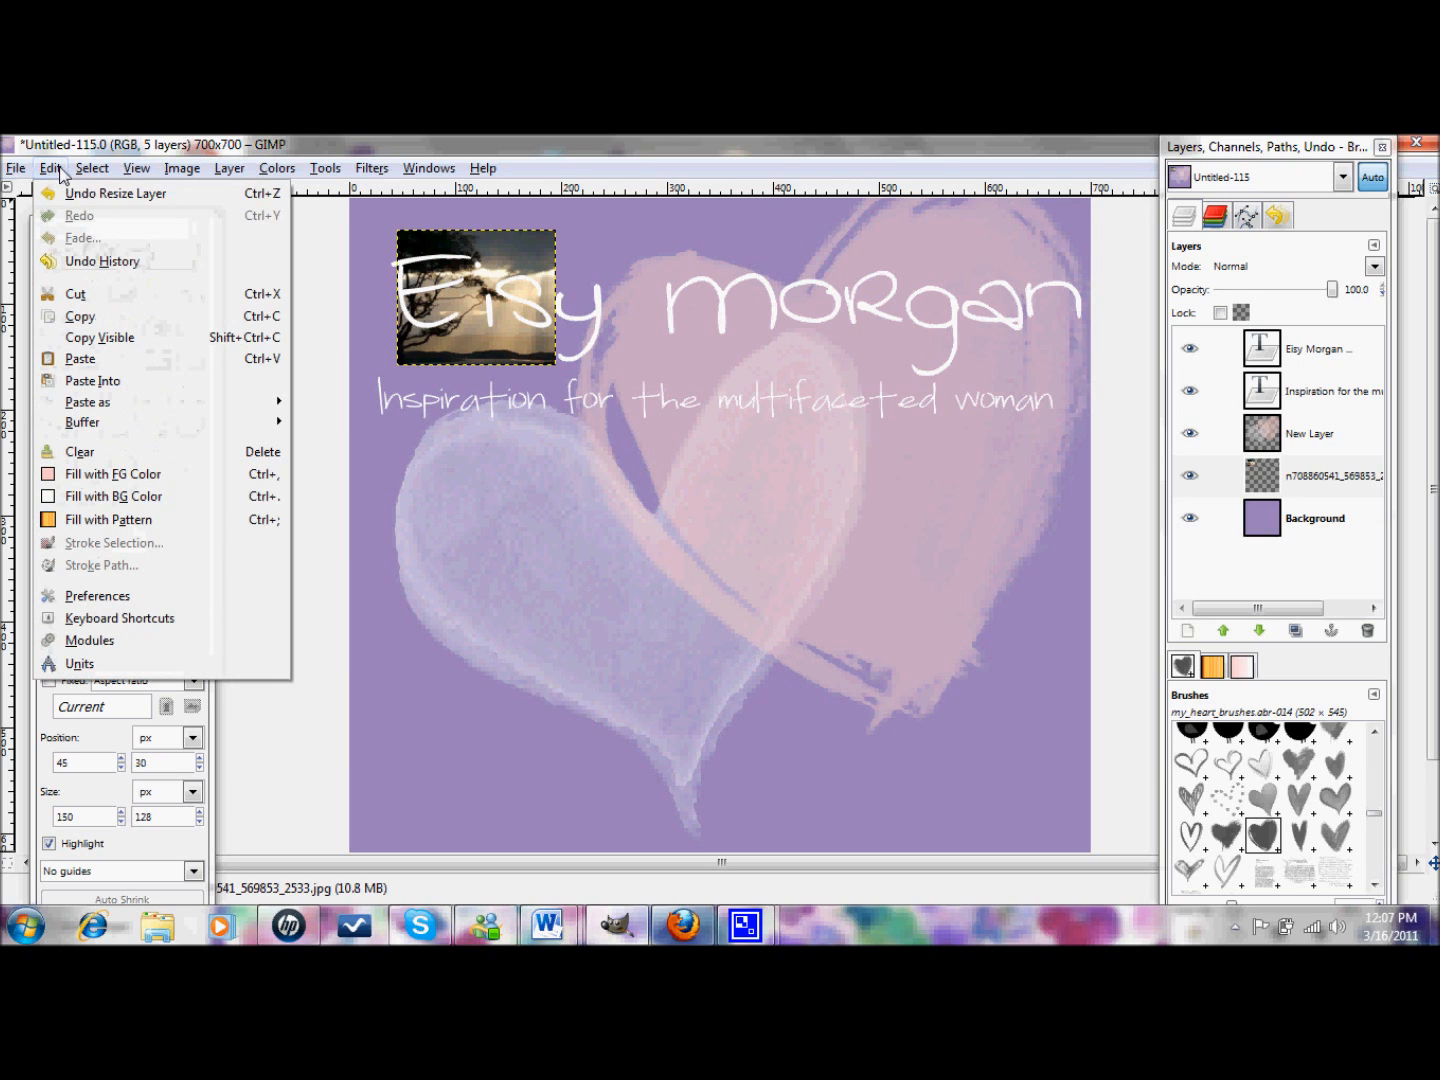
pyautogui.click(79, 193)
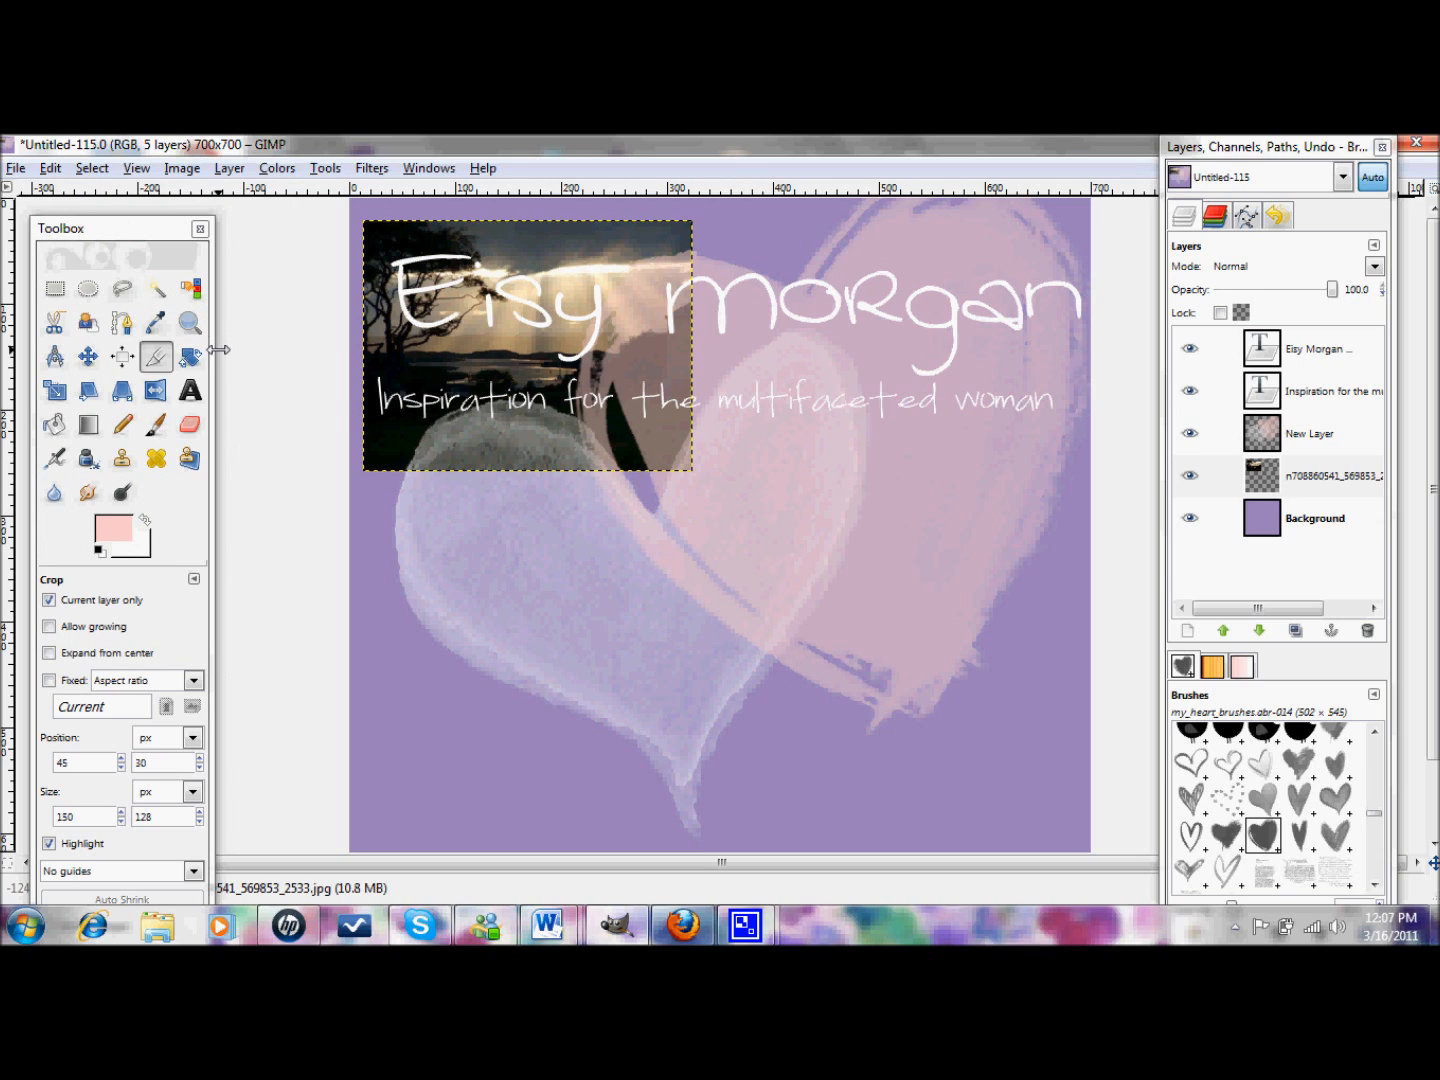
pyautogui.click(49, 600)
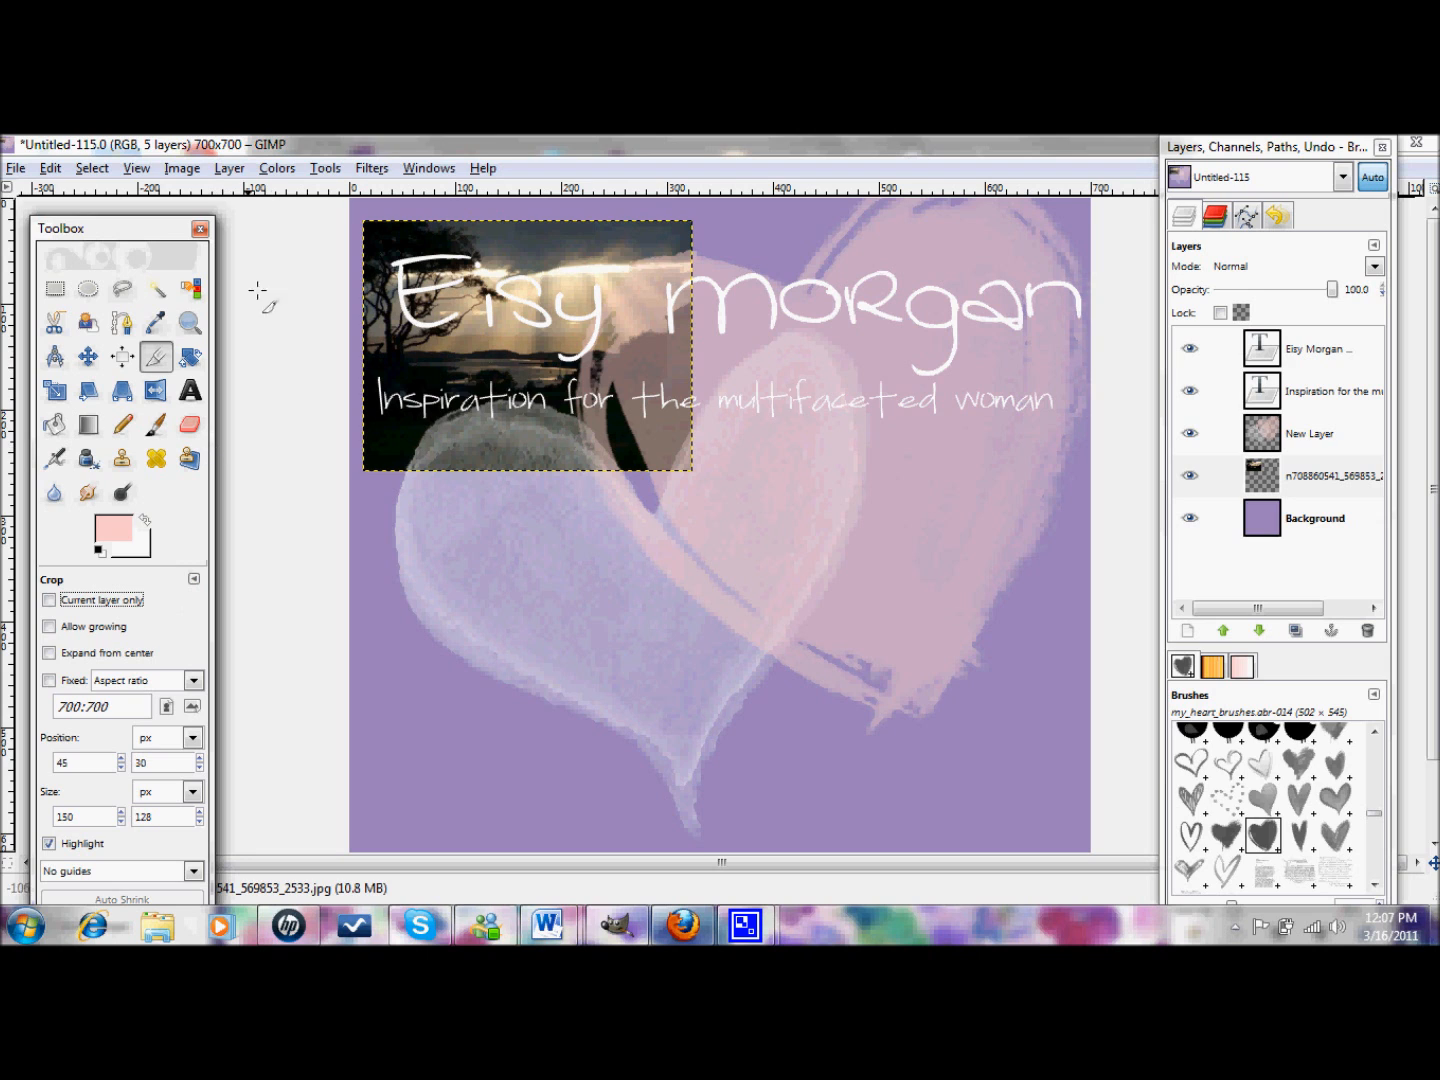
pyautogui.click(352, 203)
pyautogui.moveTo(353, 203); pyautogui.dragTo(1082, 757)
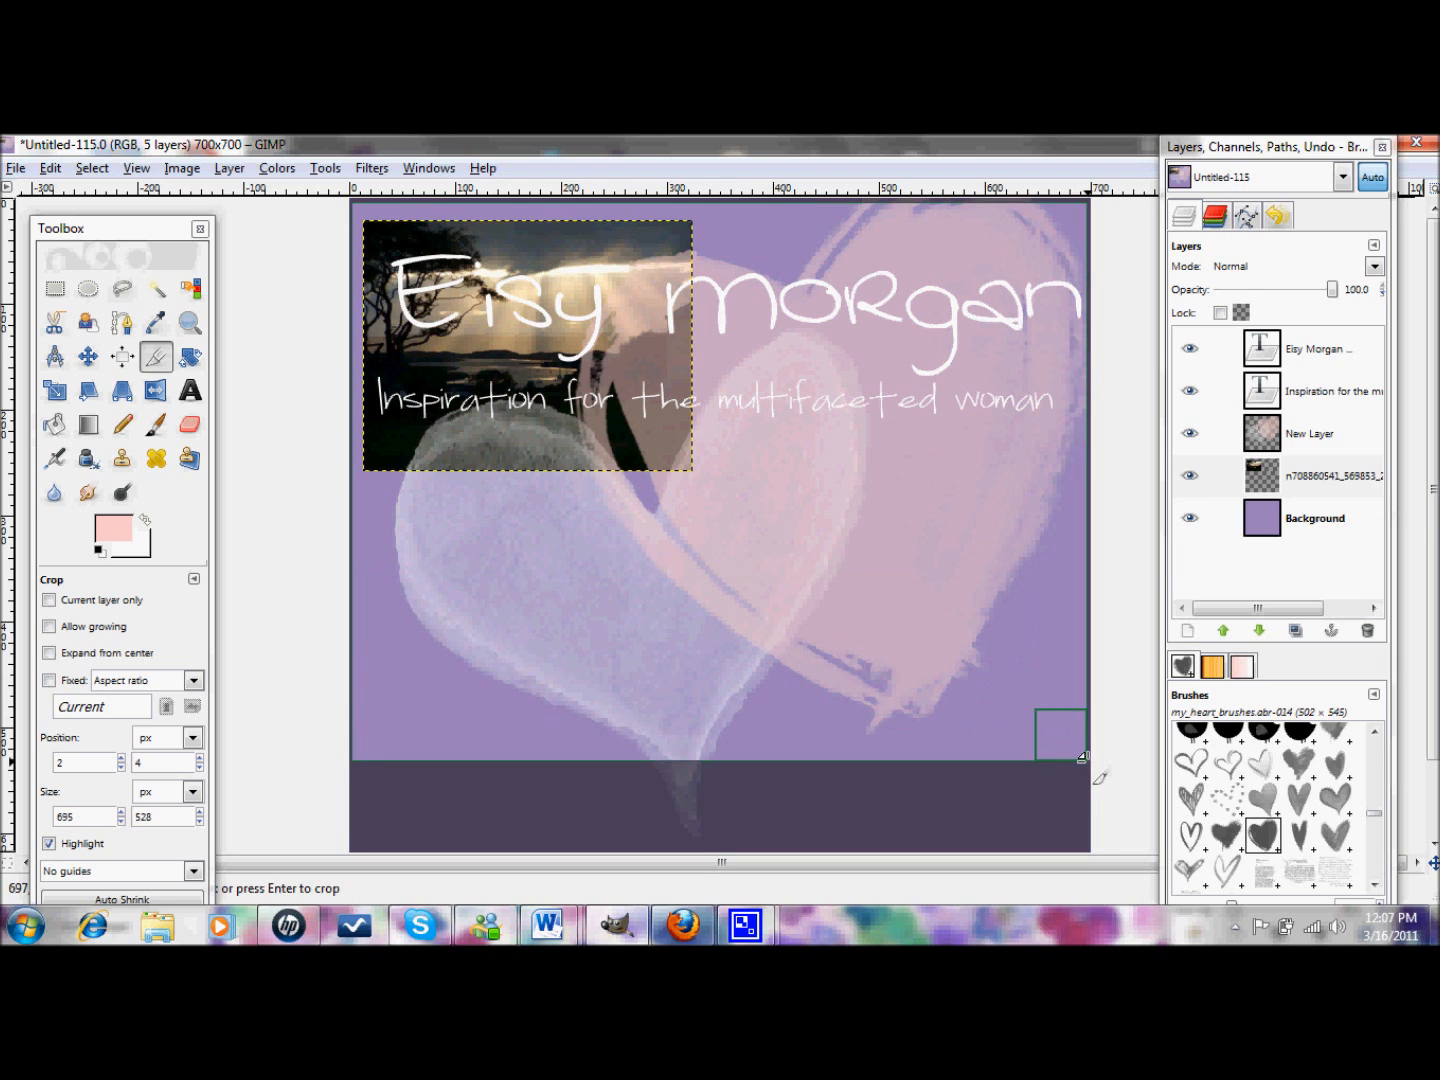
pyautogui.press('Return')
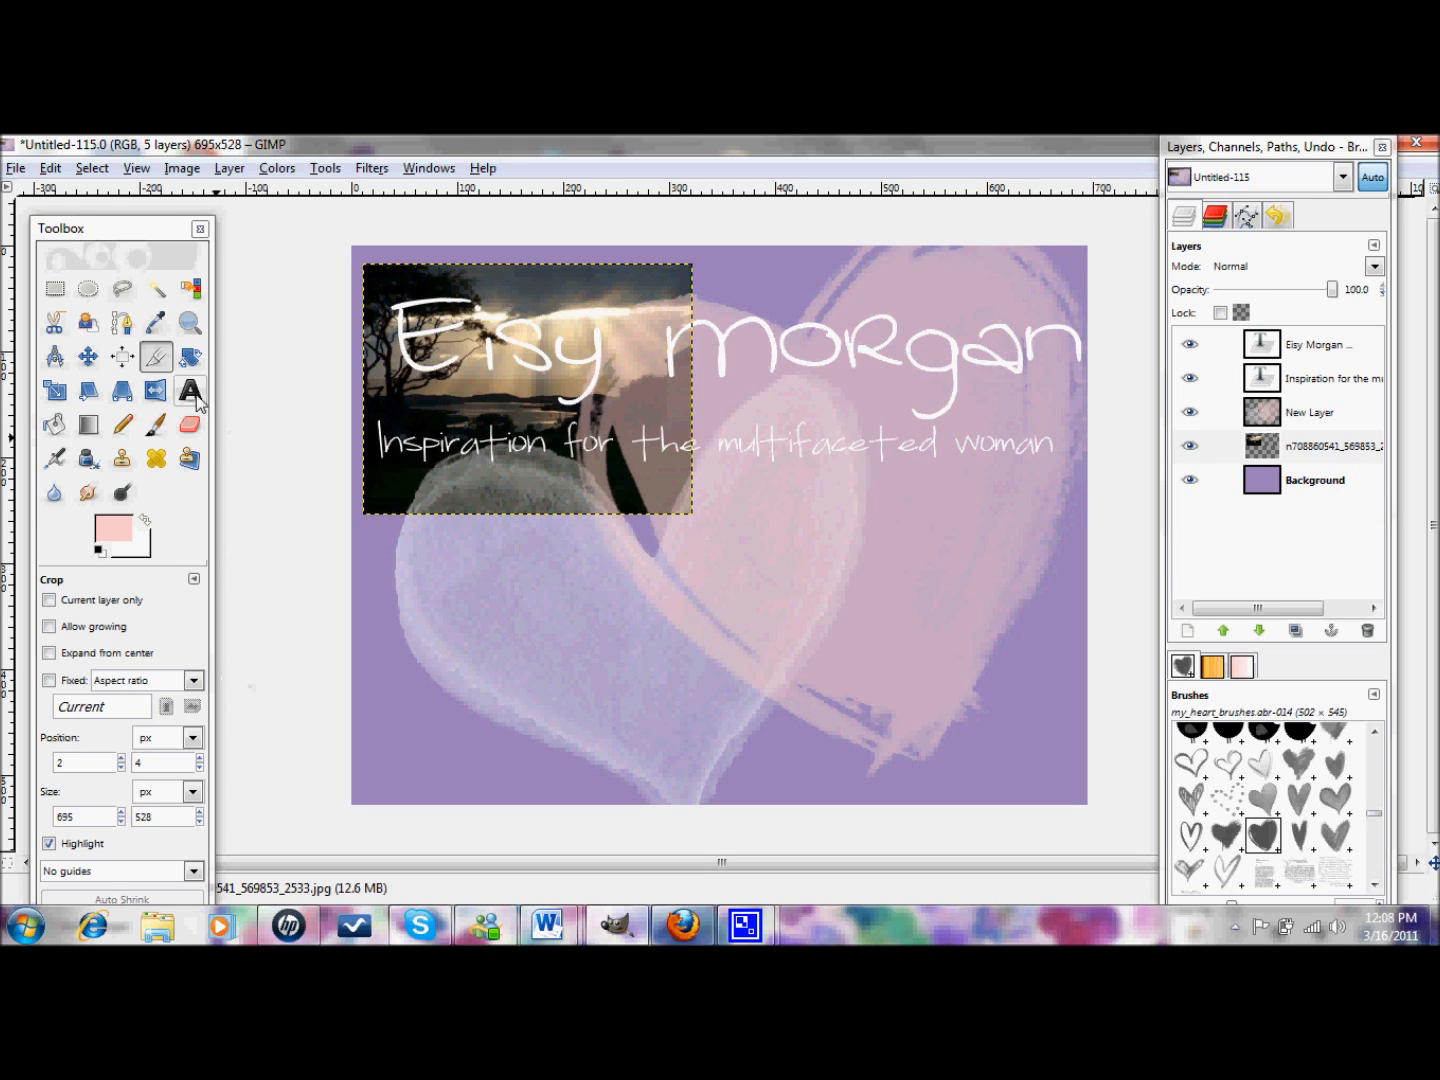
# - Rotate the sunset photo 7.51°, trying a horizontal flip and undoing it
pyautogui.click(190, 357)
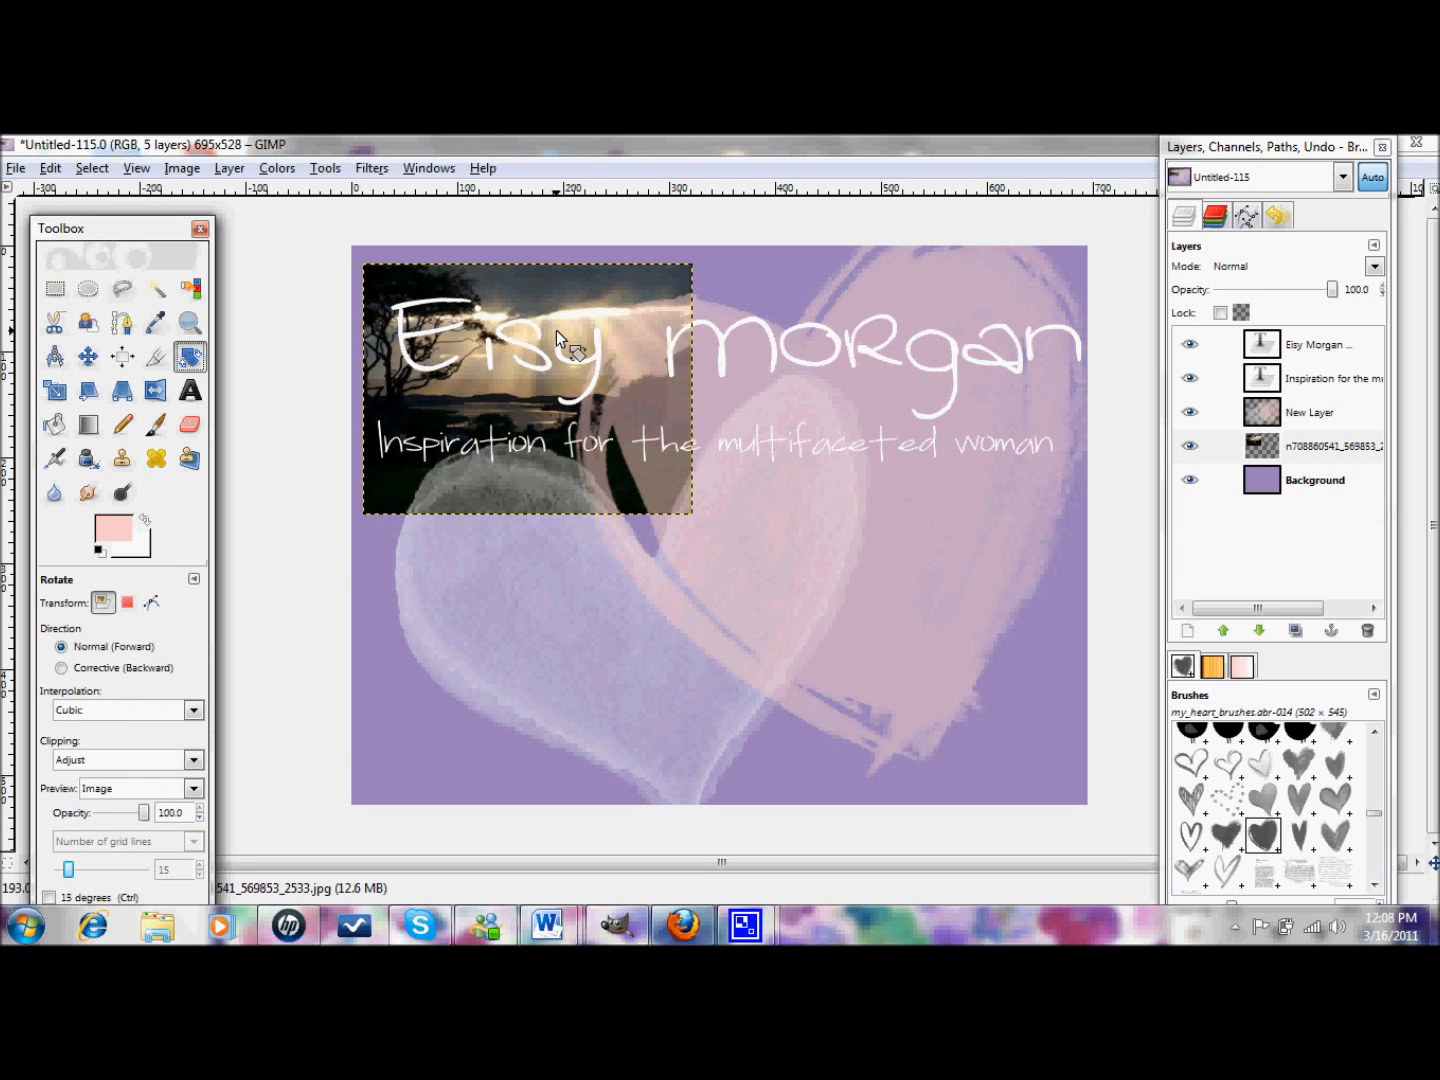
pyautogui.moveTo(556, 329)
pyautogui.mouseDown()
pyautogui.moveTo(506, 302)
pyautogui.moveTo(534, 330)
pyautogui.mouseUp()
pyautogui.click(358, 428)
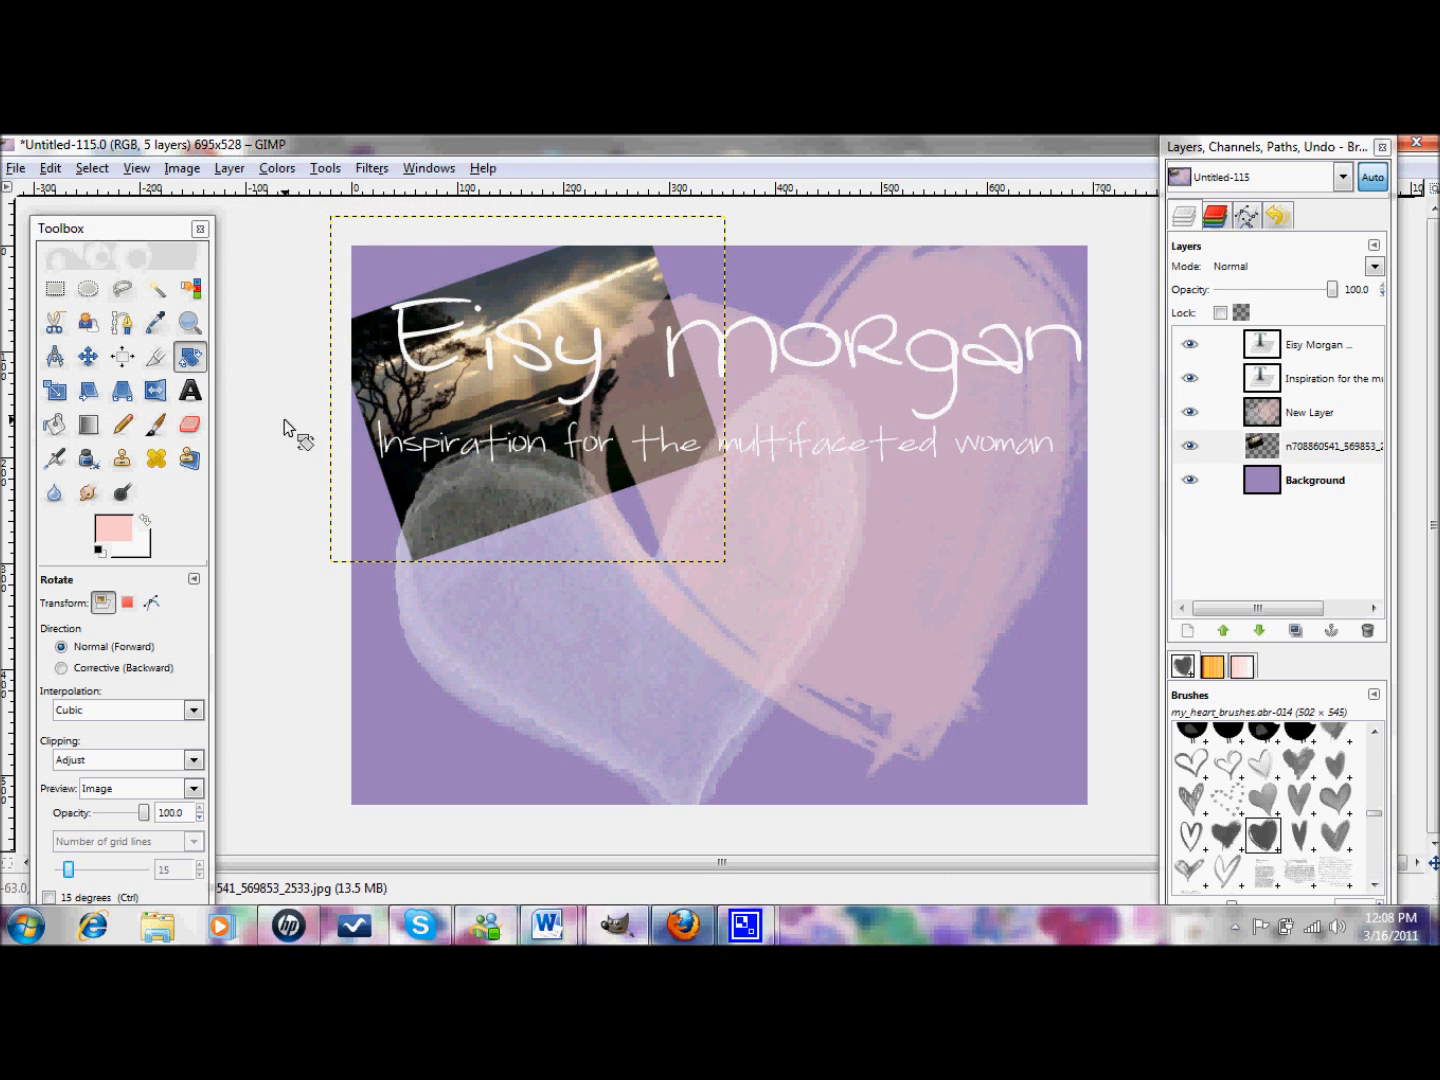
pyautogui.click(150, 395)
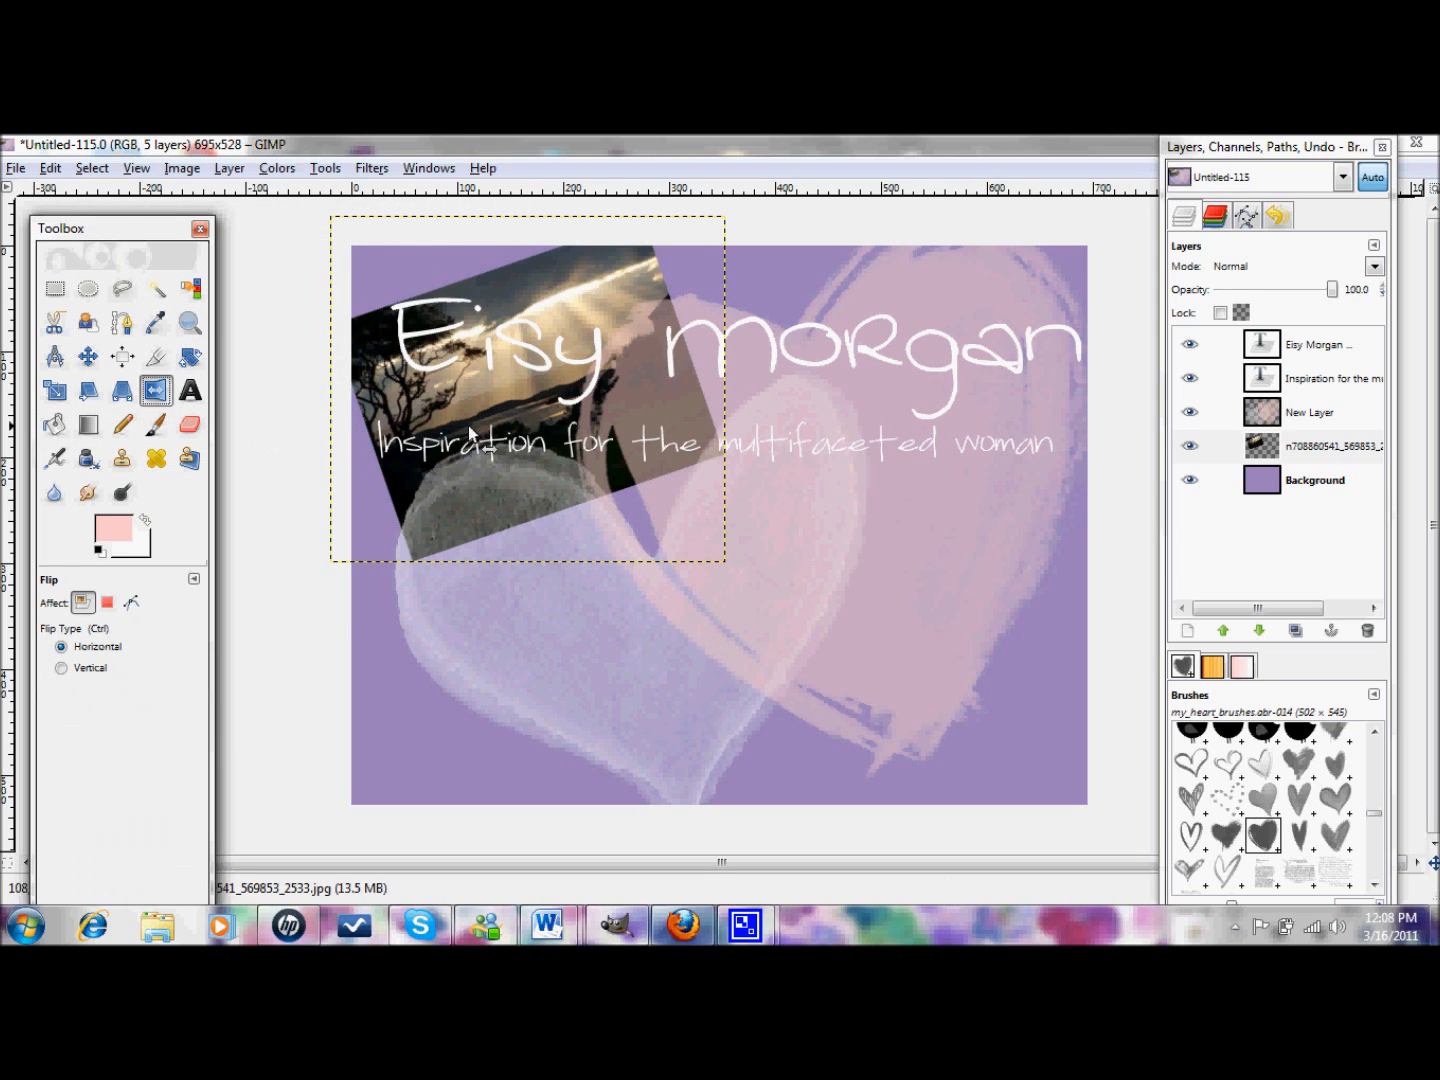
pyautogui.click(464, 340)
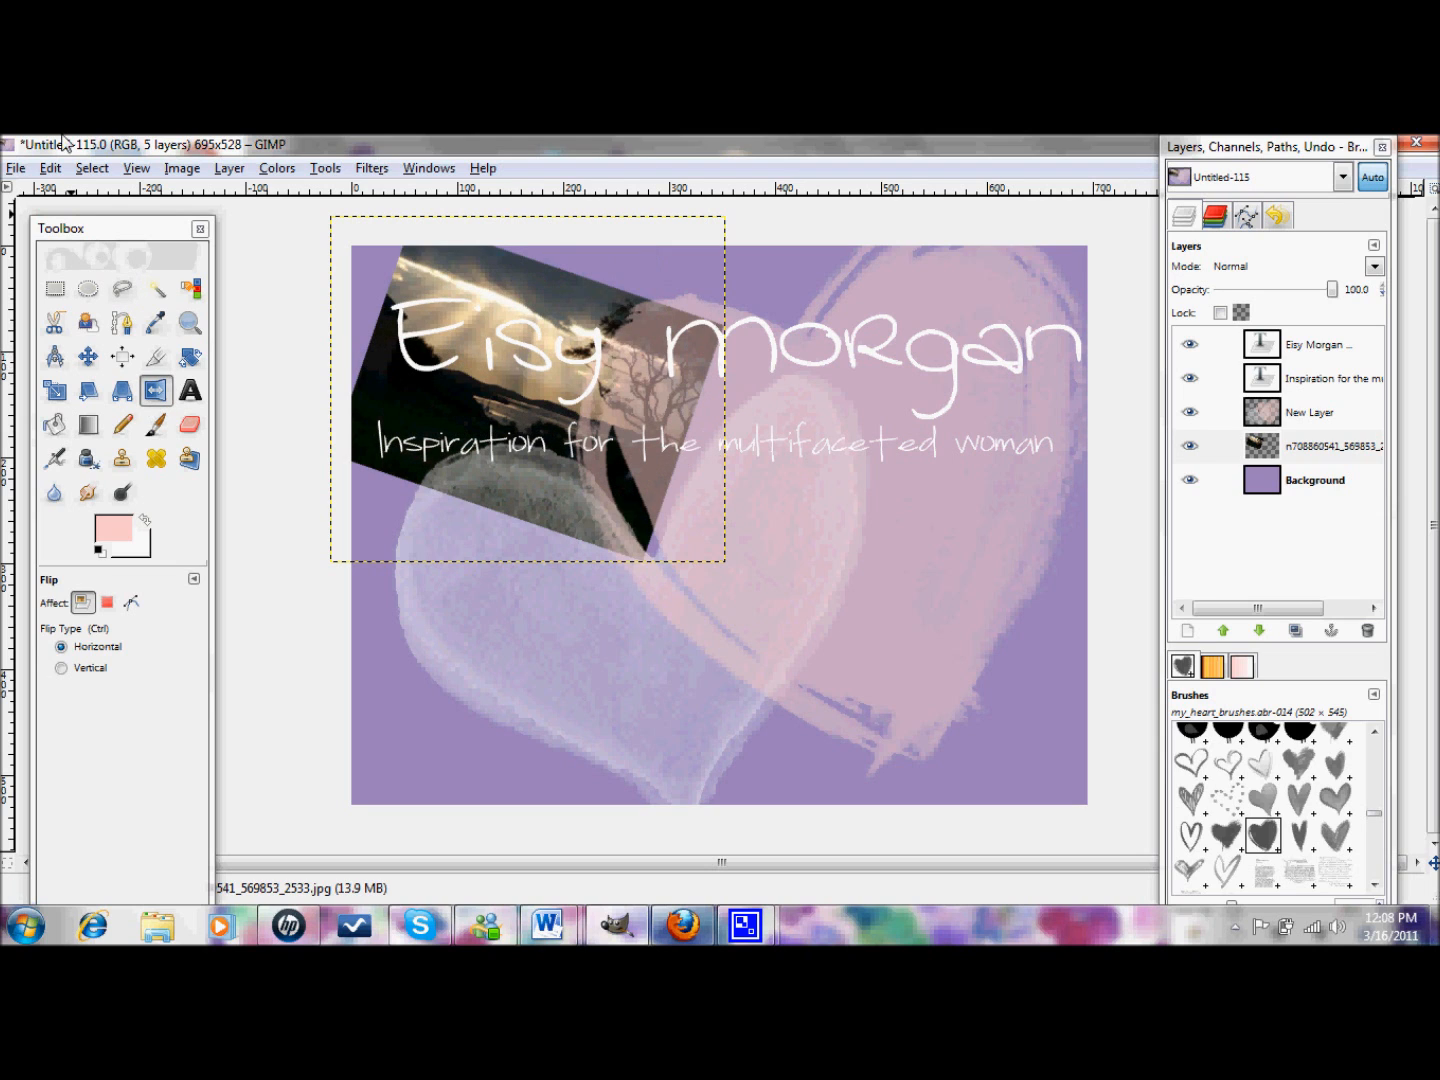
pyautogui.click(50, 167)
pyautogui.click(85, 193)
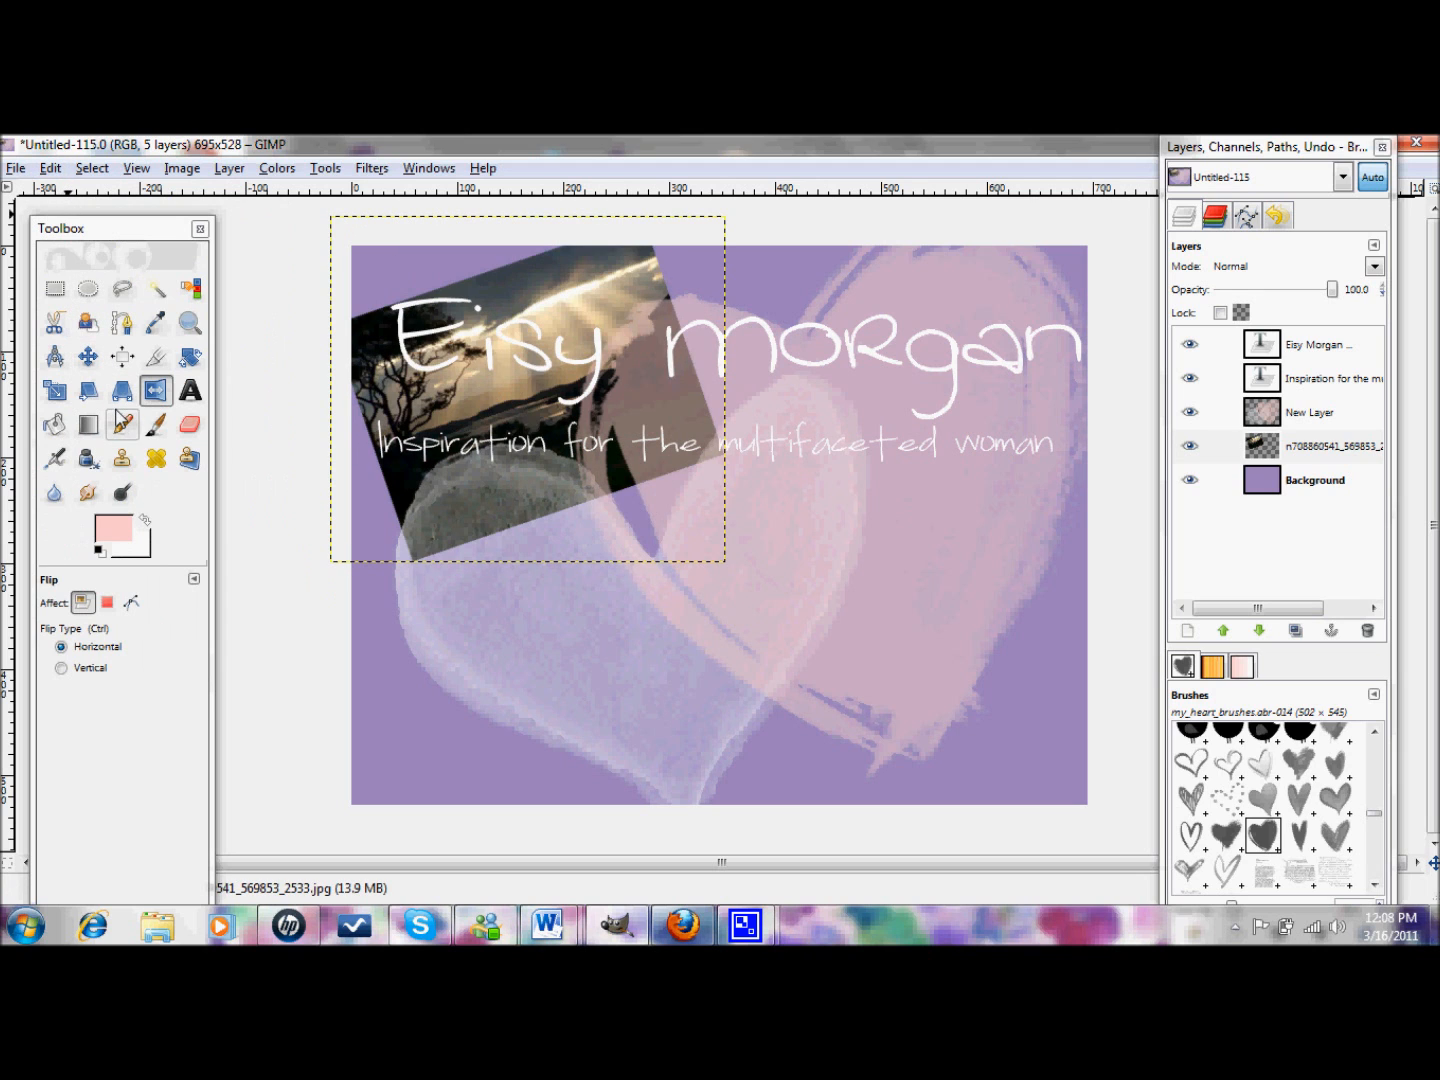
# - Apply a perspective warp by pulling the photo's lower-right corner outward
pyautogui.click(121, 424)
pyautogui.click(121, 390)
pyautogui.click(537, 444)
pyautogui.moveTo(537, 445); pyautogui.dragTo(401, 495)
pyautogui.click(276, 340)
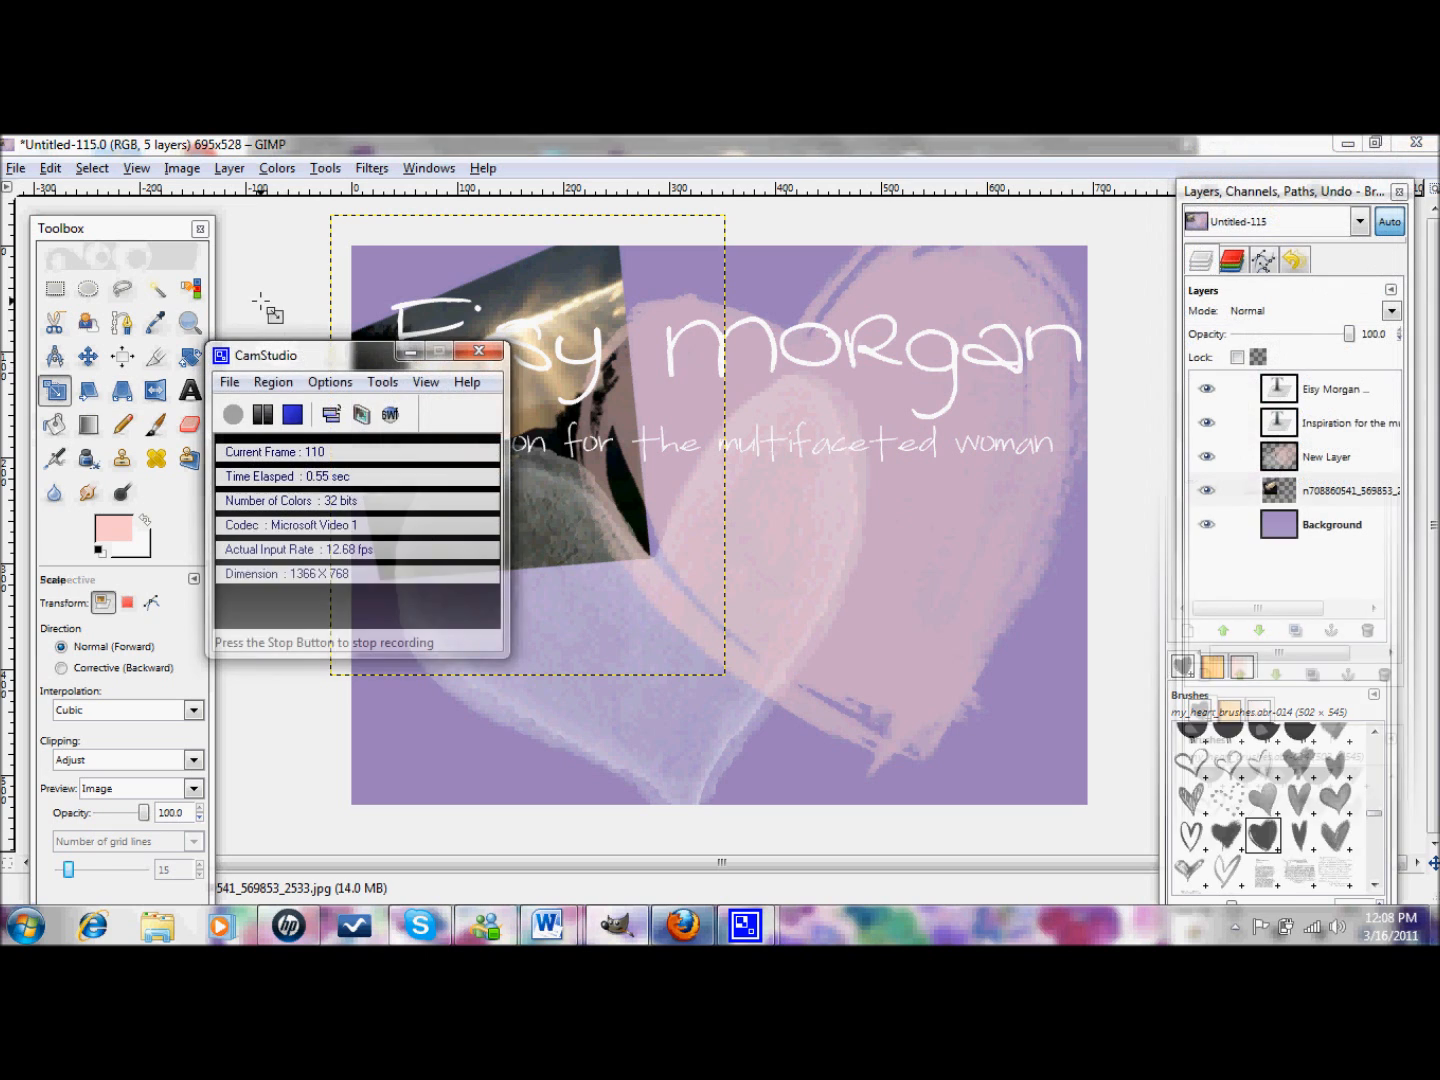
# - Cancel a Scale attempt on the photo, then minimise the banner's image window
pyautogui.click(435, 292)
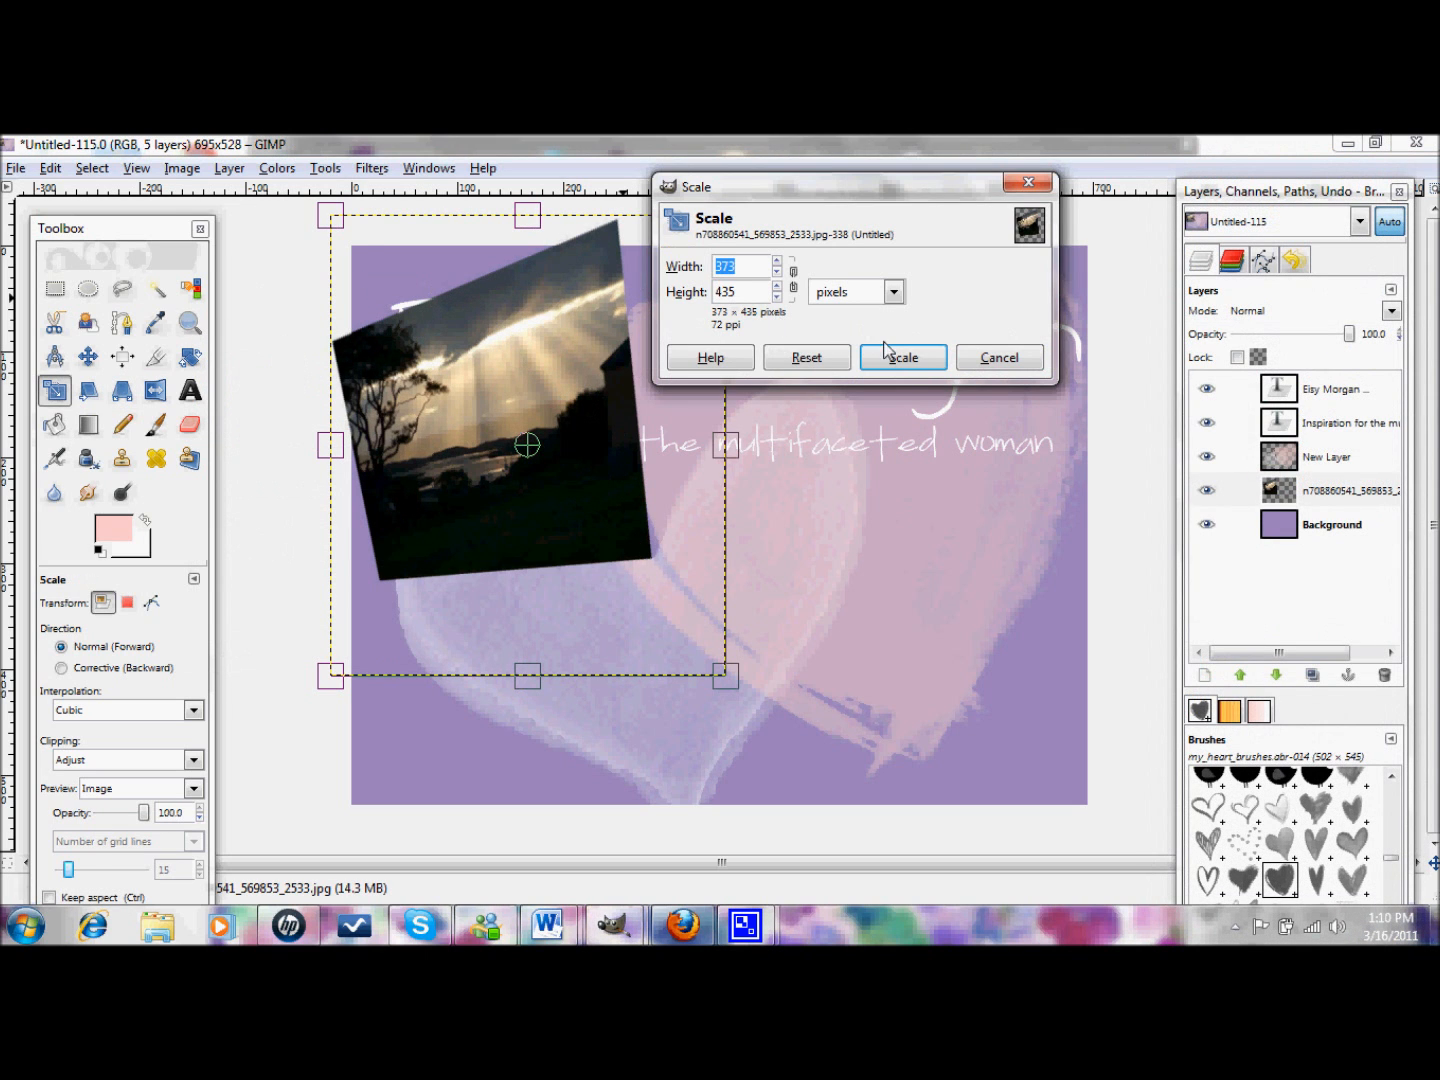
pyautogui.click(984, 357)
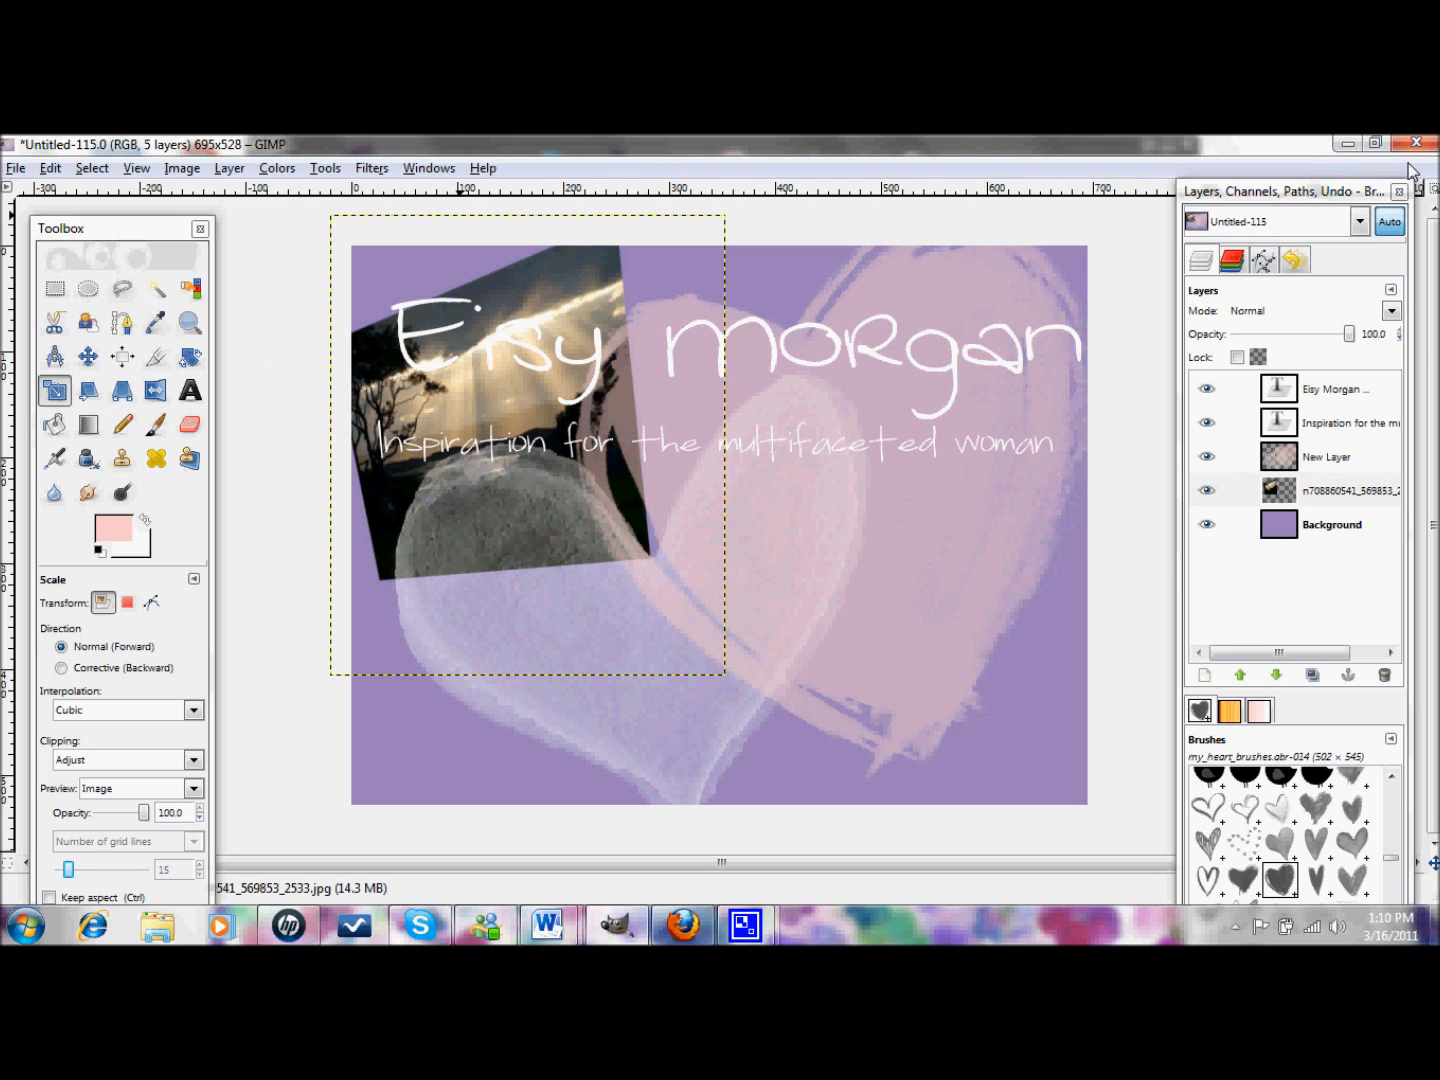
pyautogui.click(1350, 144)
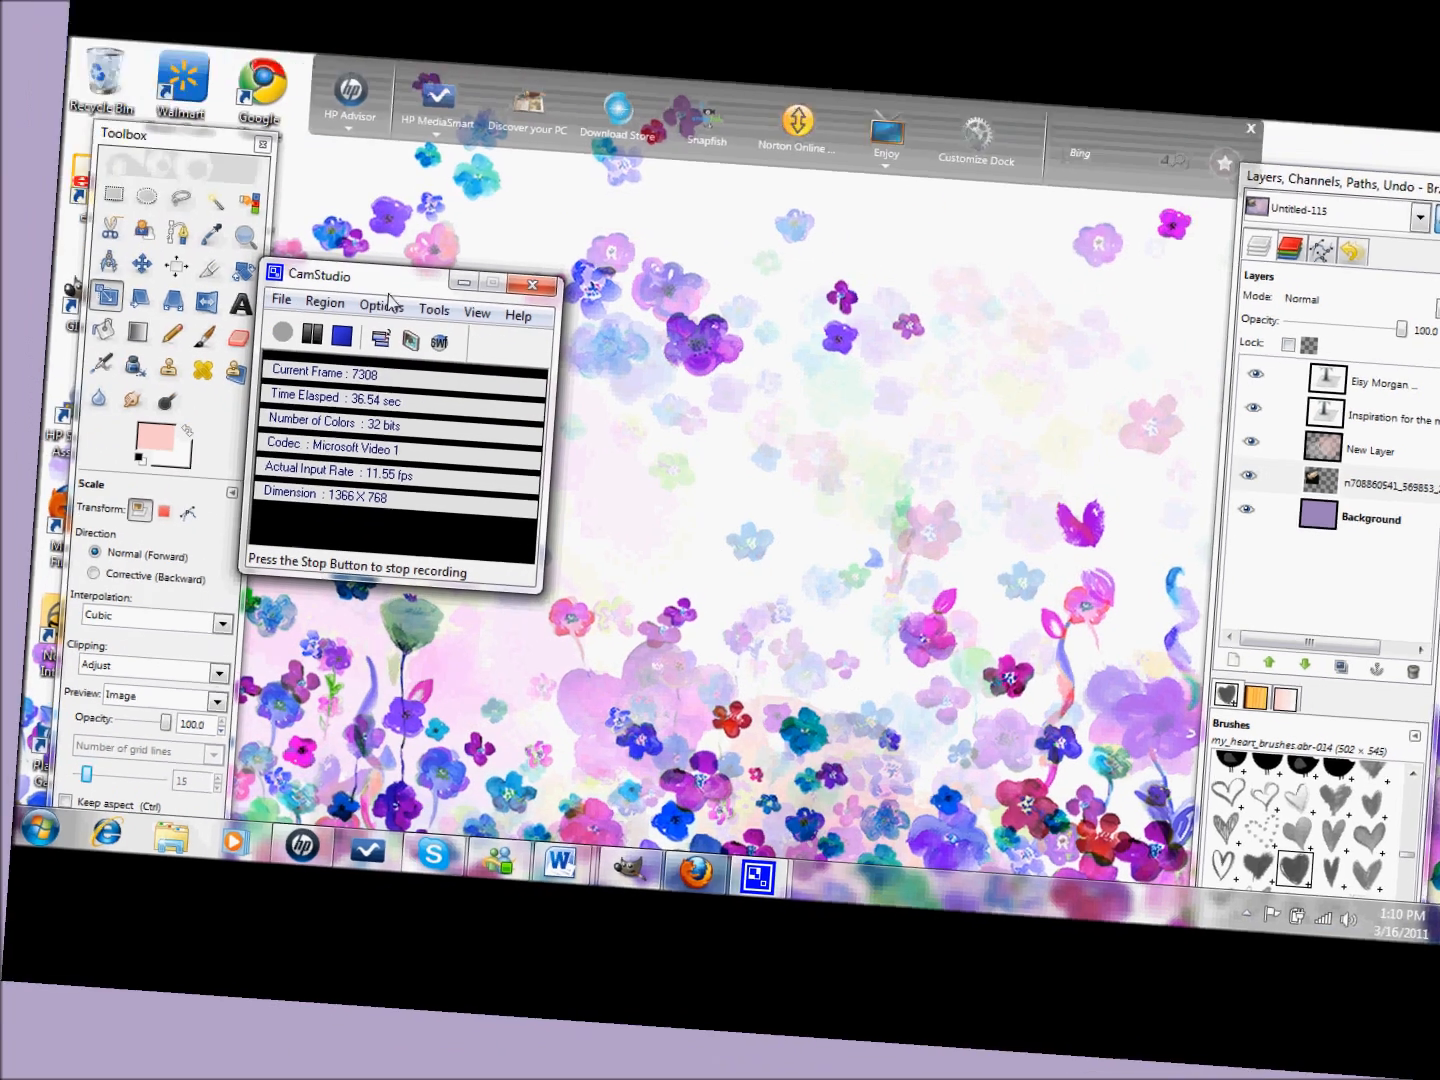